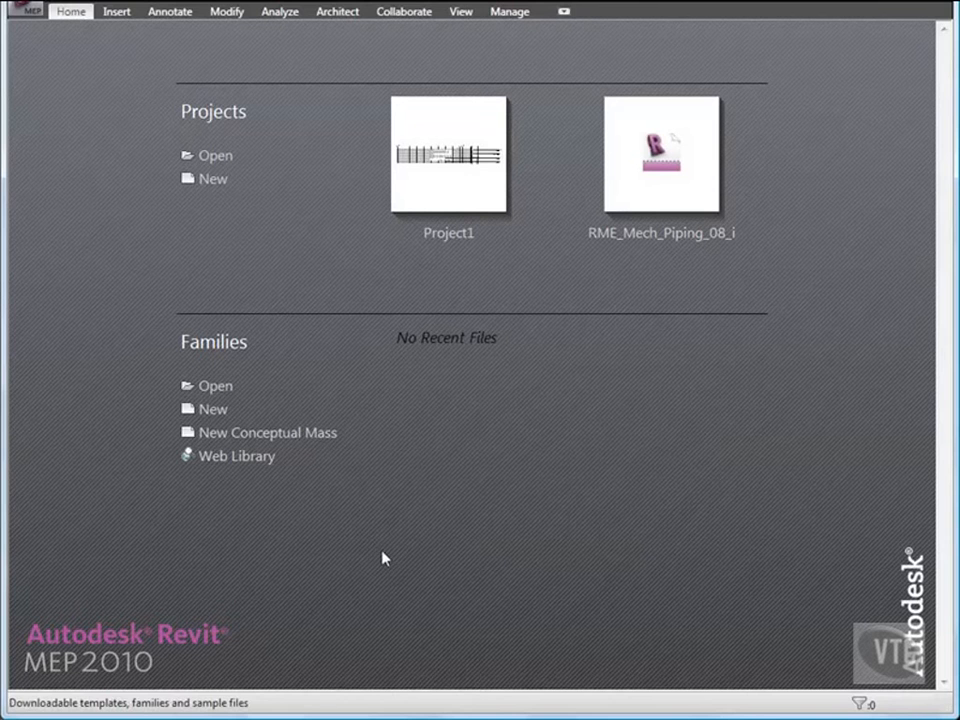
# Open the project RME_Mech_Spaces_01_i from the 02_Mechanical Systems training folder
pyautogui.click(32, 11)
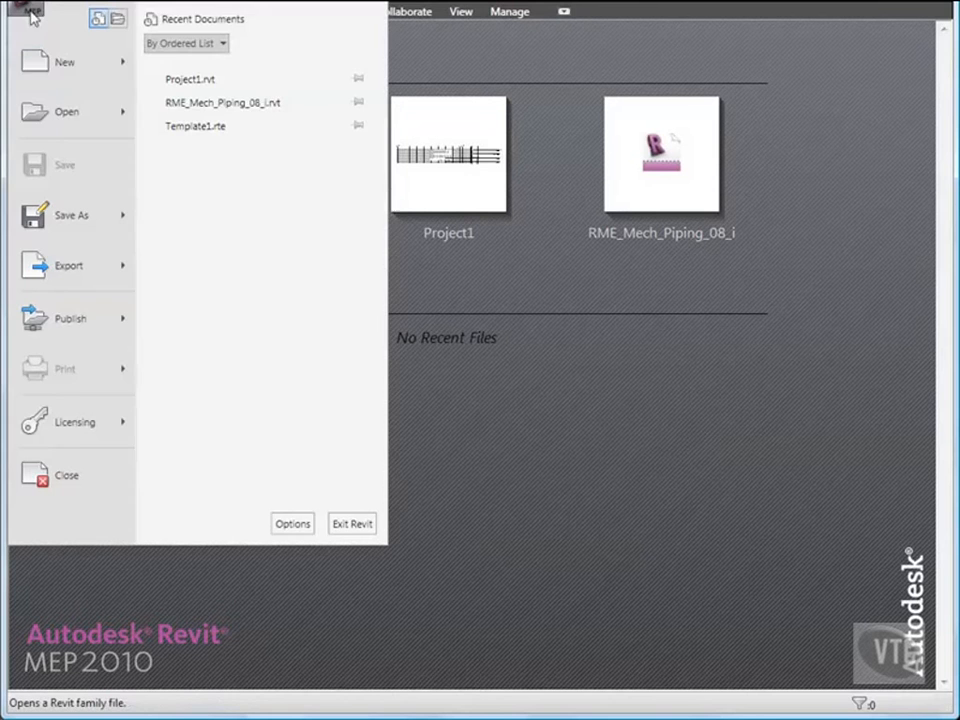
pyautogui.click(66, 118)
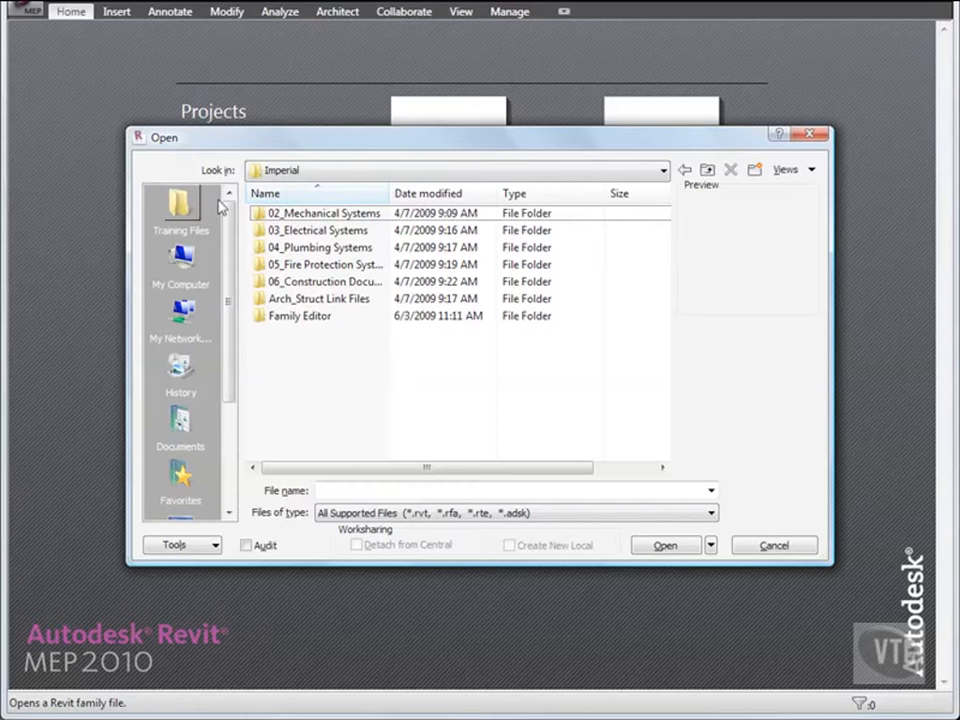
pyautogui.doubleClick(313, 217)
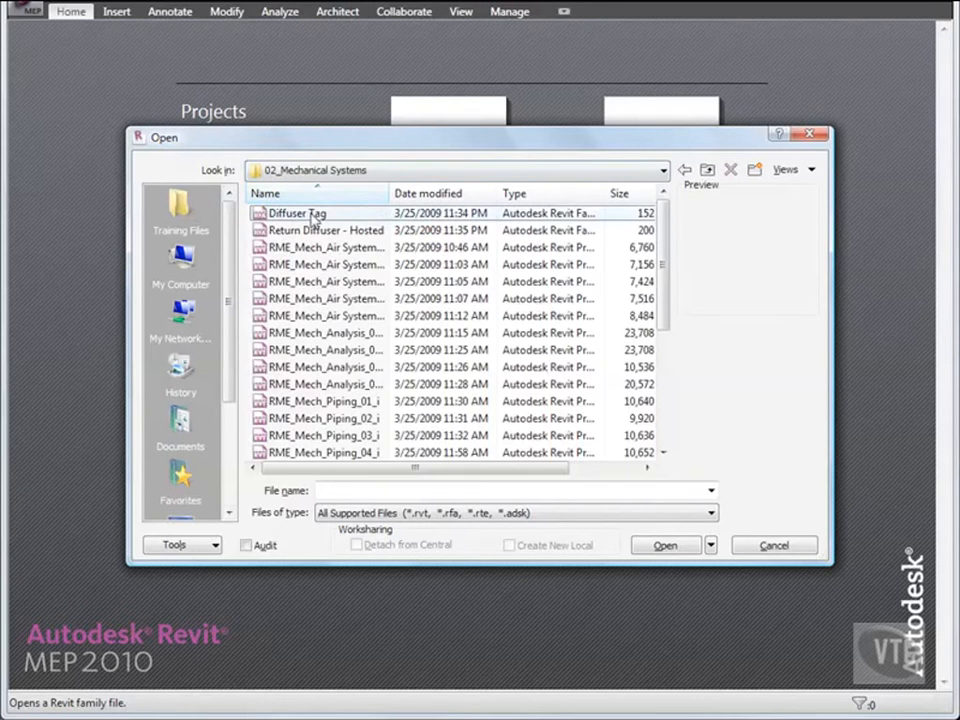
pyautogui.doubleClick(390, 195)
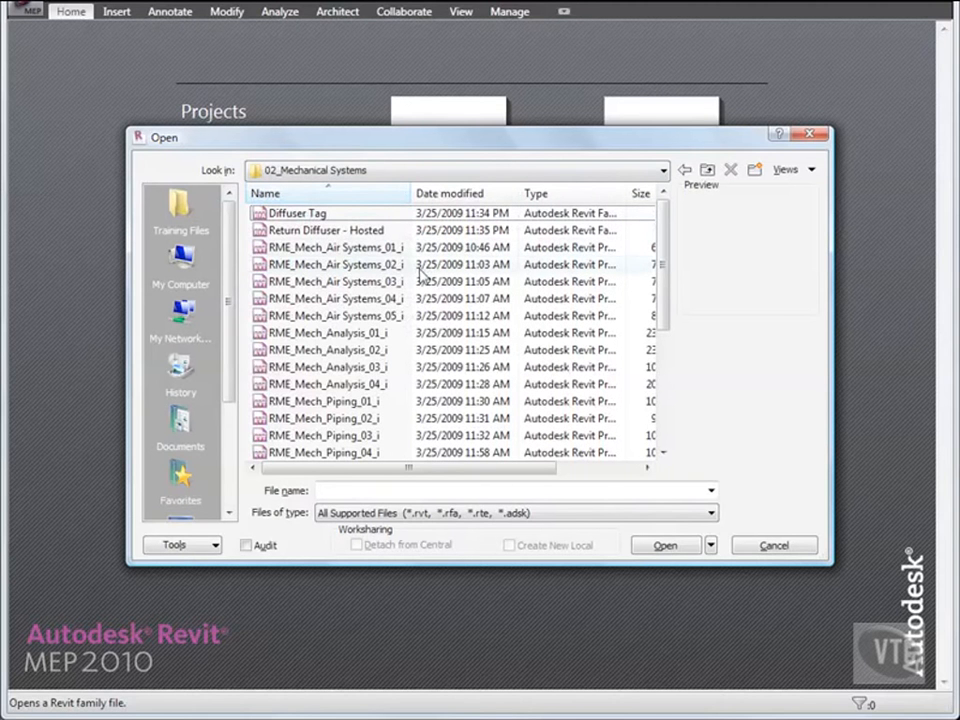
pyautogui.scroll(-3, 421, 273)
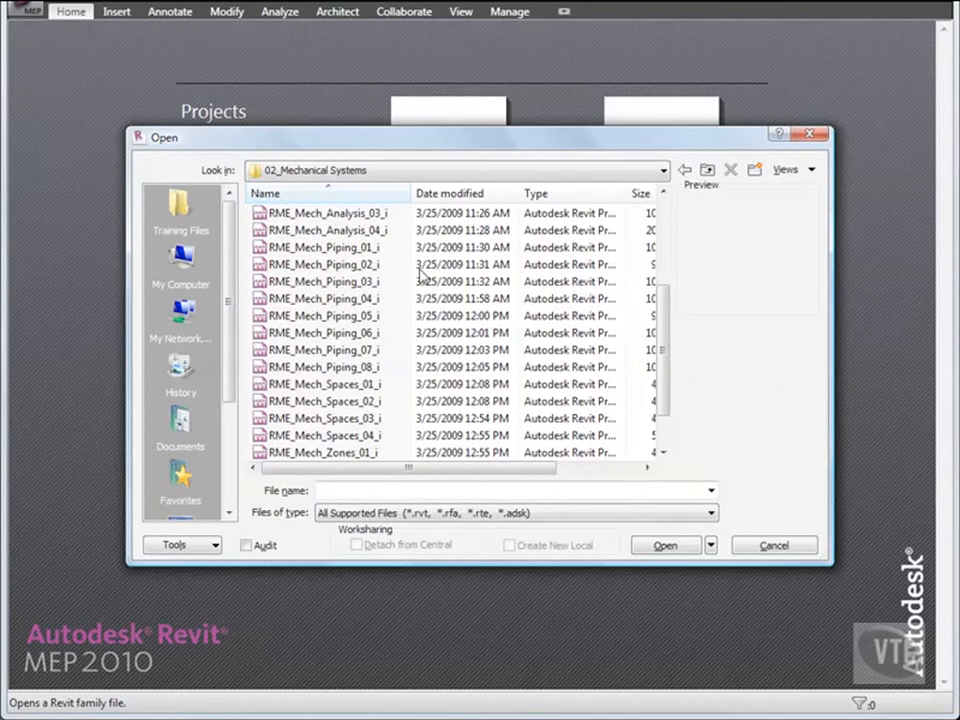
pyautogui.doubleClick(358, 385)
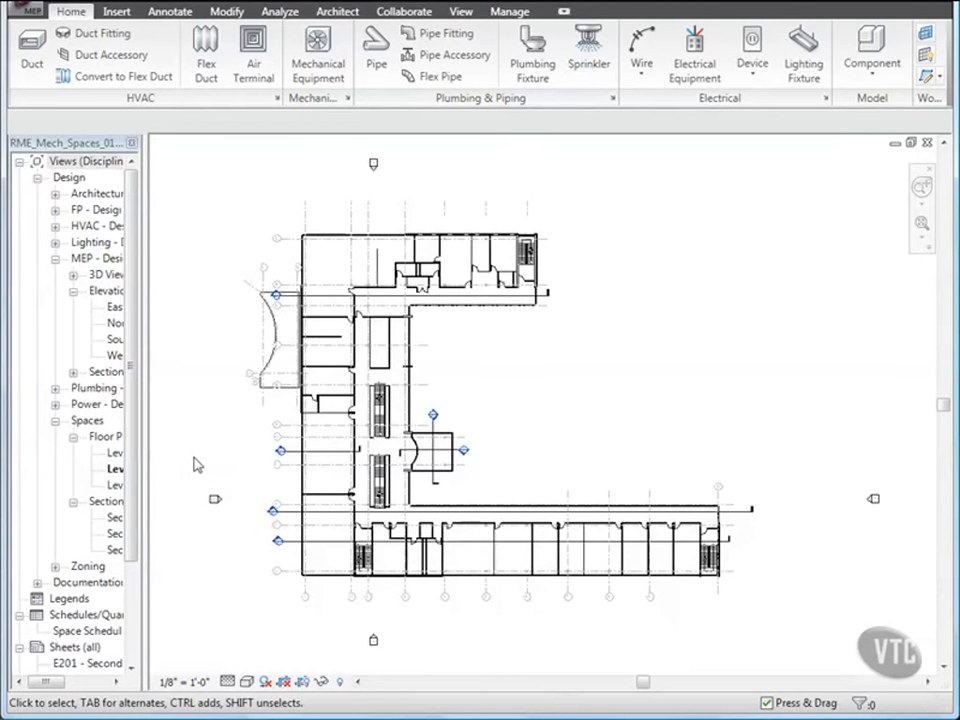
# Enable Room Bounding in the type properties of the linked model Arch Link Model.rvt
pyautogui.click(310, 420)
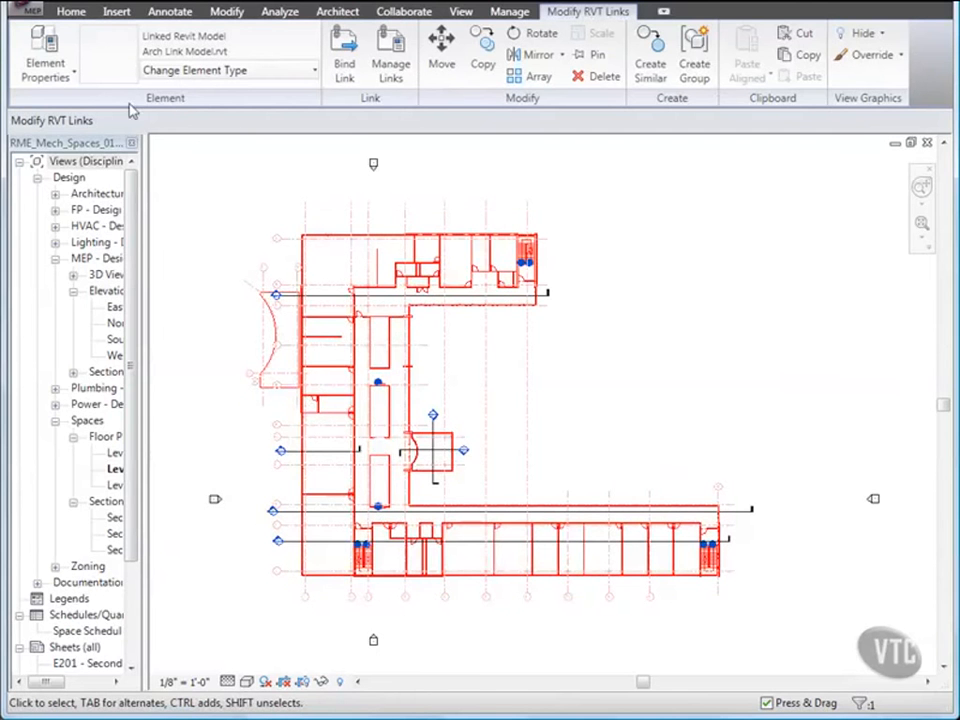
pyautogui.click(74, 78)
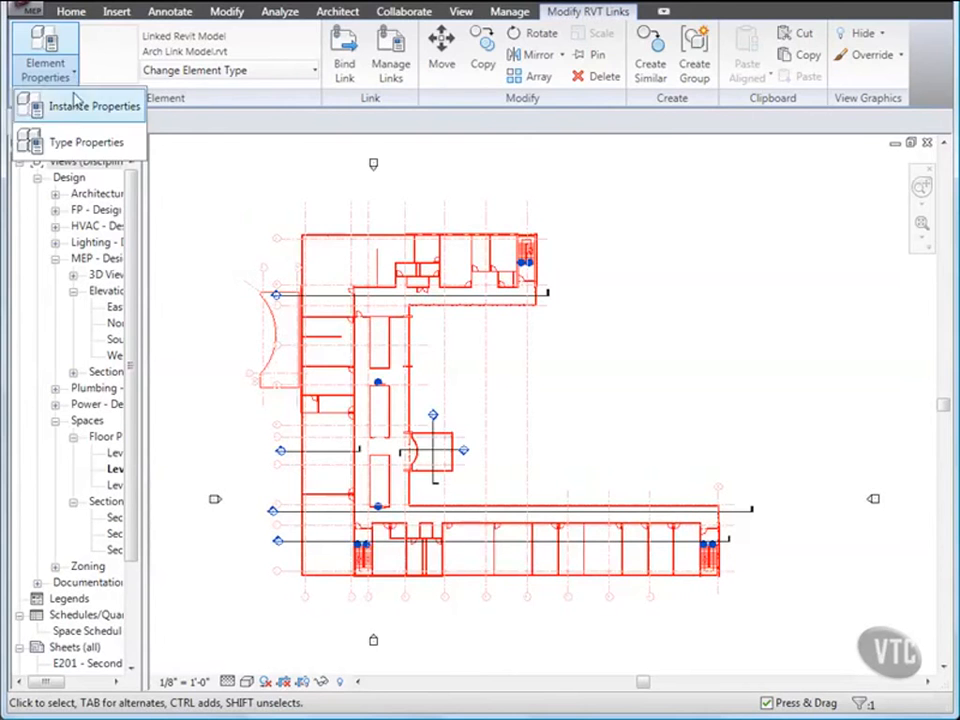
pyautogui.click(88, 144)
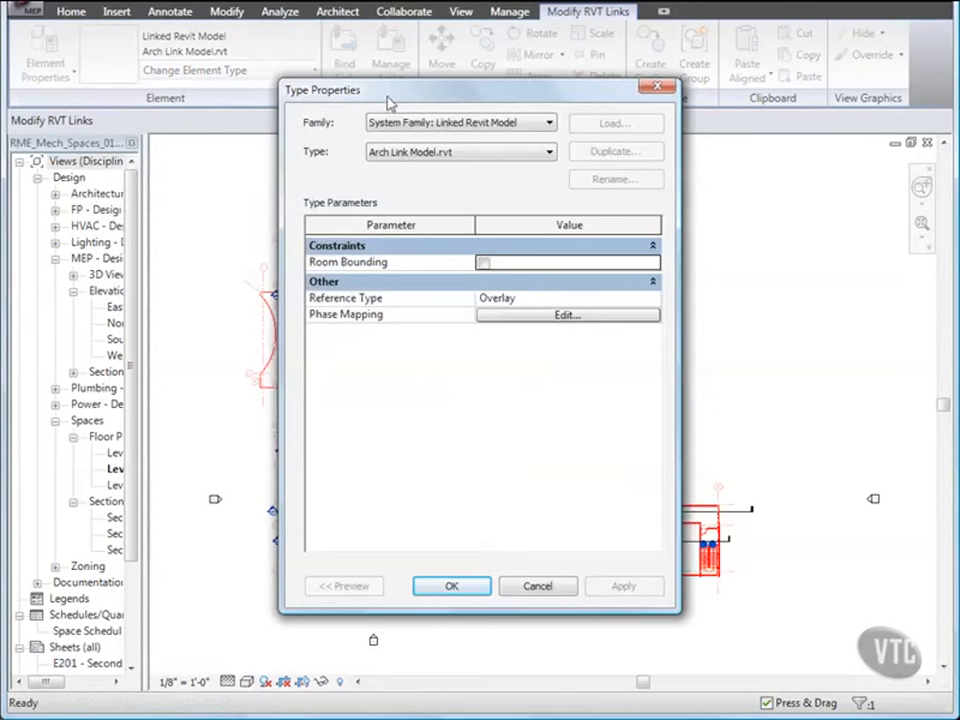
pyautogui.click(483, 264)
pyautogui.click(454, 588)
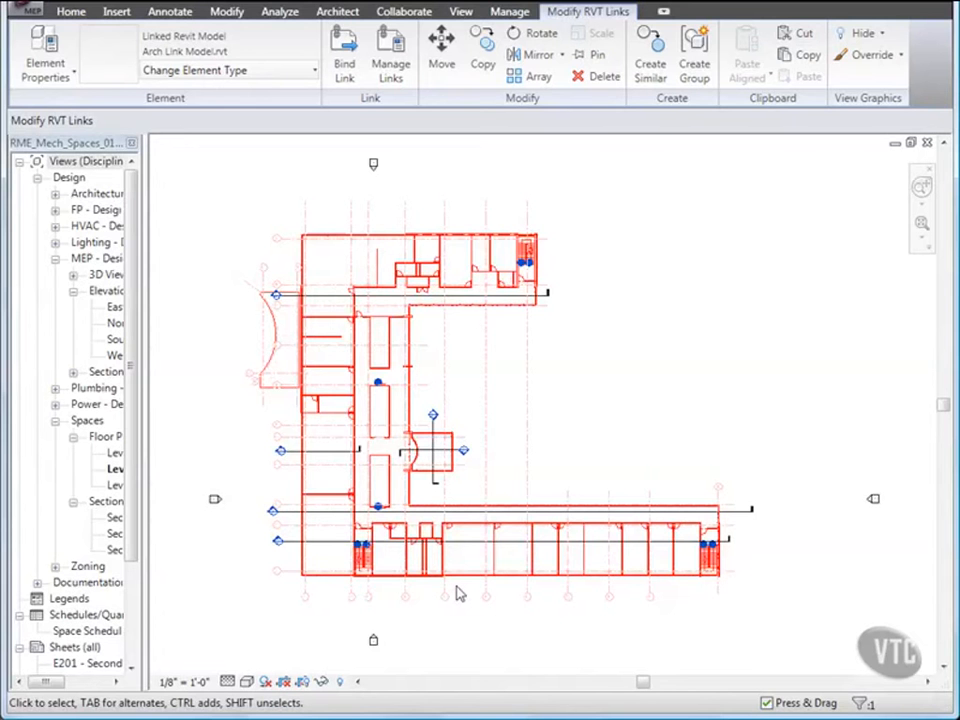
pyautogui.click(456, 593)
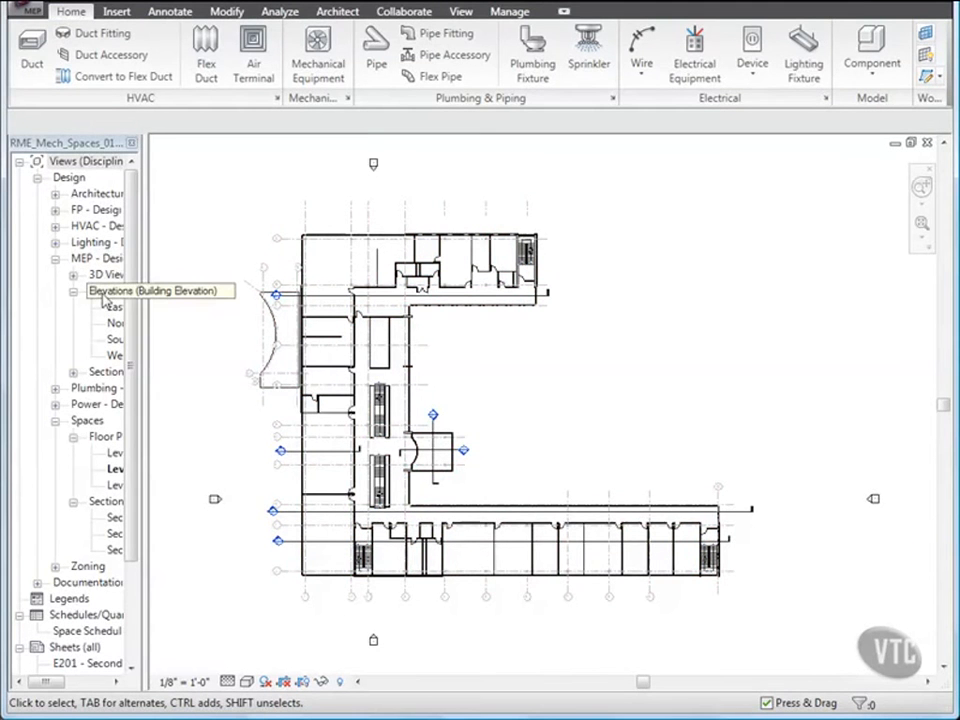
# Open the MEP design's West building elevation and start a new level using the Plenum type
pyautogui.click(117, 356)
pyautogui.doubleClick(117, 356)
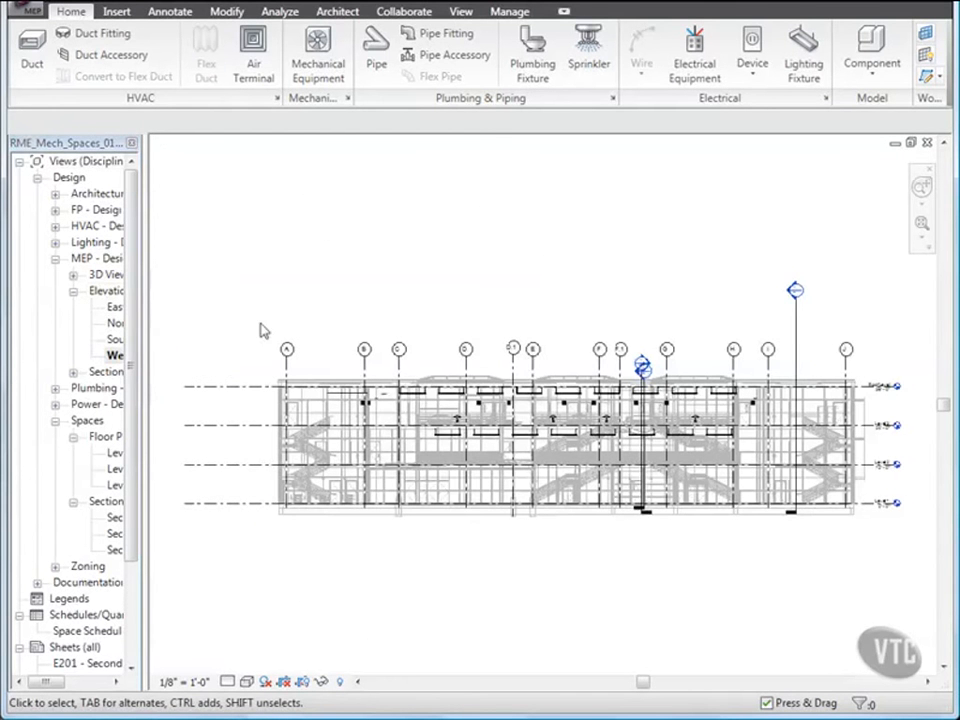
pyautogui.click(337, 11)
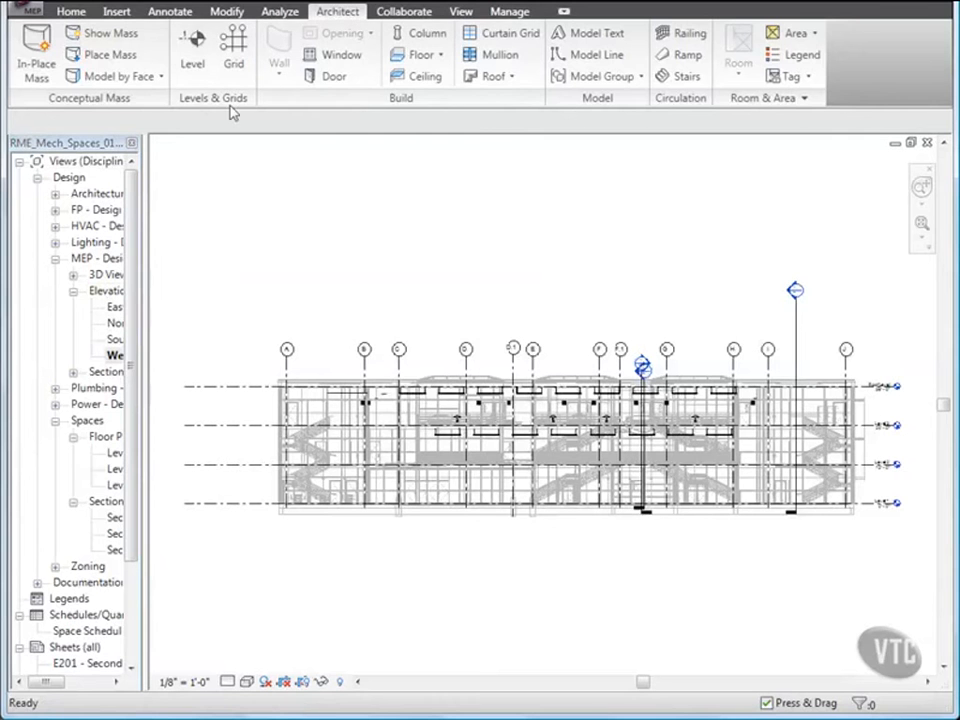
pyautogui.click(193, 55)
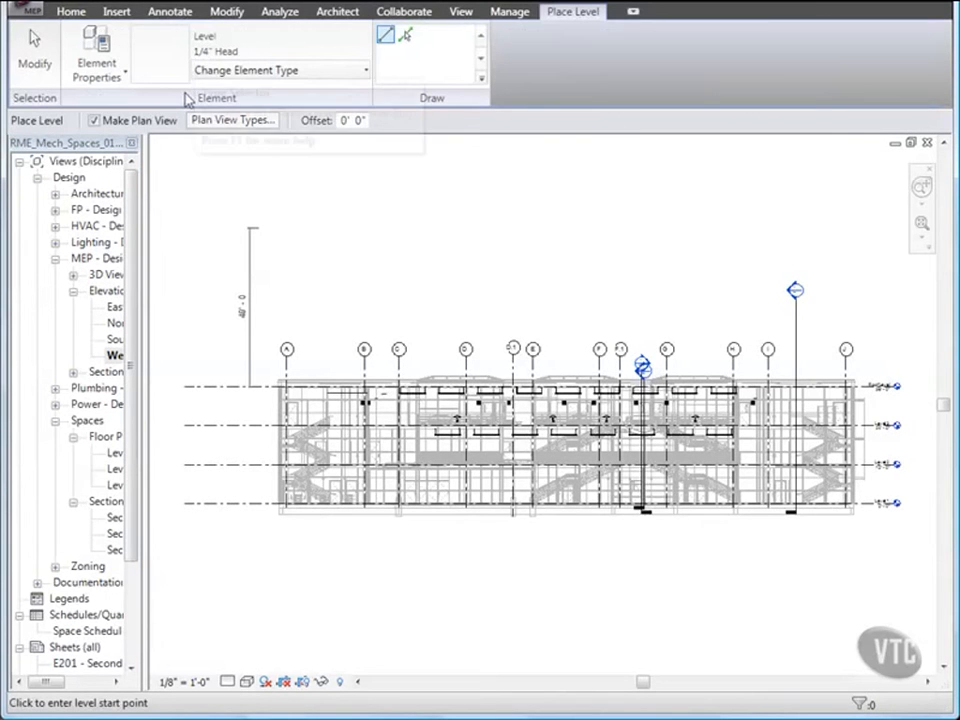
pyautogui.click(323, 79)
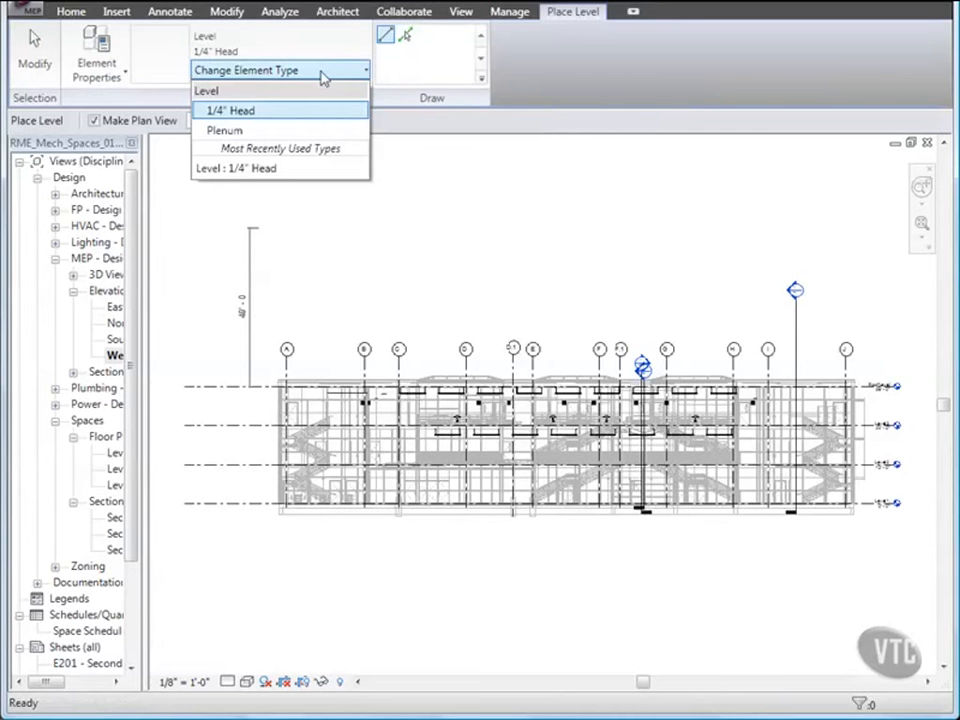
pyautogui.click(248, 131)
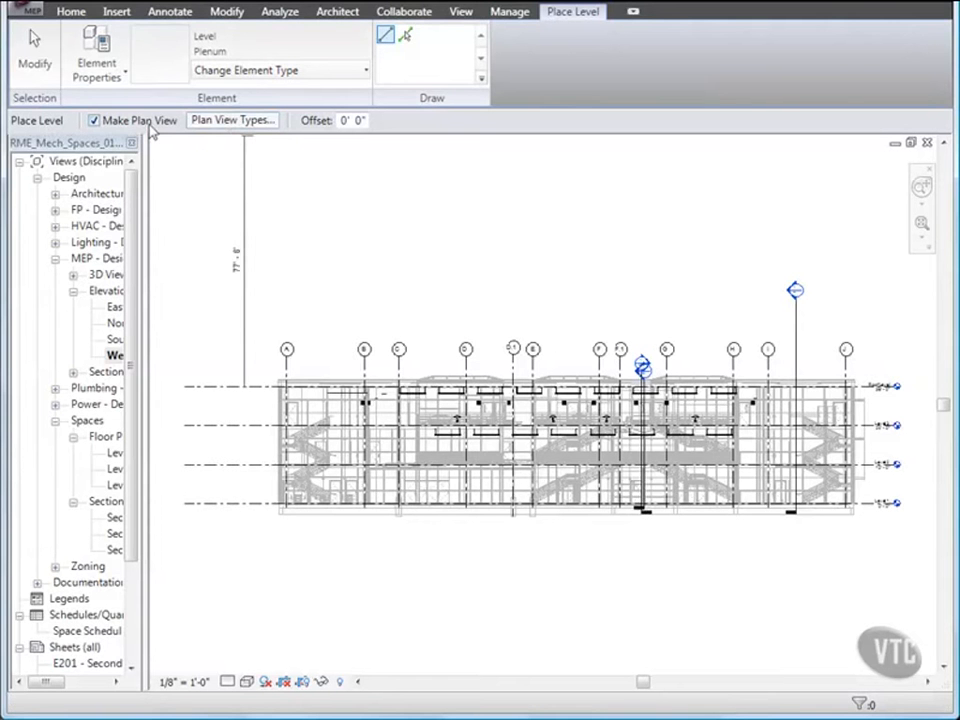
# Draw the plenum level end to end along Level 2 at an 8' 0" offset, with Floor Plan as its plan view type
pyautogui.click(236, 121)
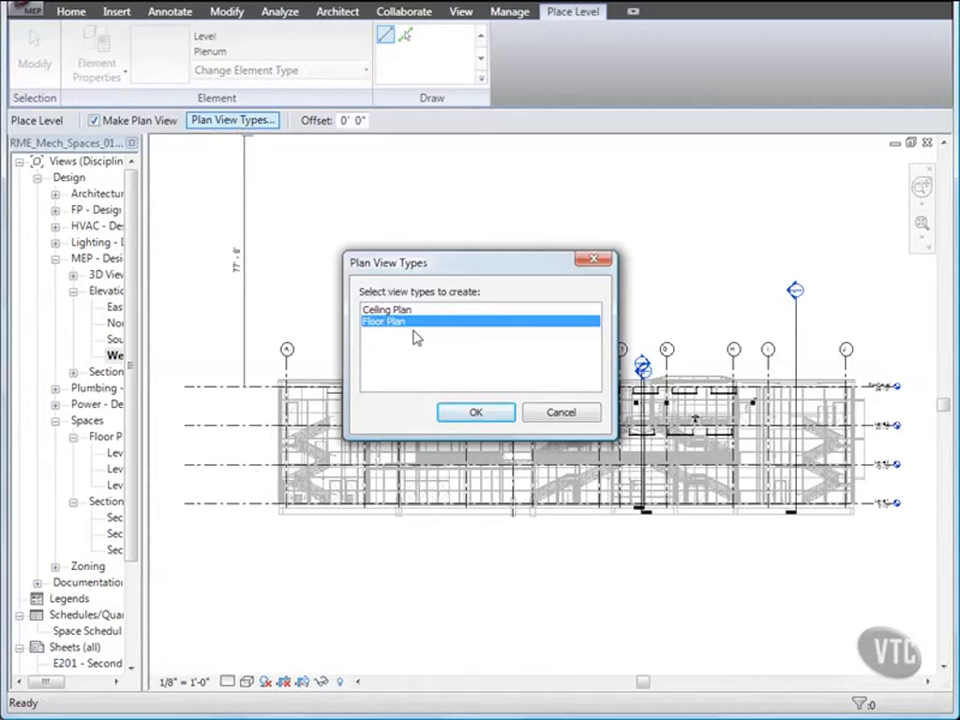
pyautogui.click(472, 414)
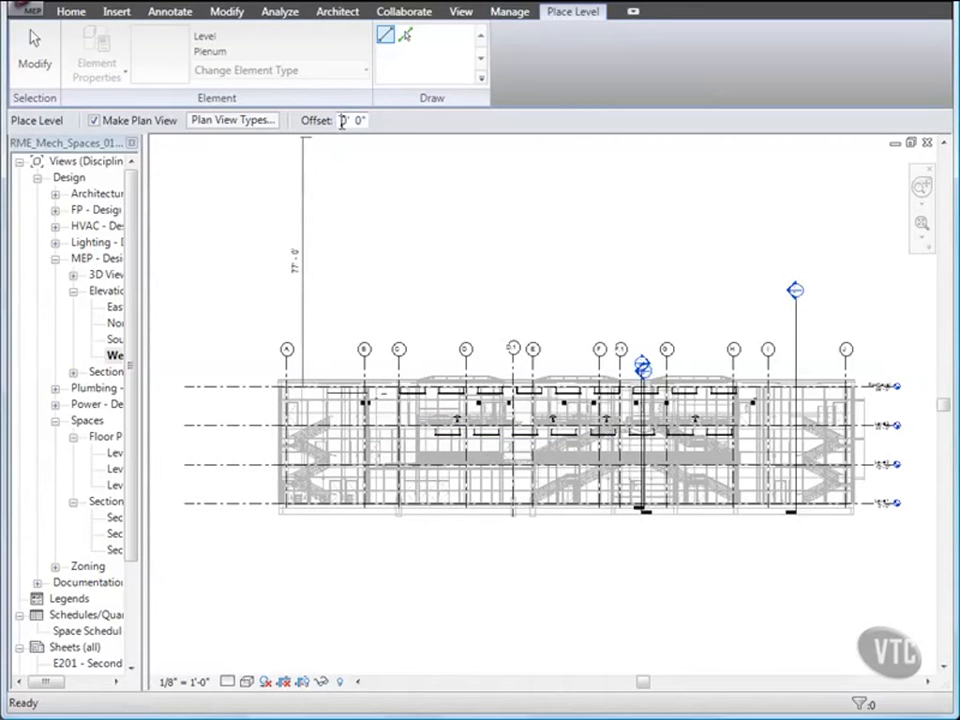
pyautogui.write('8')
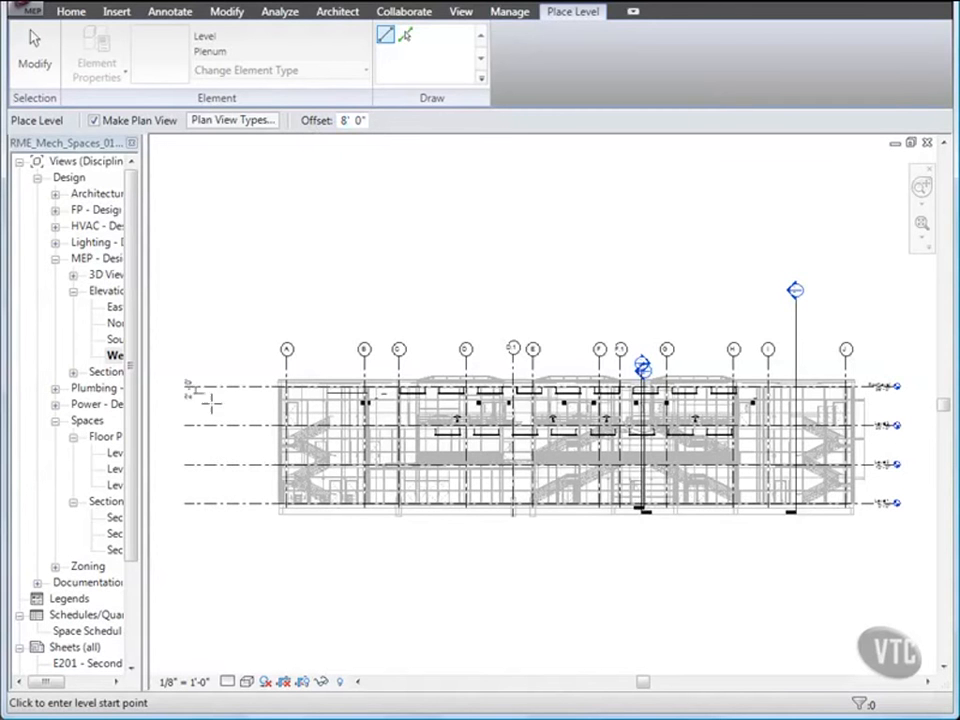
pyautogui.click(185, 463)
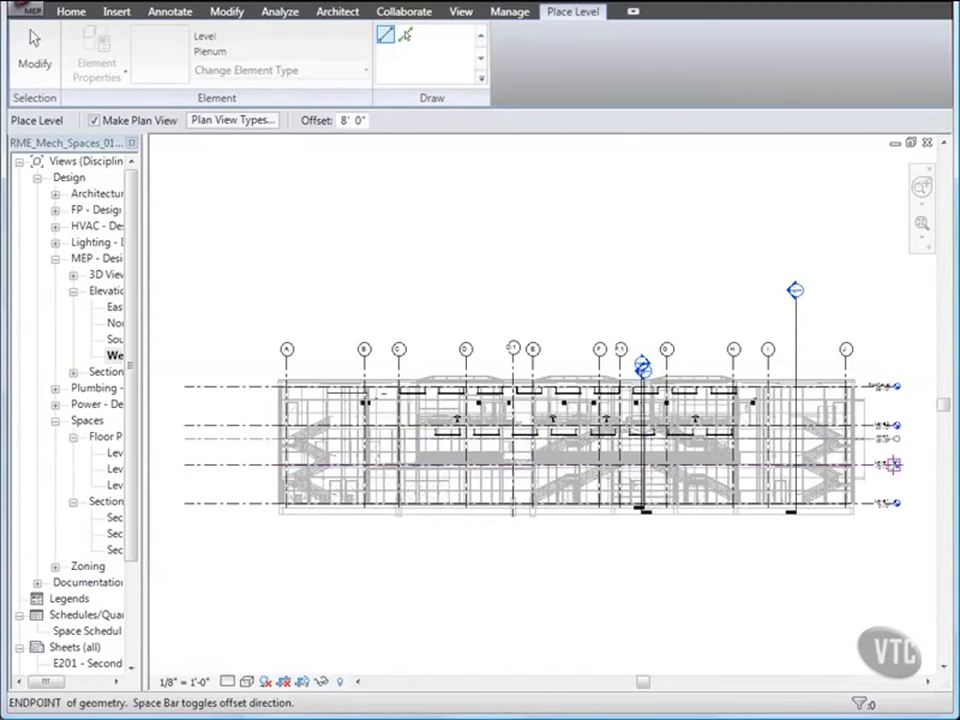
pyautogui.click(896, 463)
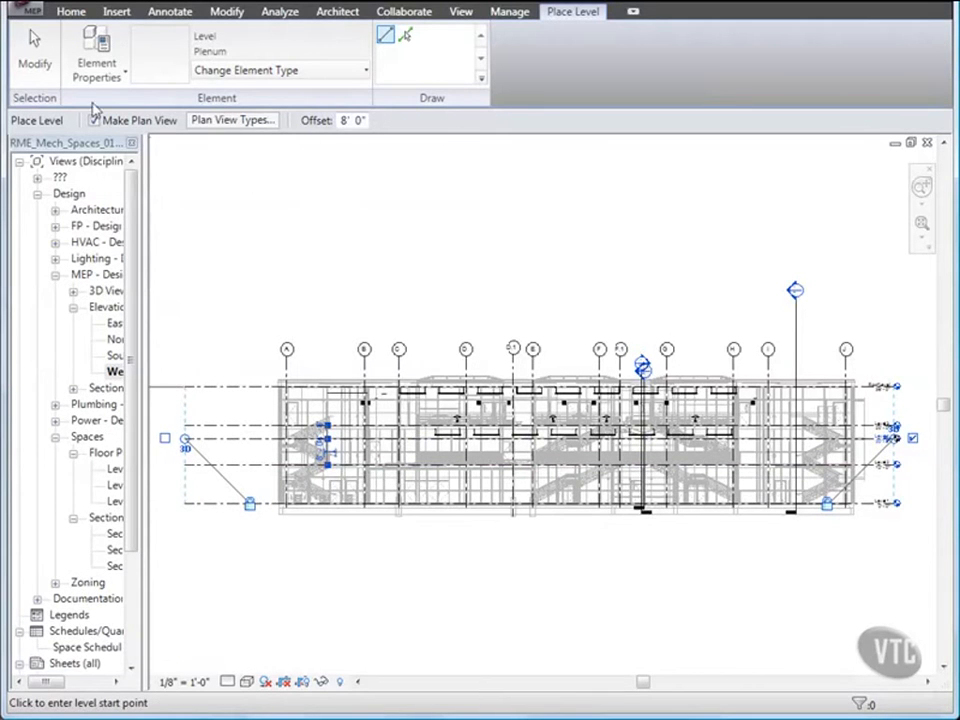
pyautogui.click(40, 58)
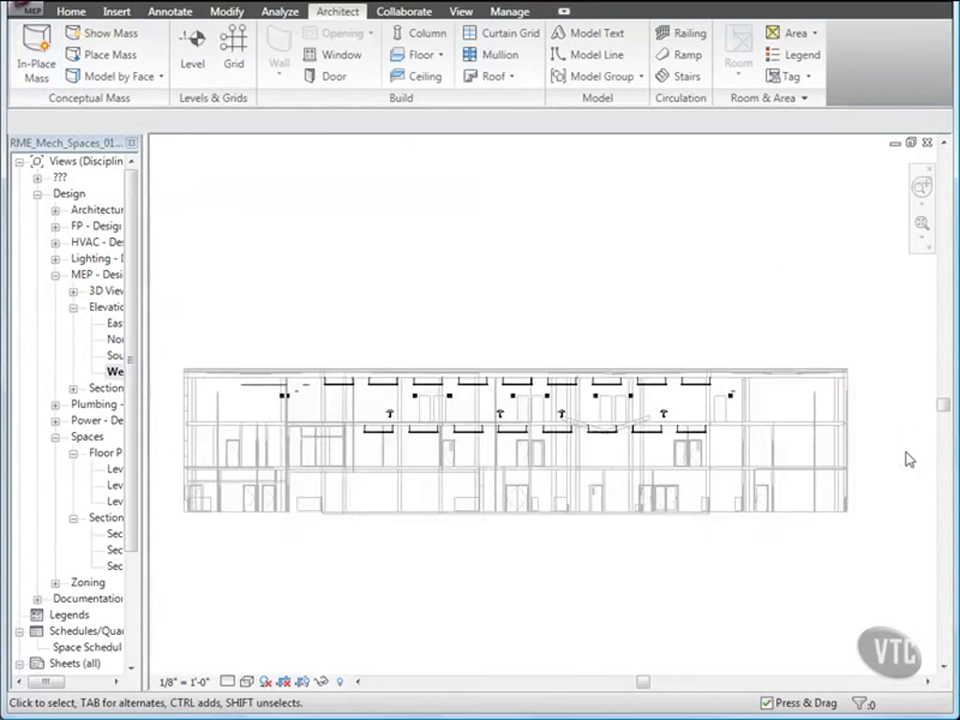
# Rename the new plenum level at 20' - 0" to "Level 2 Plenum" and rename its corresponding views
pyautogui.scroll(5, 908, 459)
pyautogui.moveTo(861, 461); pyautogui.dragTo(604, 443, button='middle')
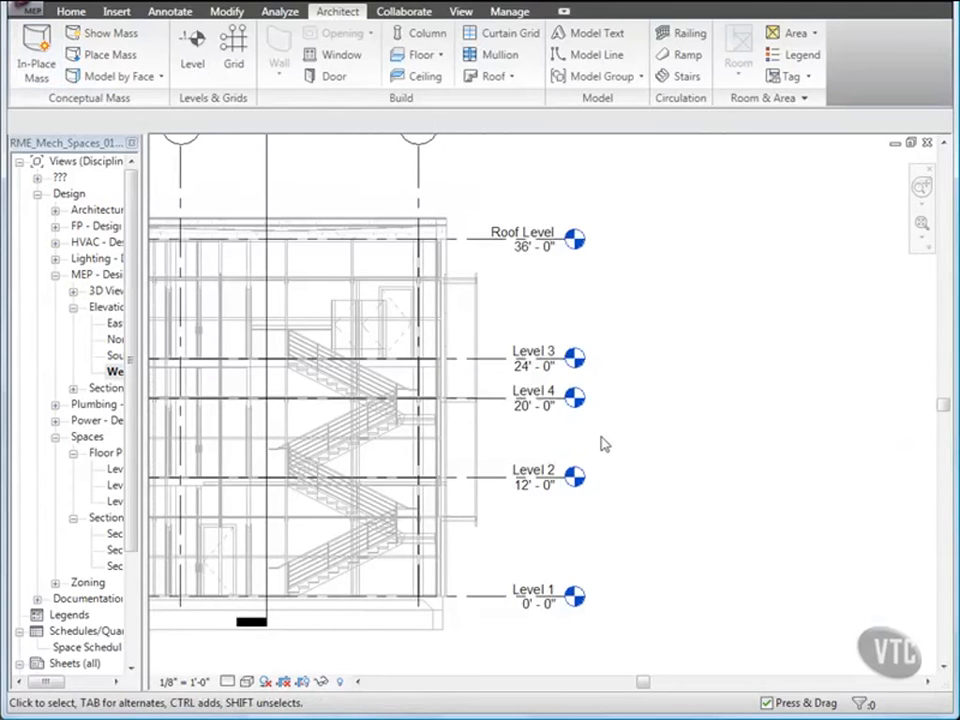
pyautogui.click(533, 399)
pyautogui.click(531, 392)
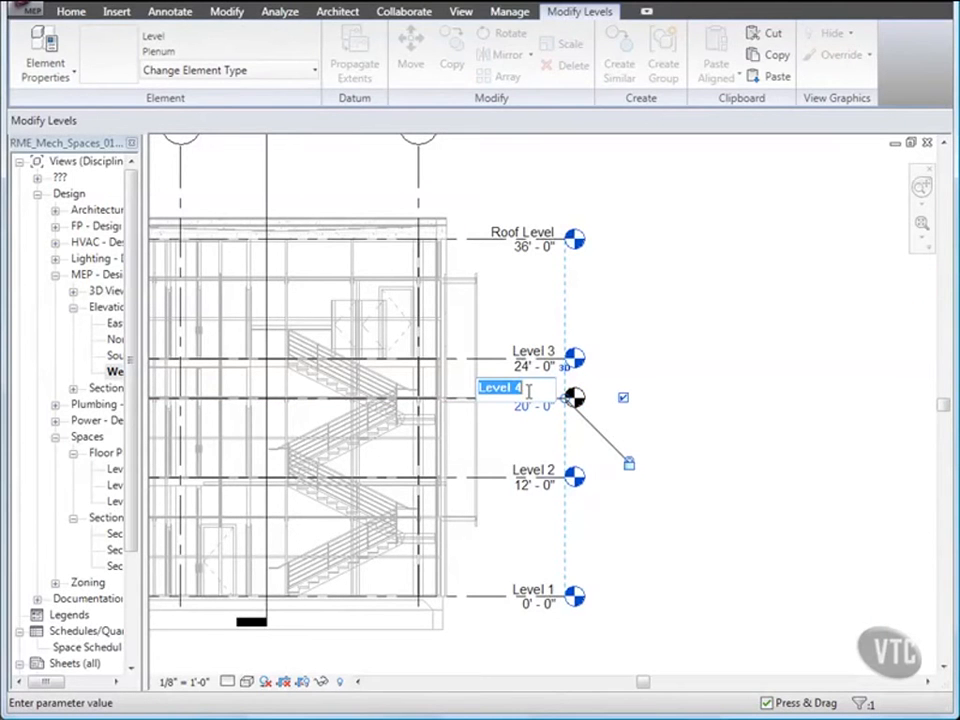
pyautogui.press('BackSpace')
pyautogui.write('w')
pyautogui.press('BackSpace')
pyautogui.write('Leve')
pyautogui.write('l 2 Plen')
pyautogui.write('um')
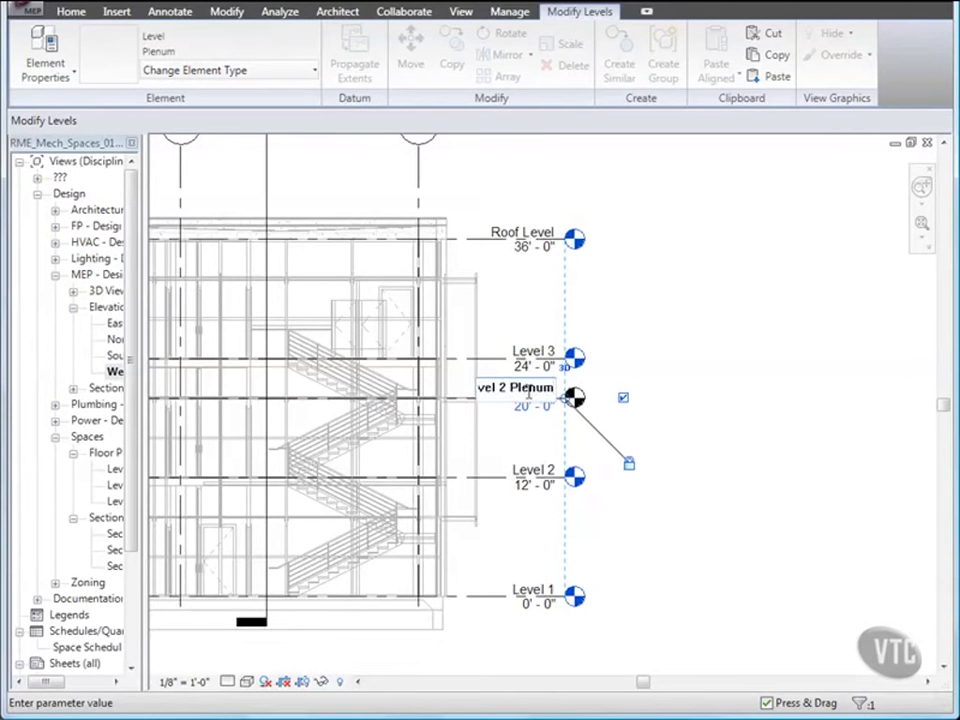
pyautogui.press('Return')
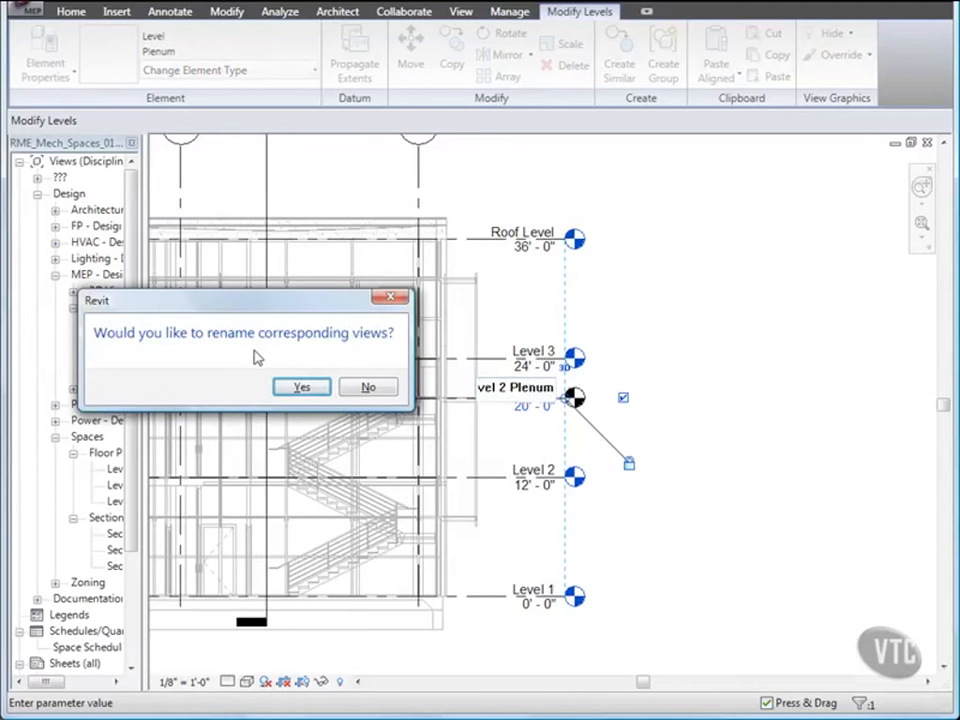
pyautogui.click(298, 387)
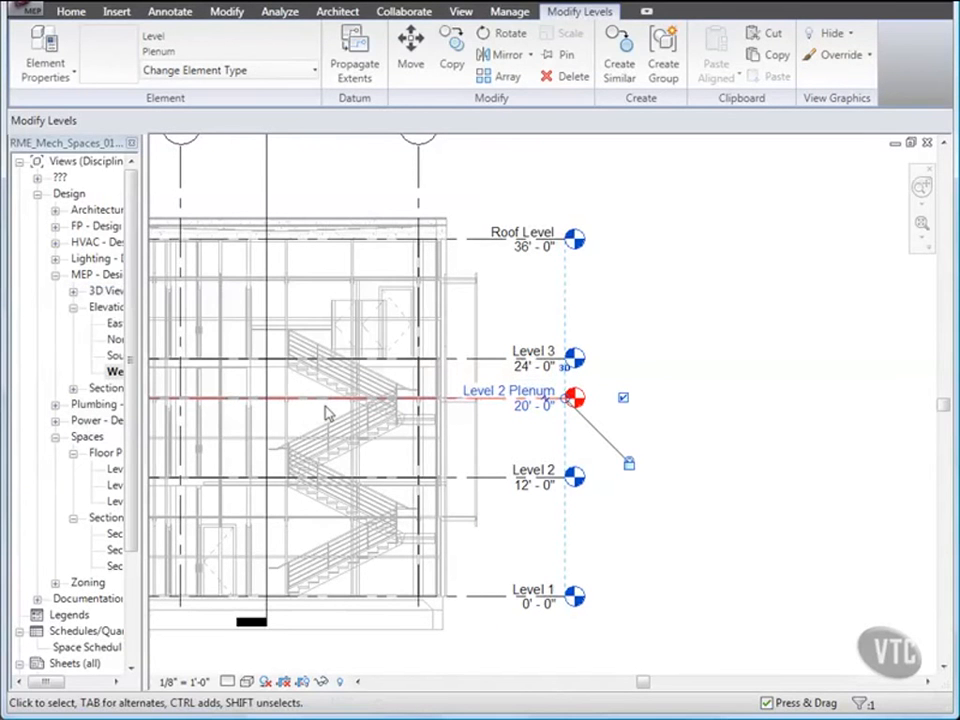
pyautogui.press('Escape')
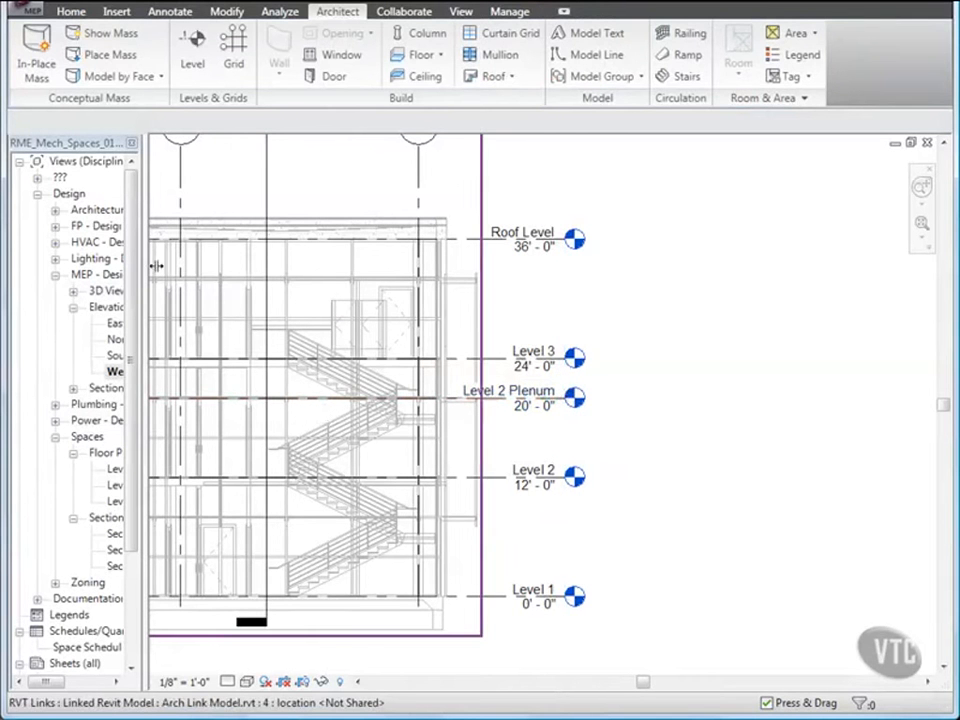
# Open the instance properties of the Level 2 Plenum floor plan listed among the uncategorised ??? views
pyautogui.click(37, 178)
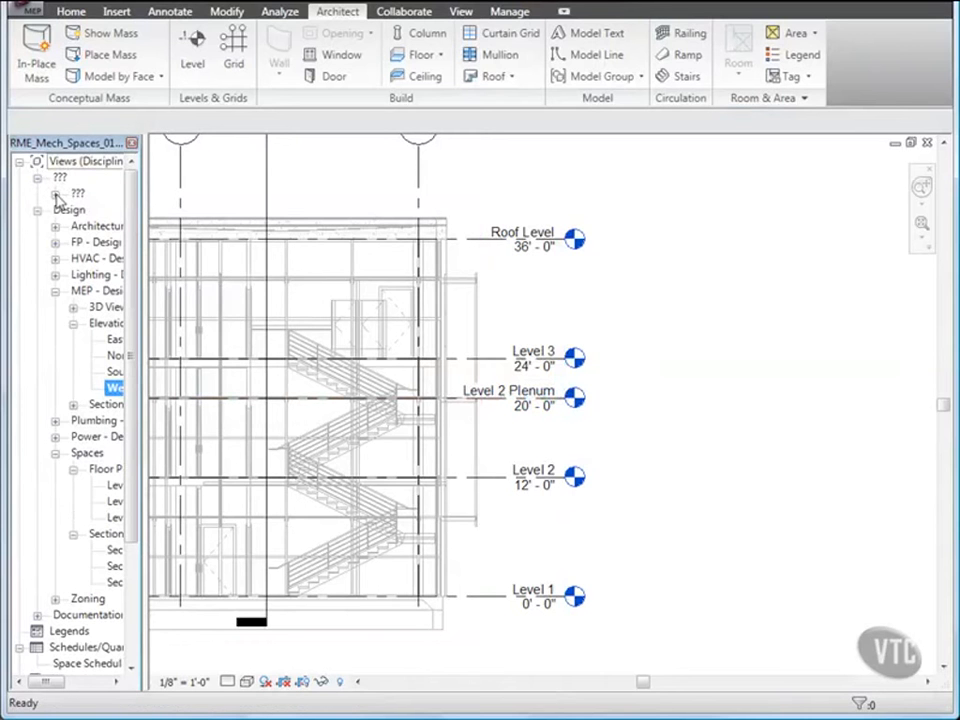
pyautogui.click(55, 194)
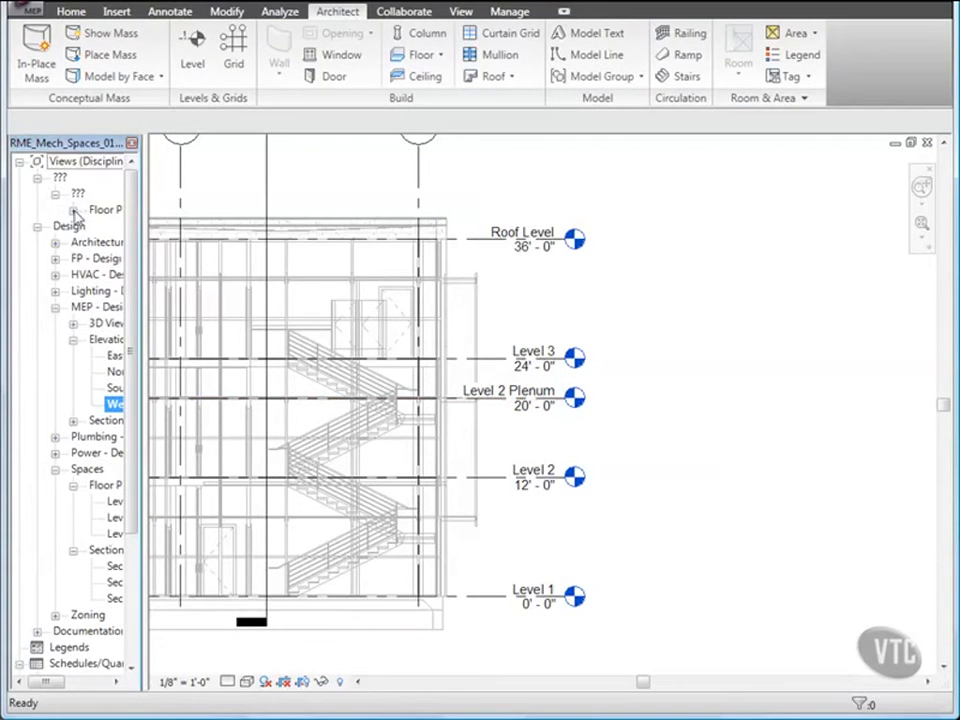
pyautogui.click(74, 211)
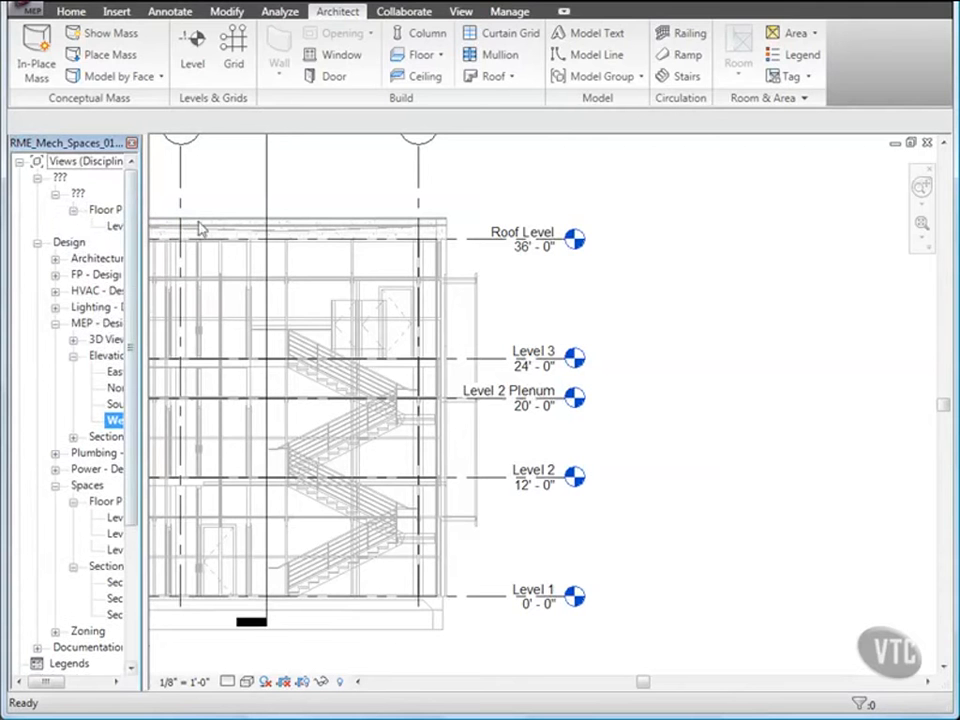
pyautogui.click(252, 210)
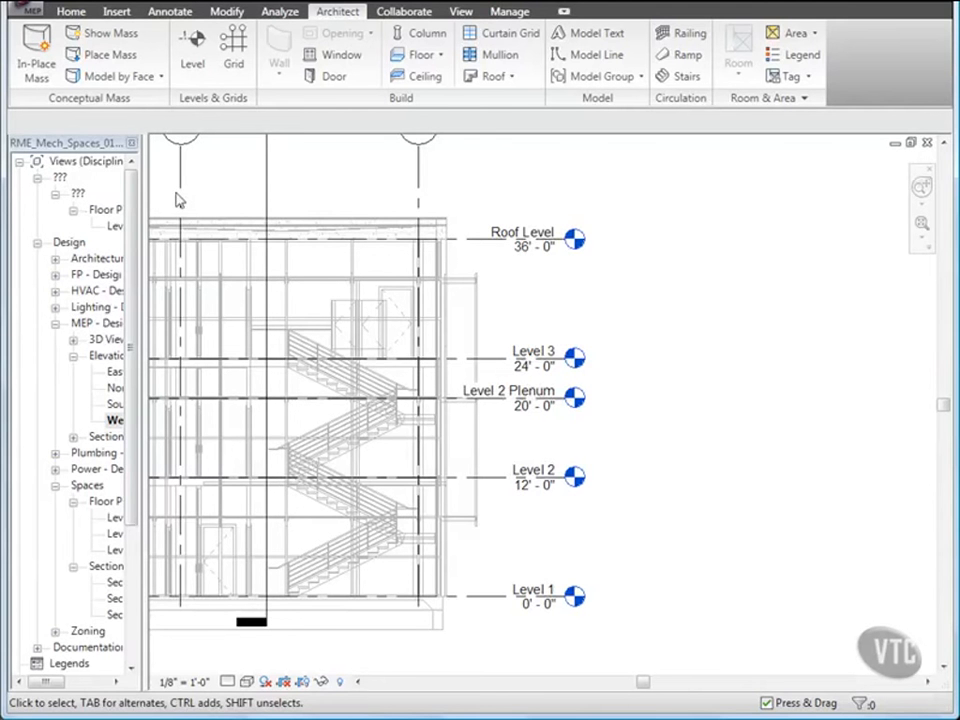
pyautogui.rightClick(117, 228)
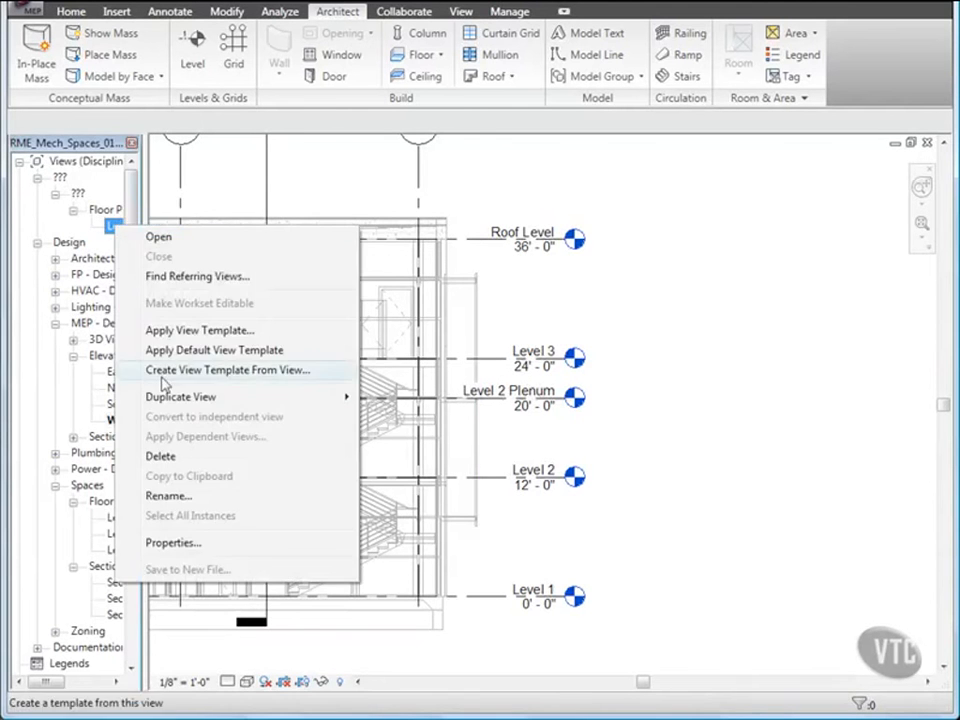
pyautogui.click(175, 544)
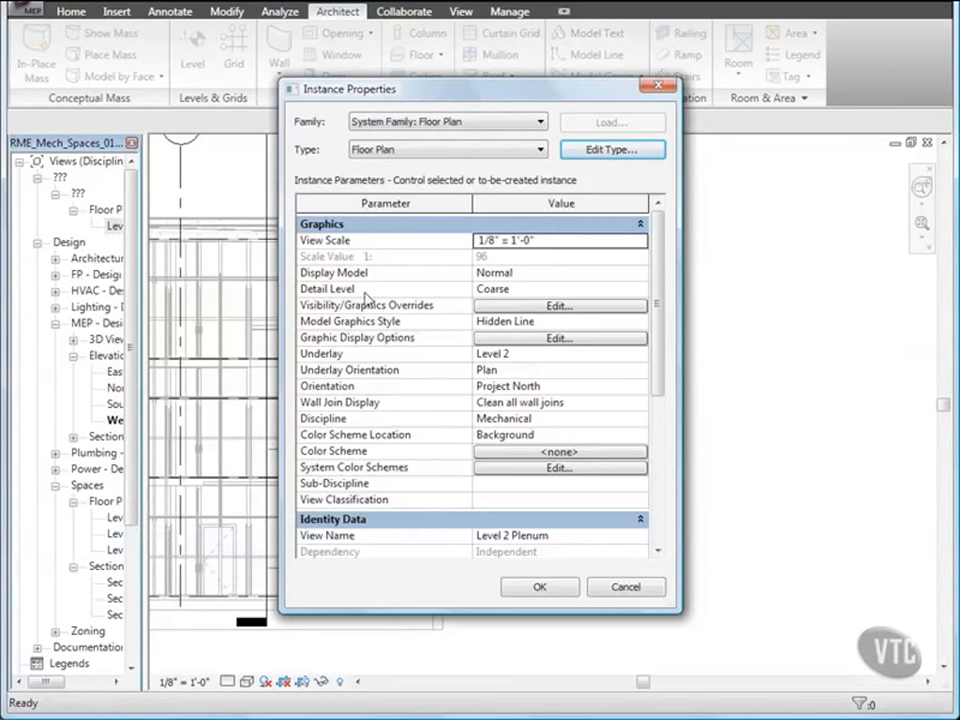
# Set the plenum plan's Sub-Discipline to MEP - Plenum and its View Classification to Design
pyautogui.click(495, 485)
pyautogui.click(641, 487)
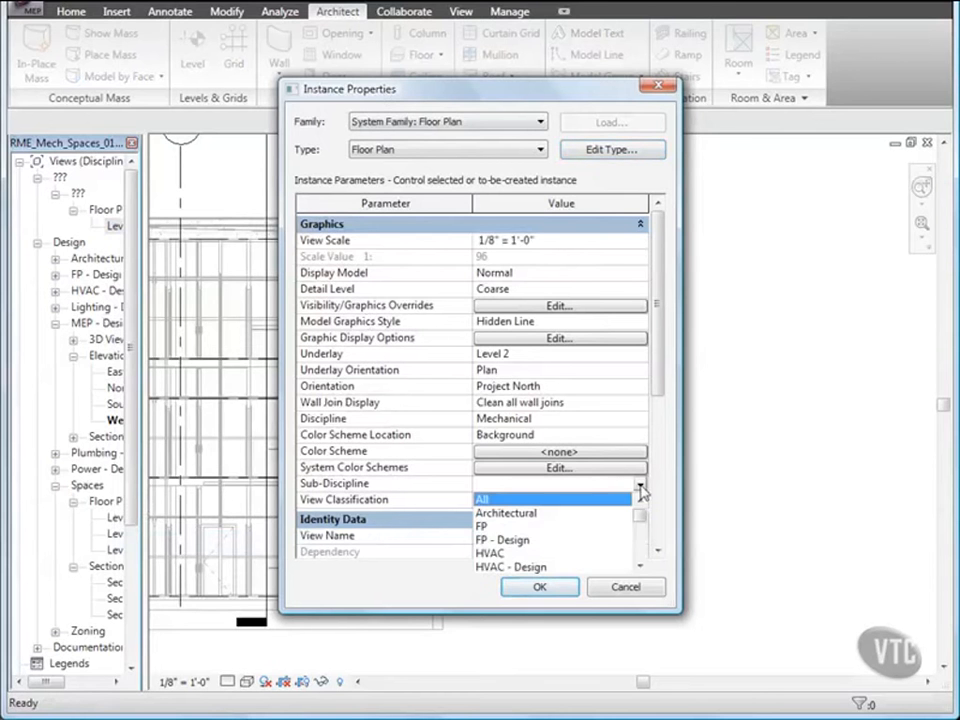
pyautogui.scroll(-2, 521, 549)
pyautogui.scroll(-1, 521, 549)
pyautogui.click(524, 556)
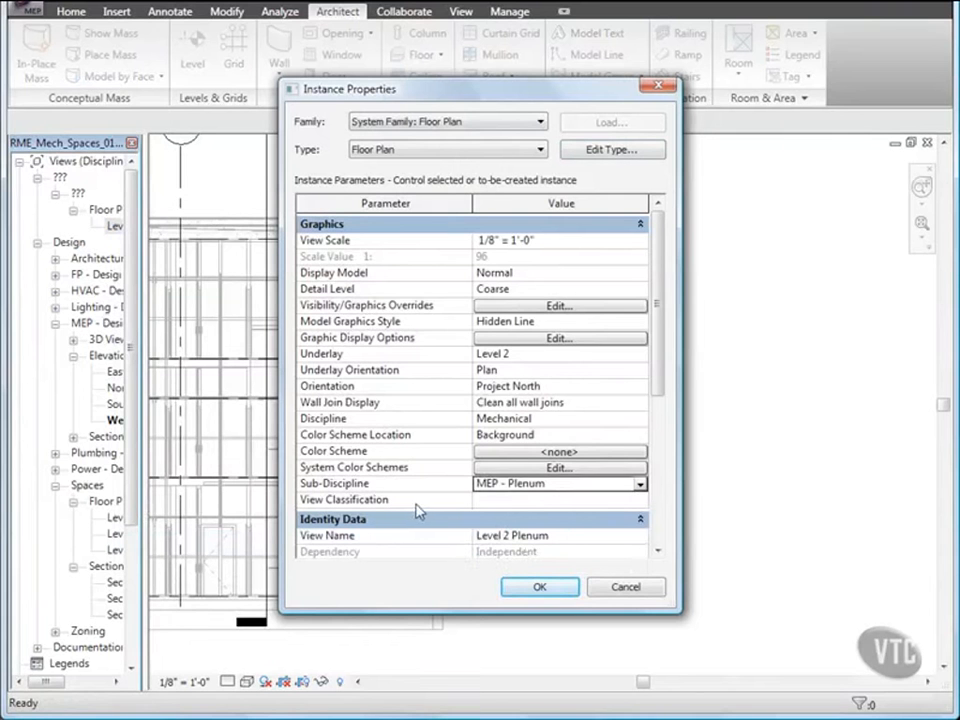
pyautogui.click(560, 499)
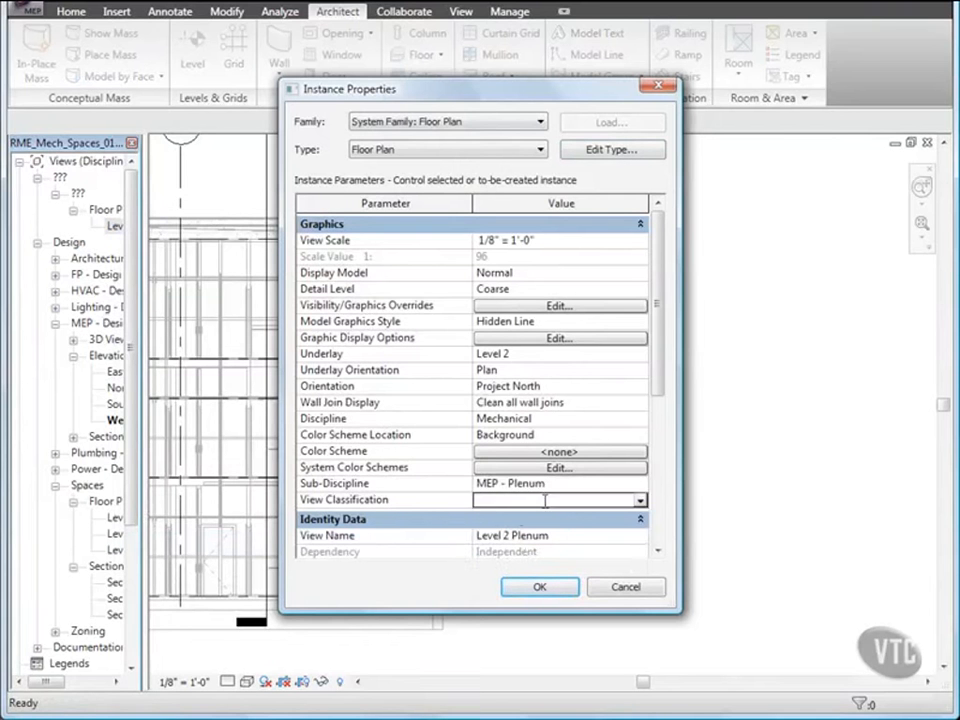
pyautogui.click(637, 499)
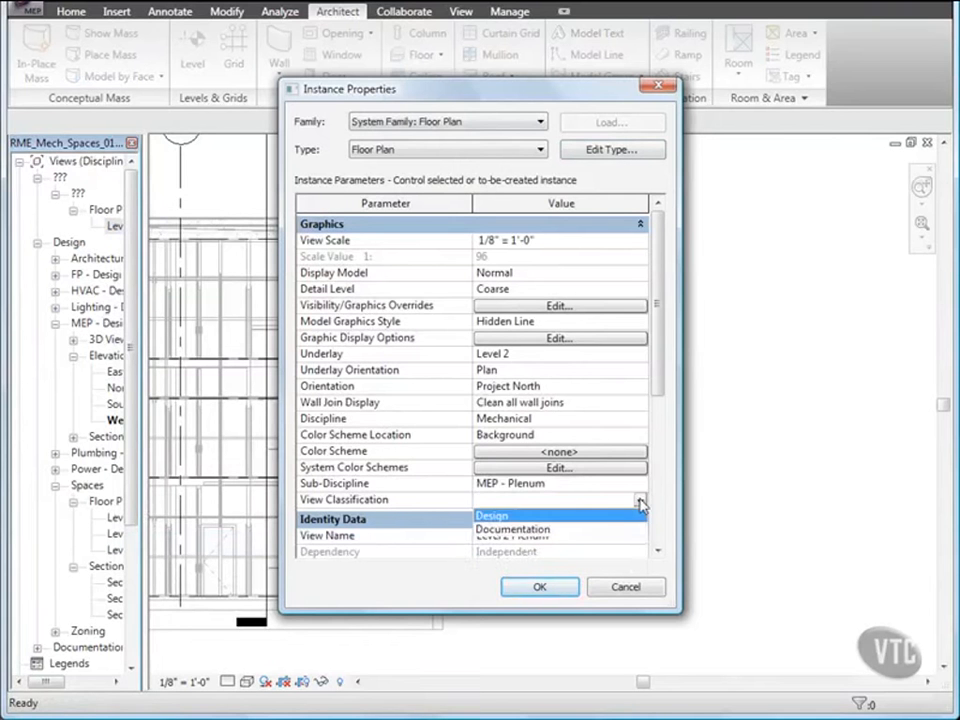
pyautogui.click(513, 517)
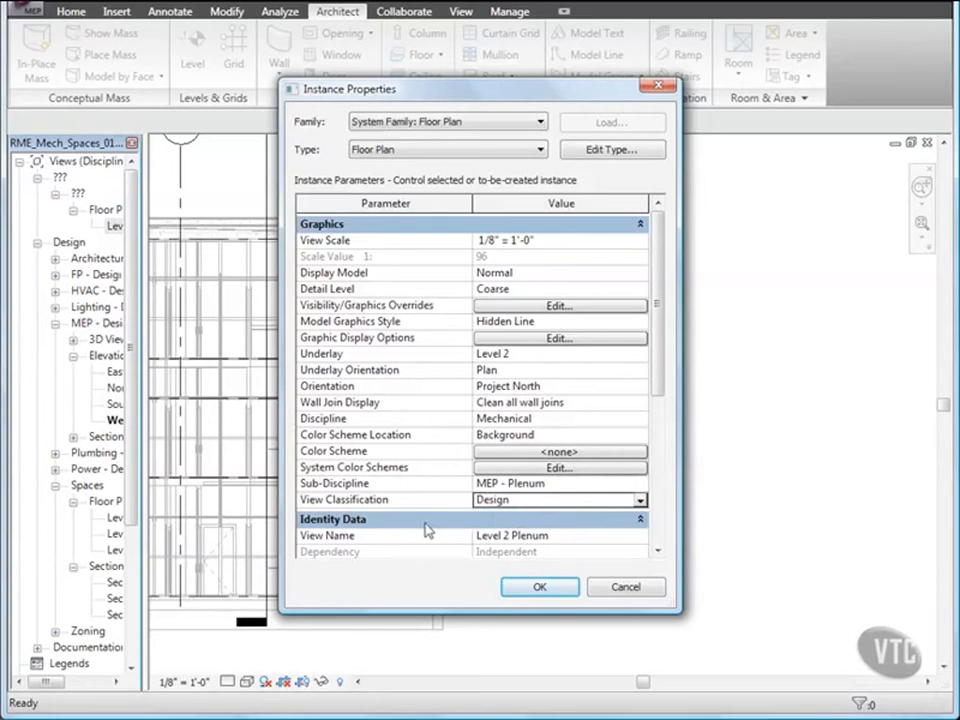
# Assign Plenum Plan as the default view template of the Level 2 Plenum view
pyautogui.moveTo(658, 386); pyautogui.dragTo(669, 461)
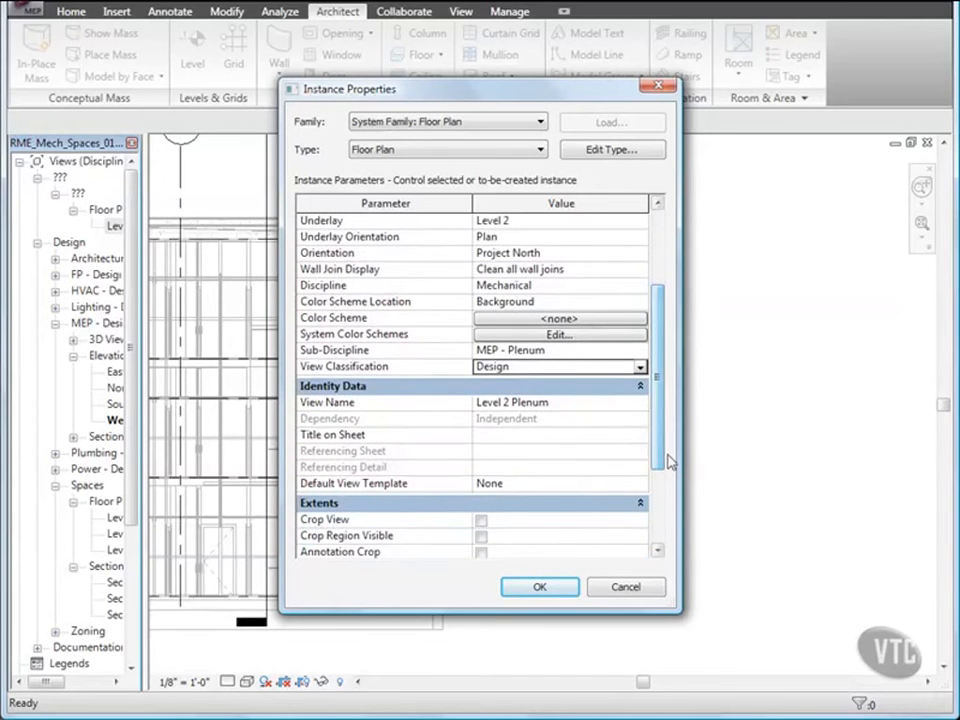
pyautogui.click(549, 485)
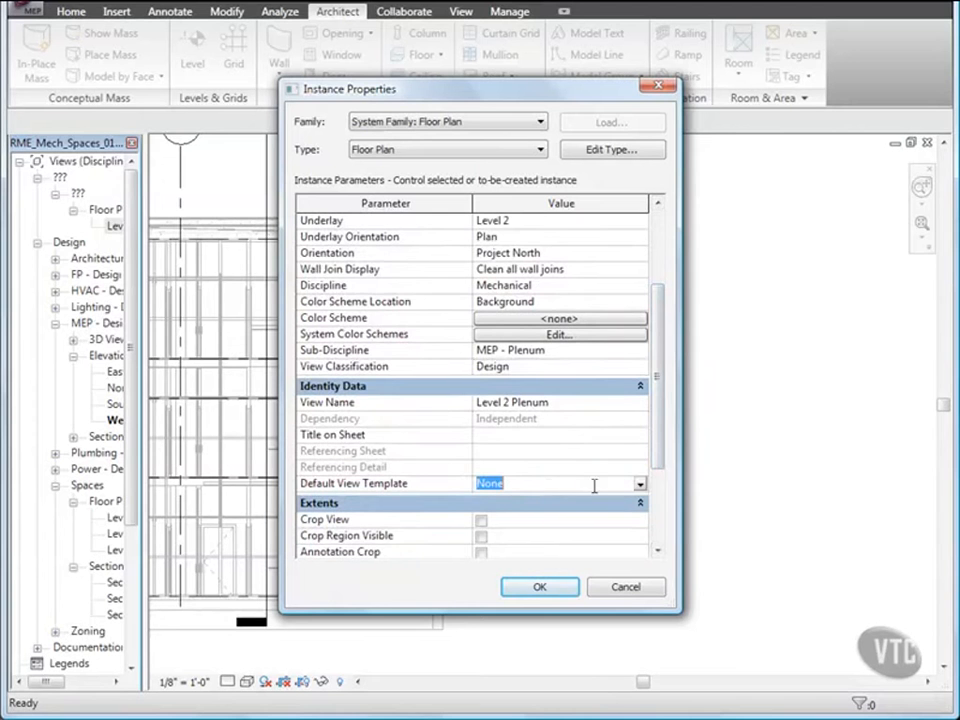
pyautogui.click(640, 485)
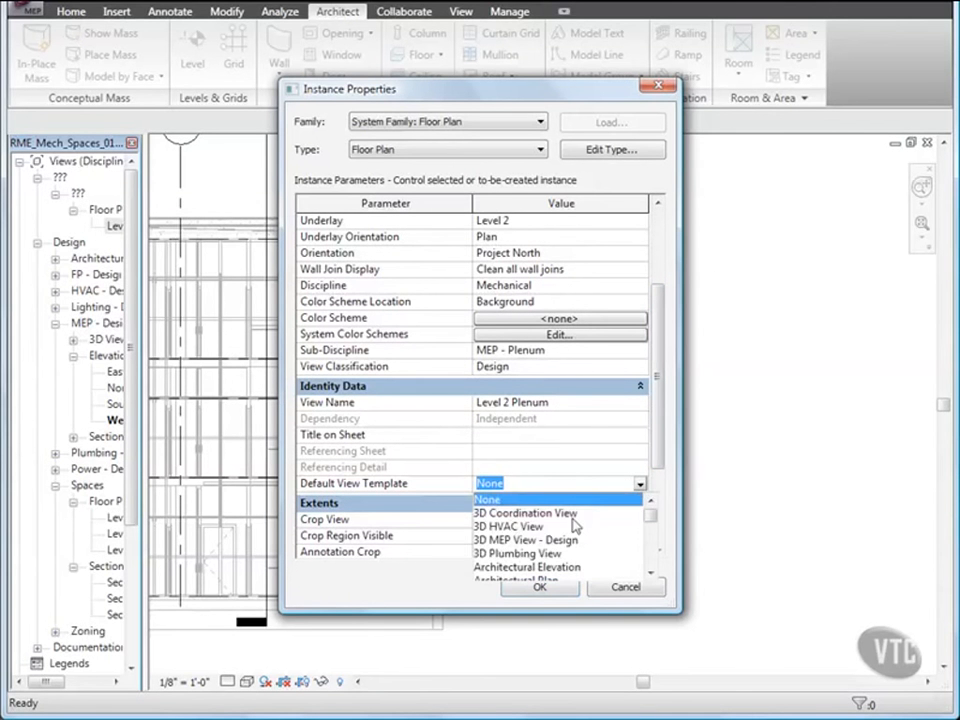
pyautogui.scroll(-5, 575, 525)
pyautogui.scroll(-6, 575, 525)
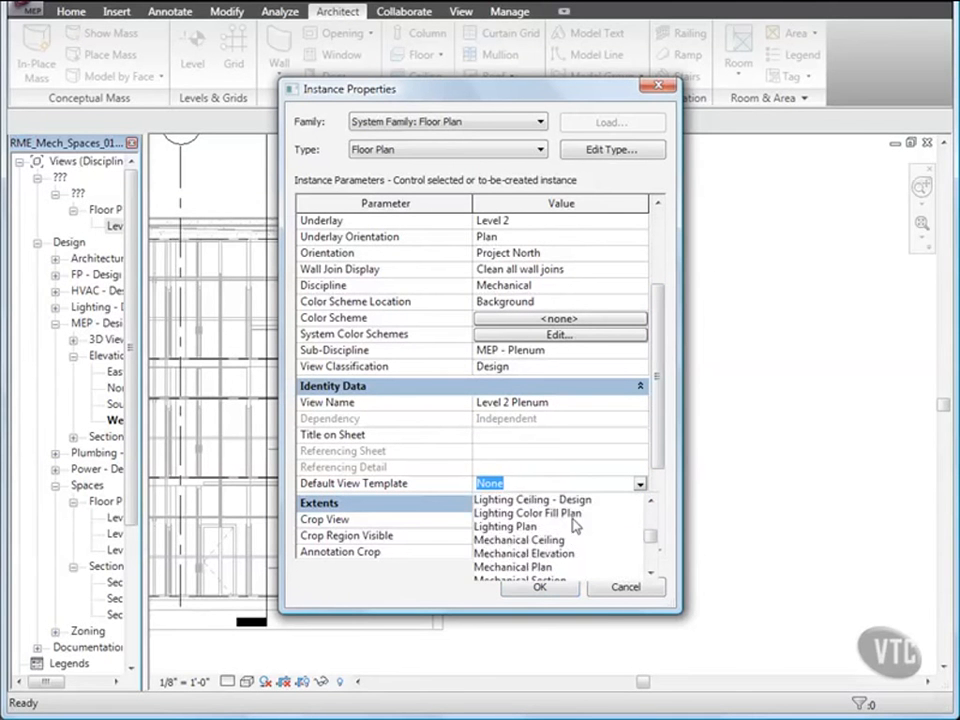
pyautogui.click(508, 553)
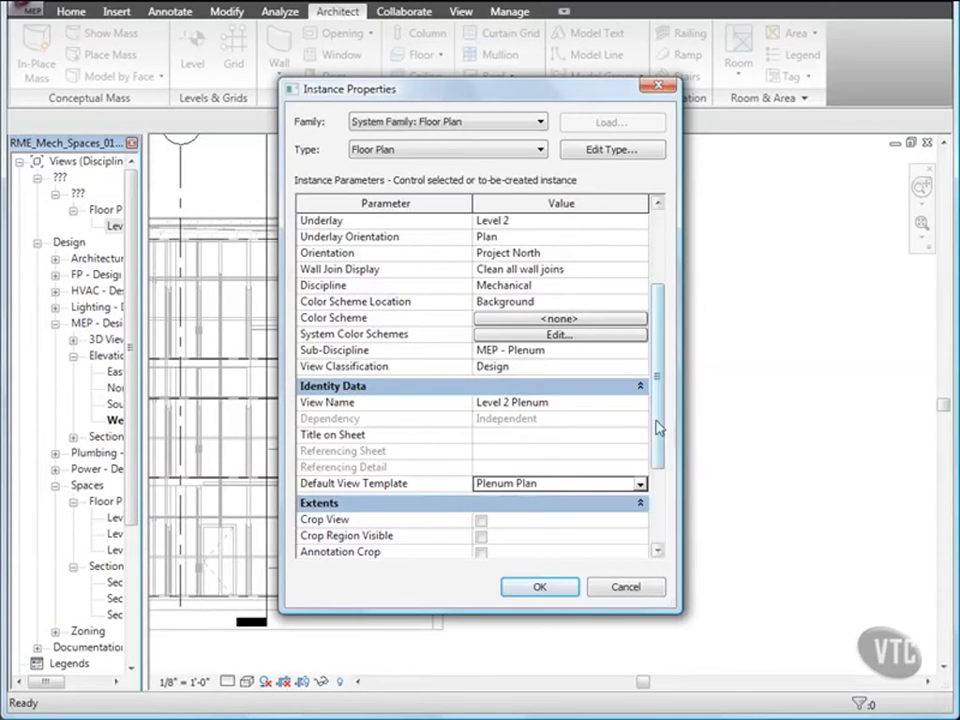
# Set the top of the plenum plan's view range to Level Above (Level 3) with a 0' 0" offset
pyautogui.moveTo(656, 420); pyautogui.dragTo(671, 491)
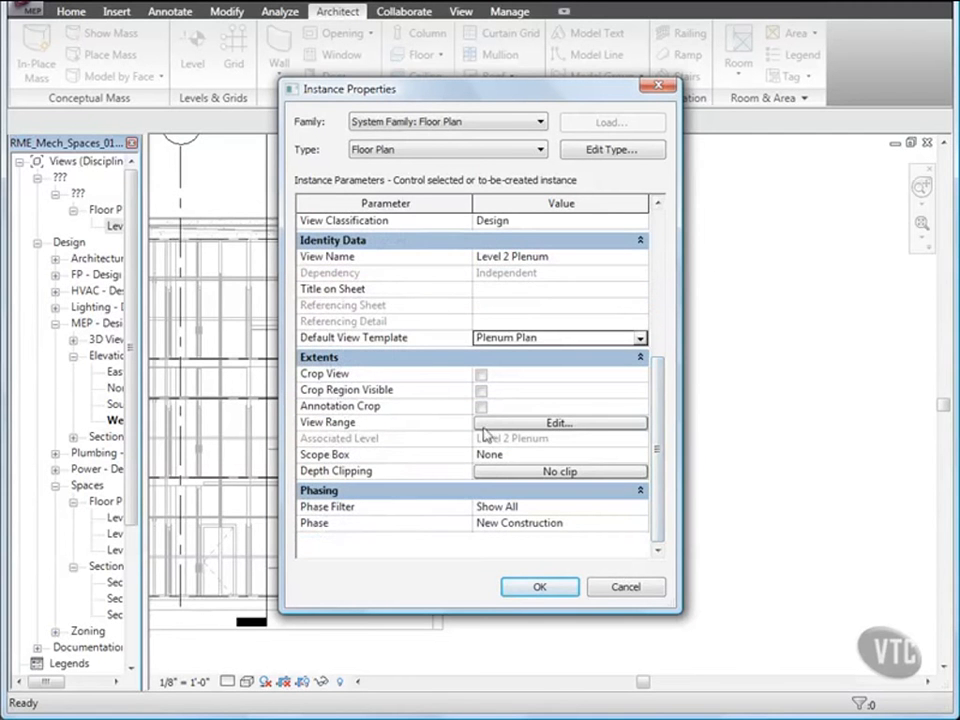
pyautogui.click(541, 426)
pyautogui.click(541, 426)
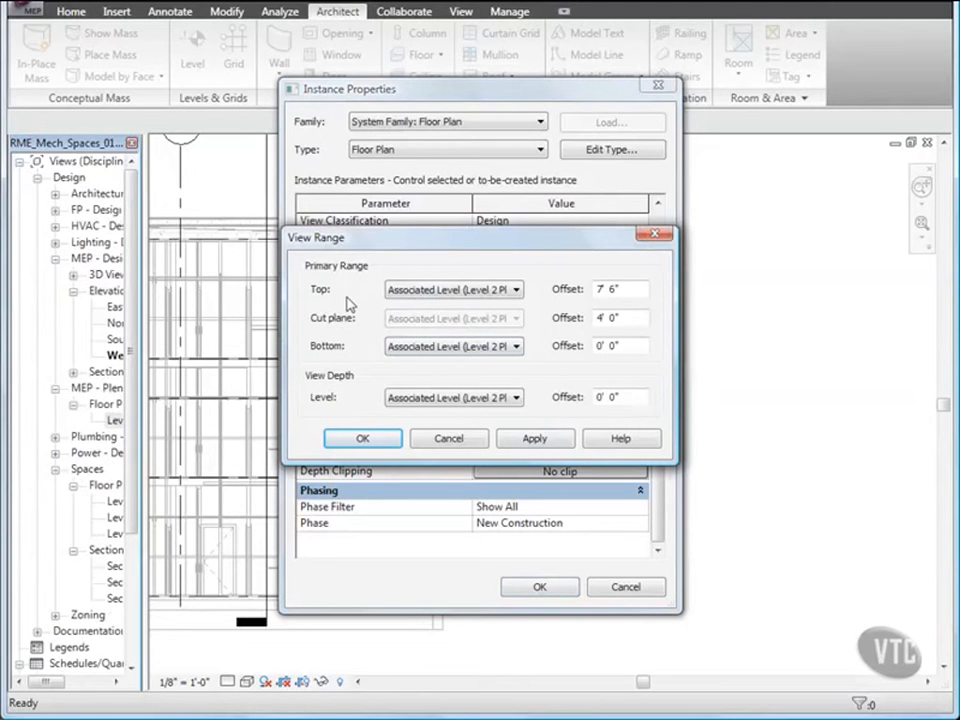
pyautogui.click(492, 292)
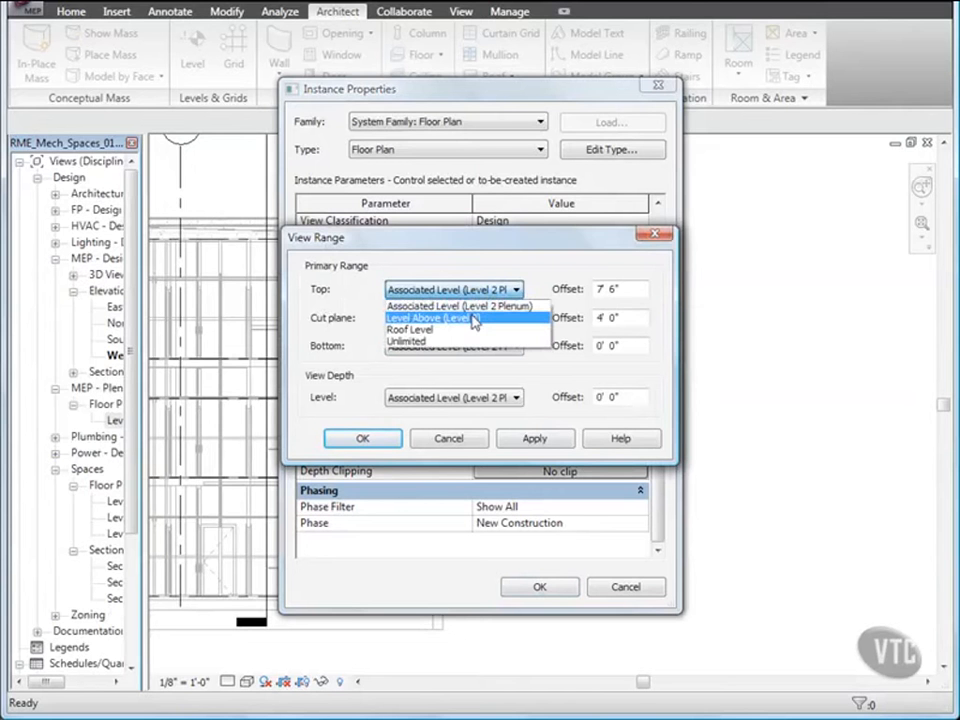
pyautogui.click(475, 320)
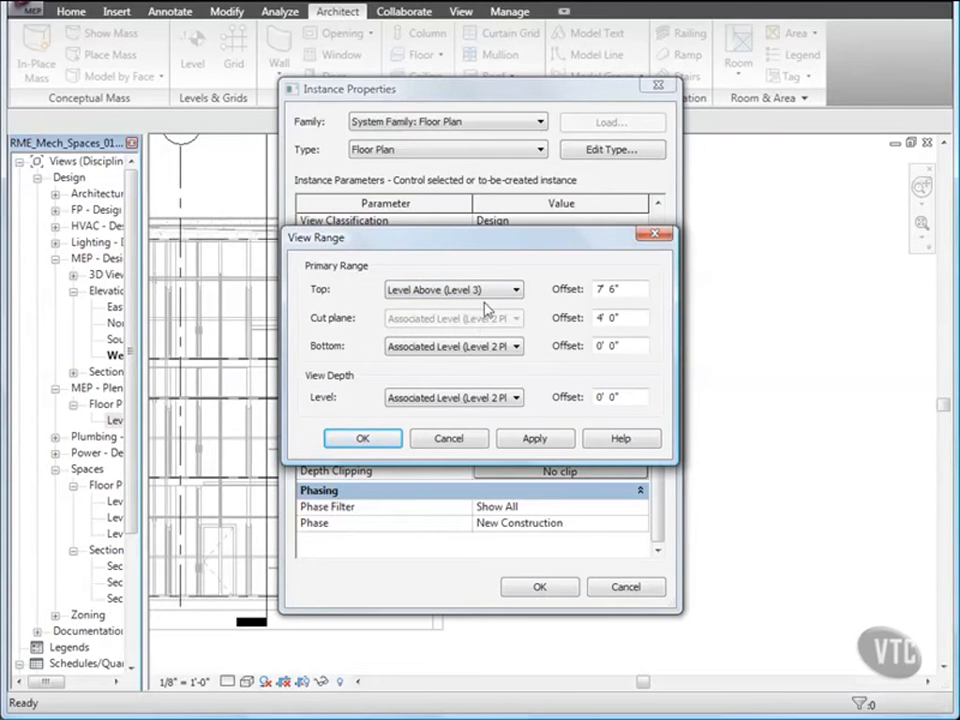
pyautogui.moveTo(645, 289); pyautogui.dragTo(553, 307)
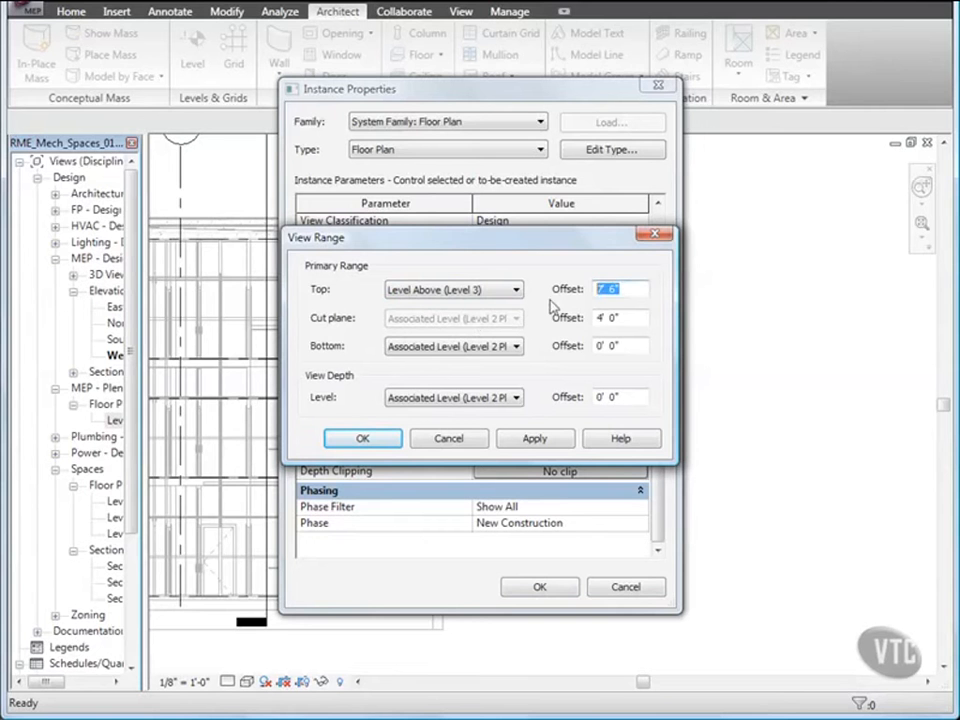
pyautogui.write('0')
# Set the view range's cut plane offset to 0 and accept the plenum plan's properties
pyautogui.click(621, 318)
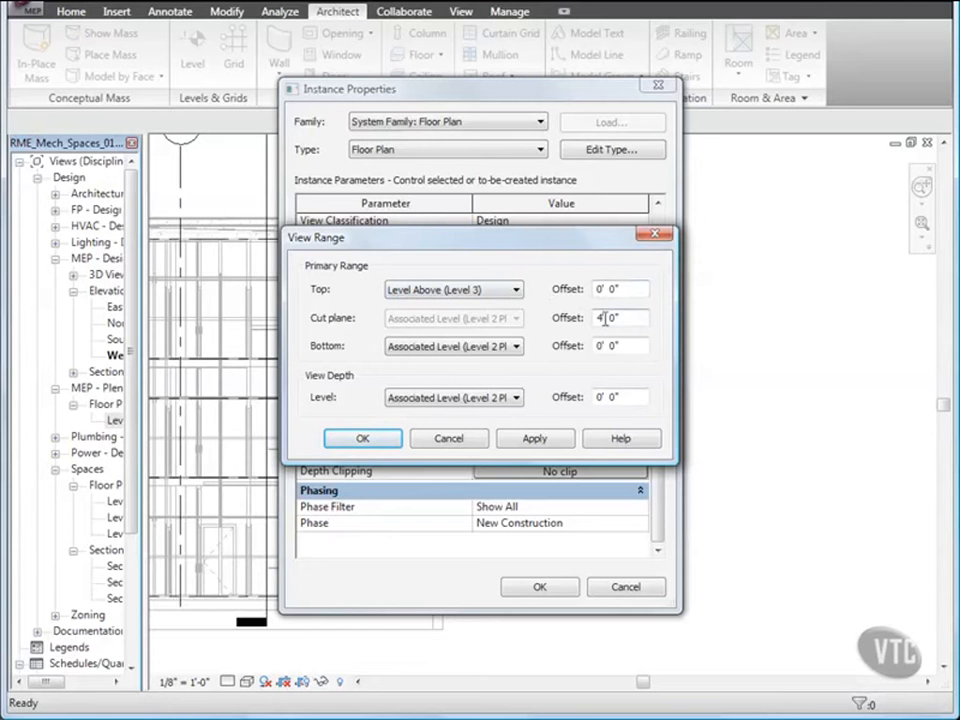
pyautogui.moveTo(604, 318); pyautogui.dragTo(590, 330)
pyautogui.write('0')
pyautogui.click(361, 438)
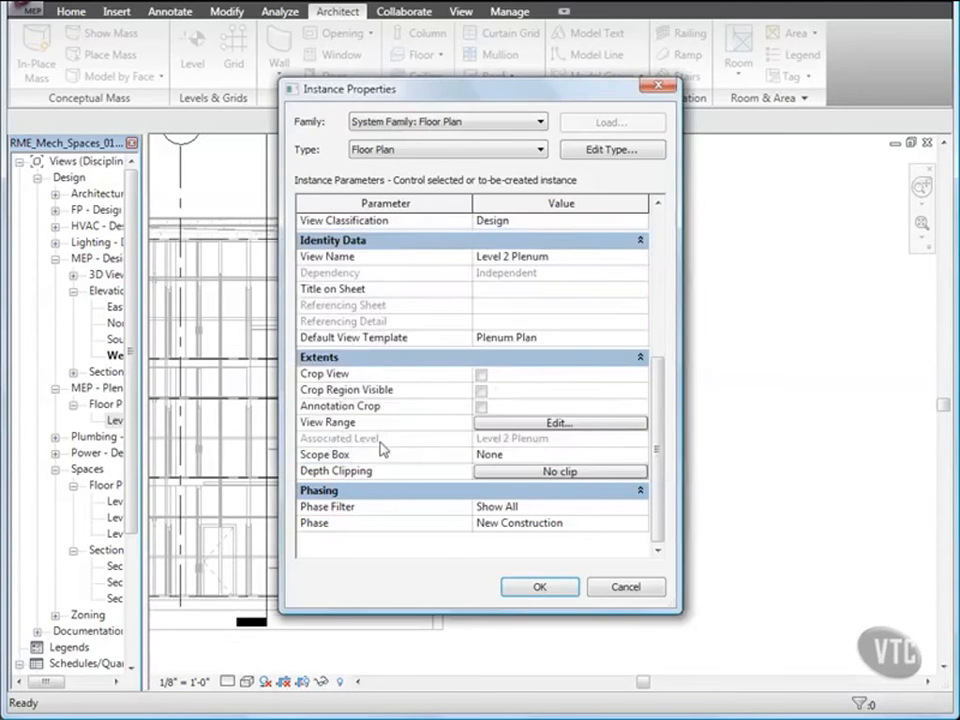
pyautogui.click(514, 586)
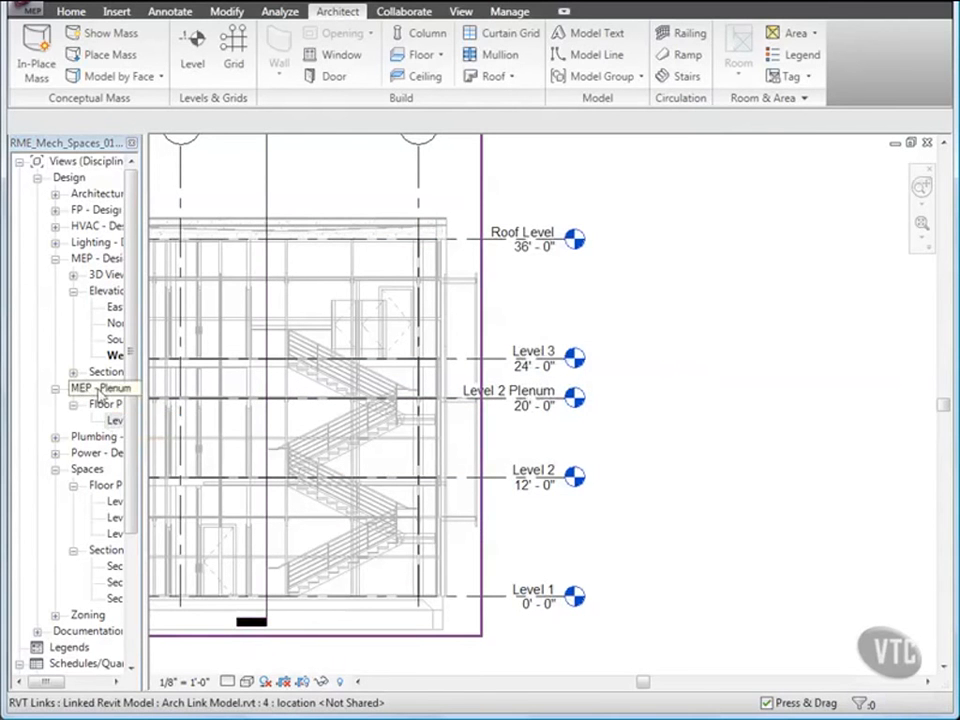
# Open the Level 2 Plenum floor plan under MEP - Plenum and apply its default view template
pyautogui.click(114, 423)
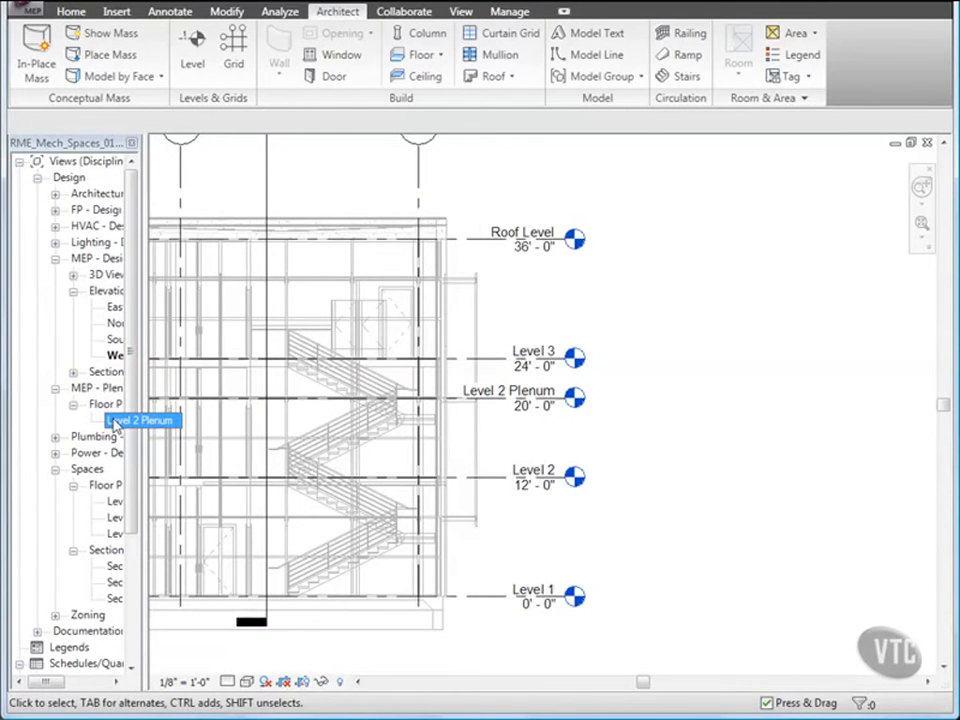
pyautogui.doubleClick(114, 423)
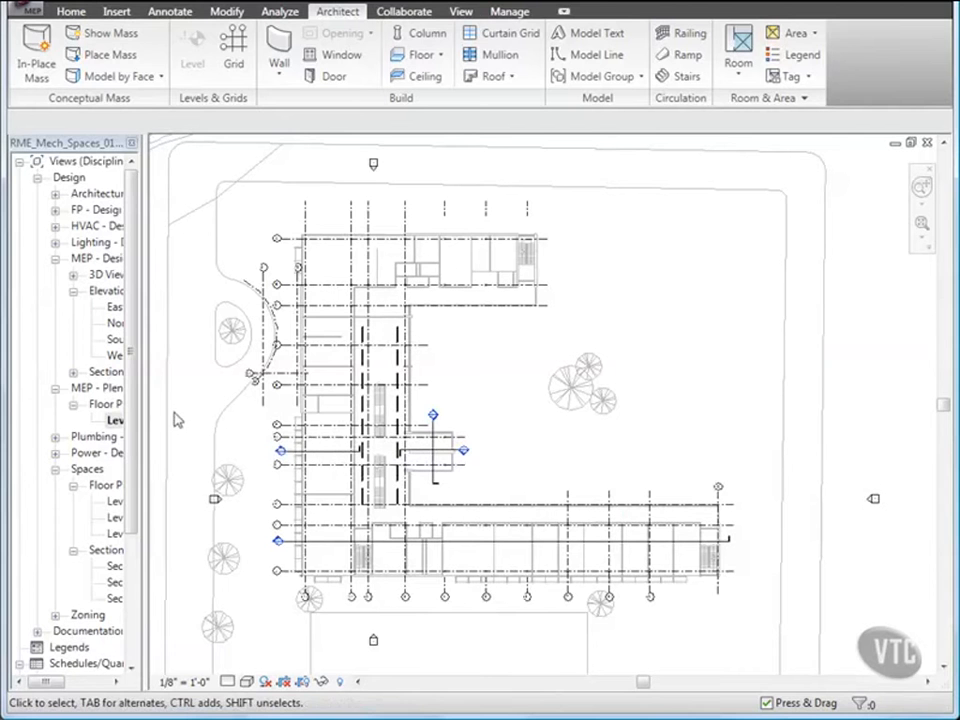
pyautogui.rightClick(116, 427)
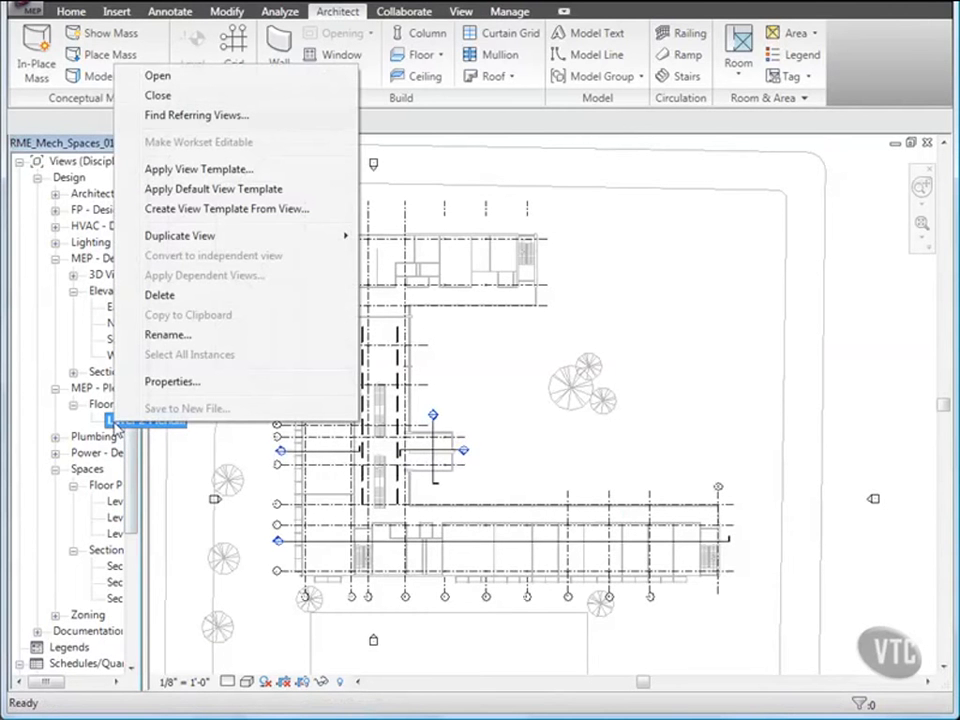
pyautogui.click(202, 189)
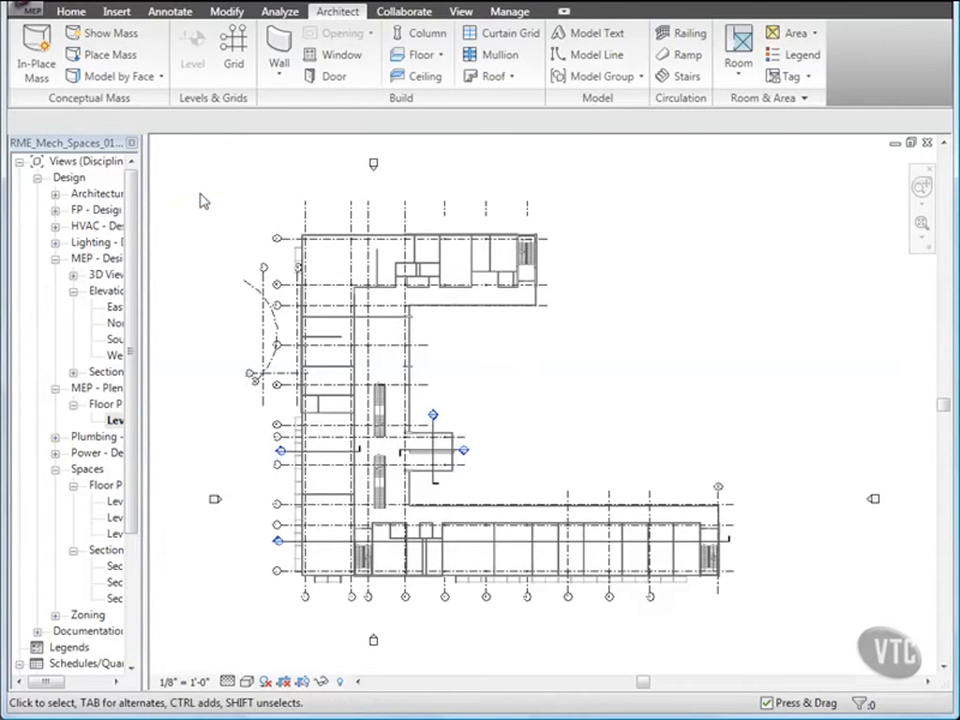
# Close the RME_Mech_Spaces_01_i project without saving the changes
pyautogui.click(30, 14)
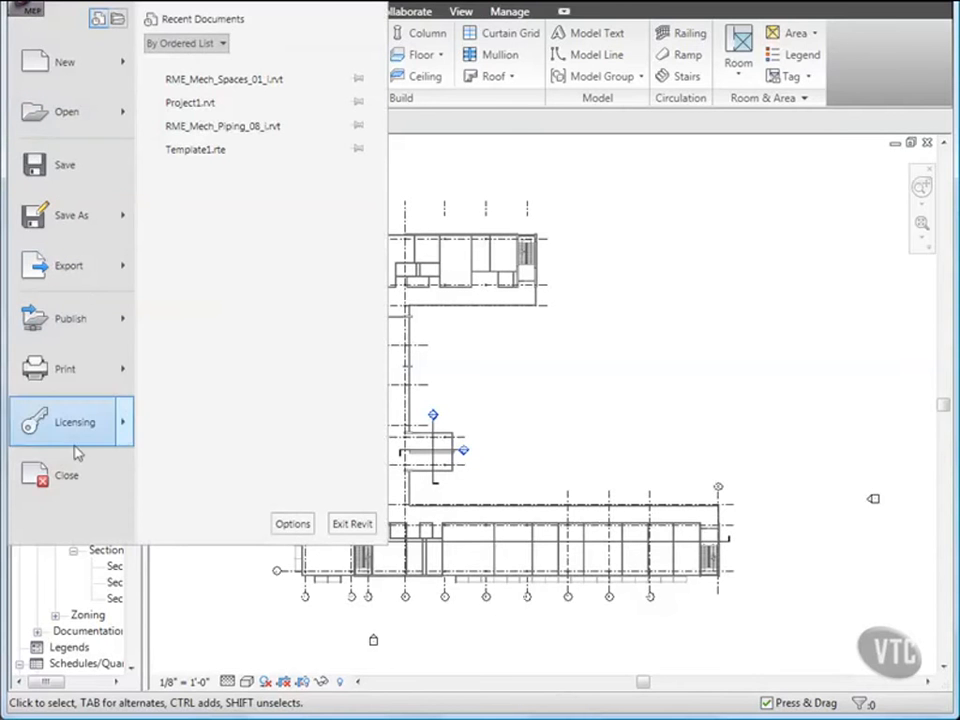
pyautogui.click(80, 484)
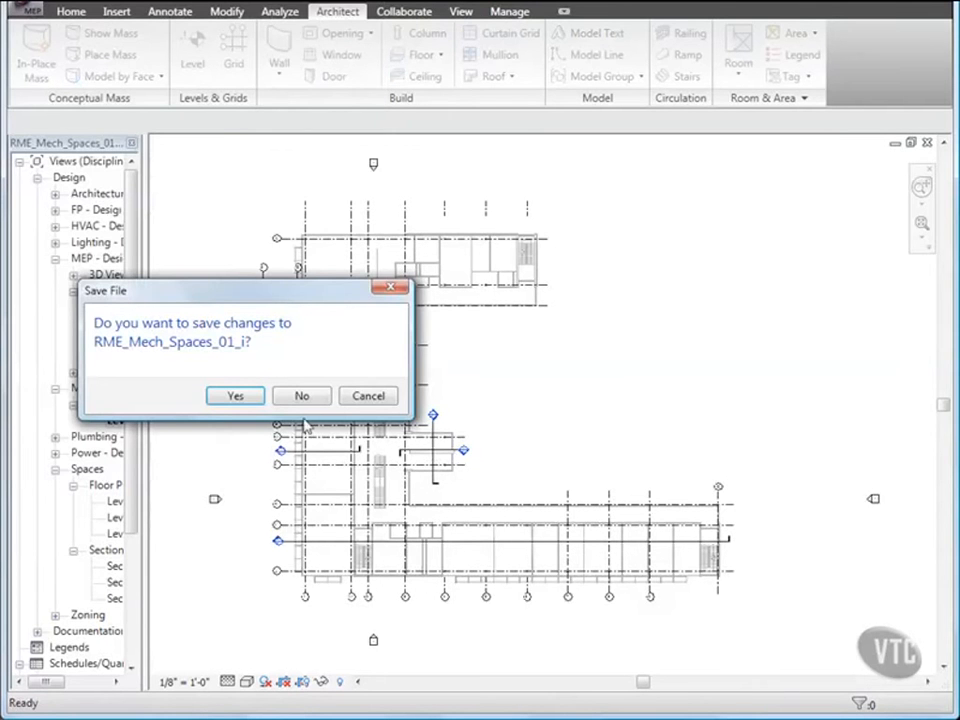
pyautogui.click(306, 396)
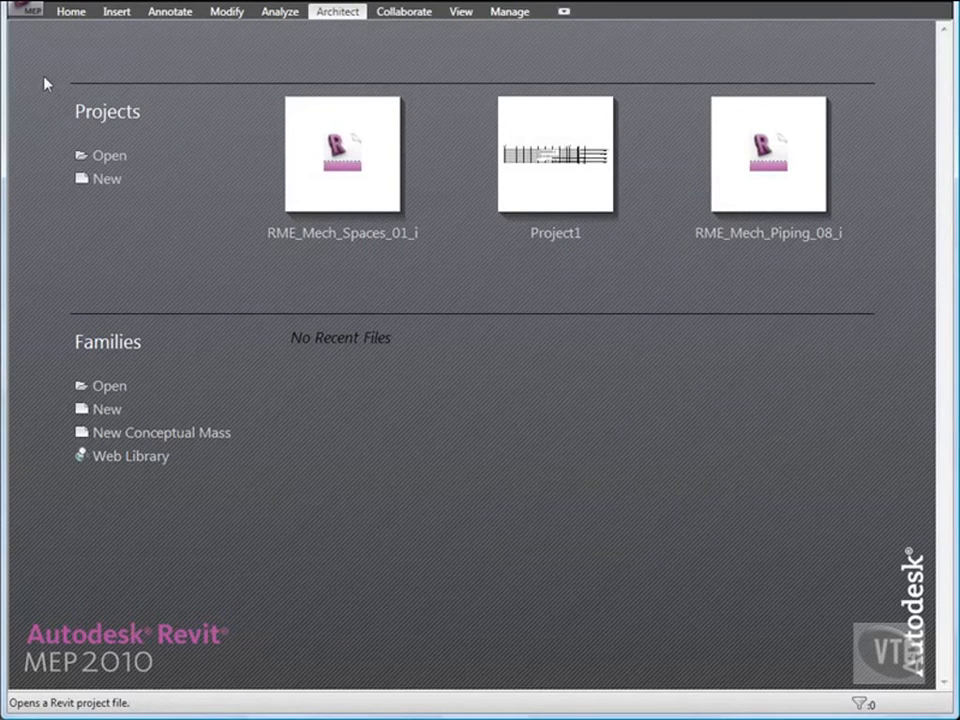
# Open the RME_Mech_Spaces_02_i project from the 02_Mechanical Systems training folder
pyautogui.click(28, 14)
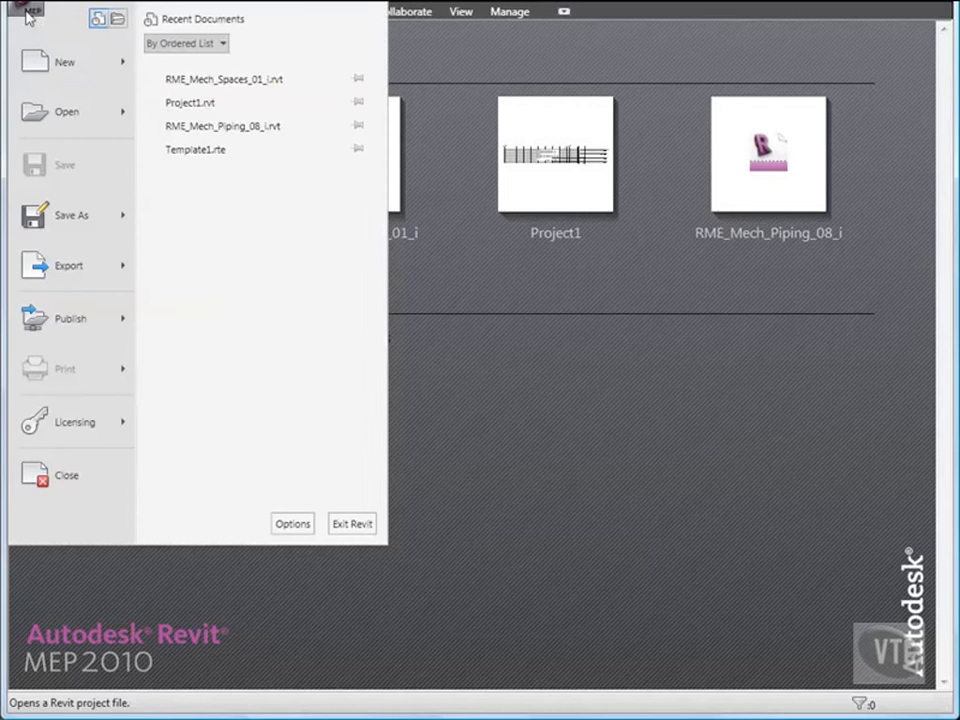
pyautogui.click(47, 118)
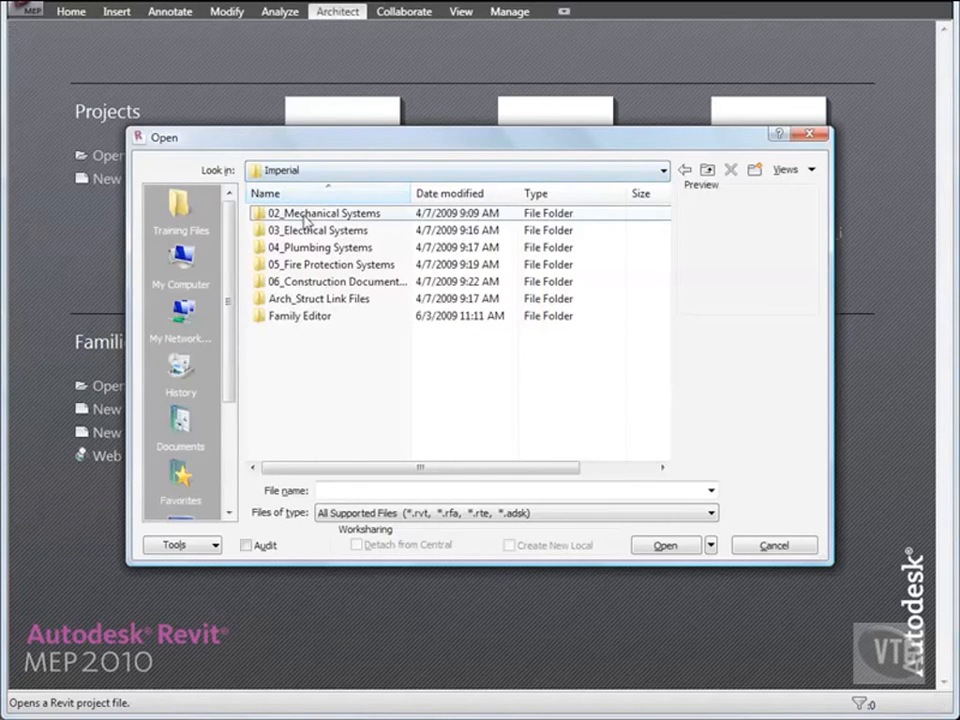
pyautogui.doubleClick(313, 216)
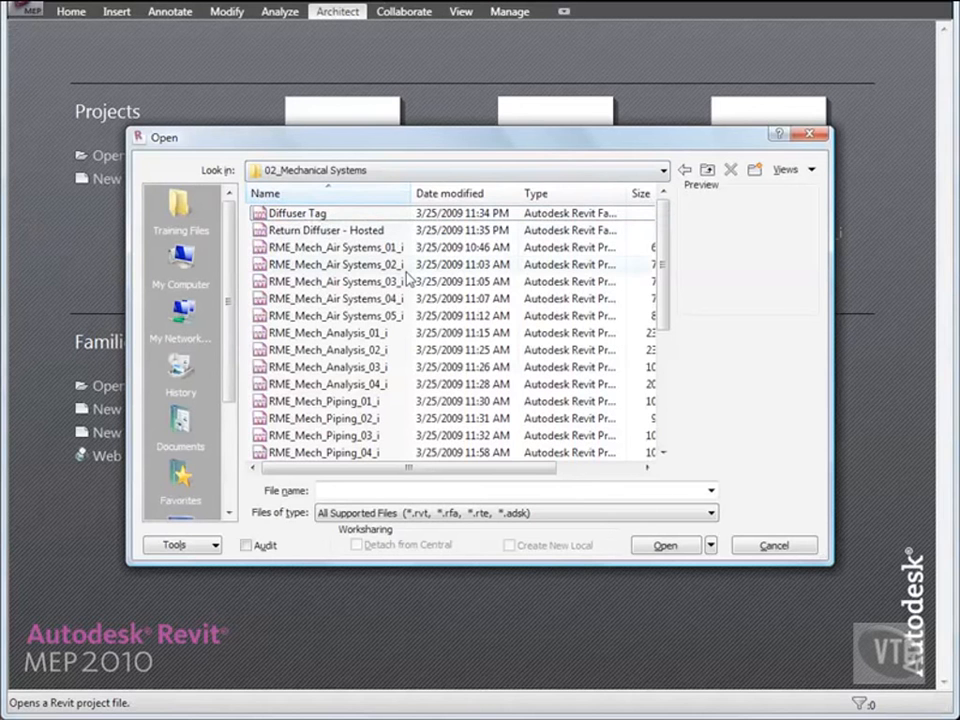
pyautogui.scroll(-4, 407, 278)
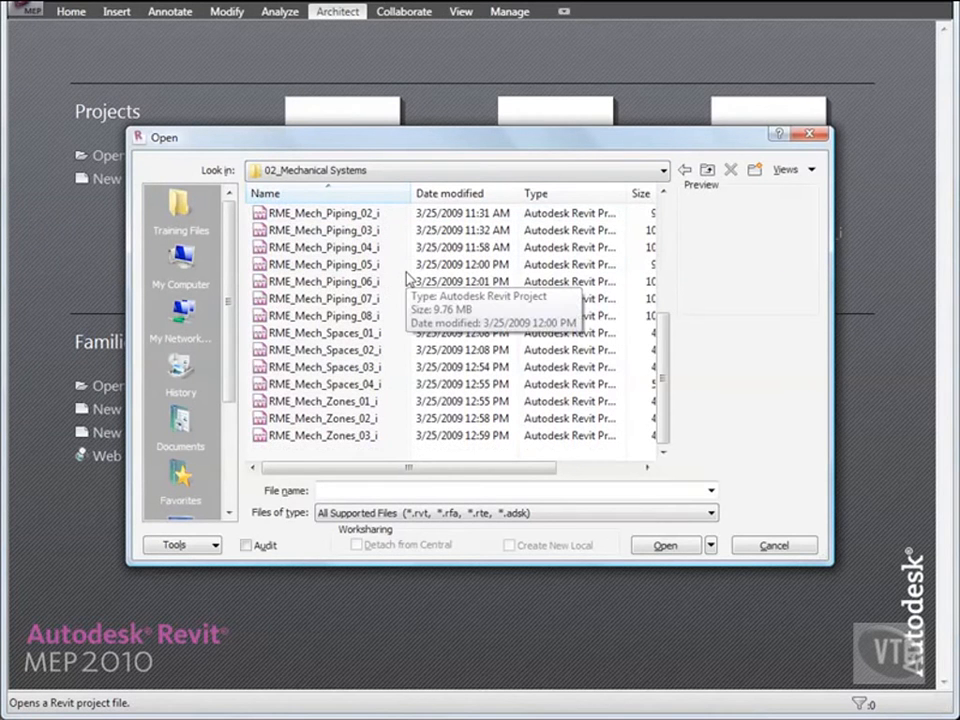
pyautogui.doubleClick(340, 349)
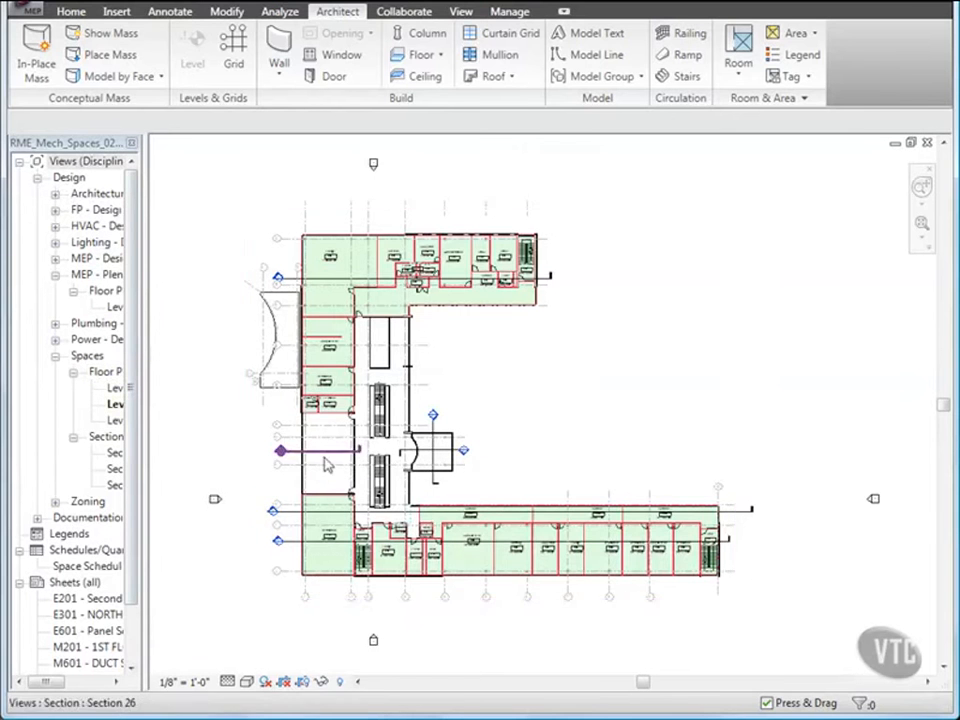
# Place a tagged space in the empty room between grids F and H, with upper limit Level 2 Plenum and offset 0' 0"
pyautogui.scroll(6, 355, 483)
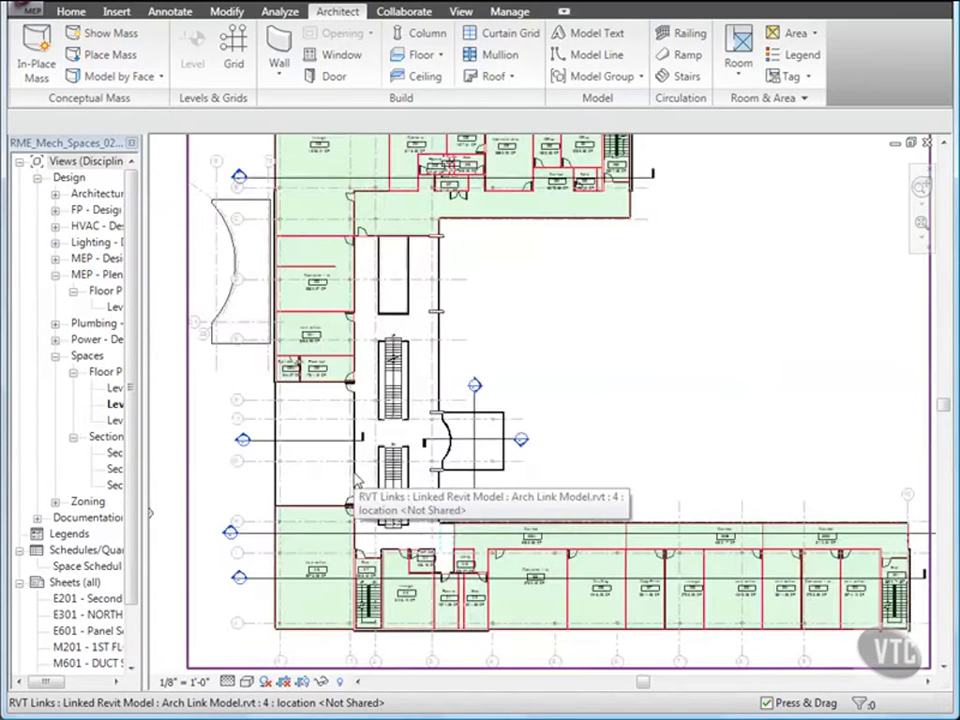
pyautogui.moveTo(355, 483); pyautogui.dragTo(427, 433, button='middle')
pyautogui.scroll(2, 431, 399)
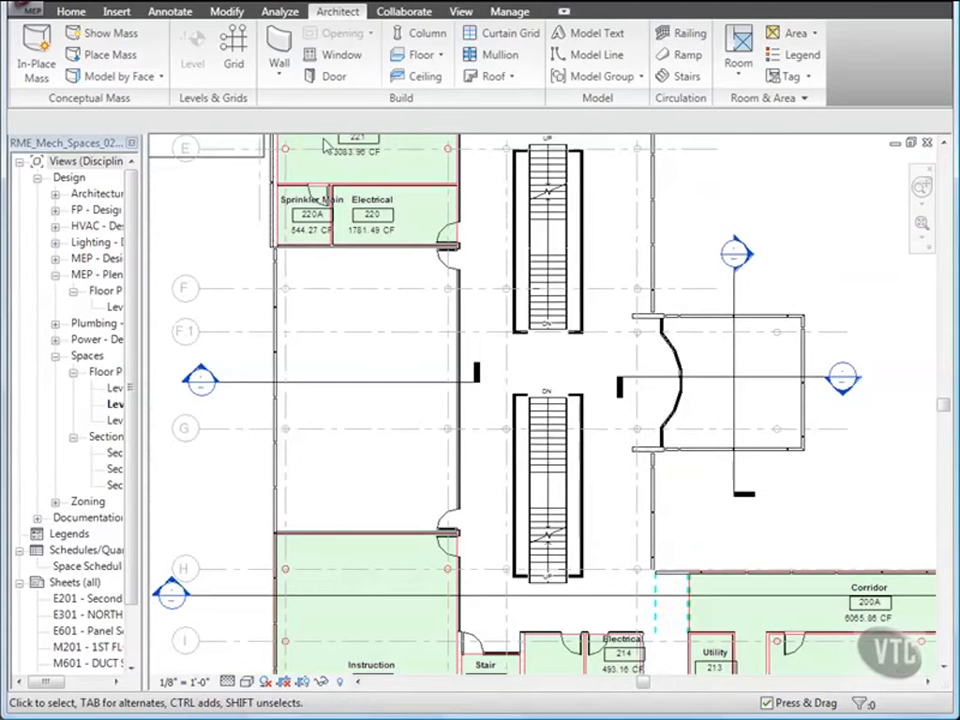
pyautogui.click(281, 12)
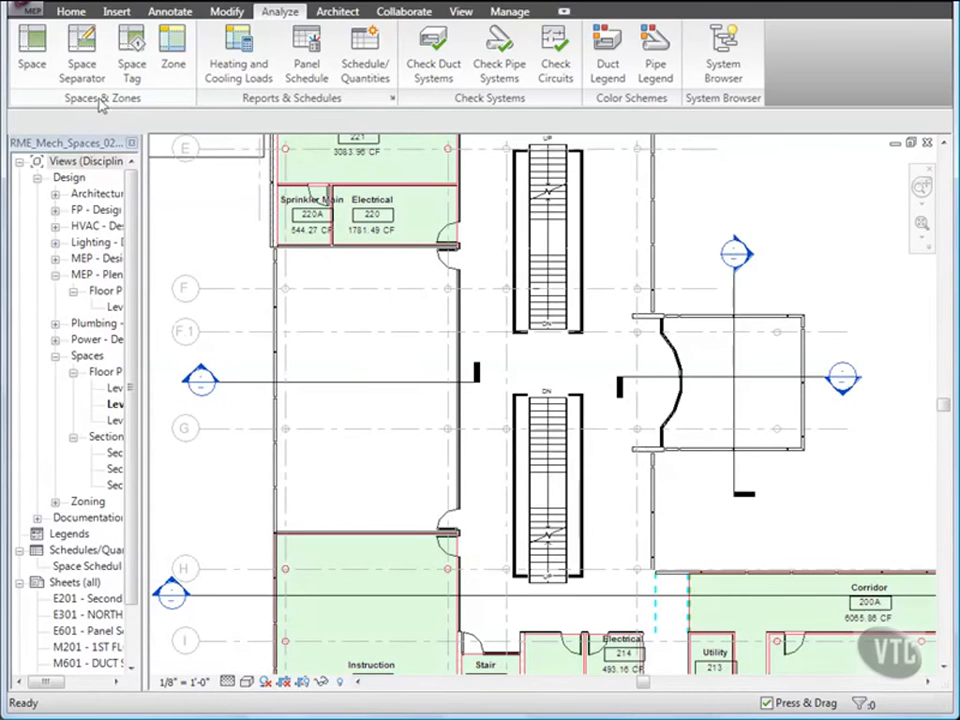
pyautogui.click(33, 55)
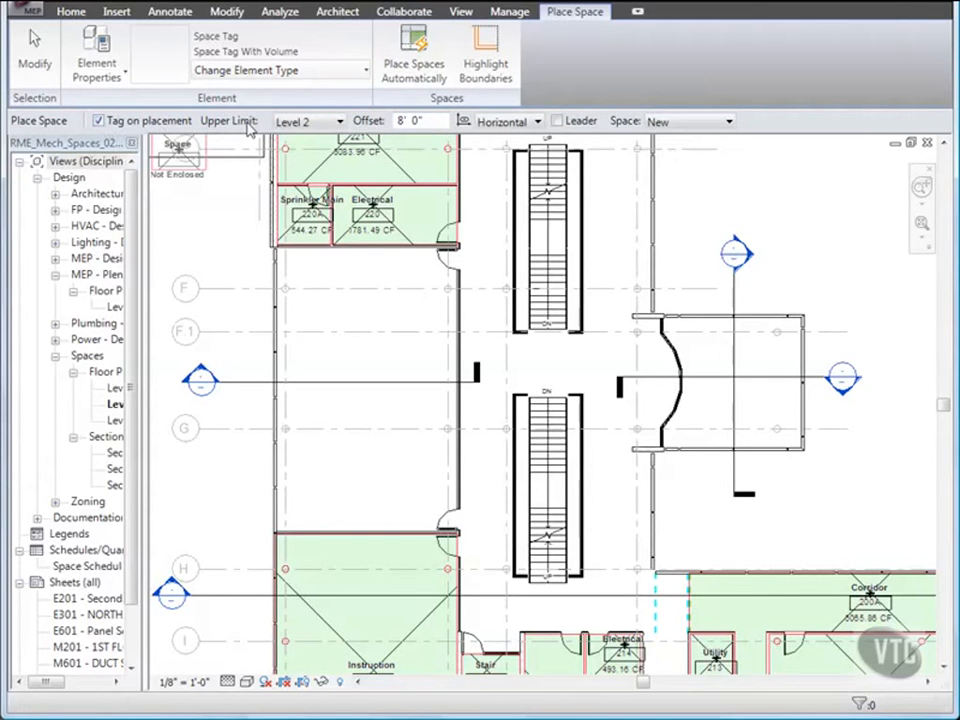
pyautogui.click(312, 122)
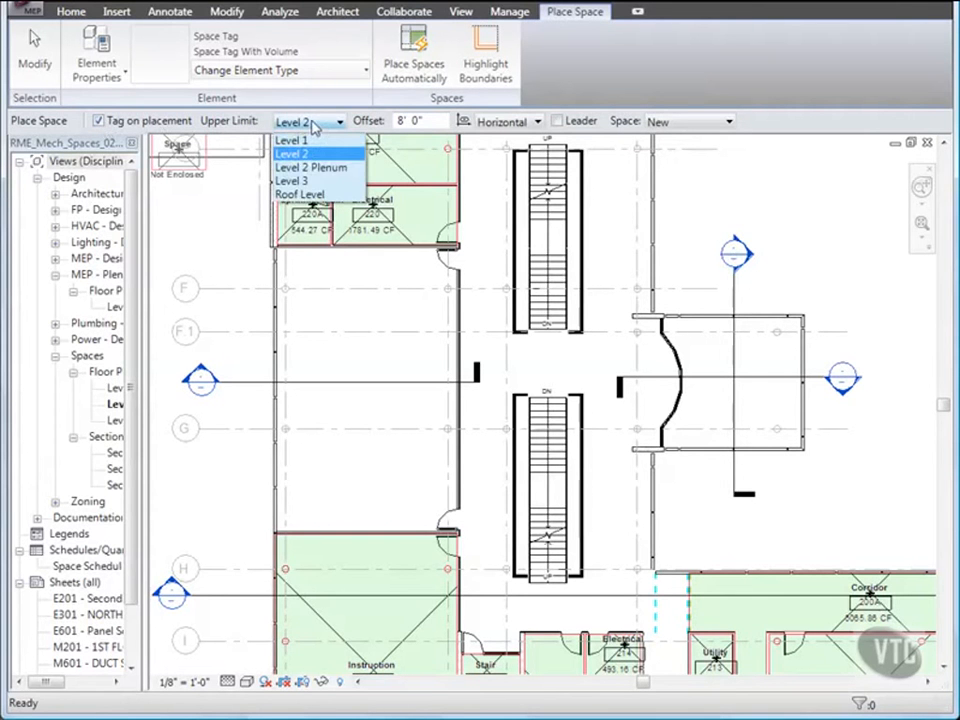
pyautogui.click(321, 167)
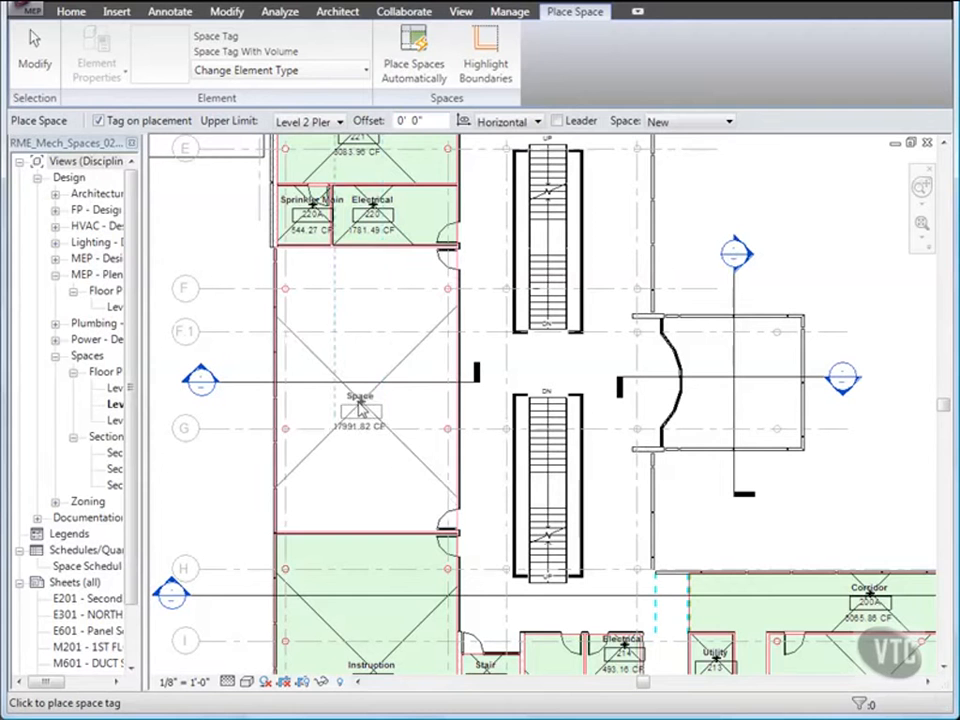
pyautogui.click(361, 404)
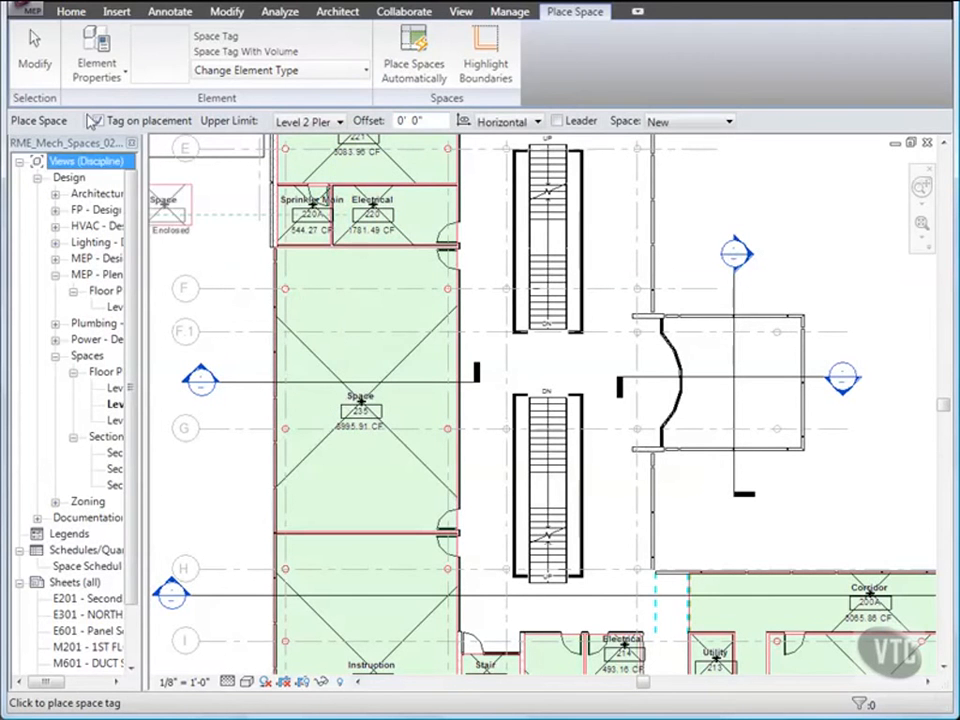
pyautogui.click(35, 60)
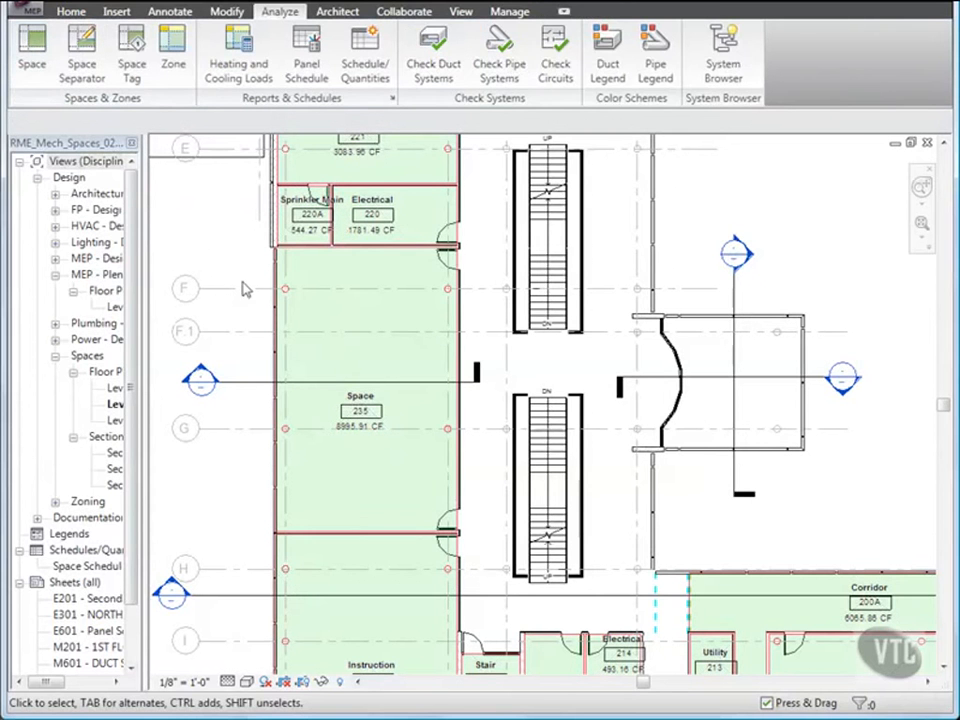
# Set the new space's number to 219 and its name to Library in its instance properties
pyautogui.click(307, 347)
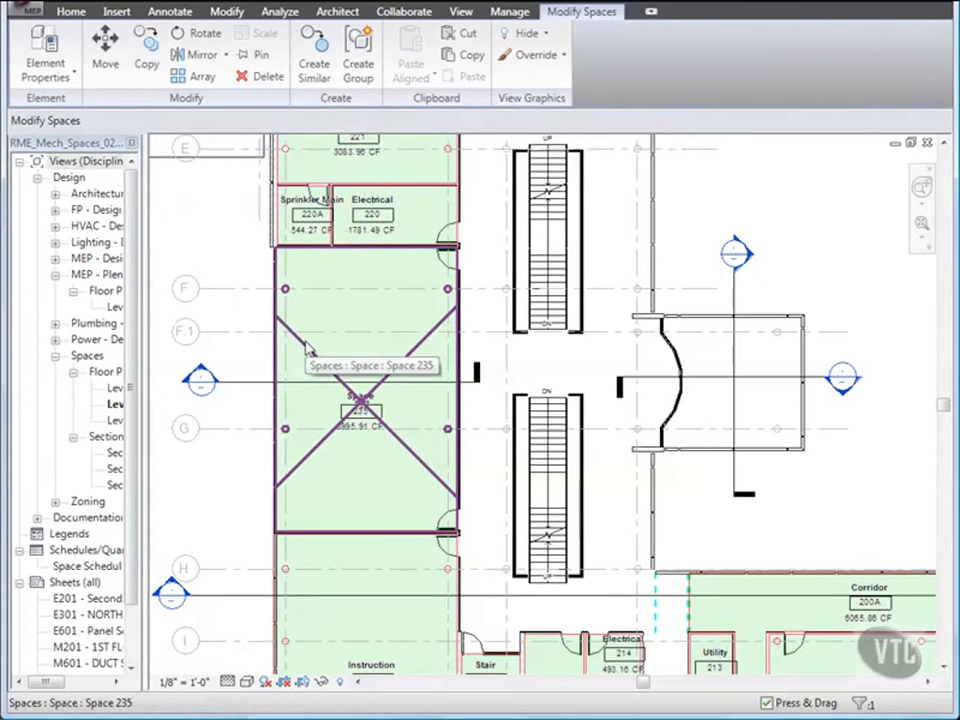
pyautogui.click(74, 78)
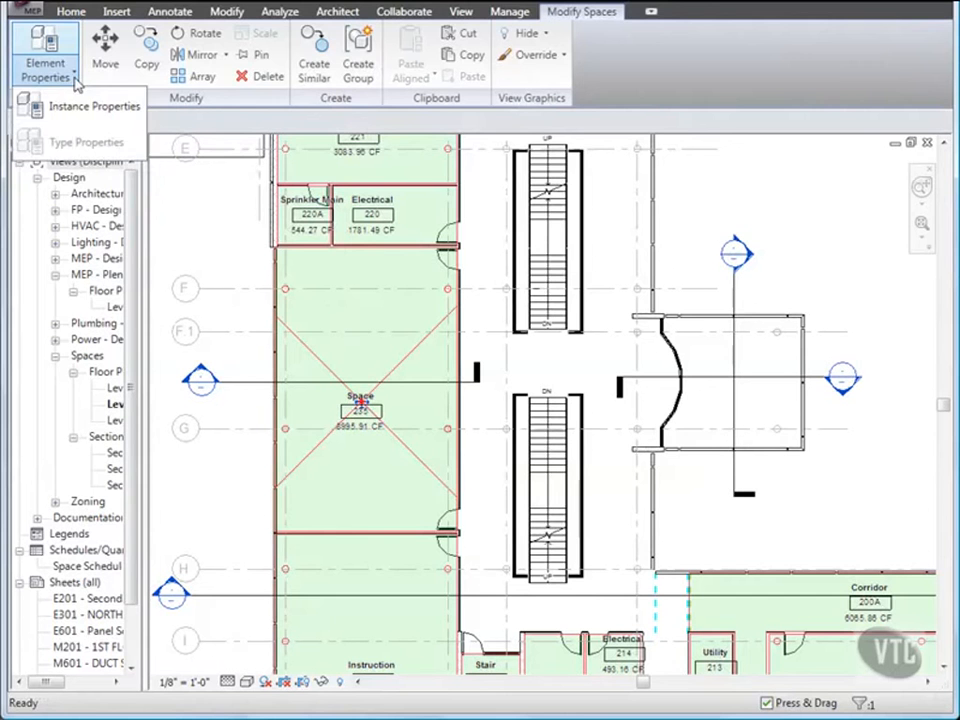
pyautogui.click(62, 108)
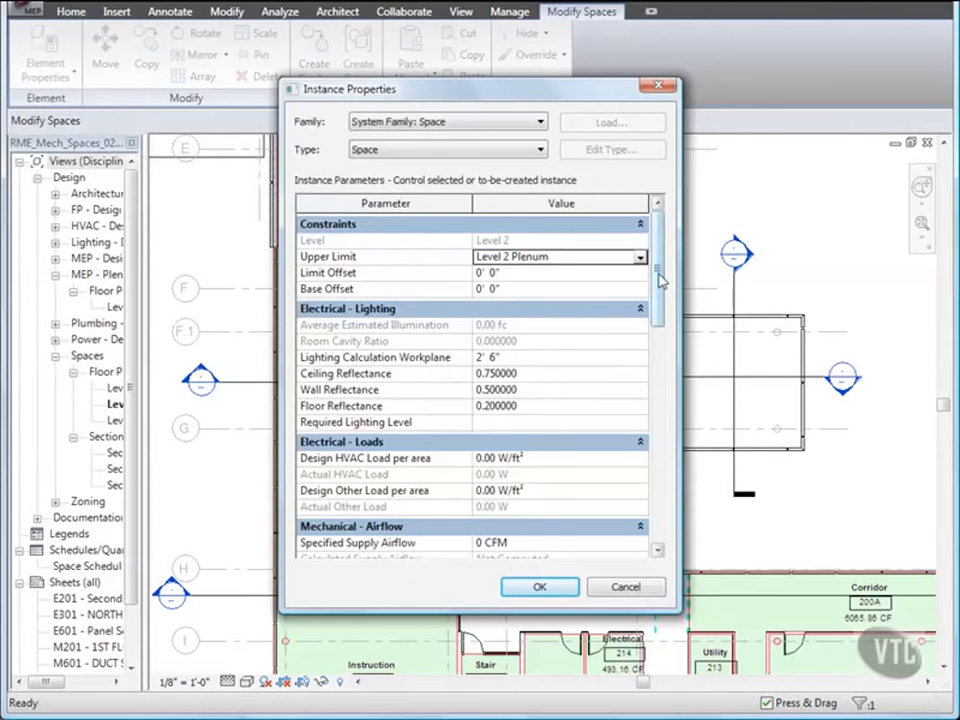
pyautogui.moveTo(660, 284); pyautogui.dragTo(665, 432)
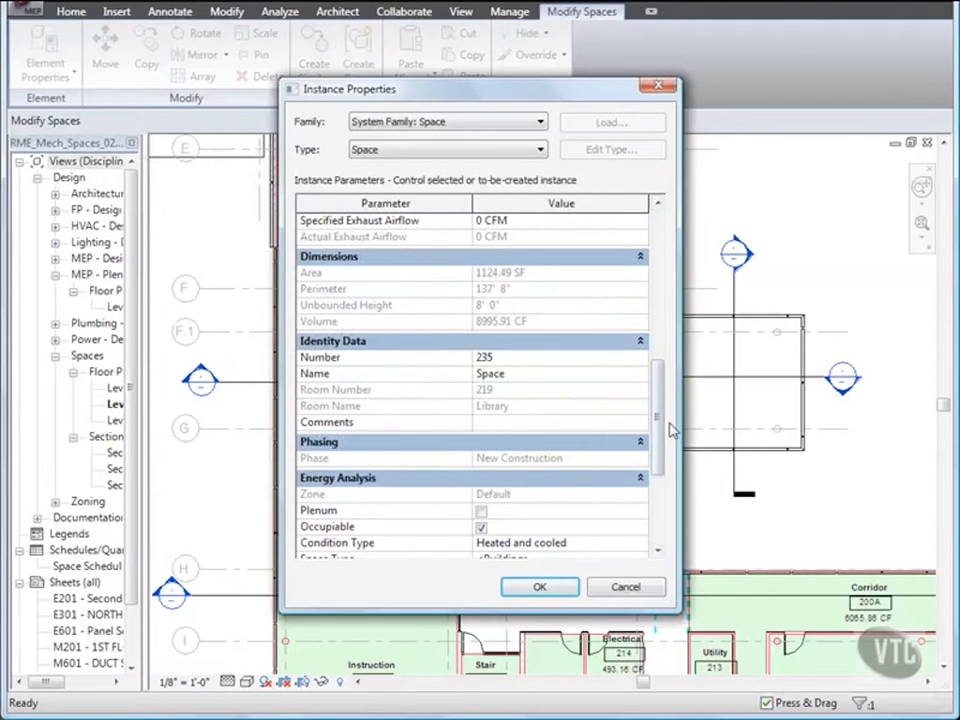
pyautogui.click(494, 357)
pyautogui.press('BackSpace')
pyautogui.press('BackSpace')
pyautogui.click(510, 372)
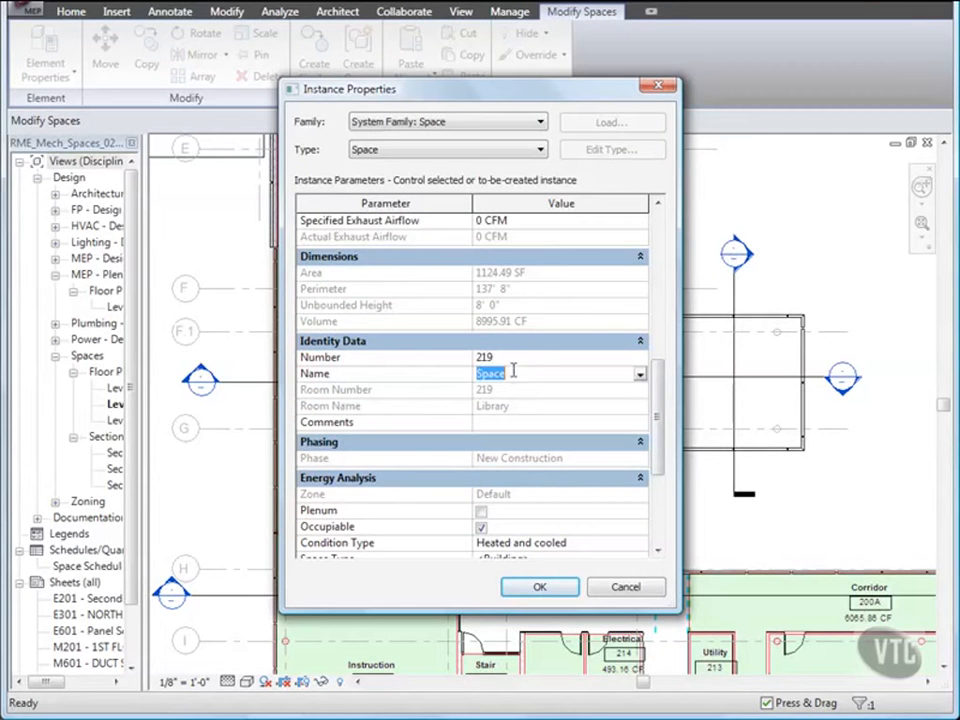
pyautogui.write('L')
pyautogui.click(539, 588)
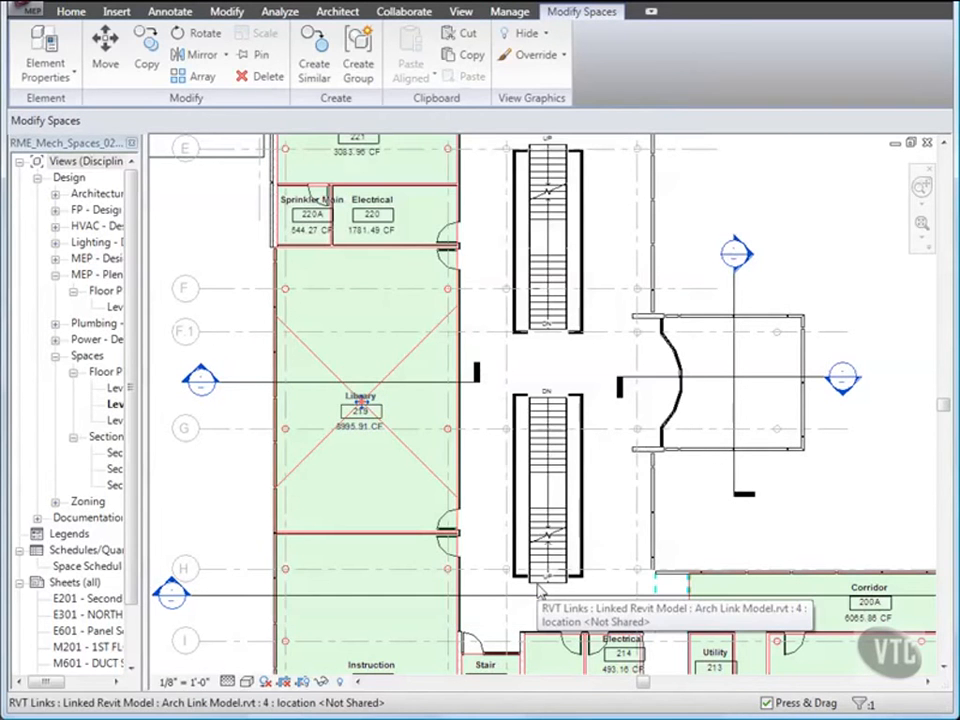
pyautogui.press('Escape')
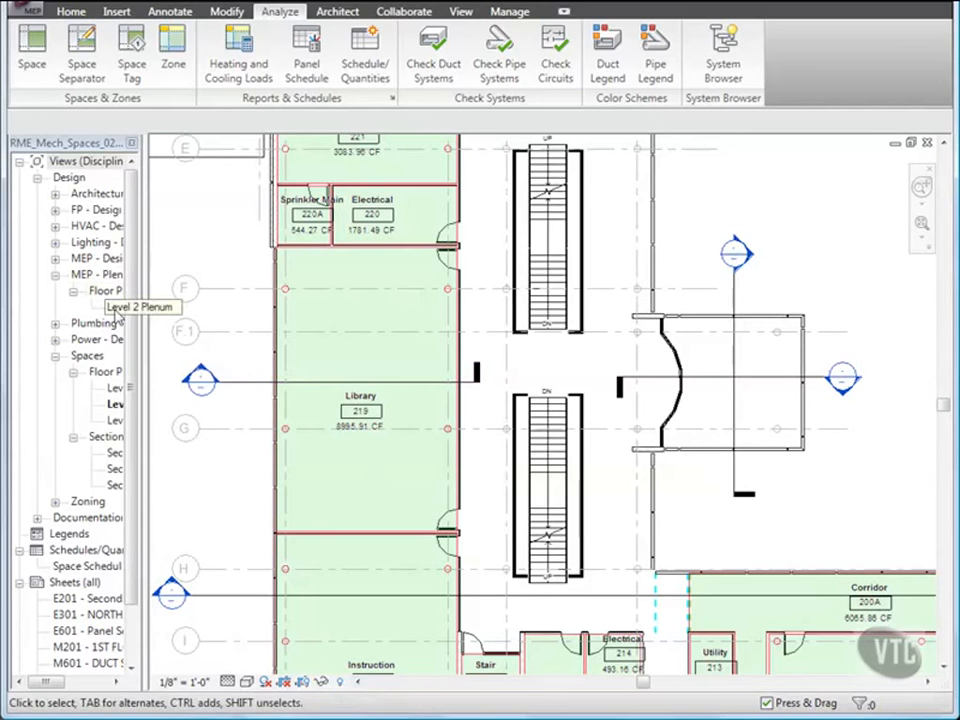
# Open the Level 2 Plenum floor plan and close all hidden view windows
pyautogui.click(115, 309)
pyautogui.doubleClick(116, 312)
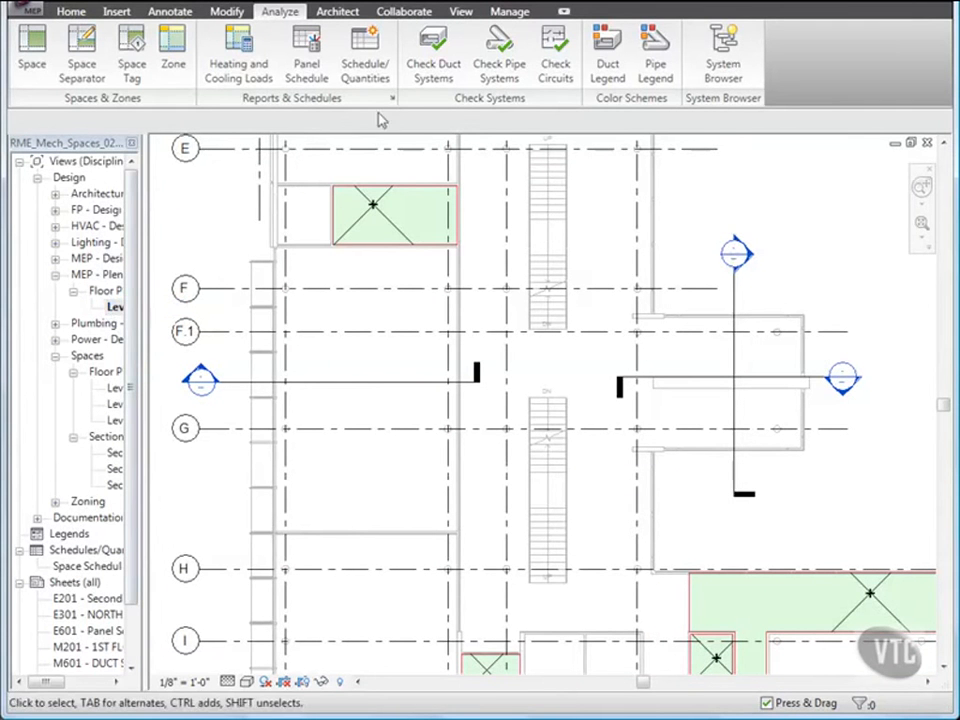
pyautogui.click(460, 12)
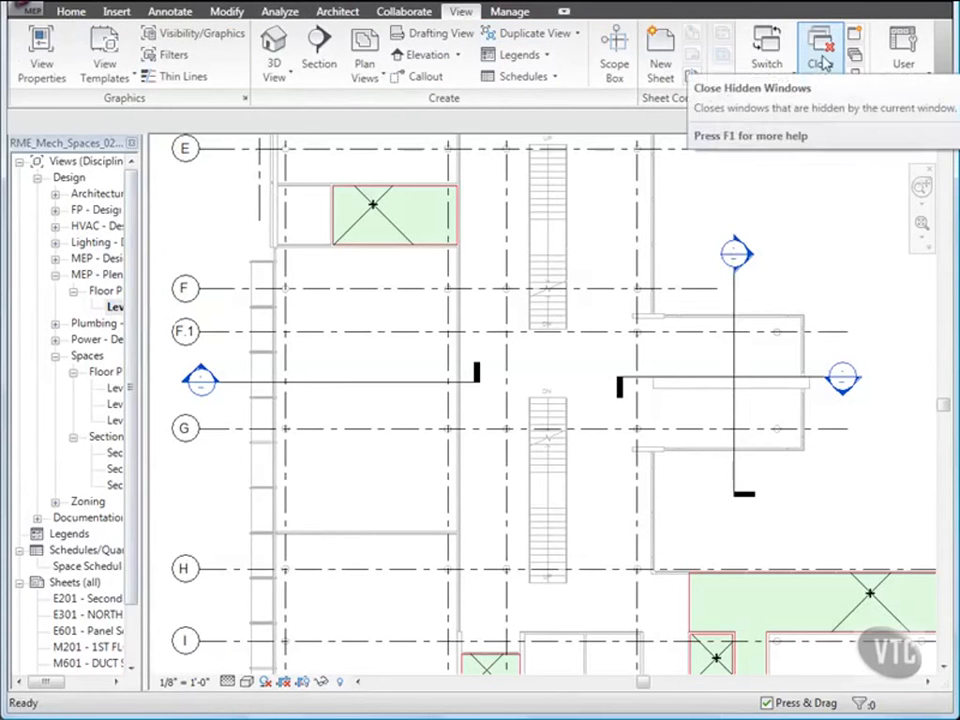
pyautogui.click(823, 62)
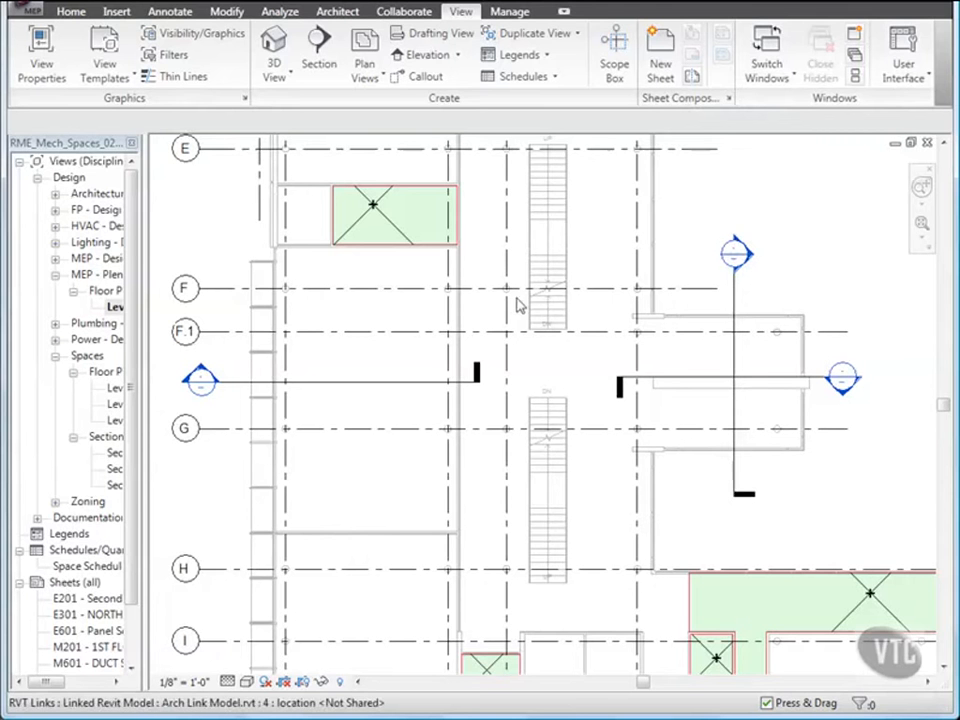
# Open Section 26 through the library, tile it beside the Level 2 Plenum plan, and make the plan active
pyautogui.doubleClick(204, 381)
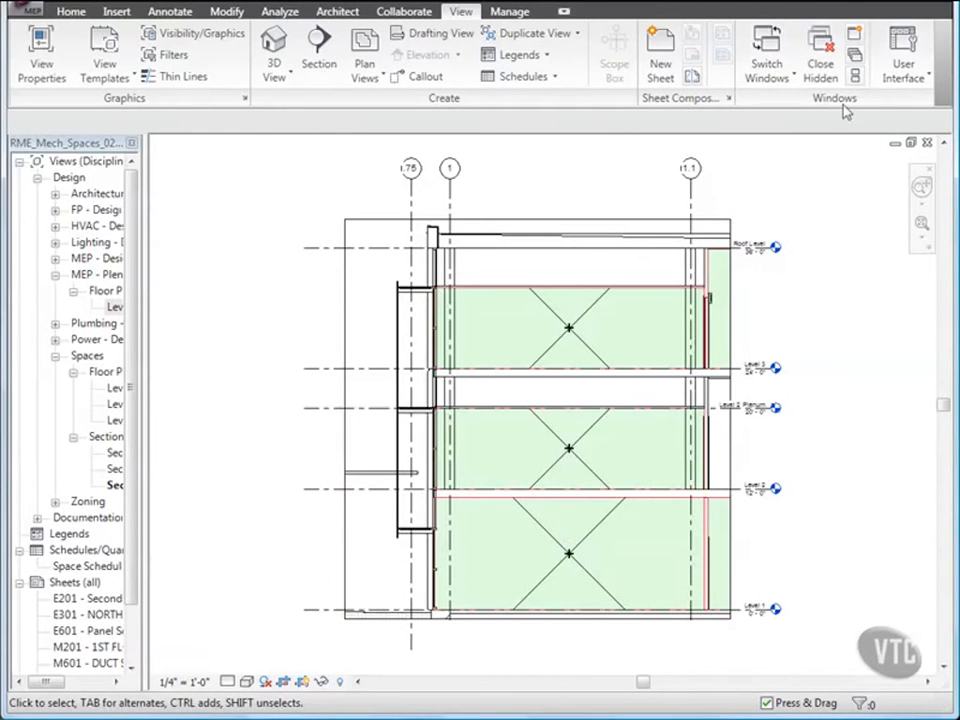
pyautogui.click(855, 78)
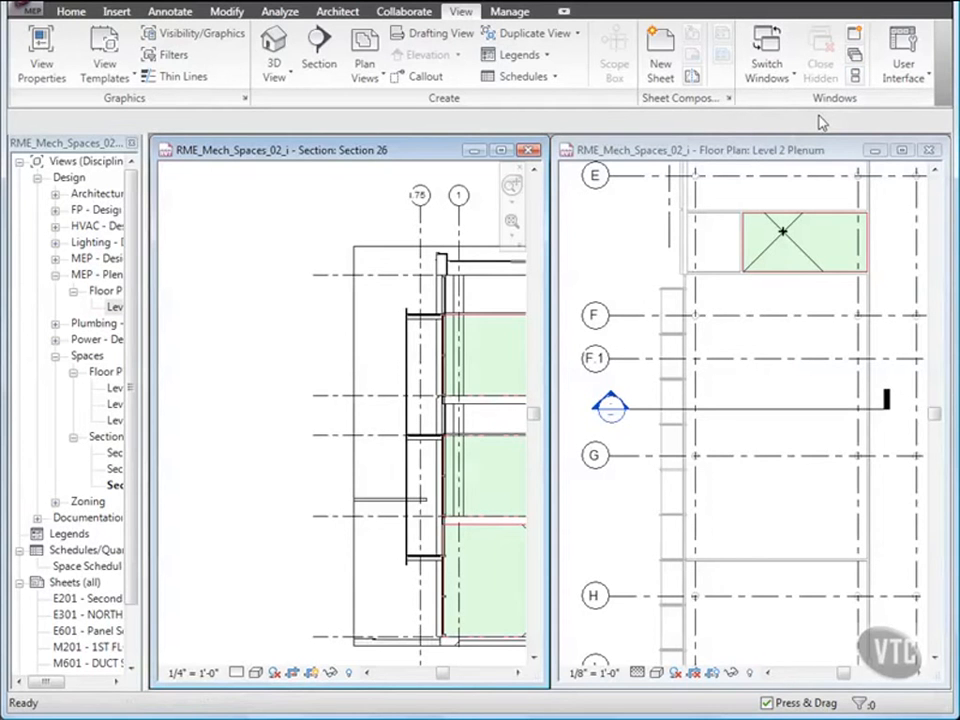
pyautogui.click(770, 152)
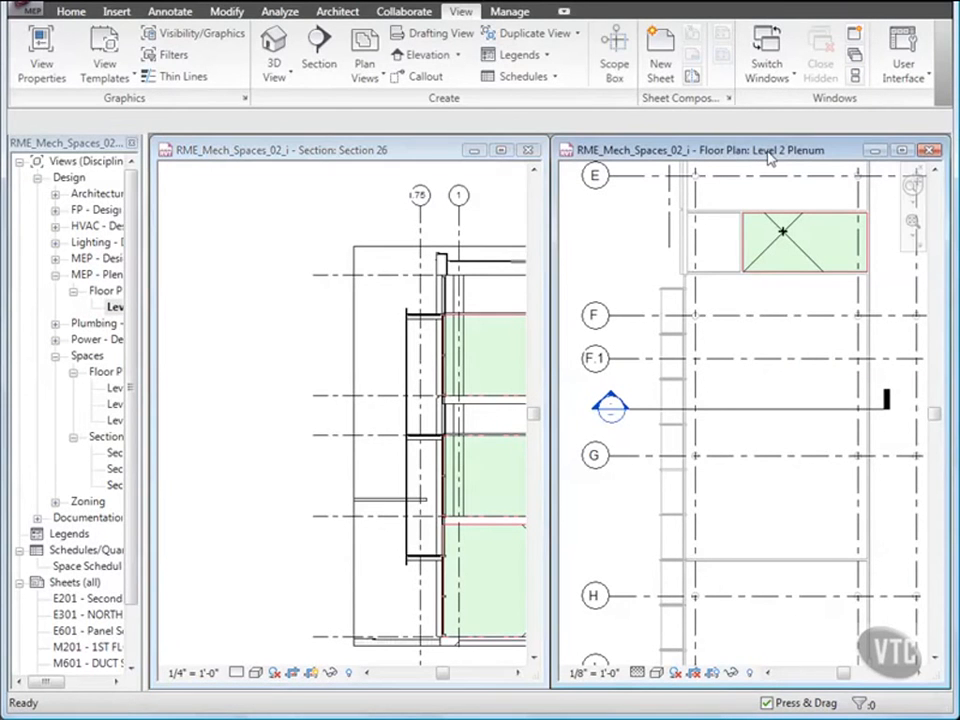
# Place a tagged space above the library in the Level 2 Plenum plan, with upper limit Level 3 and offset 0' 0"
pyautogui.click(280, 12)
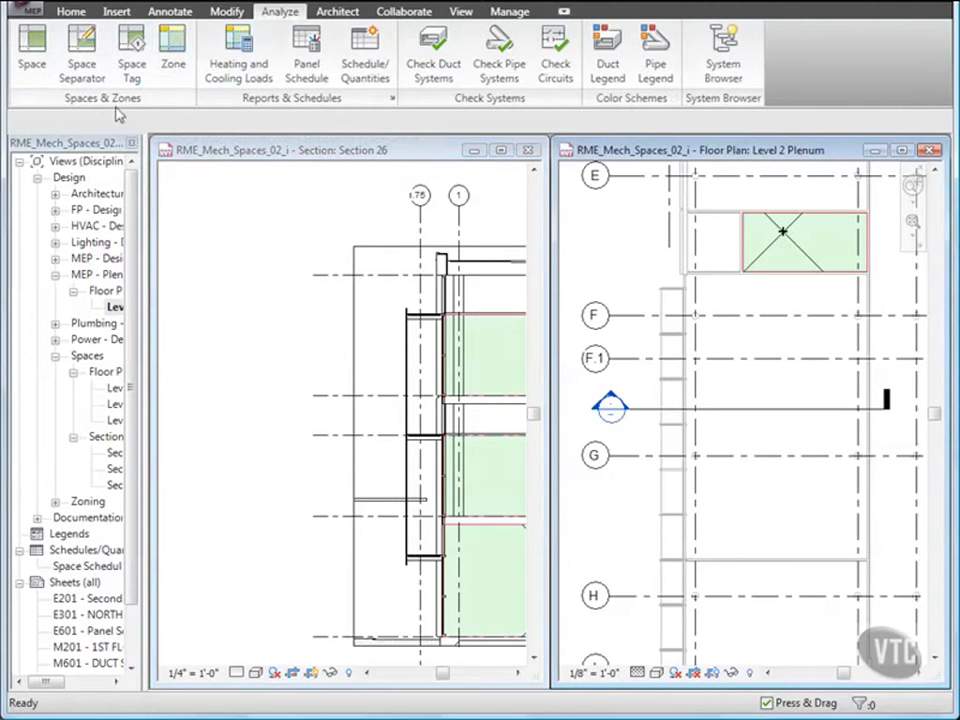
pyautogui.click(32, 50)
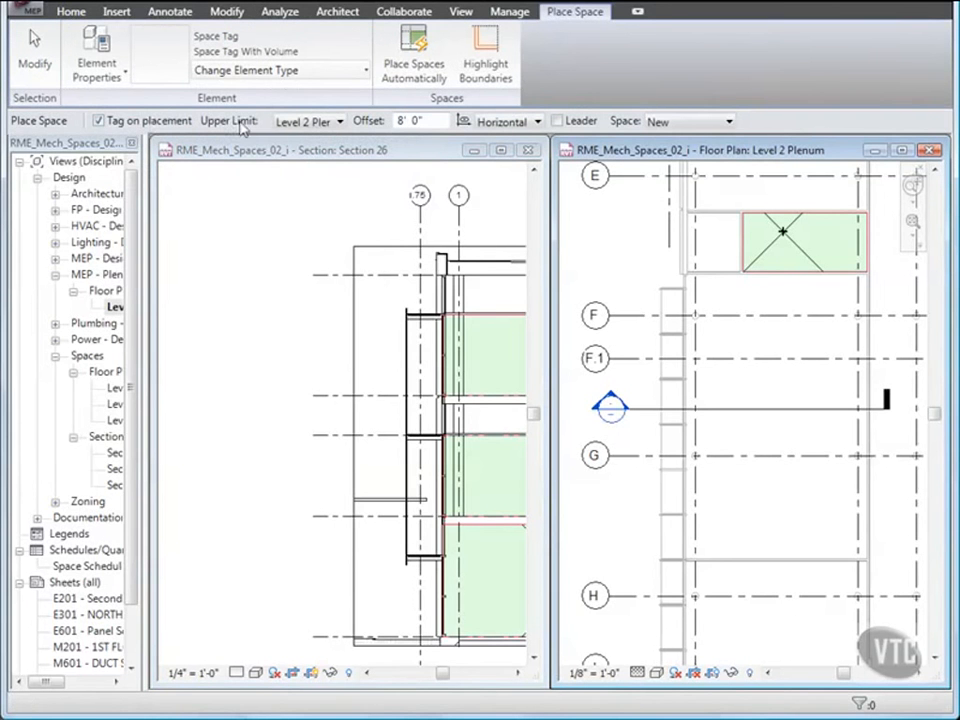
pyautogui.click(326, 122)
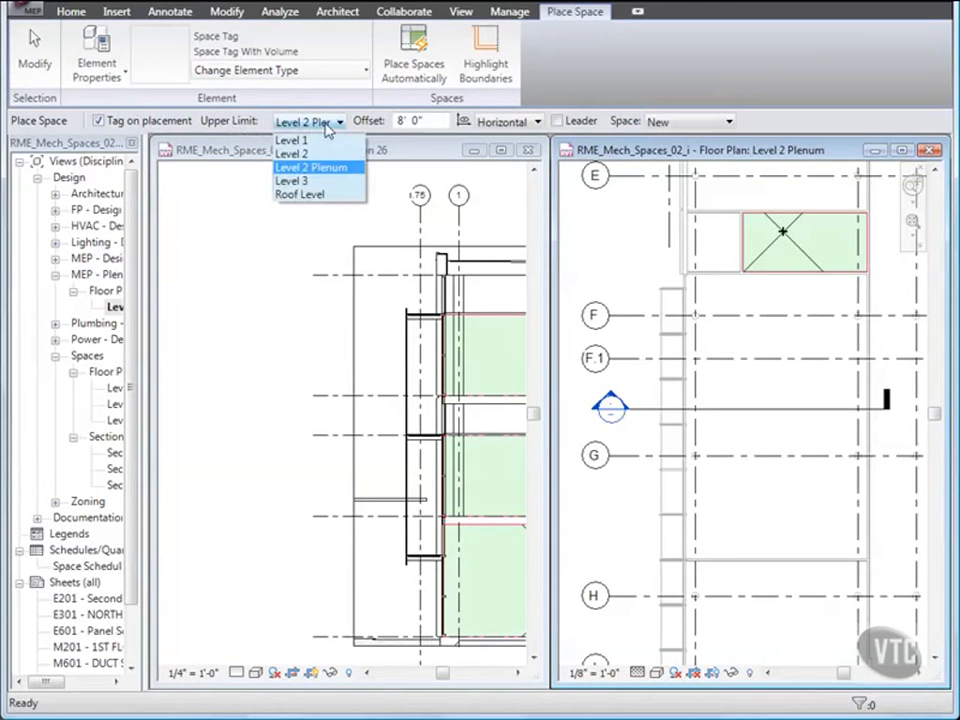
pyautogui.click(309, 181)
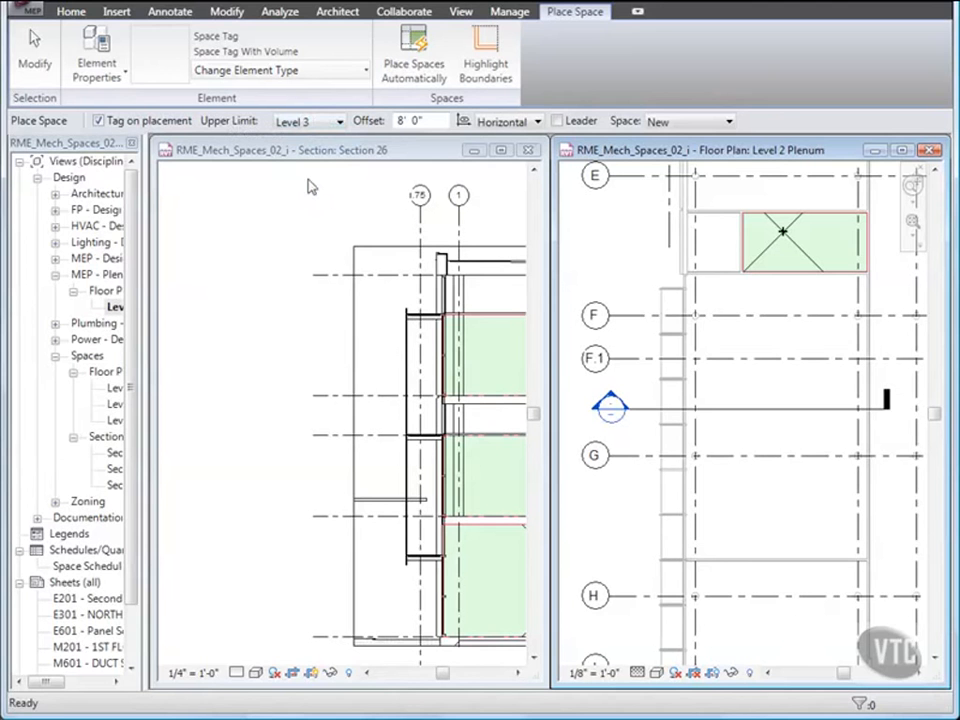
pyautogui.doubleClick(401, 120)
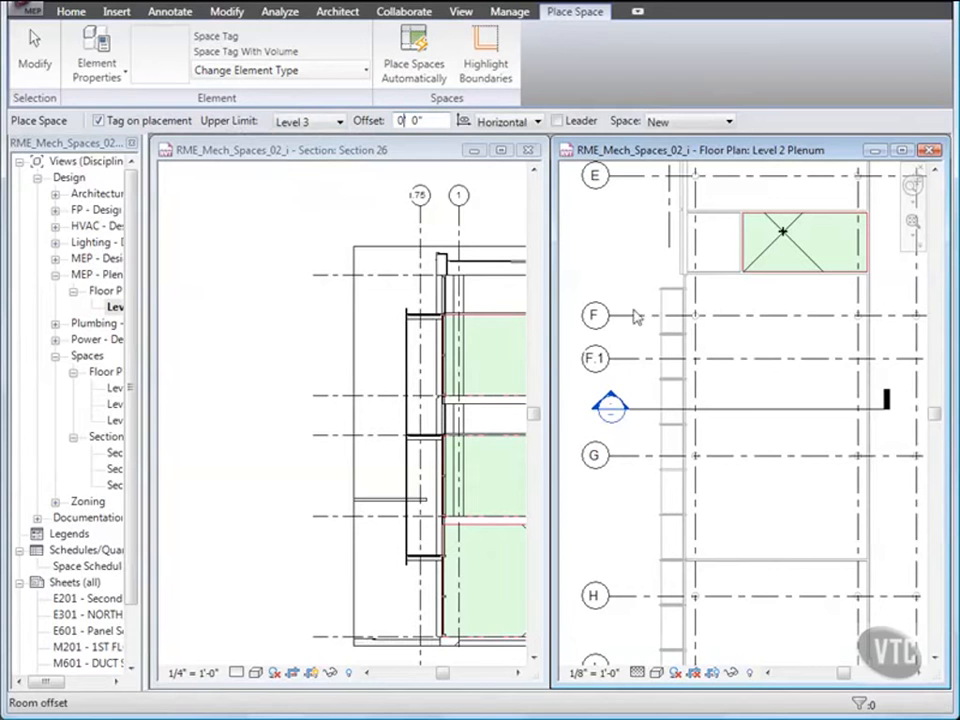
pyautogui.click(766, 420)
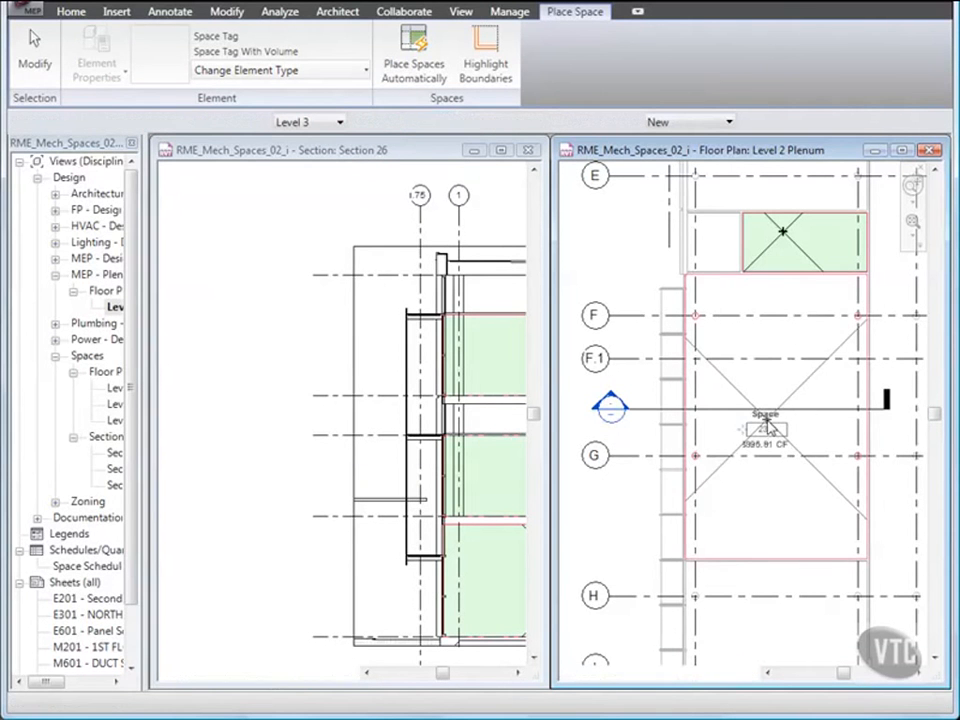
pyautogui.click(33, 60)
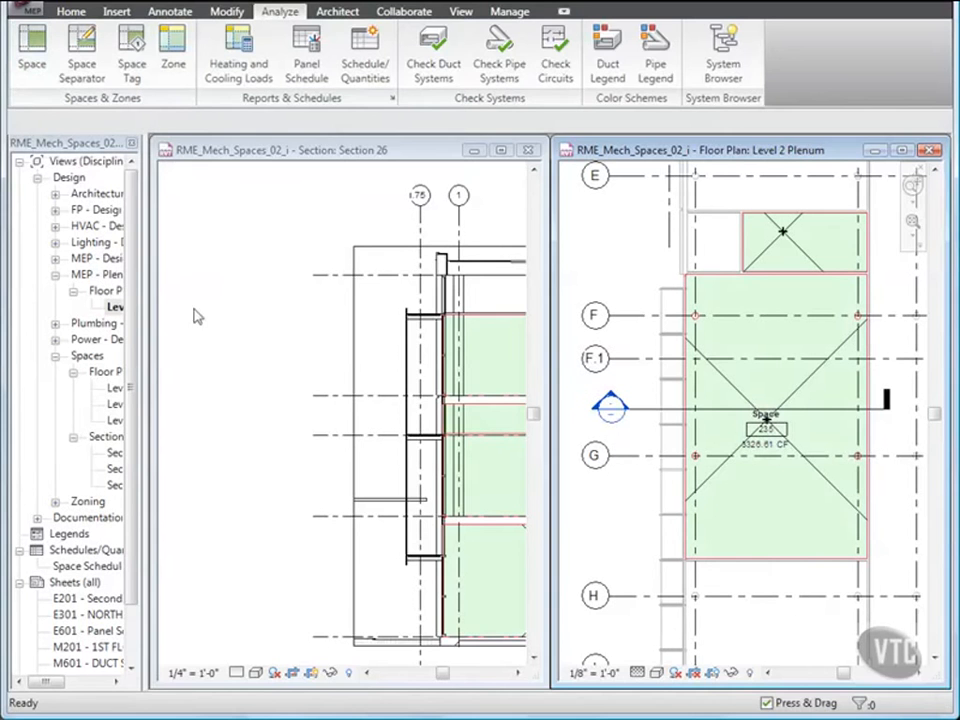
# Set the number of the space above the library to 219P and its name to Plenum in its instance properties
pyautogui.click(256, 374)
pyautogui.moveTo(305, 337); pyautogui.dragTo(160, 327, button='middle')
pyautogui.moveTo(399, 360); pyautogui.dragTo(340, 360, button='middle')
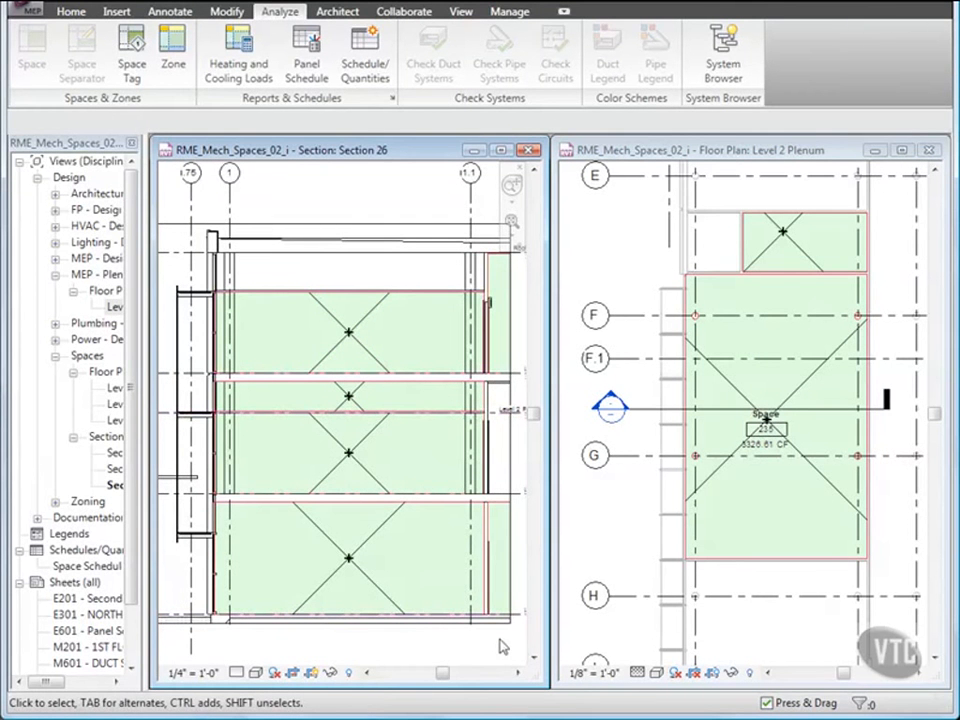
pyautogui.click(715, 485)
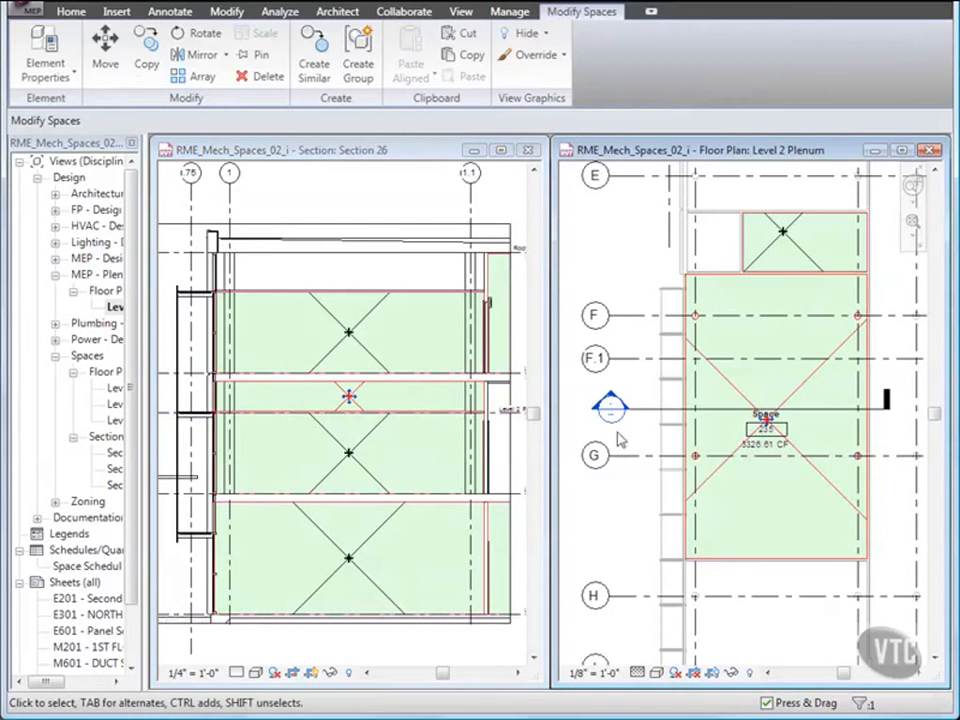
pyautogui.click(73, 77)
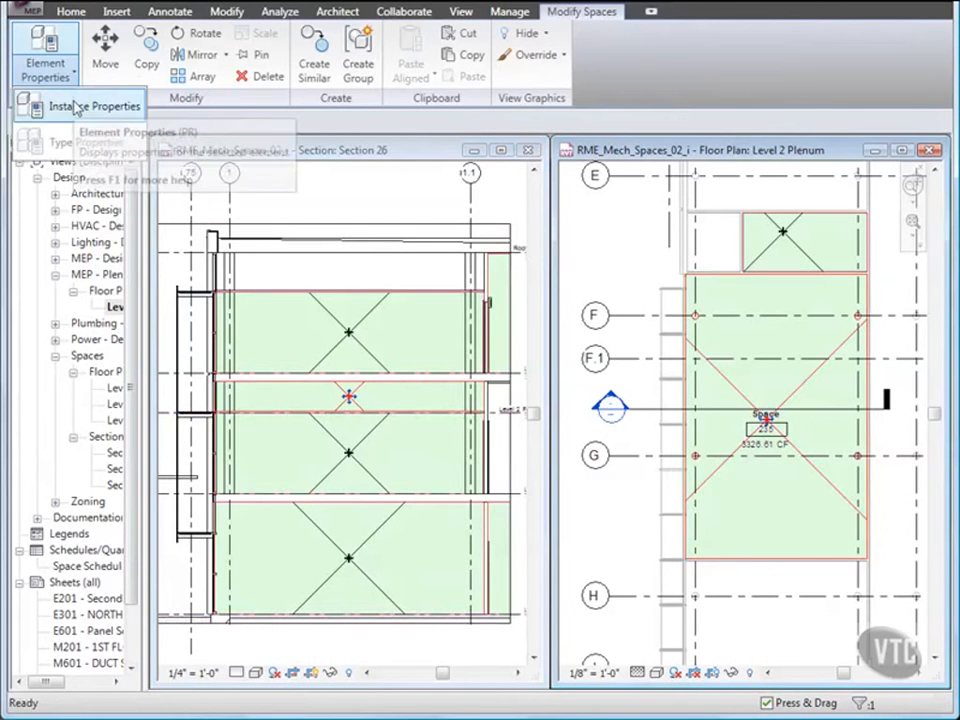
pyautogui.click(76, 106)
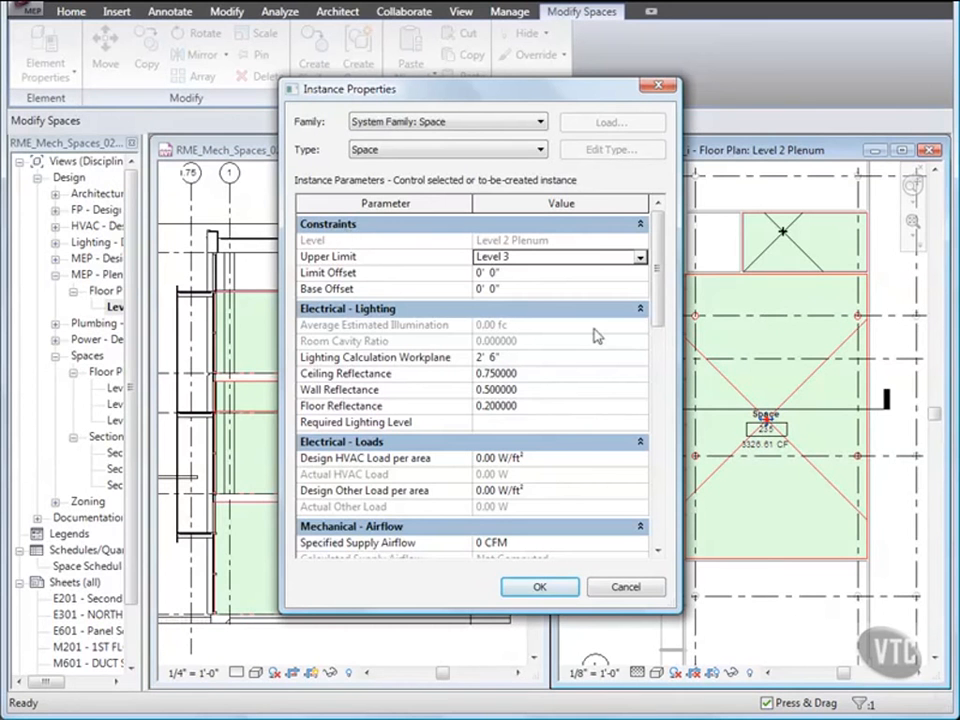
pyautogui.moveTo(660, 284); pyautogui.dragTo(666, 428)
pyautogui.click(499, 373)
pyautogui.click(499, 373)
pyautogui.press('BackSpace')
pyautogui.press('BackSpace')
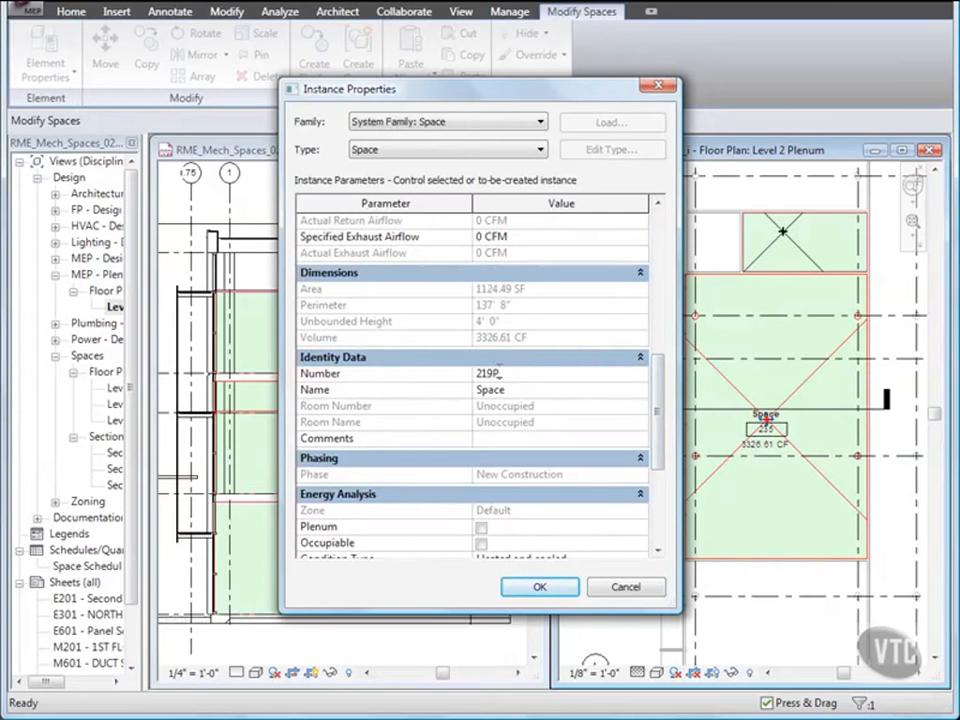
pyautogui.write('19P')
pyautogui.click(519, 389)
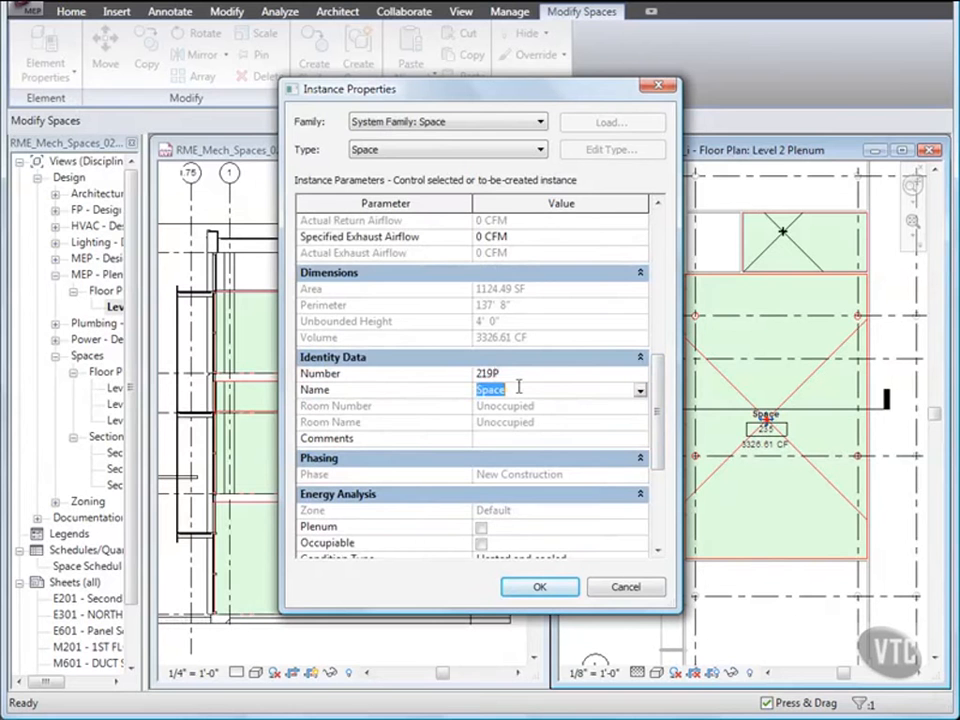
pyautogui.write('Plenum')
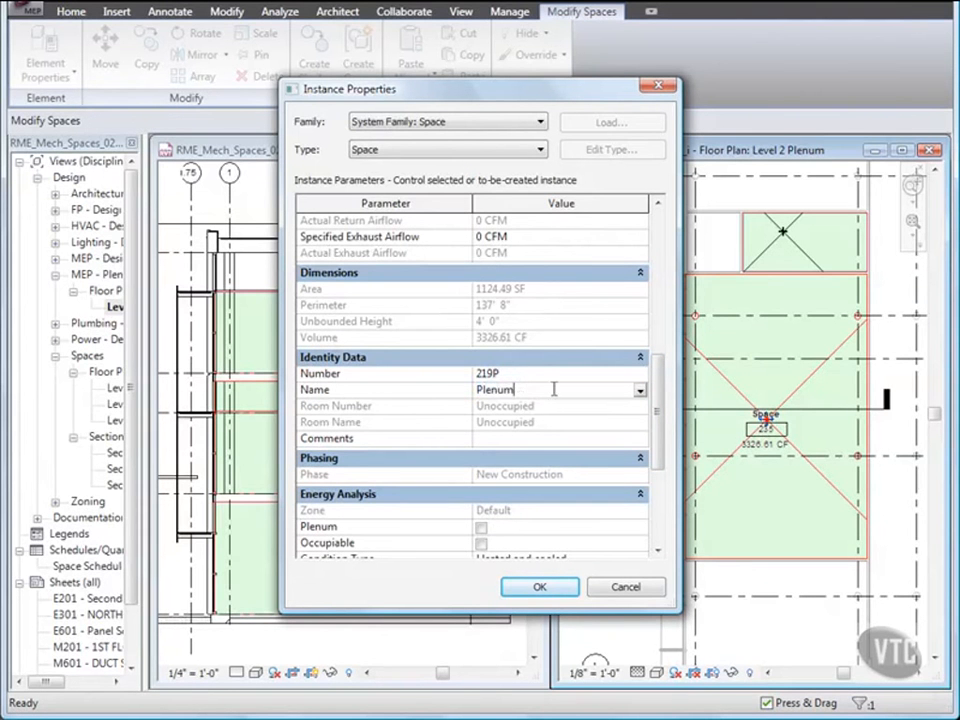
# Designate the 219P space as a plenum in its energy analysis properties and apply the changes
pyautogui.moveTo(656, 416); pyautogui.dragTo(661, 451)
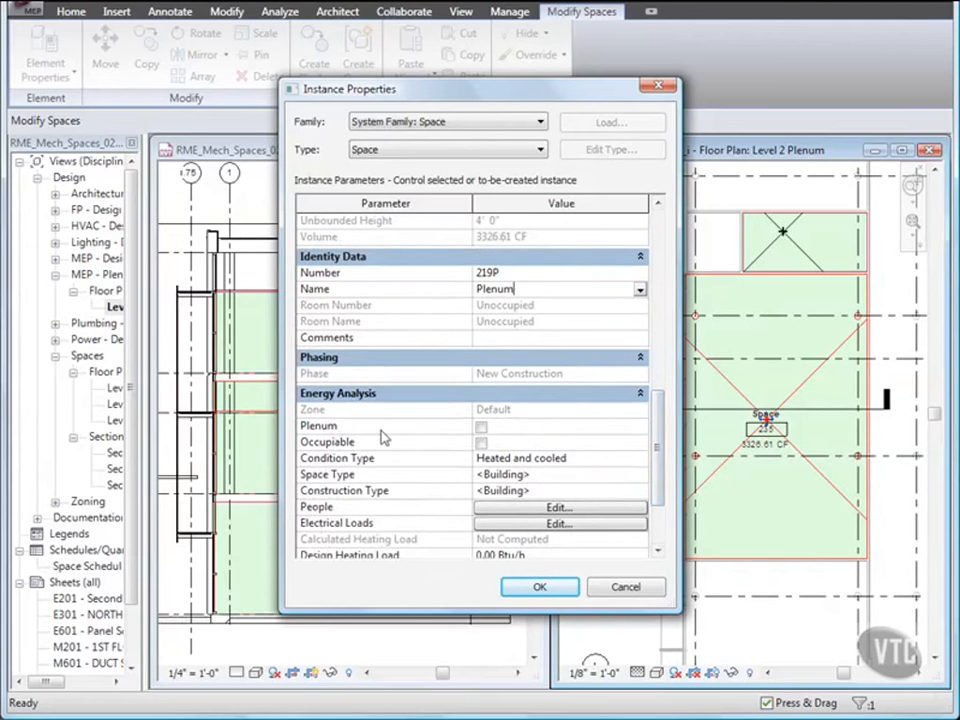
pyautogui.click(481, 427)
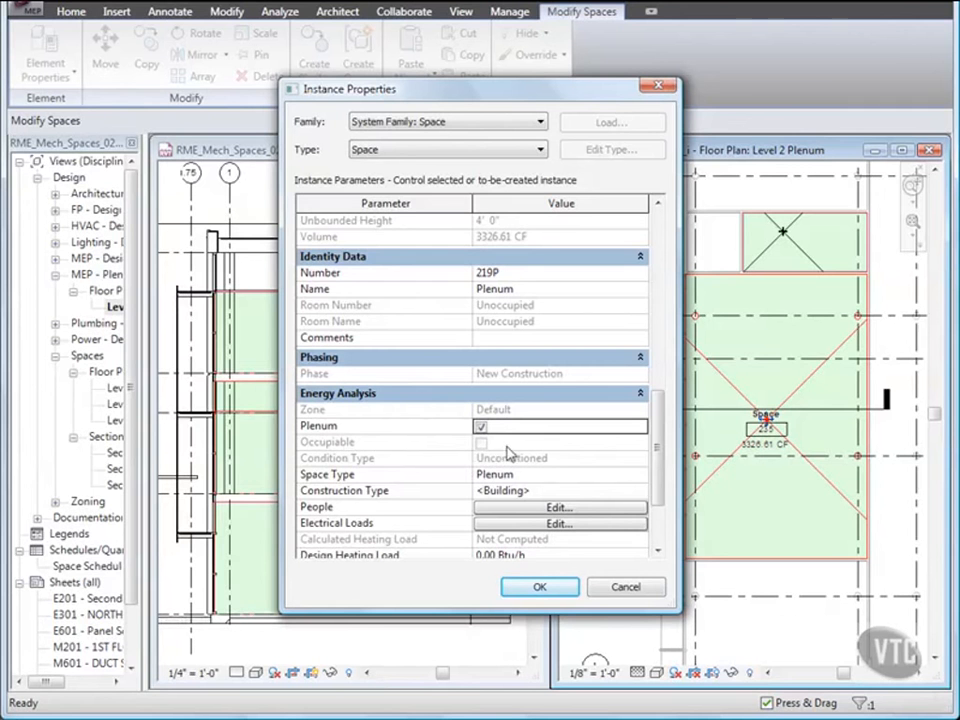
pyautogui.click(539, 588)
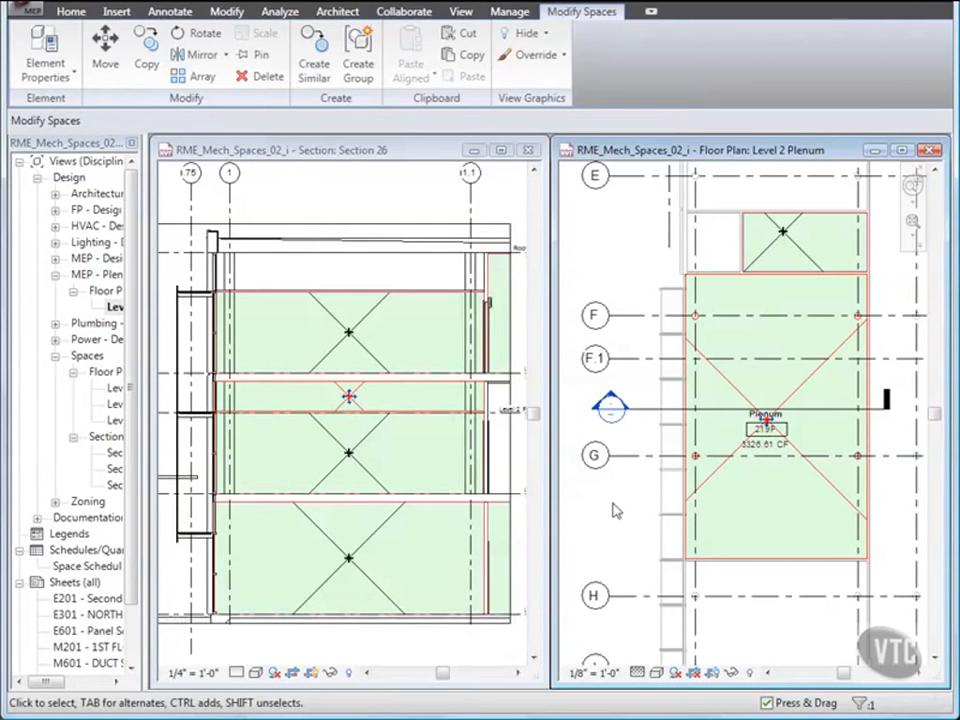
pyautogui.click(604, 533)
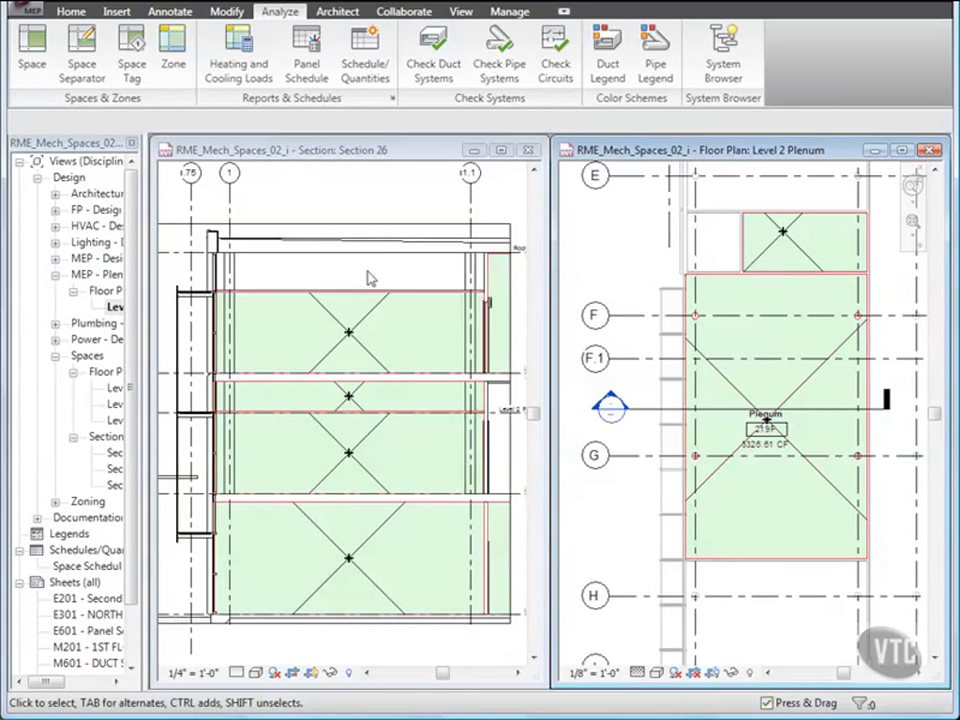
# Close the RME_Mech_Spaces_02_i project
pyautogui.click(20, 12)
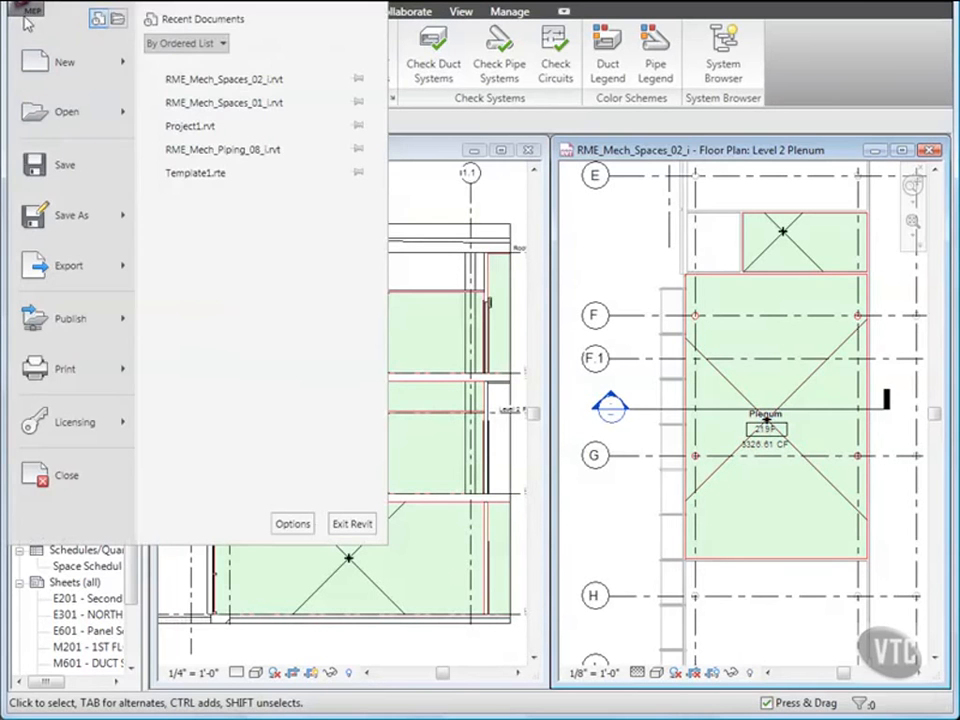
pyautogui.click(64, 478)
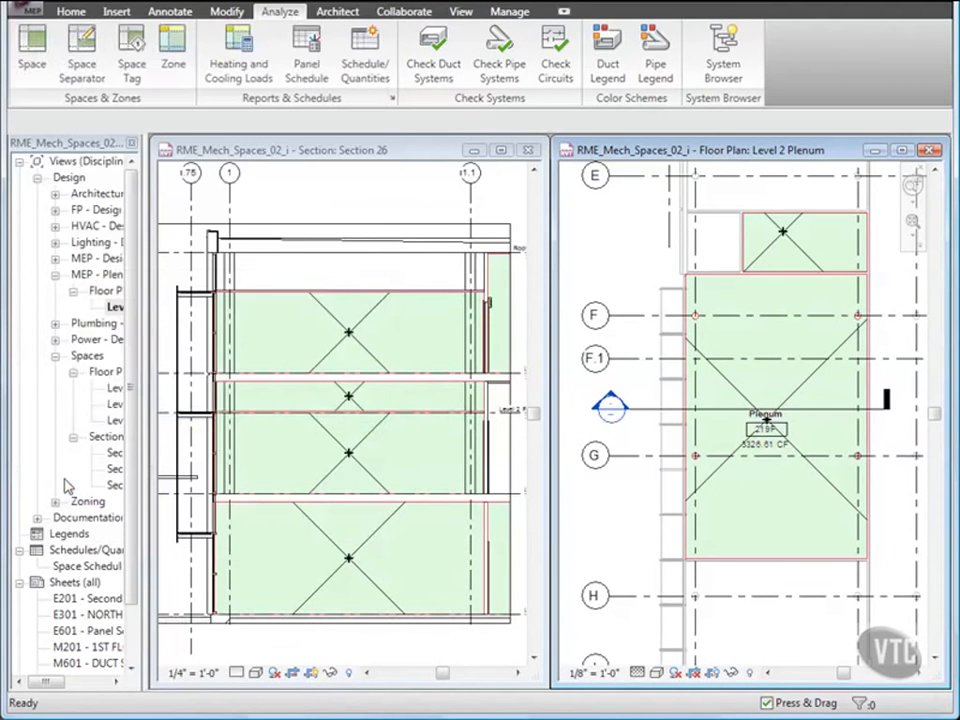
pyautogui.click(302, 396)
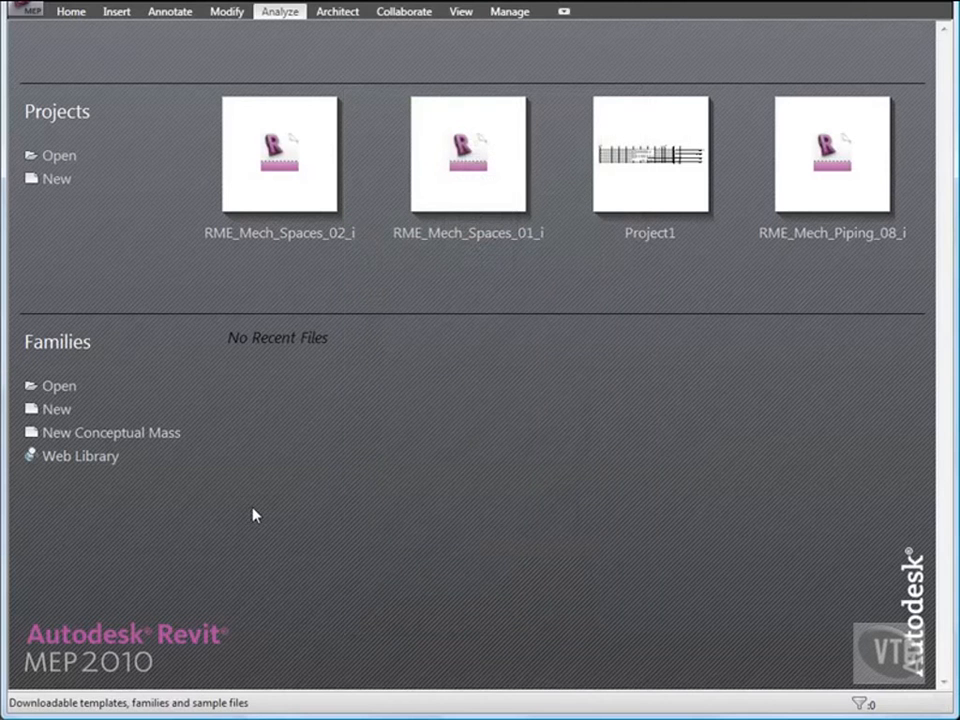
# Open the RME_Mech_Spaces_03_i project from the 02_Mechanical Systems folder of the Imperial training files
pyautogui.click(30, 10)
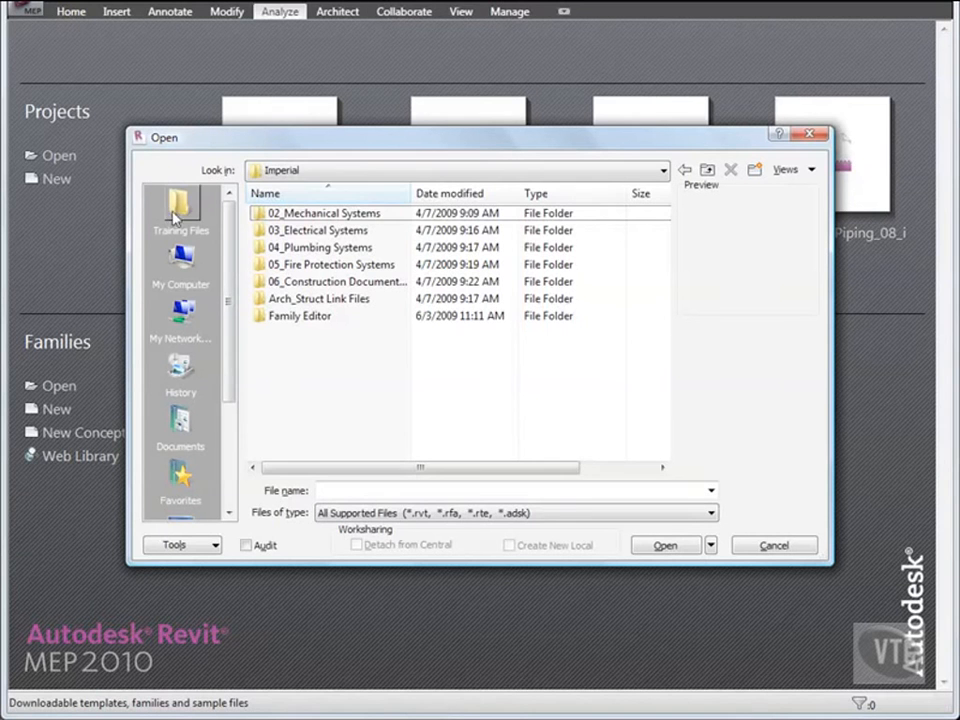
pyautogui.doubleClick(313, 213)
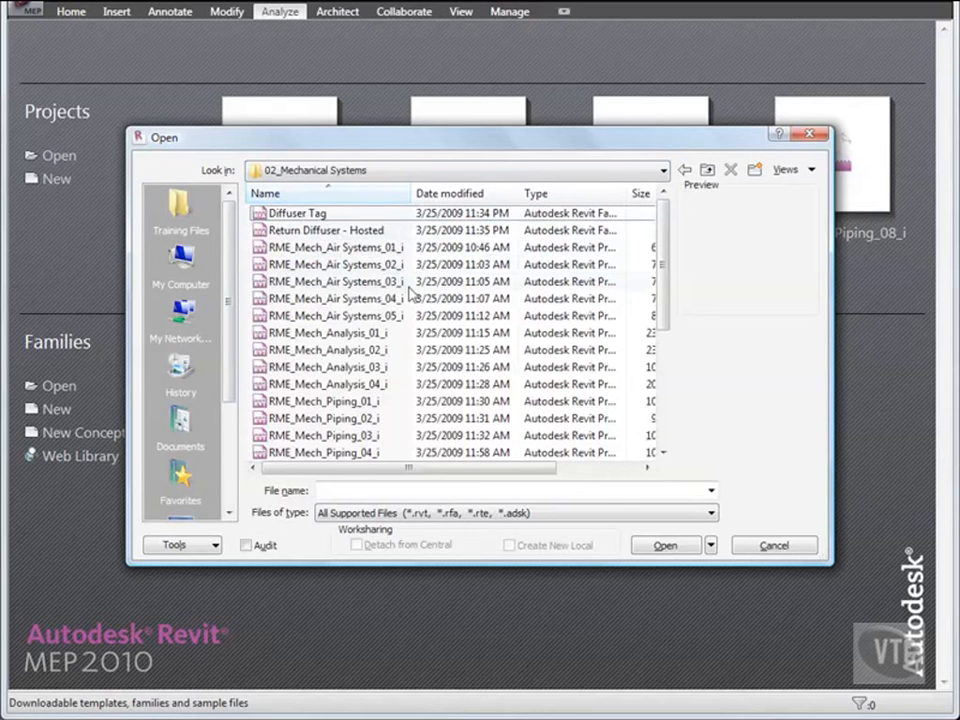
pyautogui.scroll(-1, 410, 291)
pyautogui.scroll(-3, 410, 291)
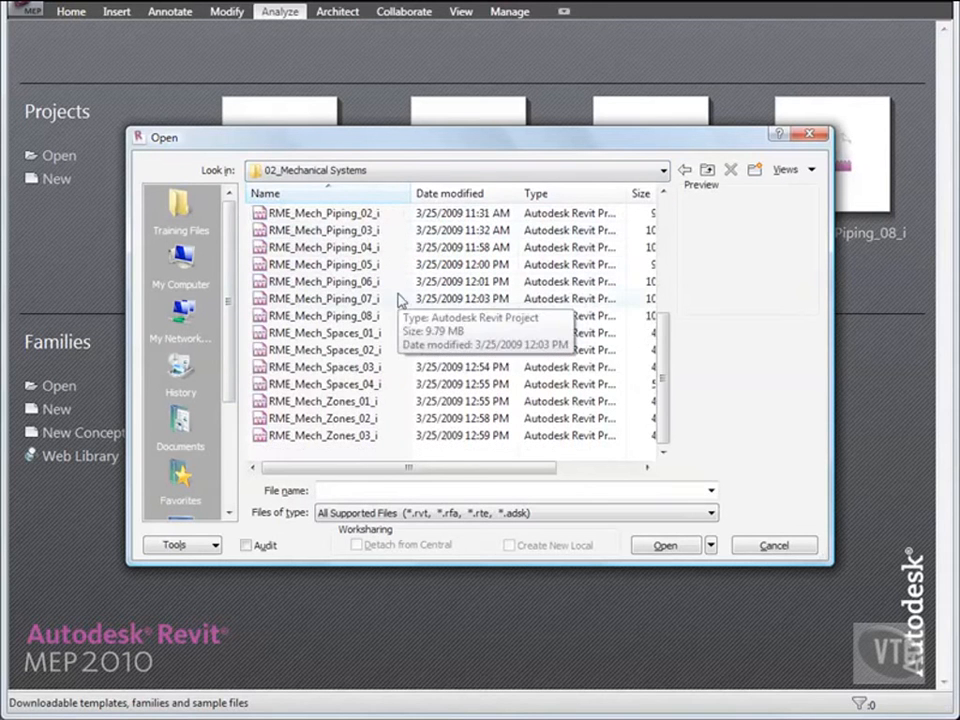
pyautogui.doubleClick(290, 367)
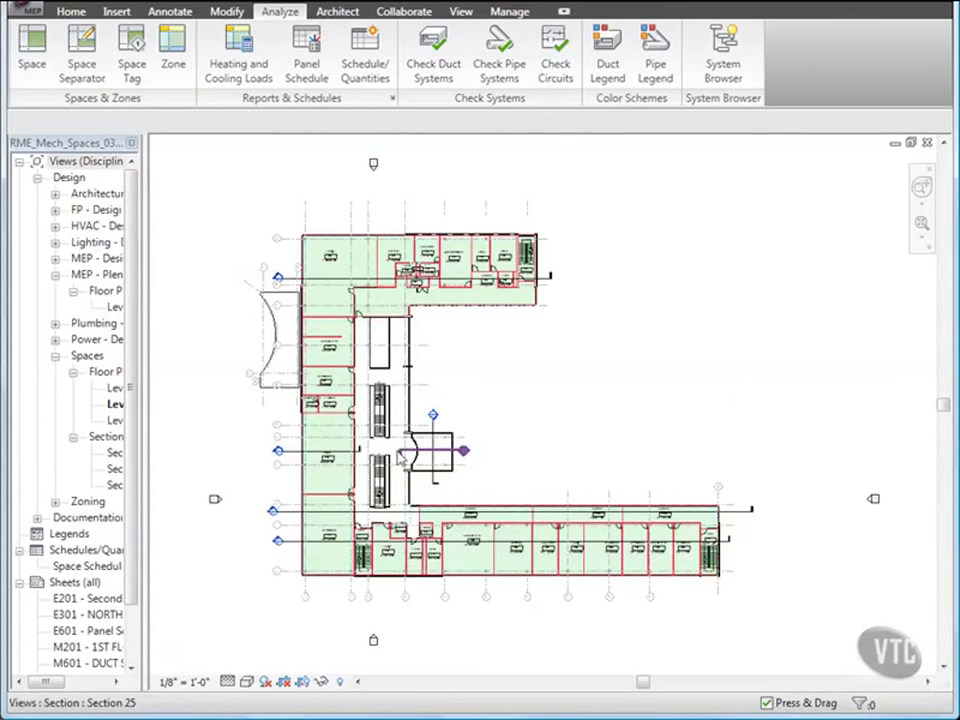
# Place a tagged space in the open stair corridor east of the library, with upper limit Level 3 and offset 0' 0"
pyautogui.scroll(5, 398, 452)
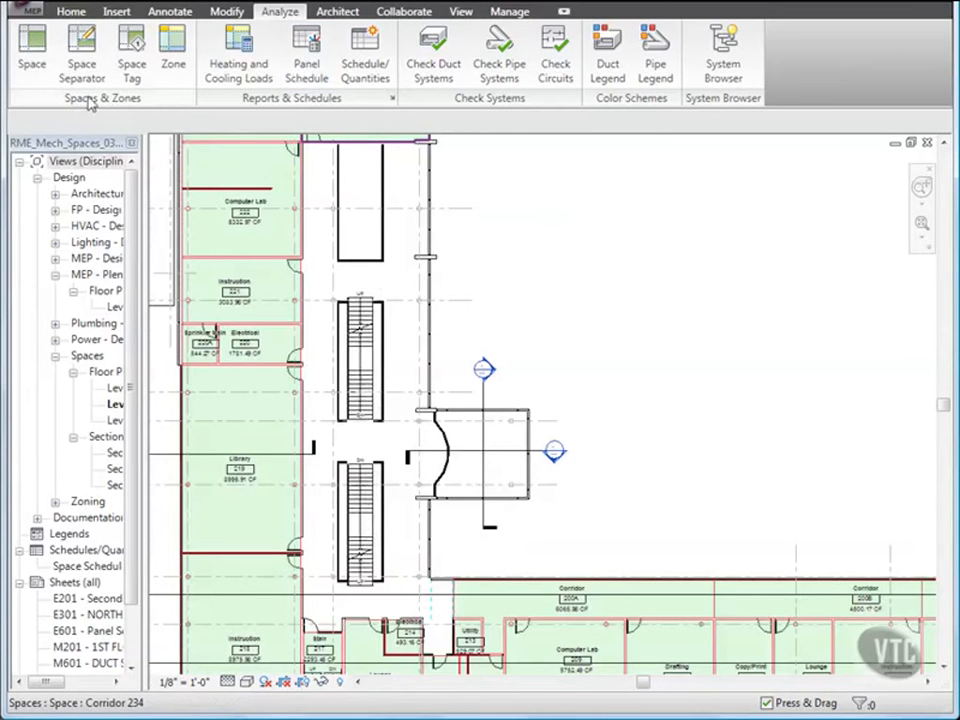
pyautogui.click(32, 55)
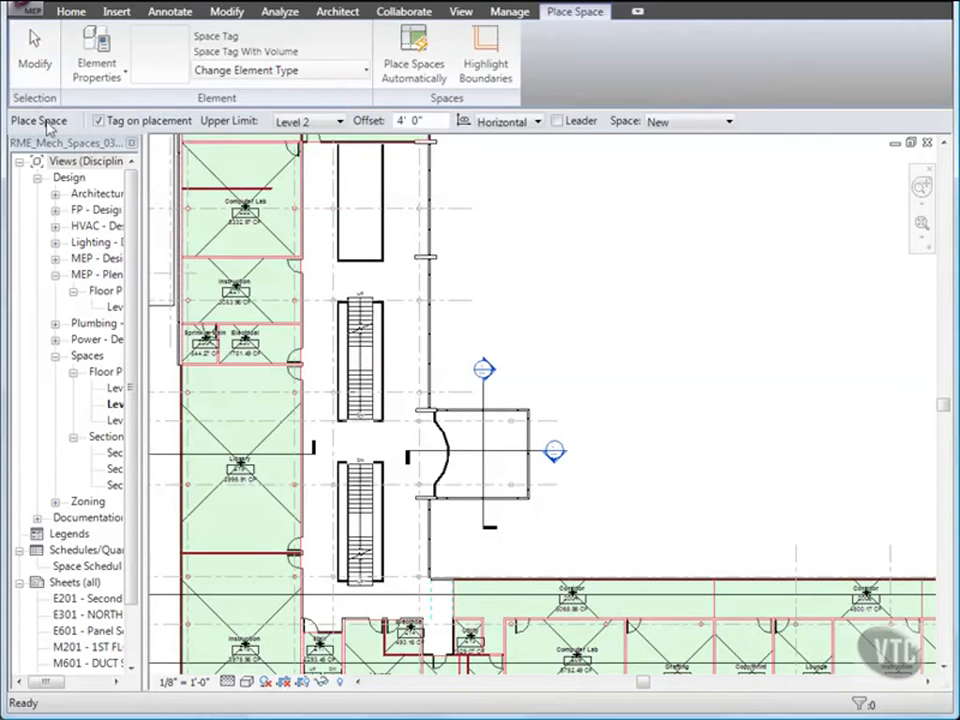
pyautogui.click(315, 121)
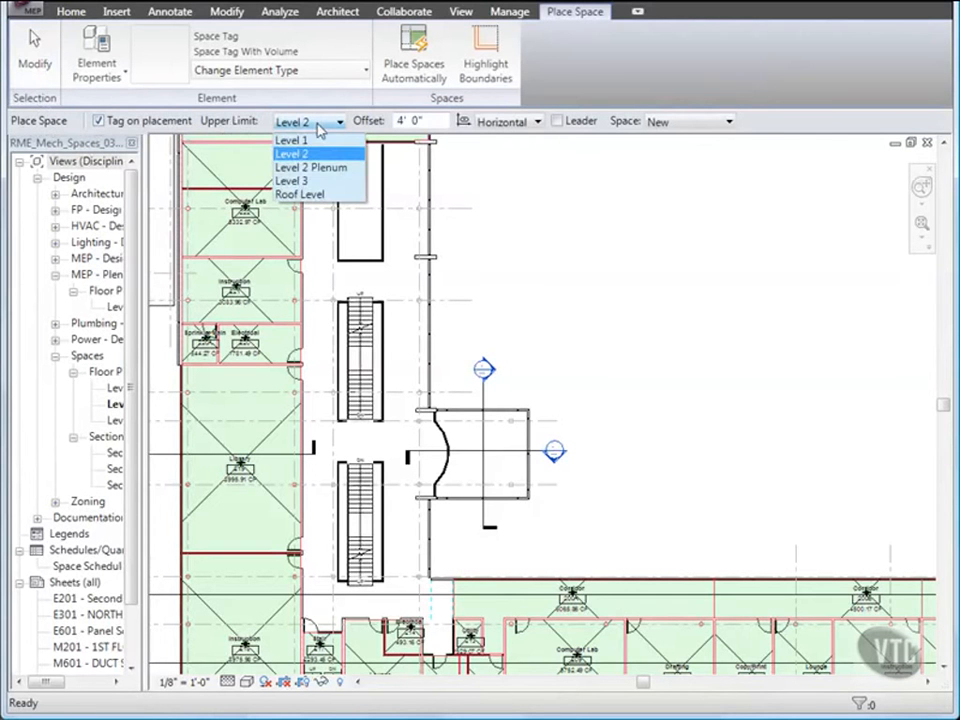
pyautogui.click(315, 181)
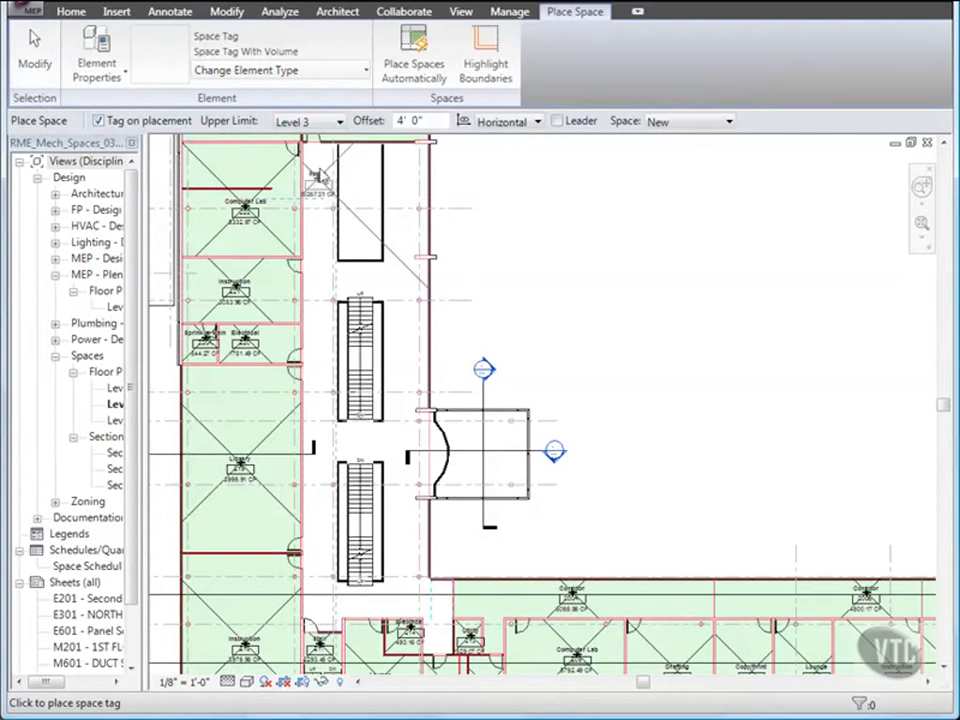
pyautogui.doubleClick(399, 121)
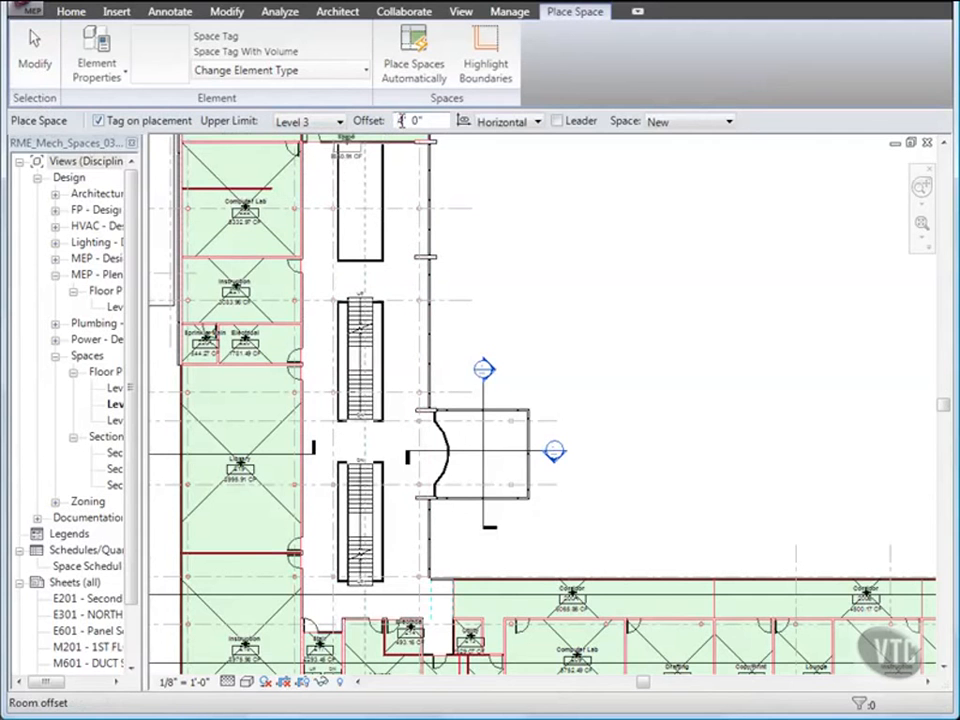
pyautogui.write('0')
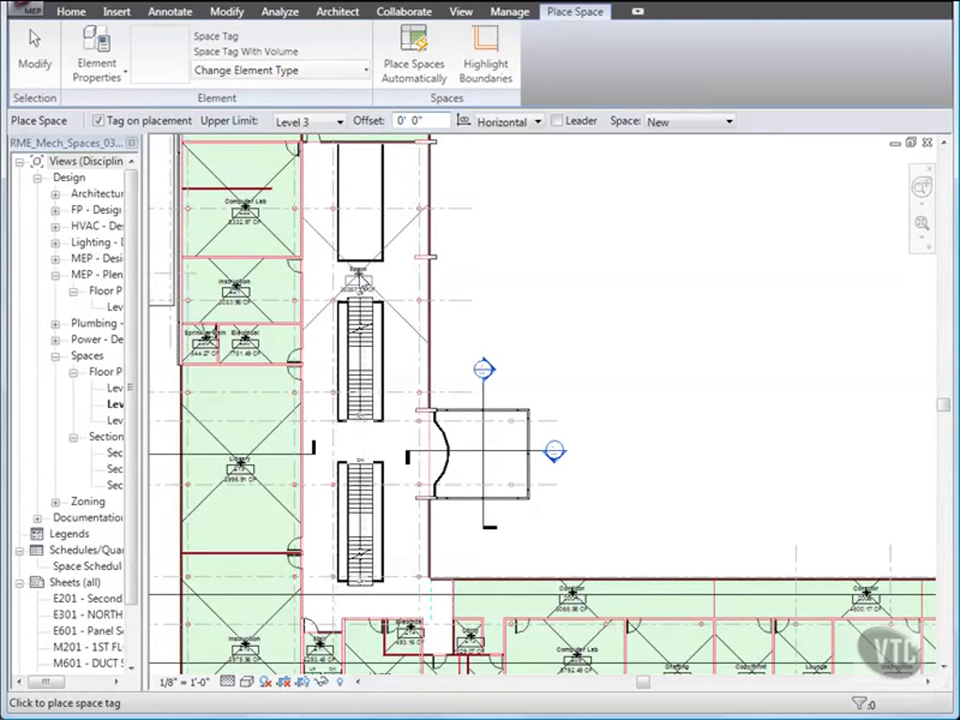
pyautogui.click(352, 283)
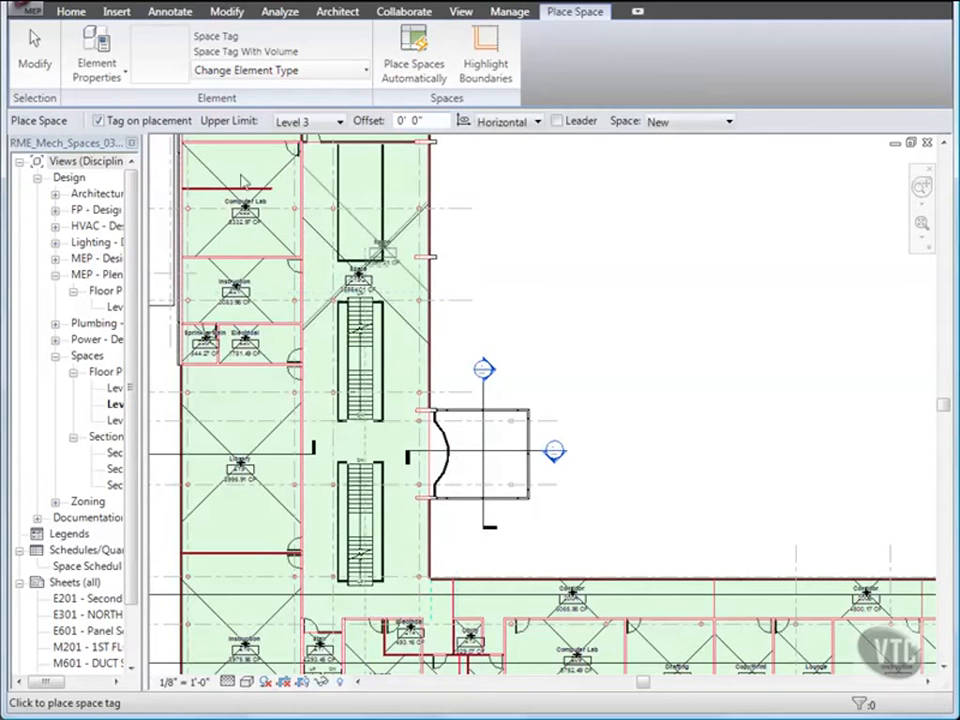
pyautogui.click(35, 56)
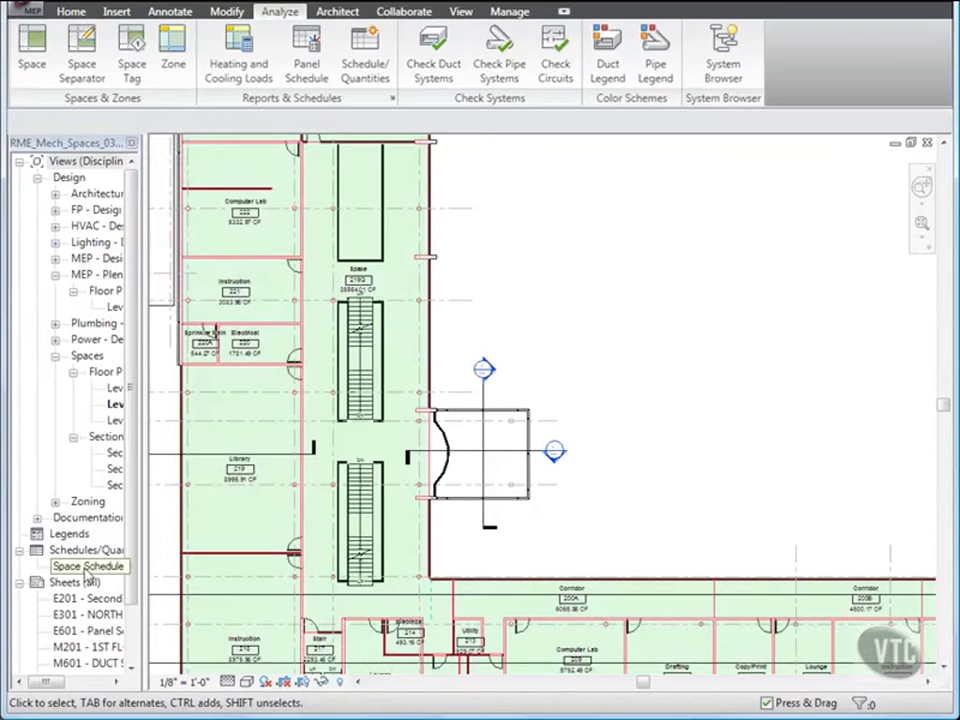
# Open the Space Schedule at the Level 2 entries and tile it beside the Level 2 - Space Plan
pyautogui.doubleClick(100, 566)
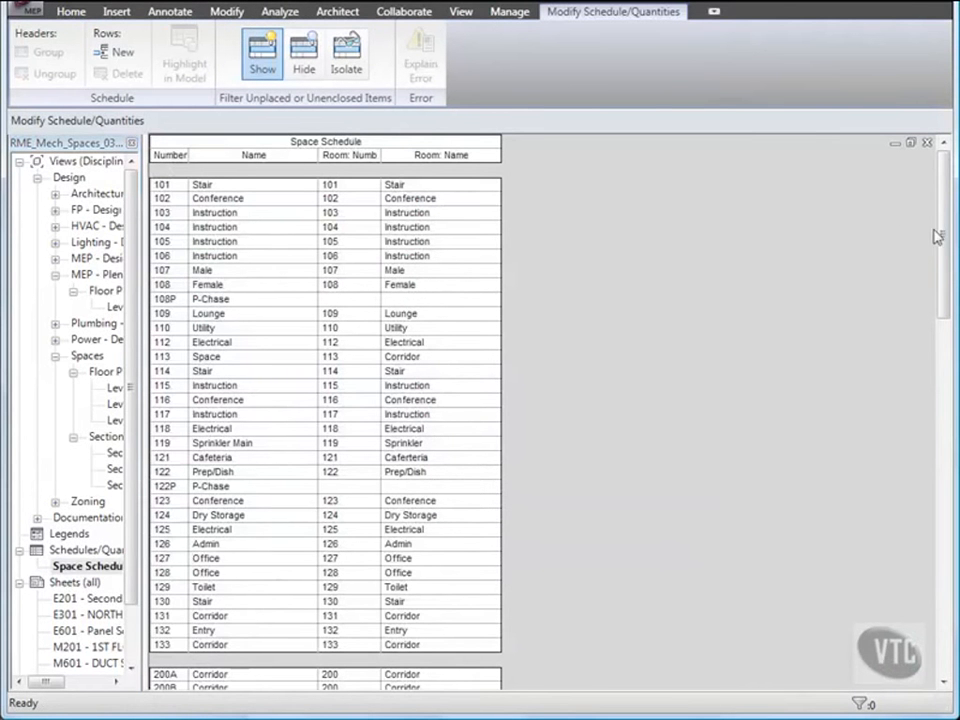
pyautogui.moveTo(944, 232); pyautogui.dragTo(945, 421)
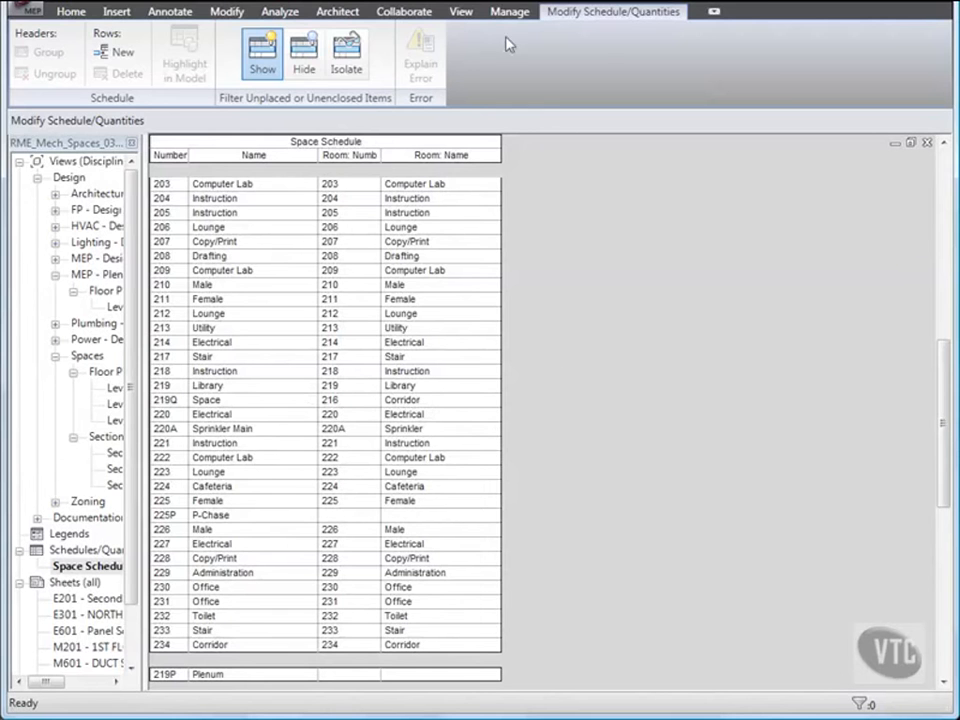
pyautogui.click(461, 13)
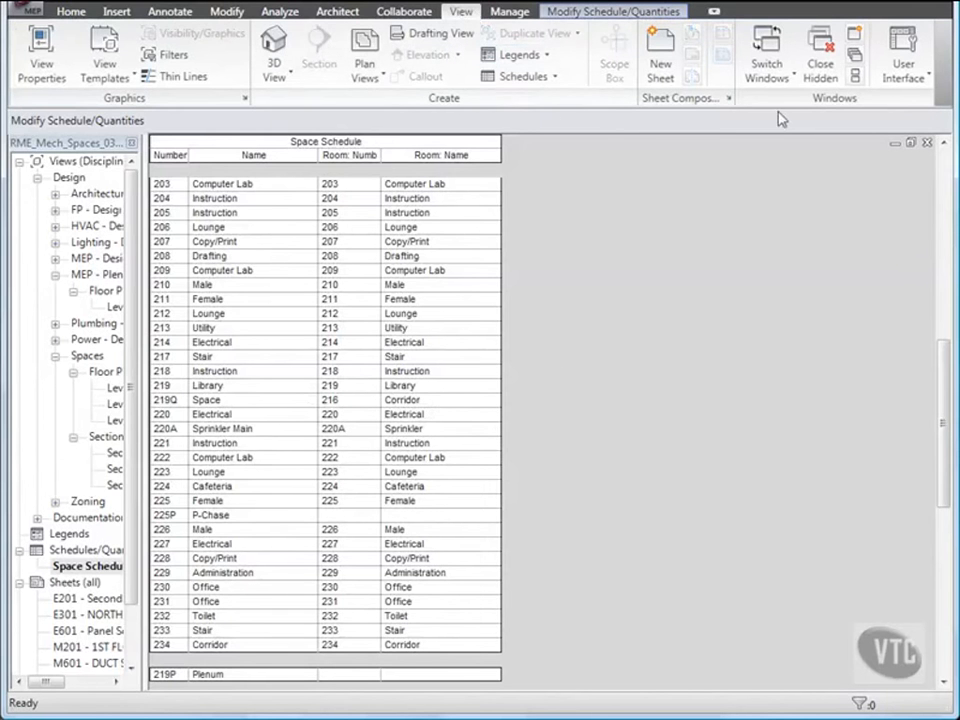
pyautogui.click(855, 77)
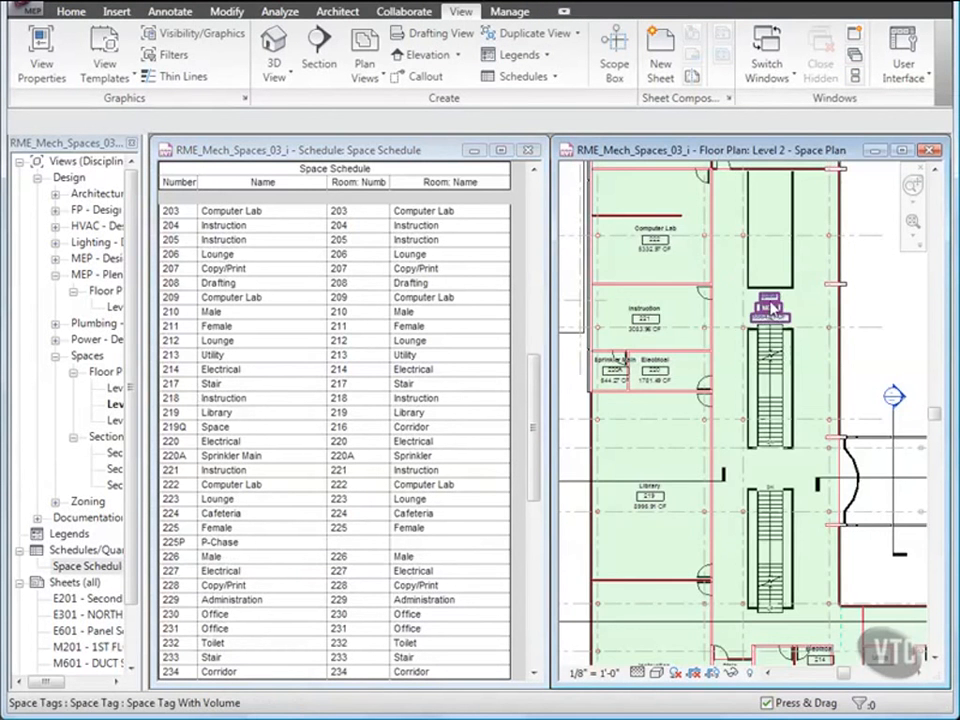
# Rename the new space as Corridor through its tag in the Level 2 space plan
pyautogui.scroll(4, 783, 313)
pyautogui.scroll(1, 784, 311)
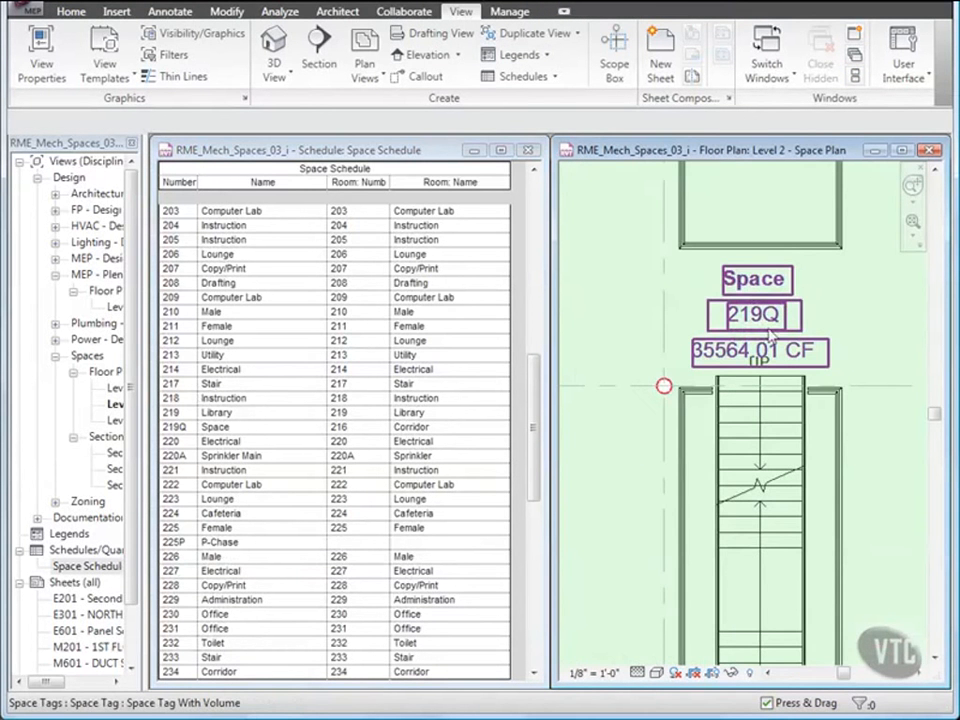
pyautogui.doubleClick(757, 281)
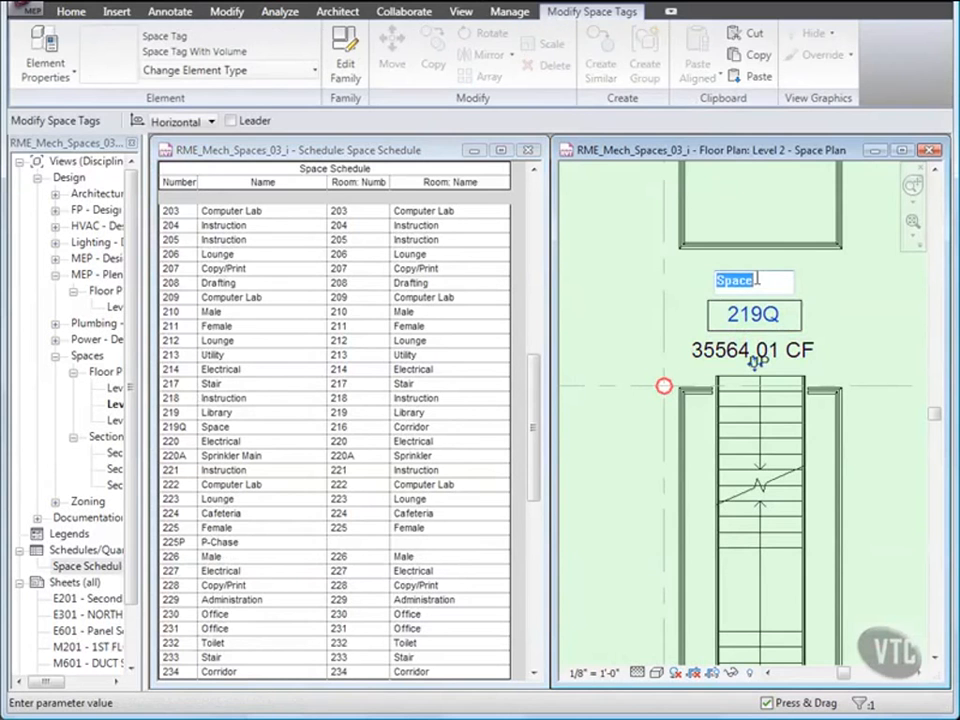
pyautogui.write('Corridor')
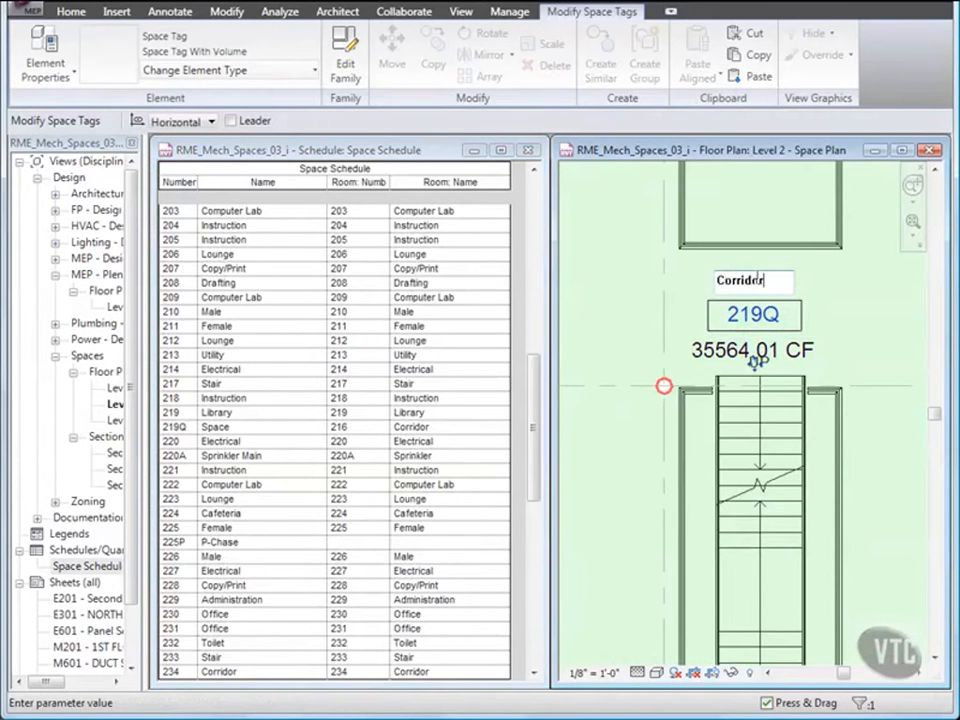
pyautogui.press('Return')
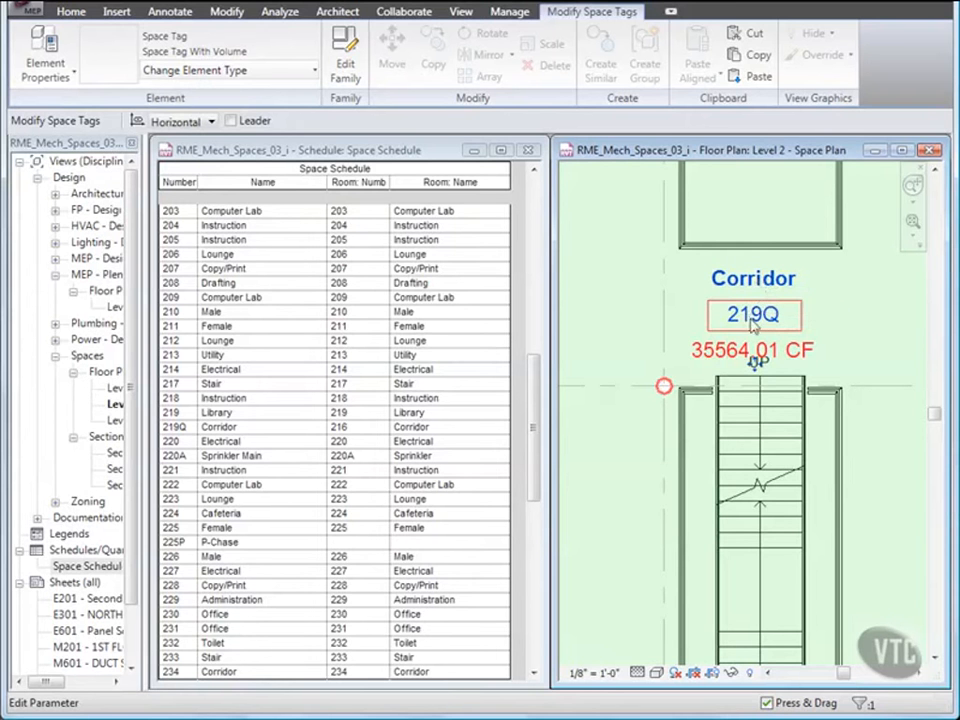
# Renumber the new Corridor space as 216A in its tag, and close the Space Schedule to work in the maximized Level 2 - Space Plan
pyautogui.click(760, 318)
pyautogui.press('BackSpace')
pyautogui.press('BackSpace')
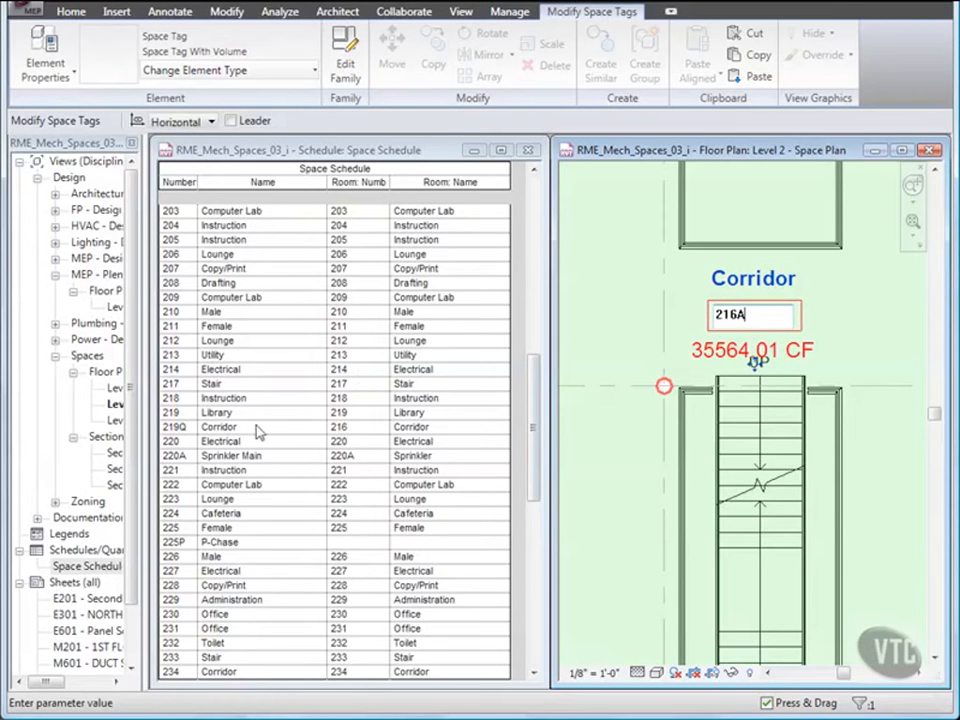
pyautogui.press('Return')
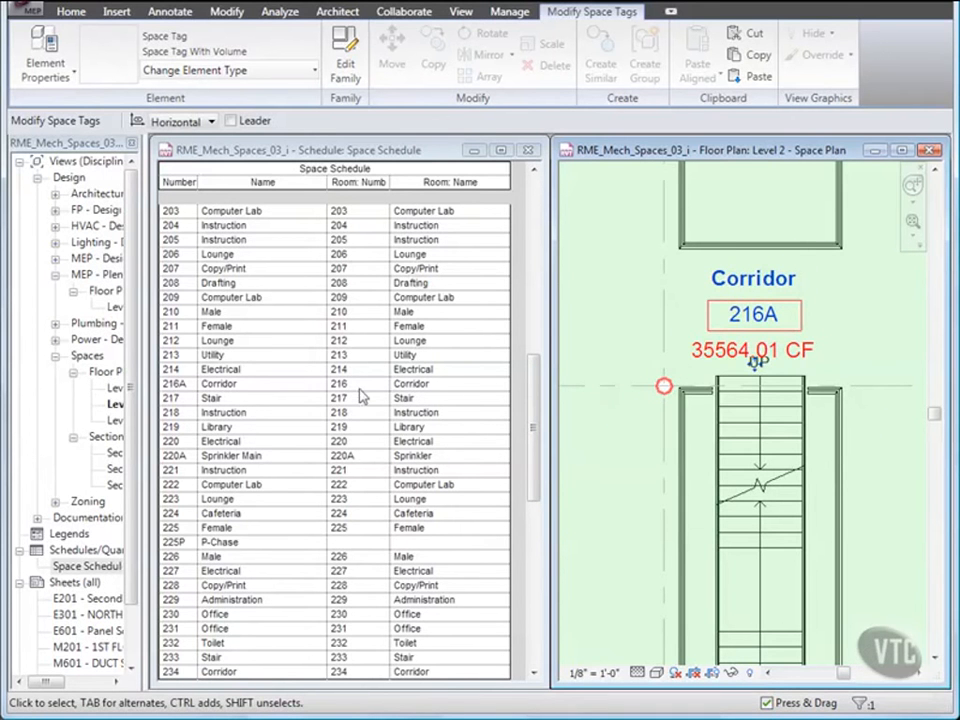
pyautogui.click(528, 151)
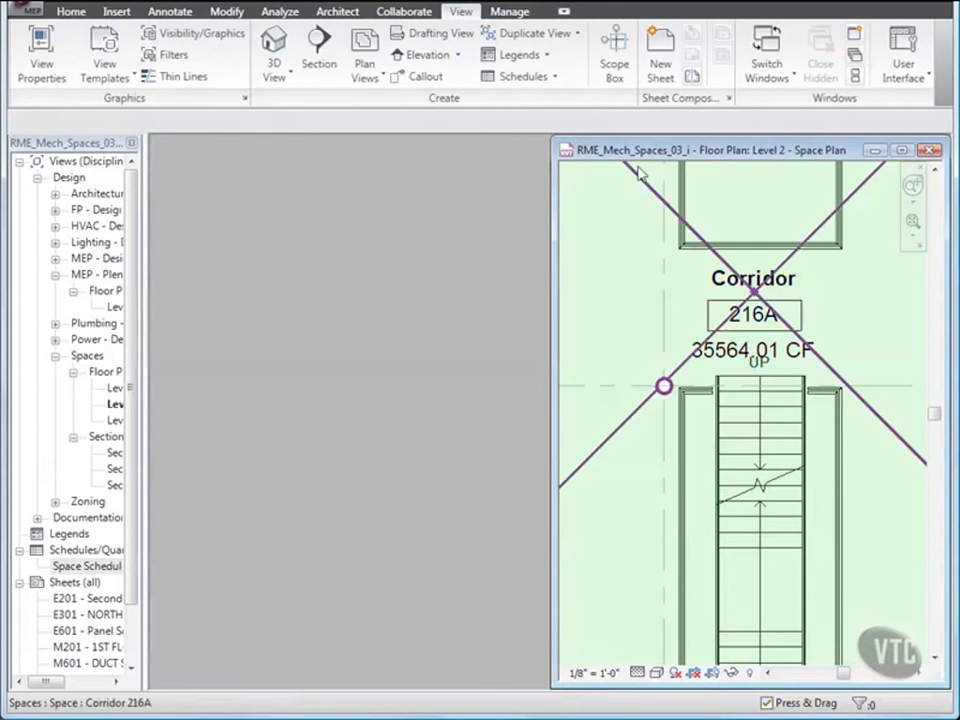
pyautogui.doubleClick(658, 160)
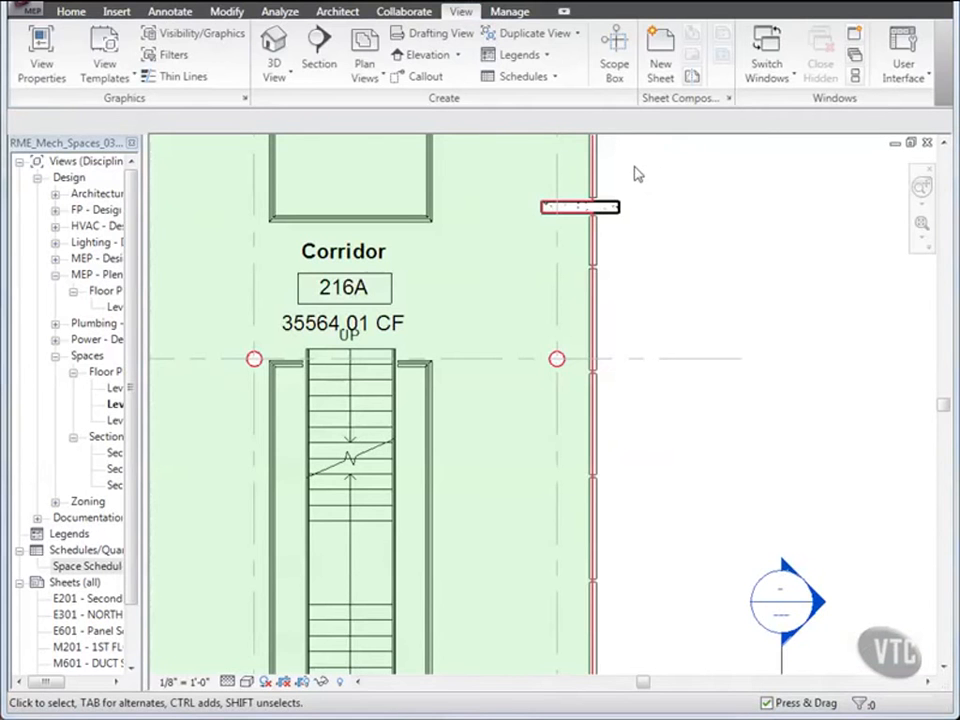
# Draw a horizontal space separator across the Corridor 216A space, from the wall corner between Instruction 221 and Electrical 220 to the exterior wall
pyautogui.click(280, 12)
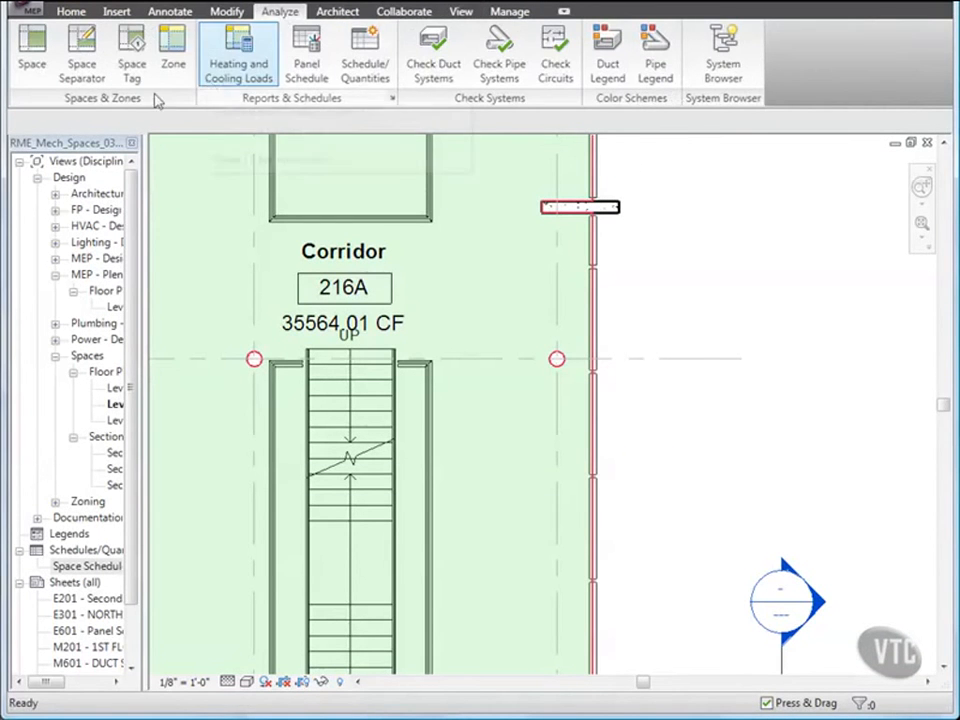
pyautogui.click(85, 64)
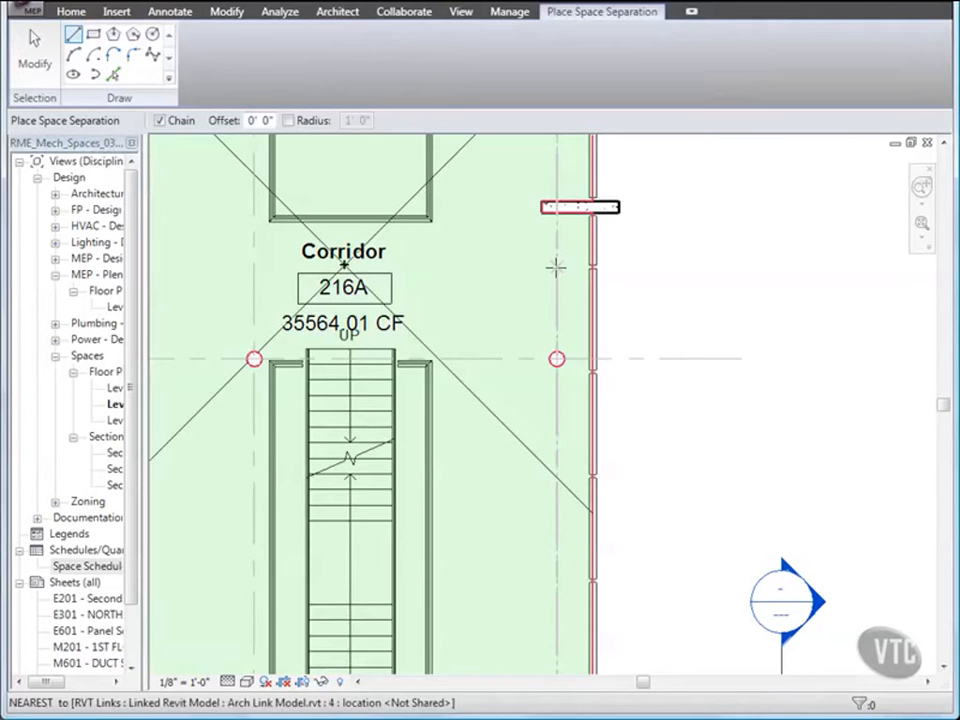
pyautogui.scroll(-2, 680, 311)
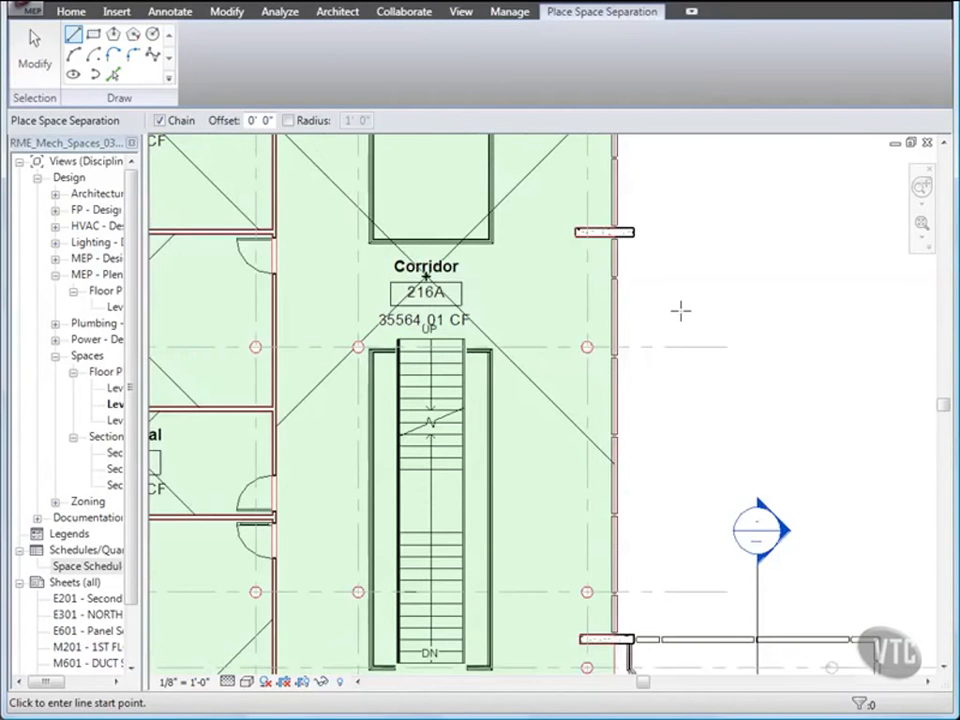
pyautogui.moveTo(534, 358); pyautogui.dragTo(675, 333, button='middle')
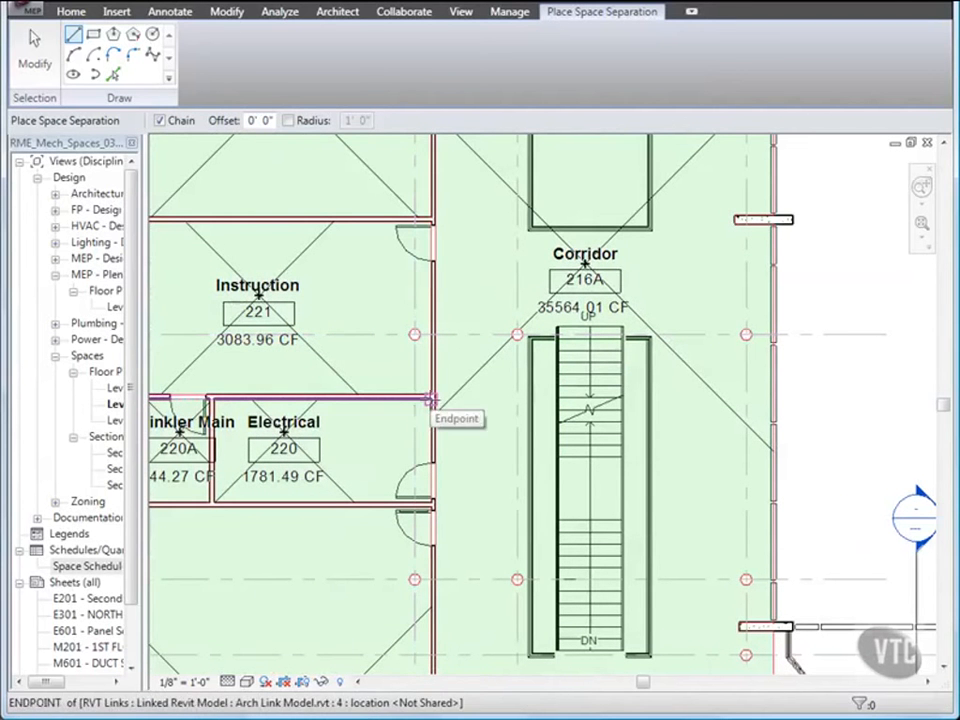
pyautogui.click(433, 398)
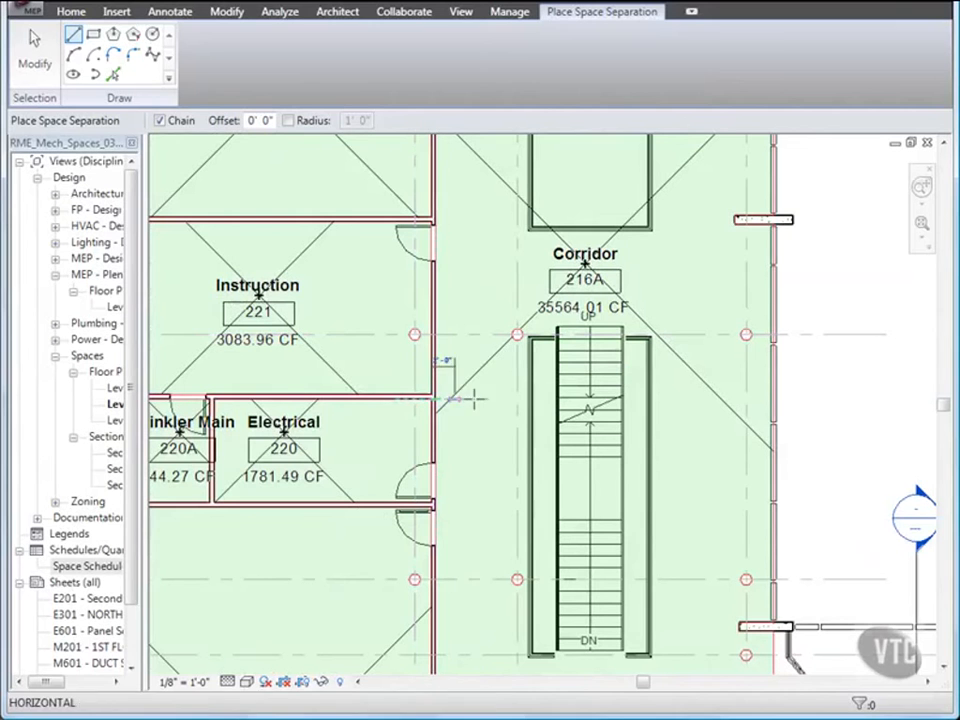
pyautogui.click(773, 399)
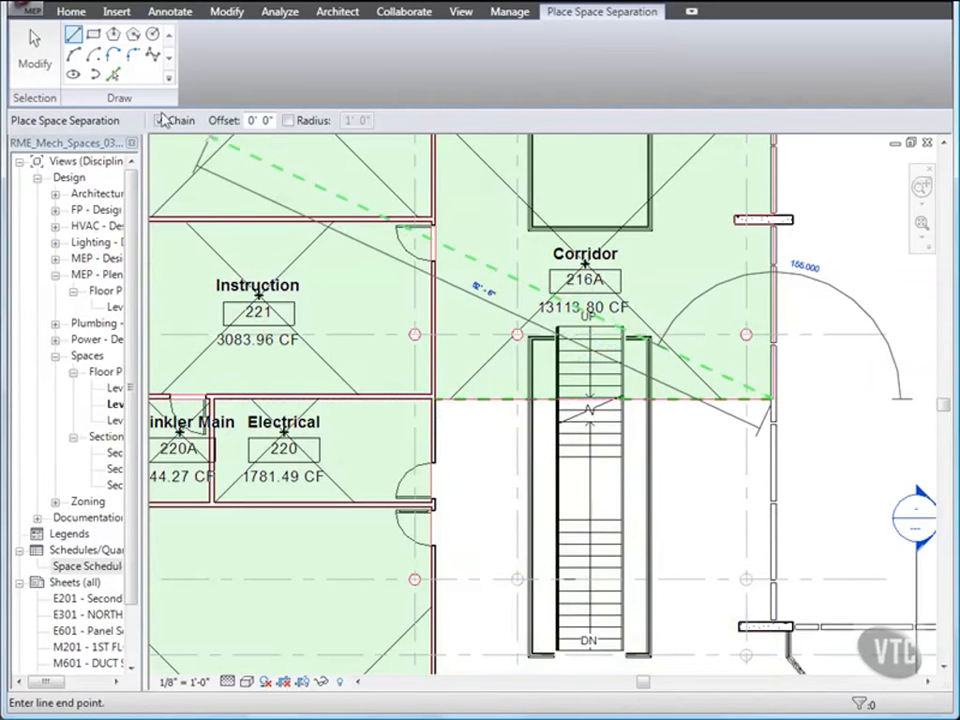
pyautogui.click(40, 66)
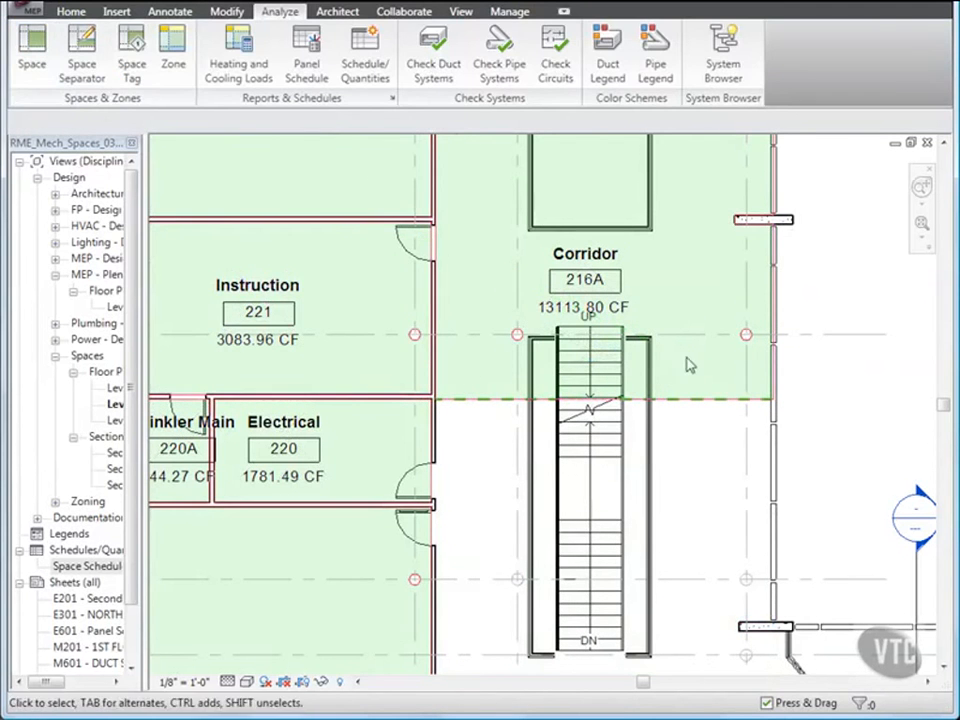
# Place a tagged space between the two stairs south of the separator, with upper limit Level 3 and offset 0' 0"
pyautogui.scroll(-3, 680, 353)
pyautogui.moveTo(687, 333); pyautogui.dragTo(543, 344, button='middle')
pyautogui.scroll(-1, 621, 440)
pyautogui.scroll(-2, 615, 394)
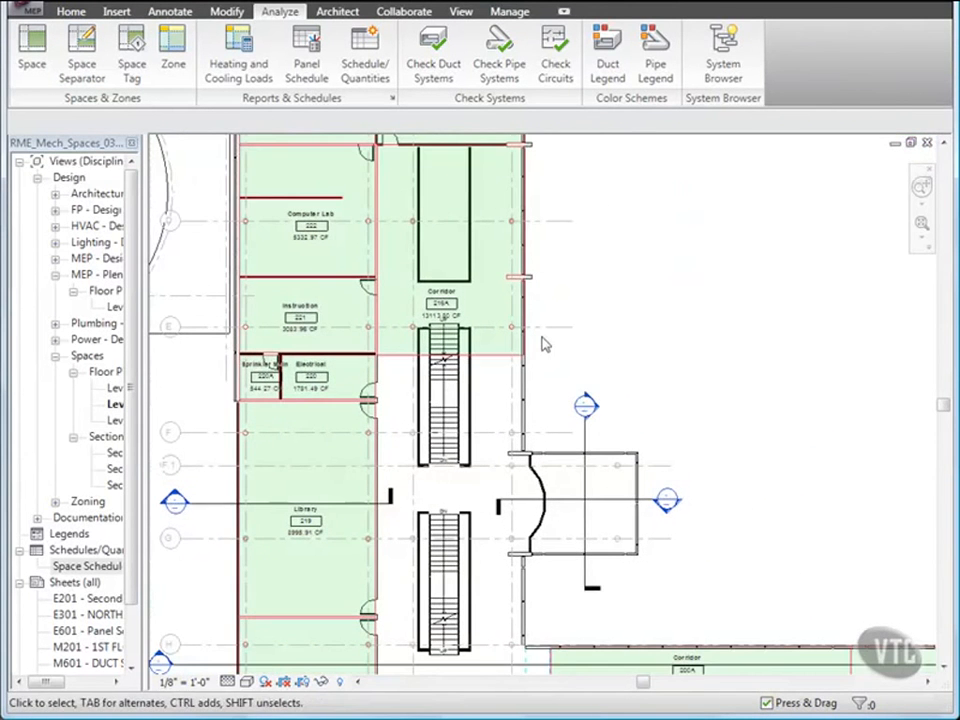
pyautogui.moveTo(578, 418); pyautogui.dragTo(555, 336, button='middle')
pyautogui.scroll(1, 561, 347)
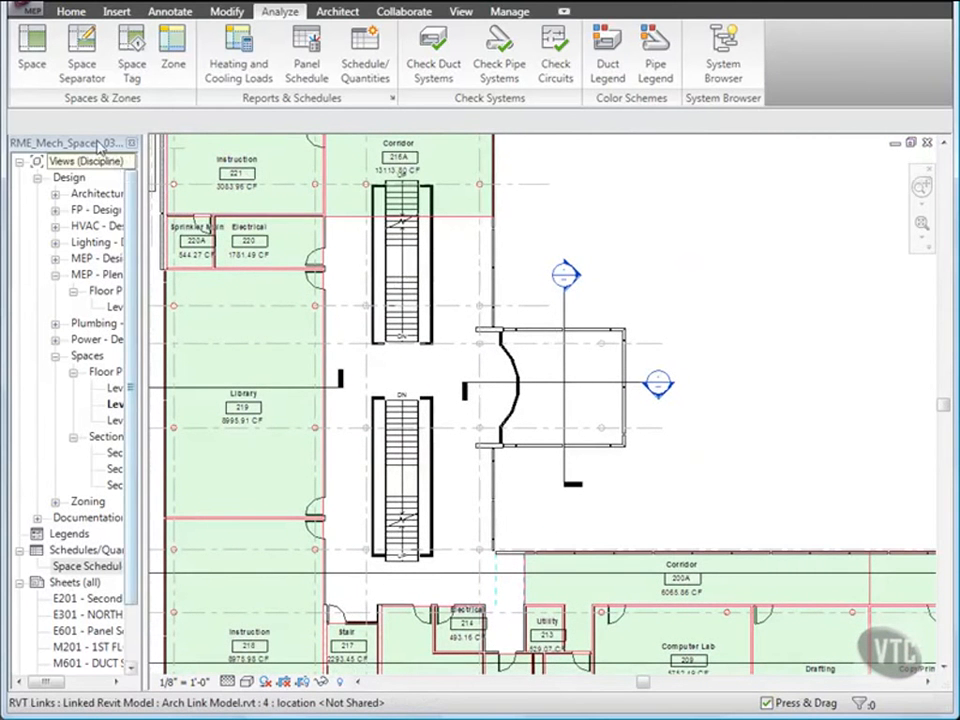
pyautogui.click(33, 60)
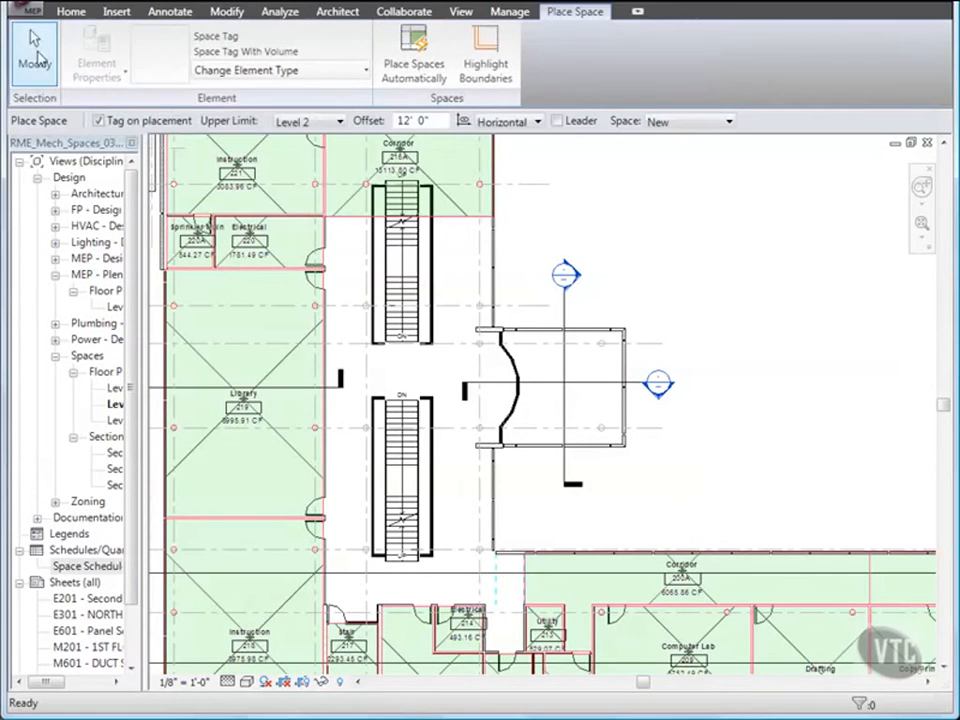
pyautogui.click(332, 122)
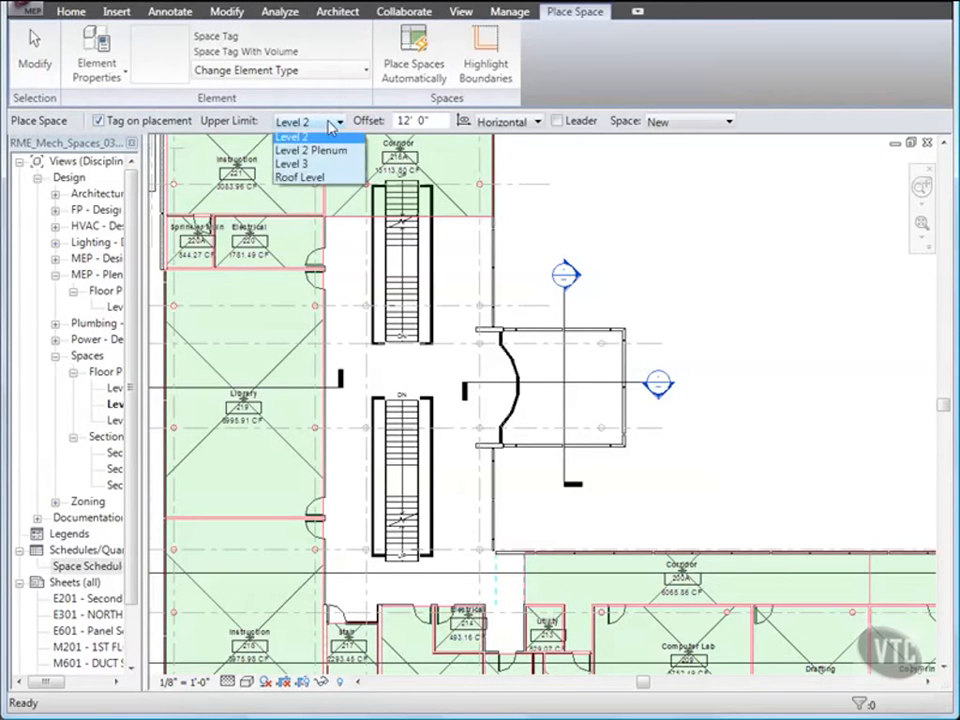
pyautogui.click(310, 181)
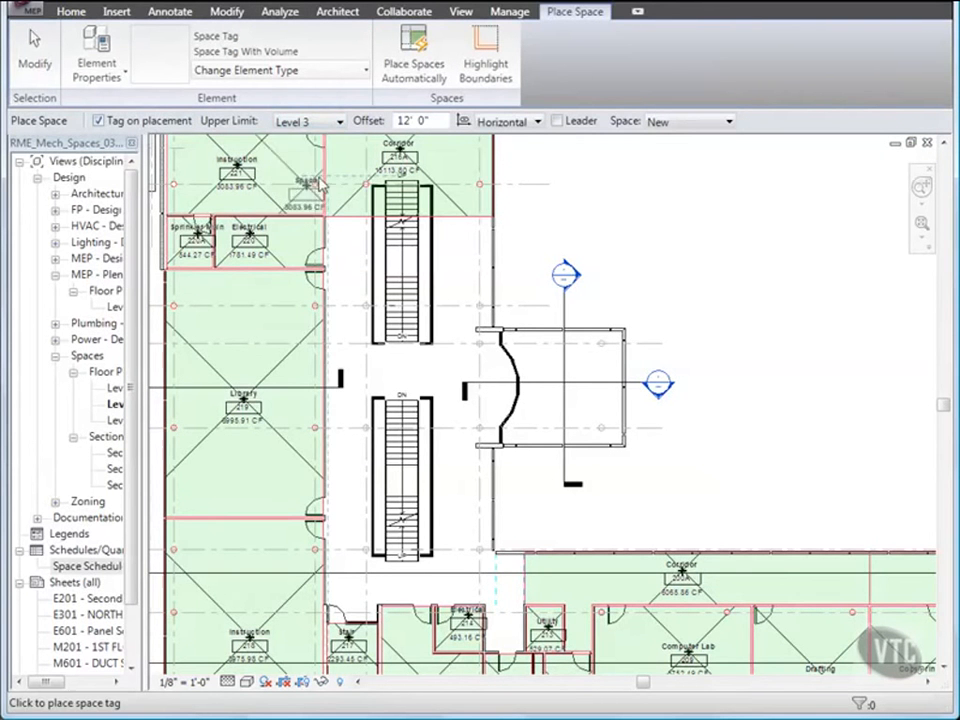
pyautogui.doubleClick(403, 120)
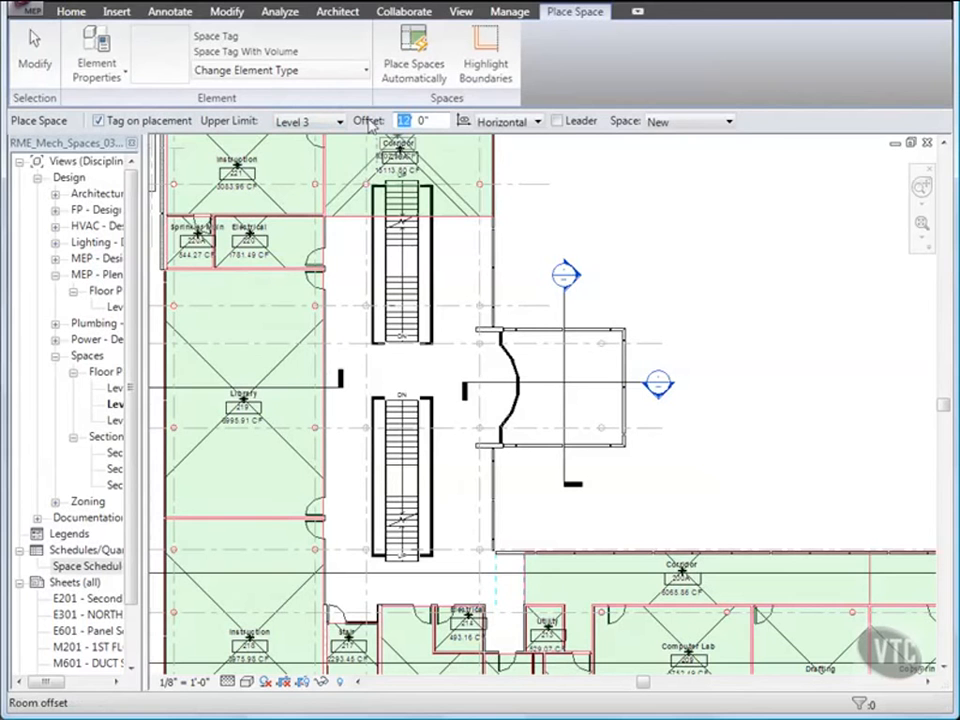
pyautogui.write('0')
pyautogui.press('Return')
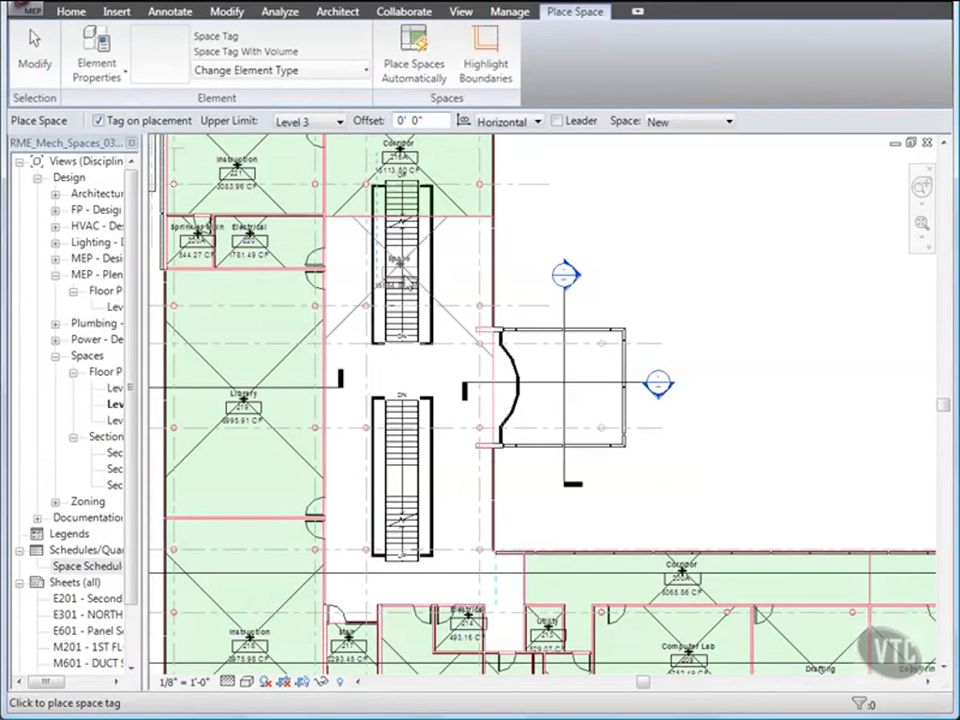
pyautogui.click(406, 374)
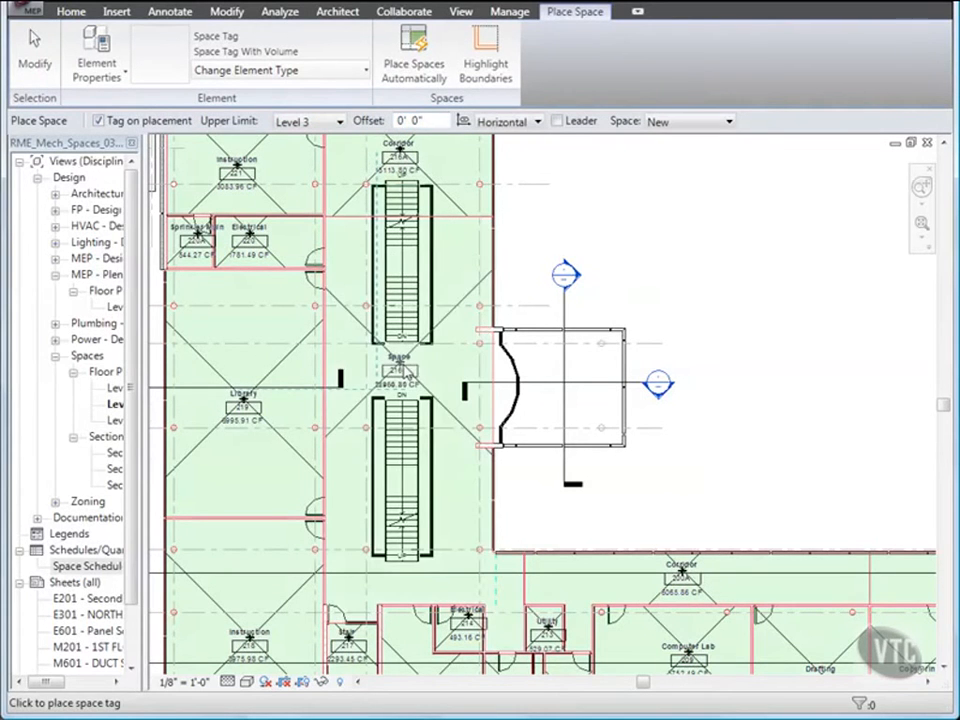
pyautogui.scroll(2, 362, 395)
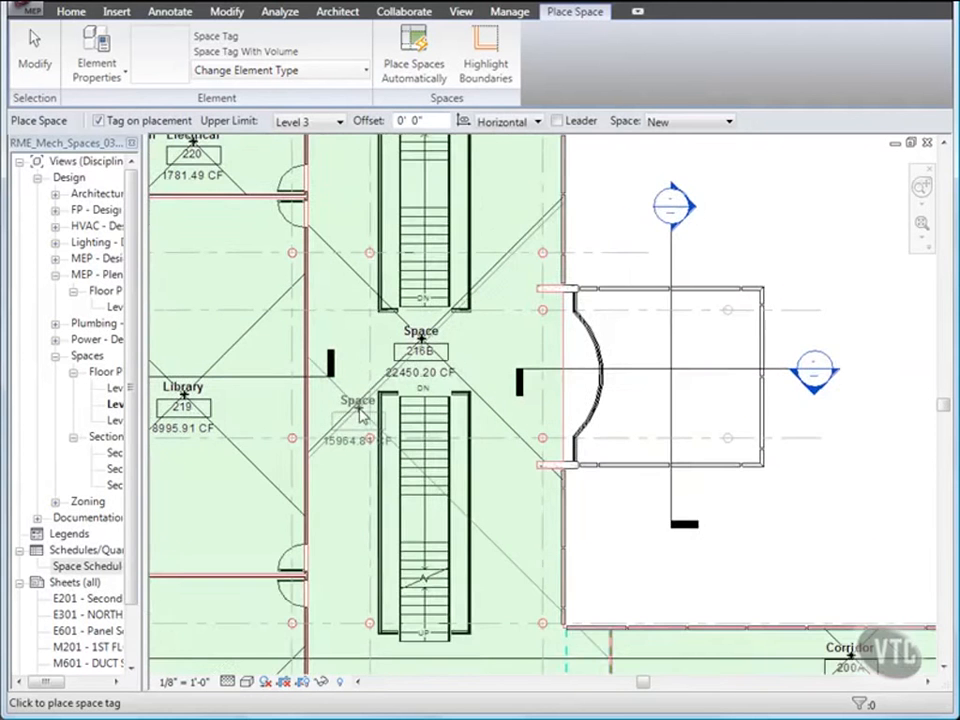
pyautogui.moveTo(362, 380); pyautogui.dragTo(375, 482, button='middle')
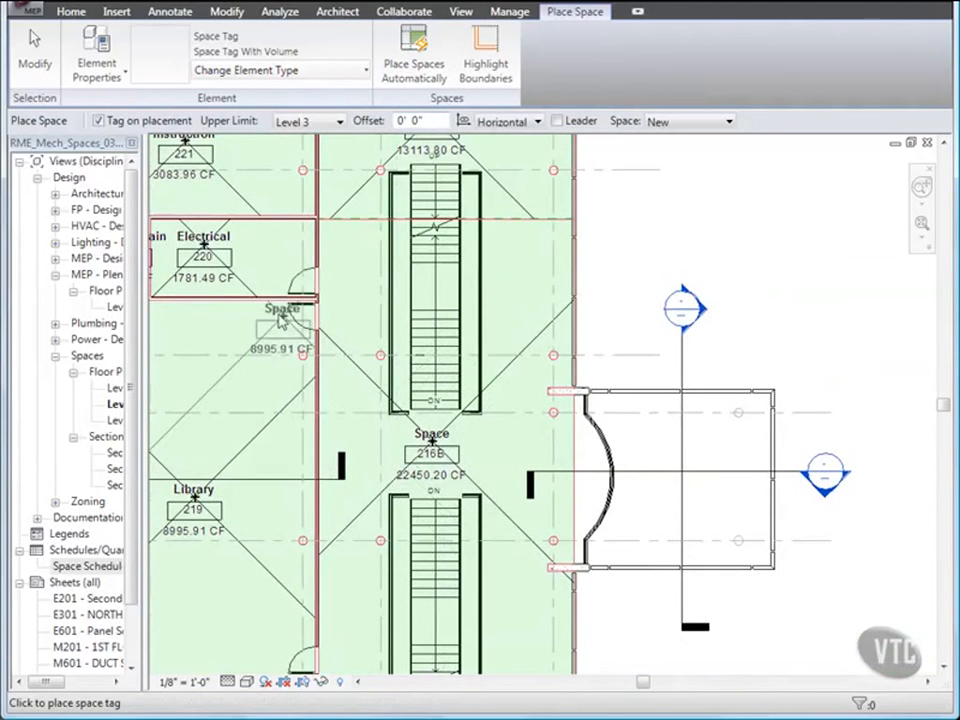
pyautogui.click(32, 58)
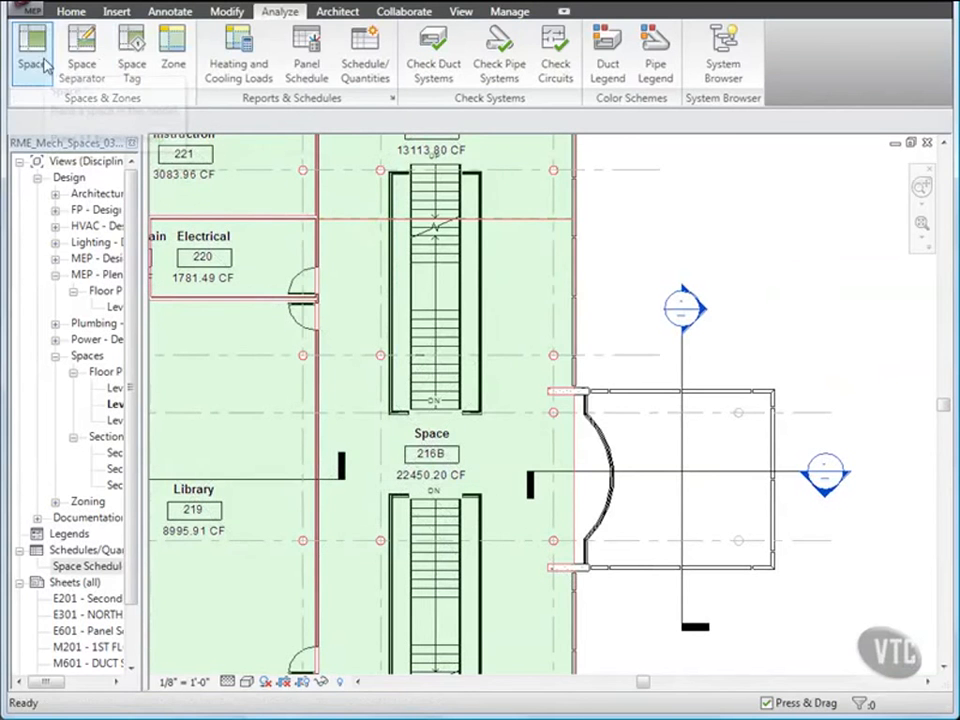
# Rename the space between the stairs as Corridor through its tag
pyautogui.doubleClick(431, 436)
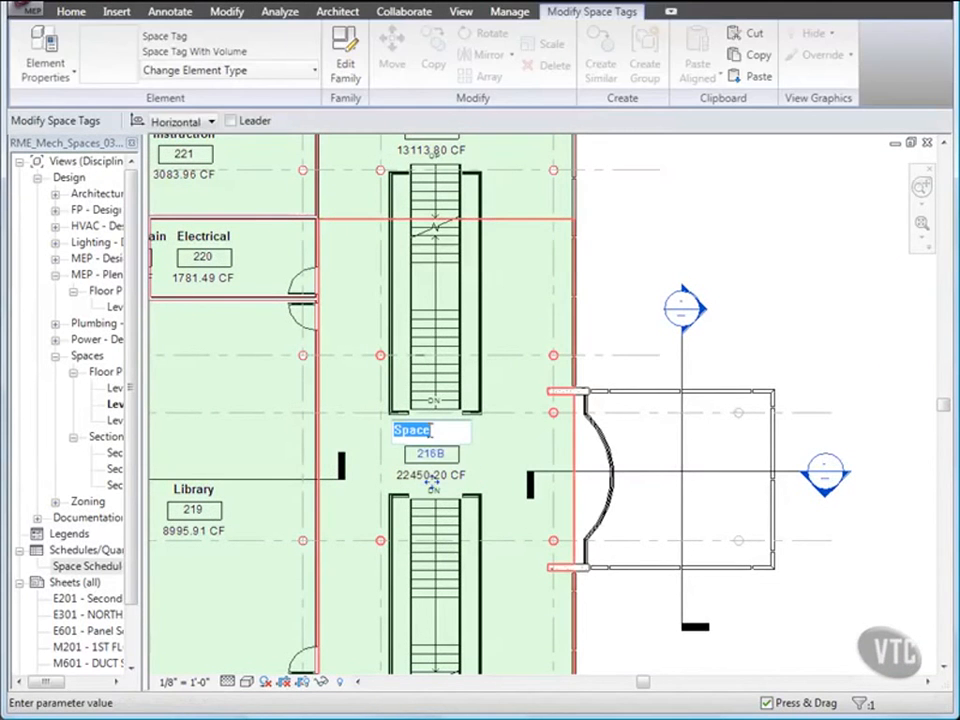
pyautogui.write('Corridor')
pyautogui.press('Return')
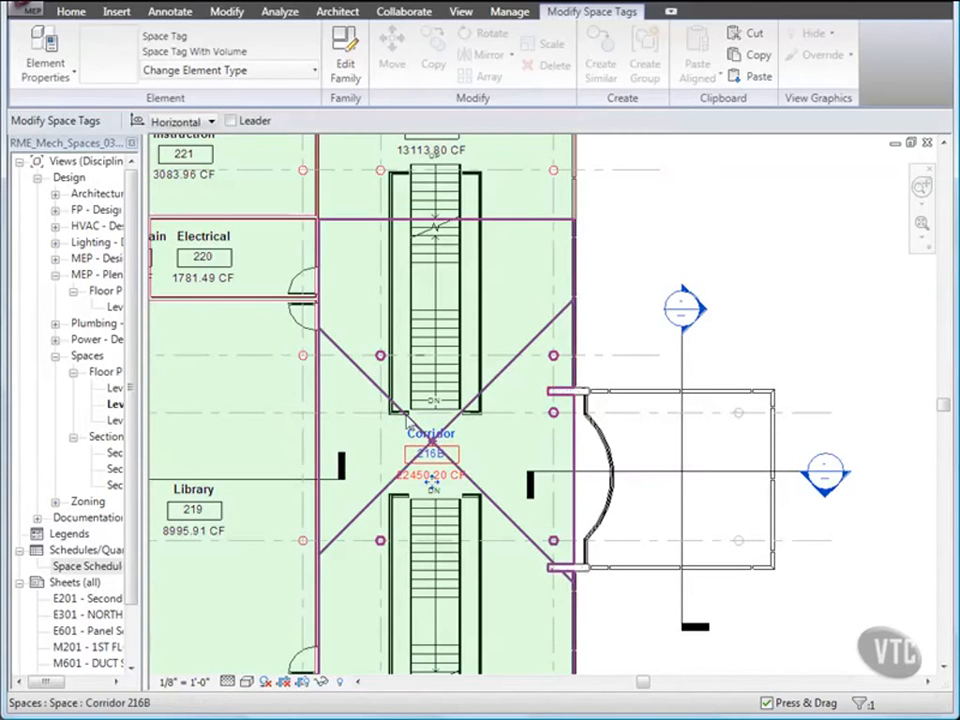
pyautogui.moveTo(378, 396); pyautogui.dragTo(398, 500, button='middle')
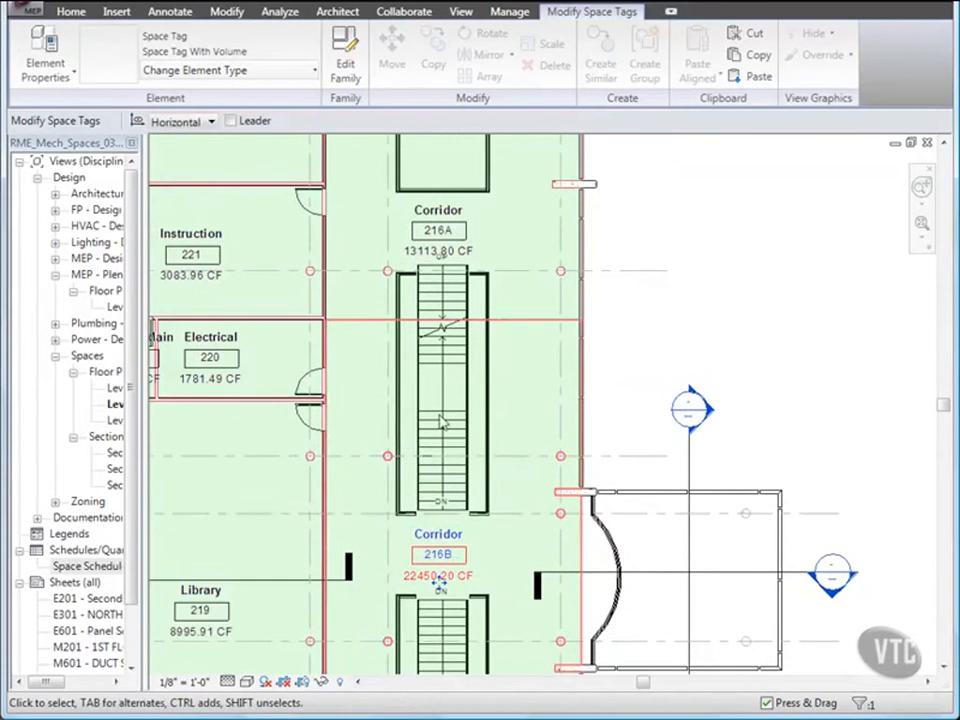
pyautogui.press('Escape')
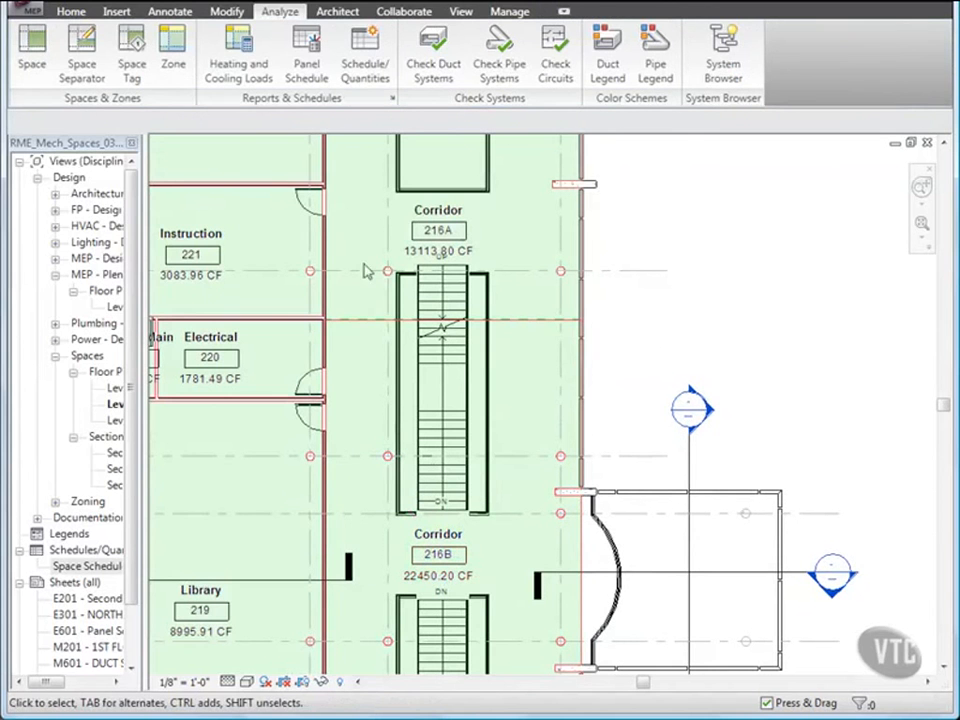
# Close the RME_Mech_Spaces_03_i project without saving the changes
pyautogui.click(25, 10)
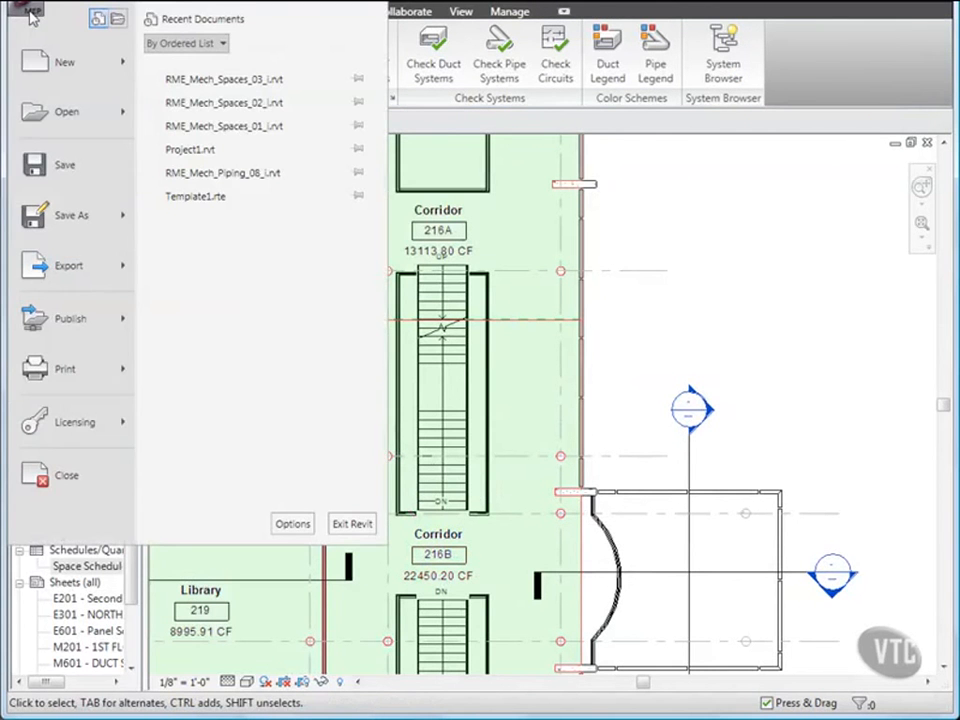
pyautogui.click(64, 474)
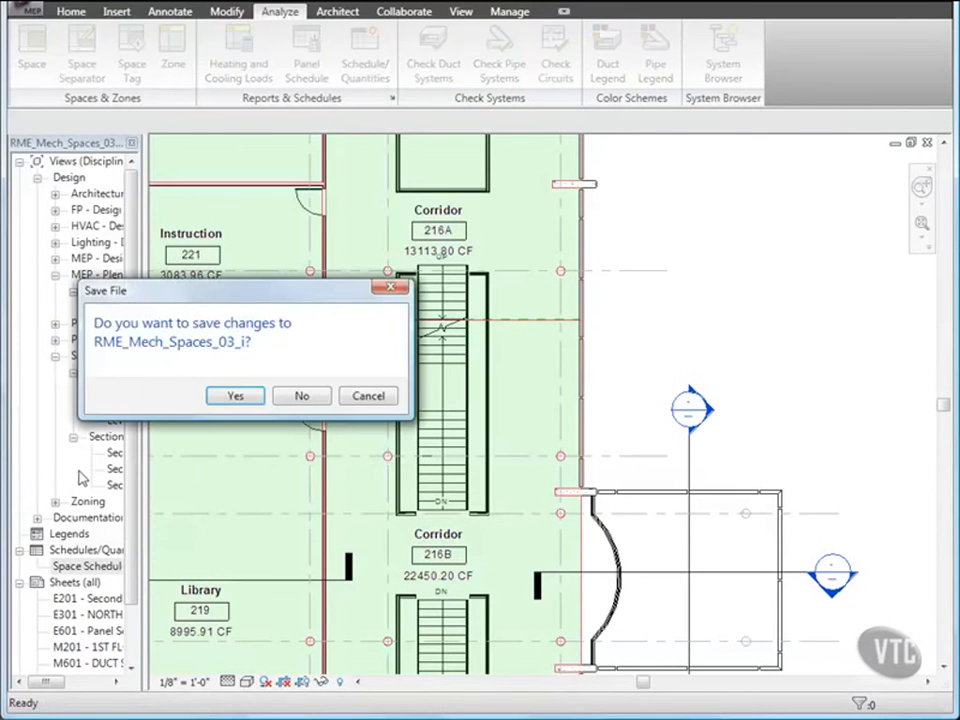
pyautogui.click(294, 400)
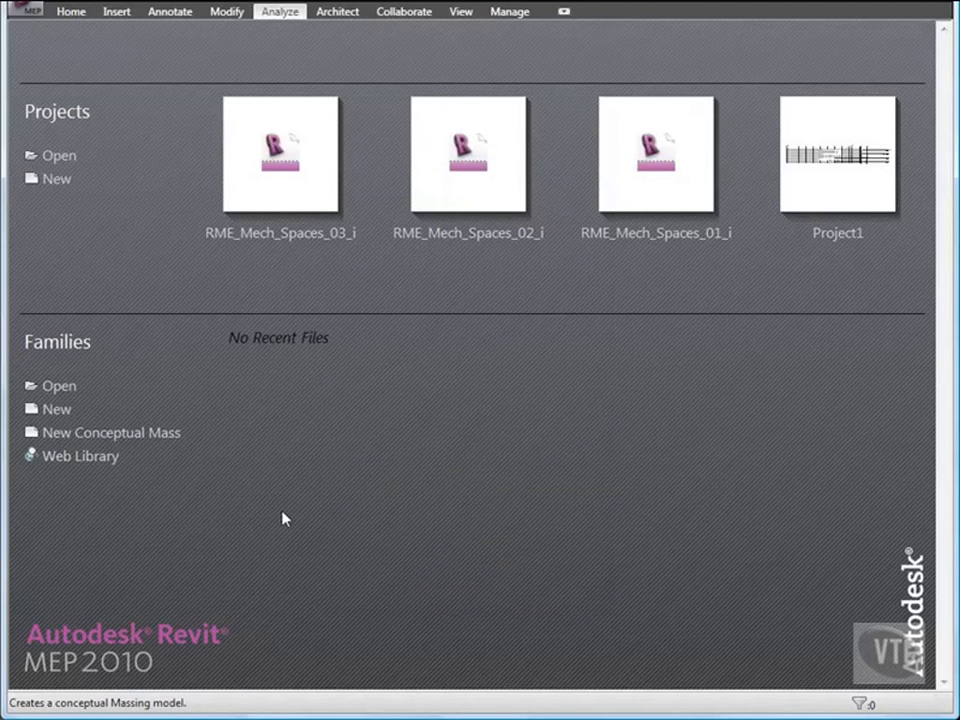
# Open the RME_Mech_Spaces_04_i project from the 02_Mechanical Systems folder of the Imperial training files
pyautogui.click(28, 12)
pyautogui.click(66, 114)
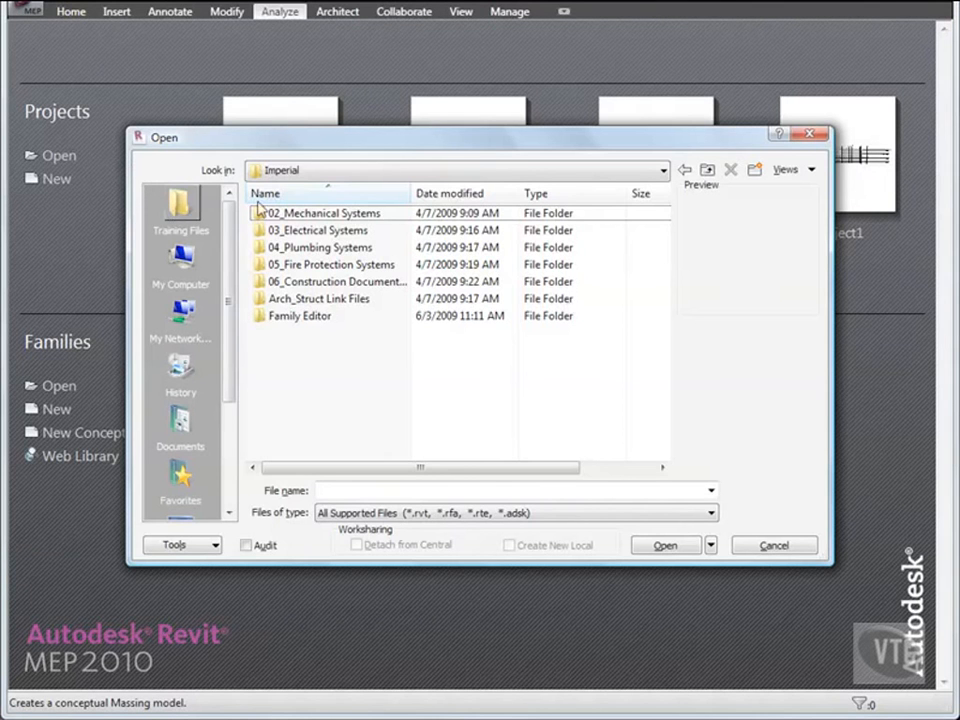
pyautogui.doubleClick(328, 214)
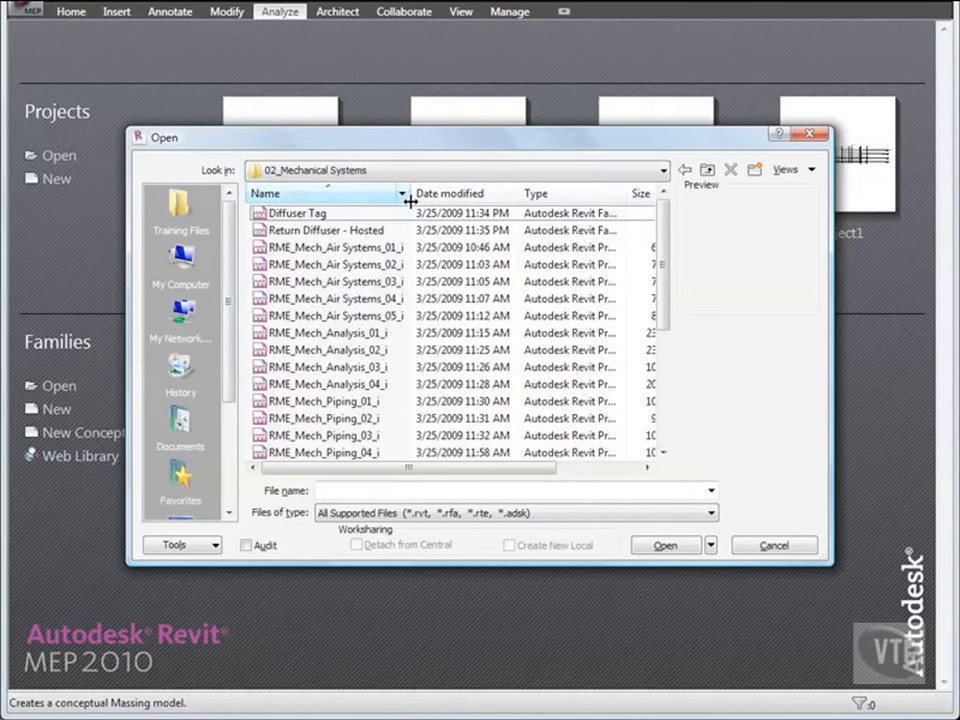
pyautogui.scroll(-1, 400, 308)
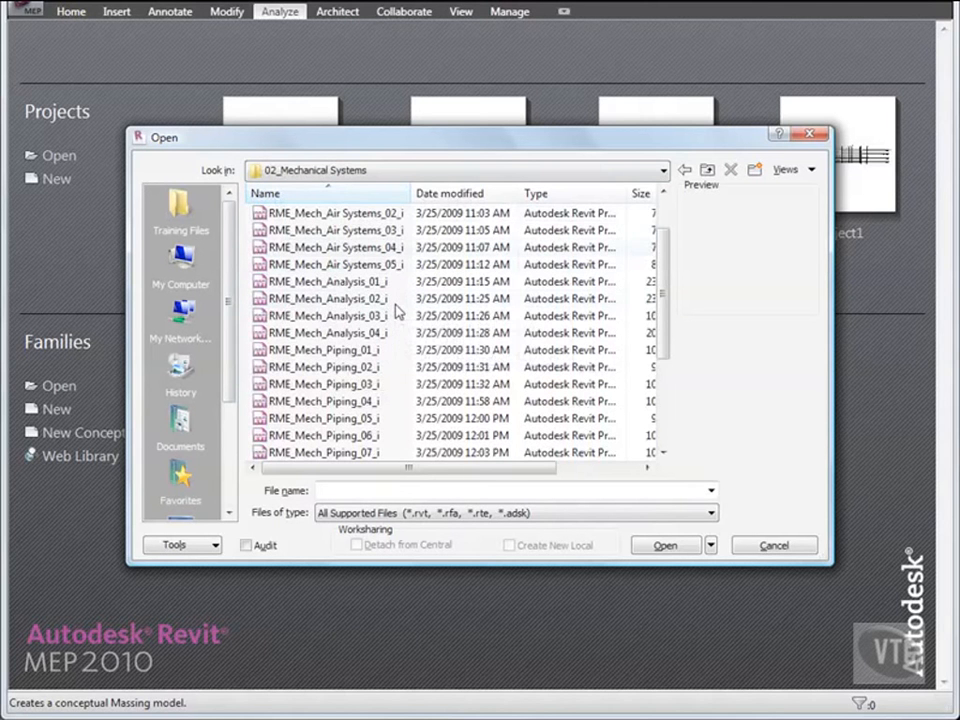
pyautogui.scroll(-3, 397, 312)
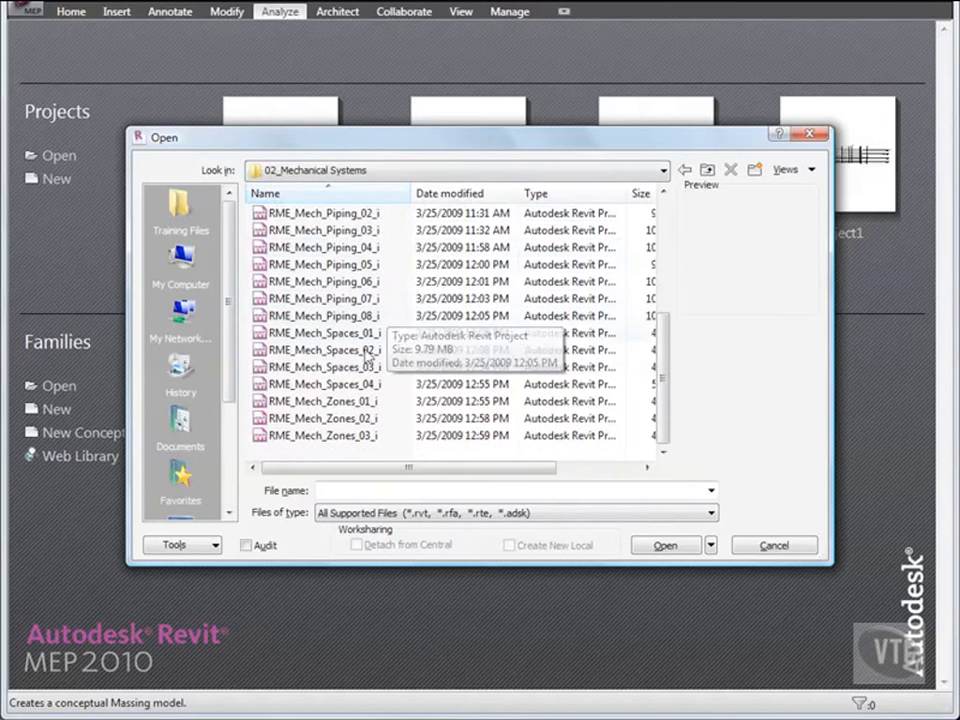
pyautogui.doubleClick(342, 384)
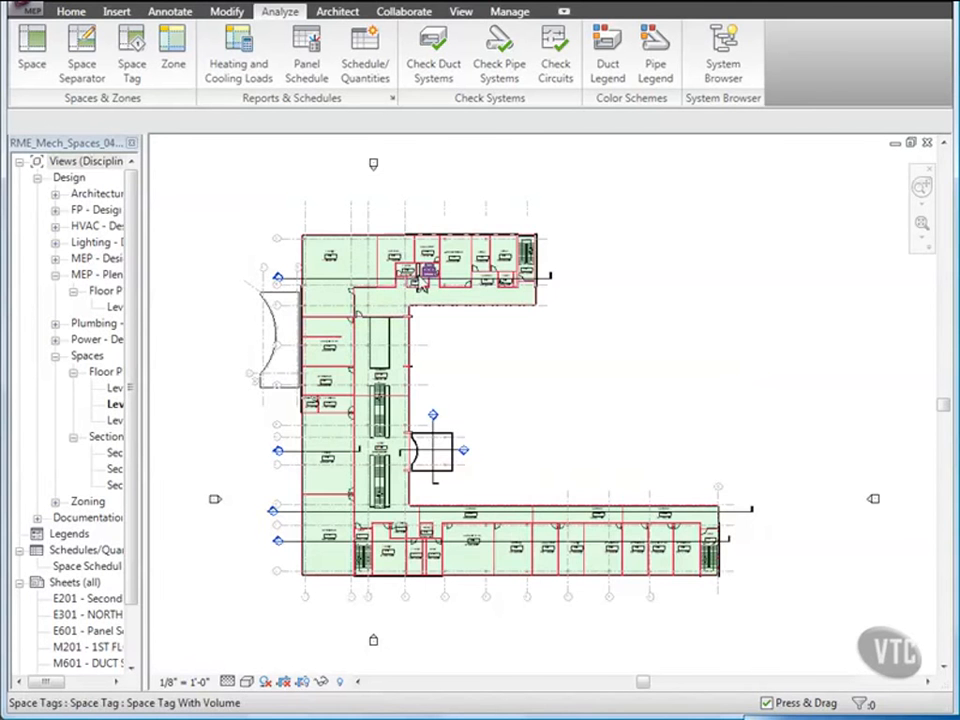
pyautogui.scroll(2, 418, 288)
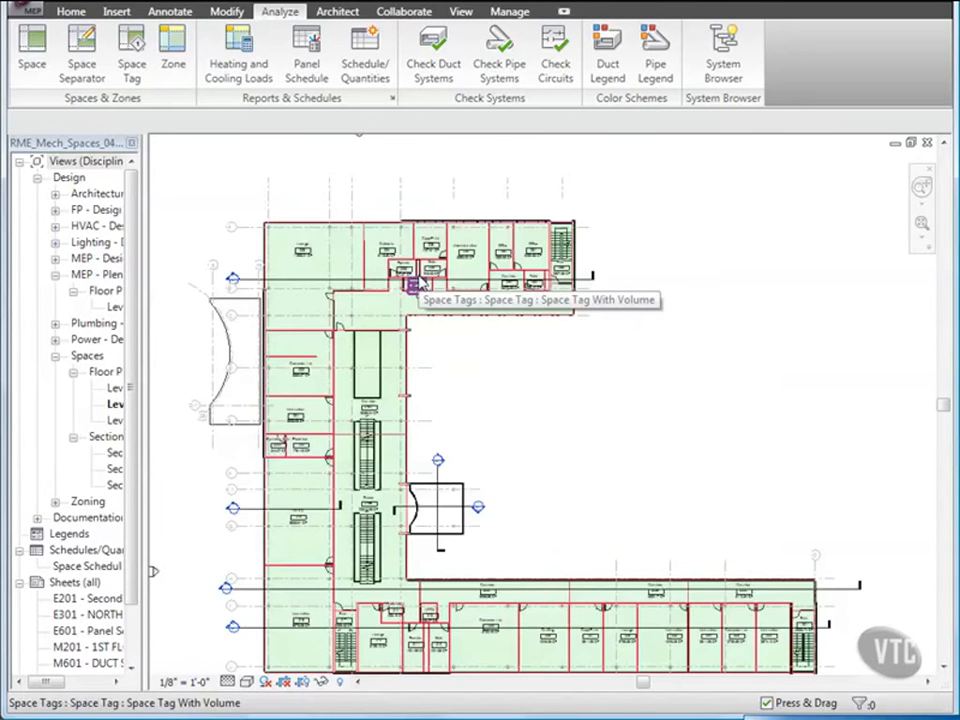
# Draw a horizontal building section from Cafeteria 224 through the Female and Male restrooms into Administration 229, at scale 1/8" = 1'-0"
pyautogui.scroll(2, 418, 288)
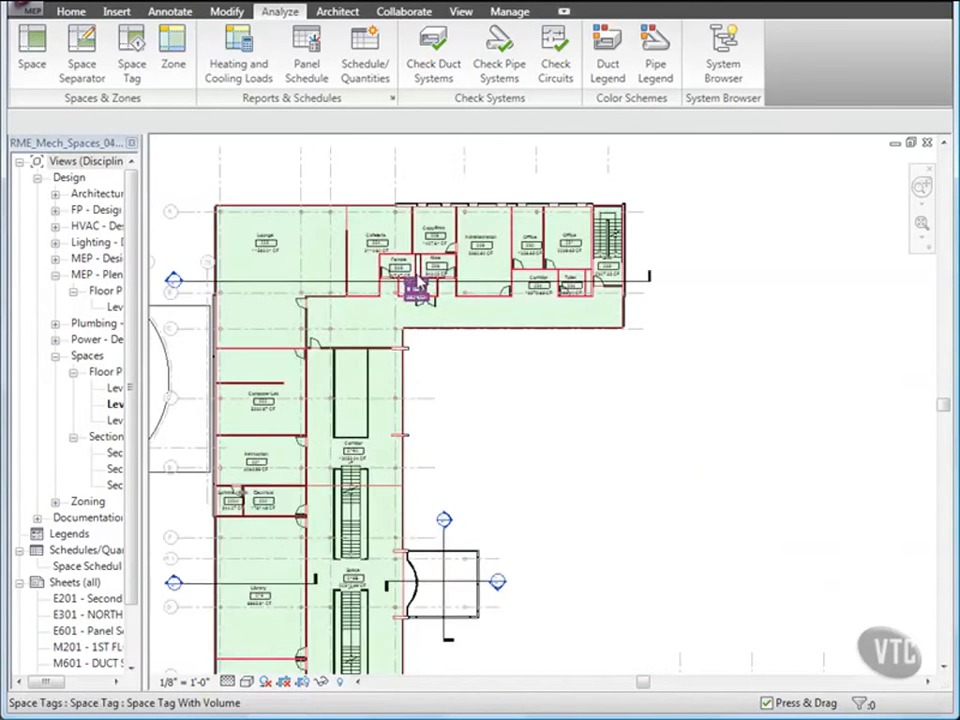
pyautogui.scroll(3, 418, 288)
pyautogui.moveTo(440, 312); pyautogui.dragTo(468, 423, button='middle')
pyautogui.scroll(1, 445, 405)
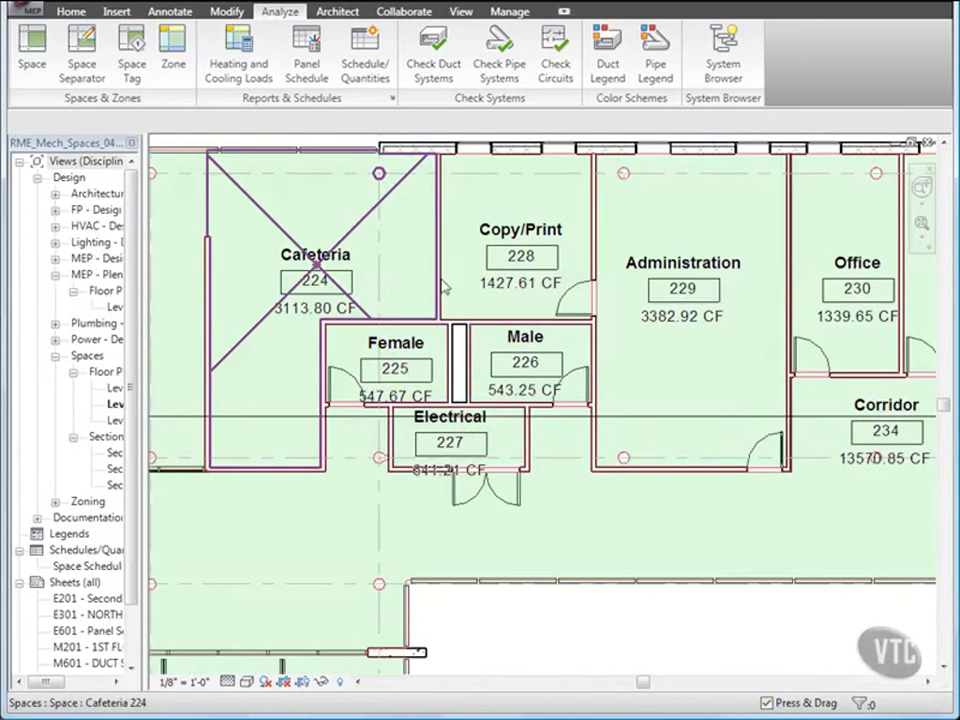
pyautogui.click(462, 13)
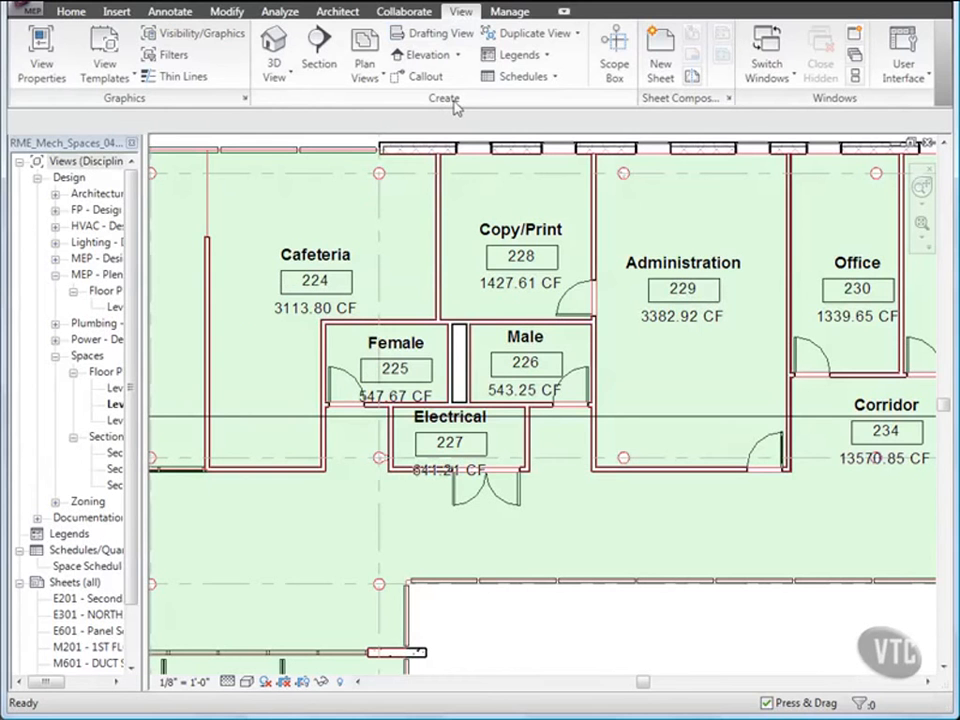
pyautogui.click(319, 58)
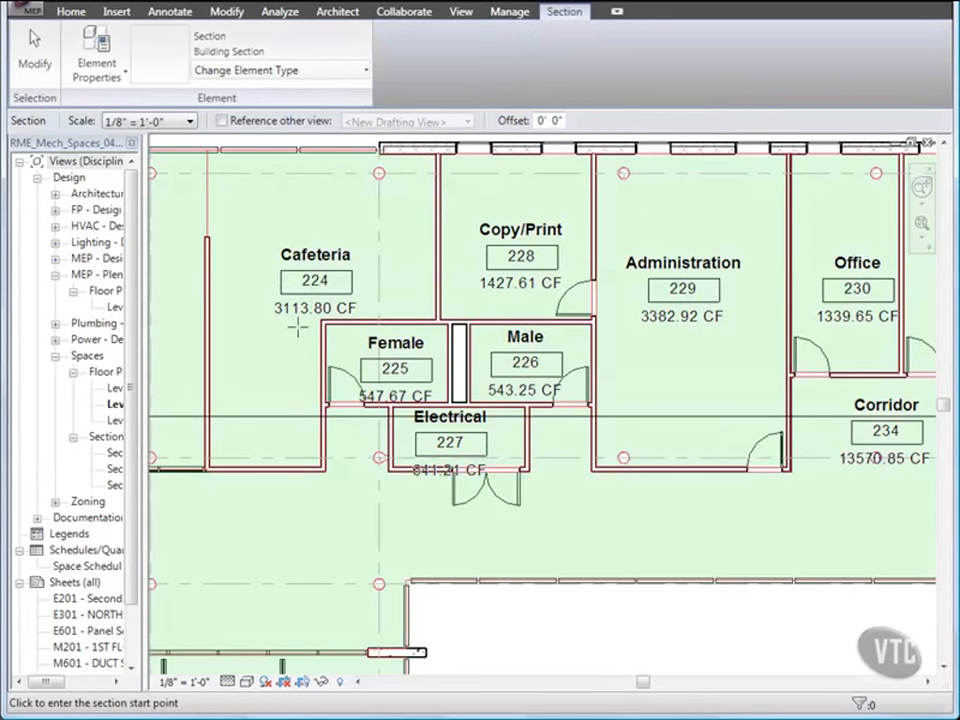
pyautogui.click(261, 338)
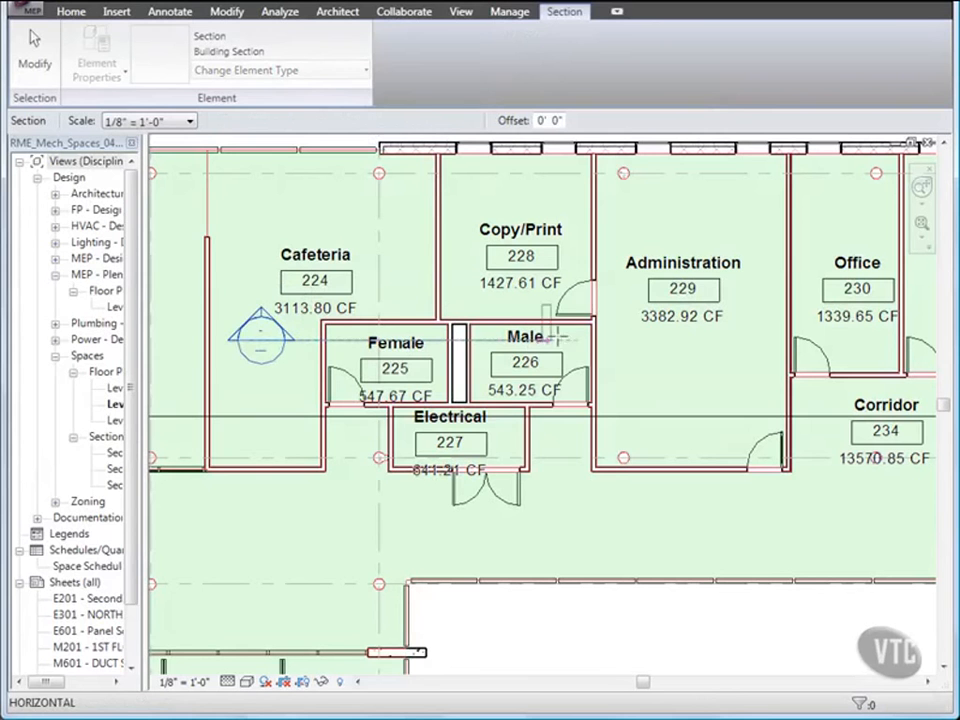
pyautogui.click(630, 340)
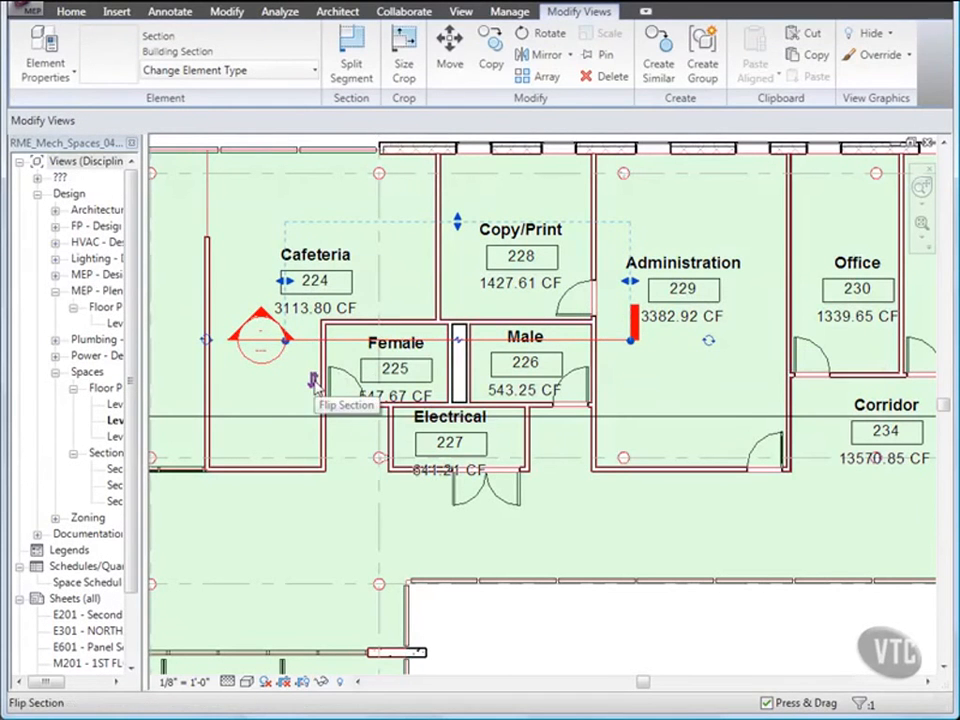
# Flip the new section to face the Electrical room, and shorten its view depth, far clip edge and line end to within the restrooms
pyautogui.click(313, 381)
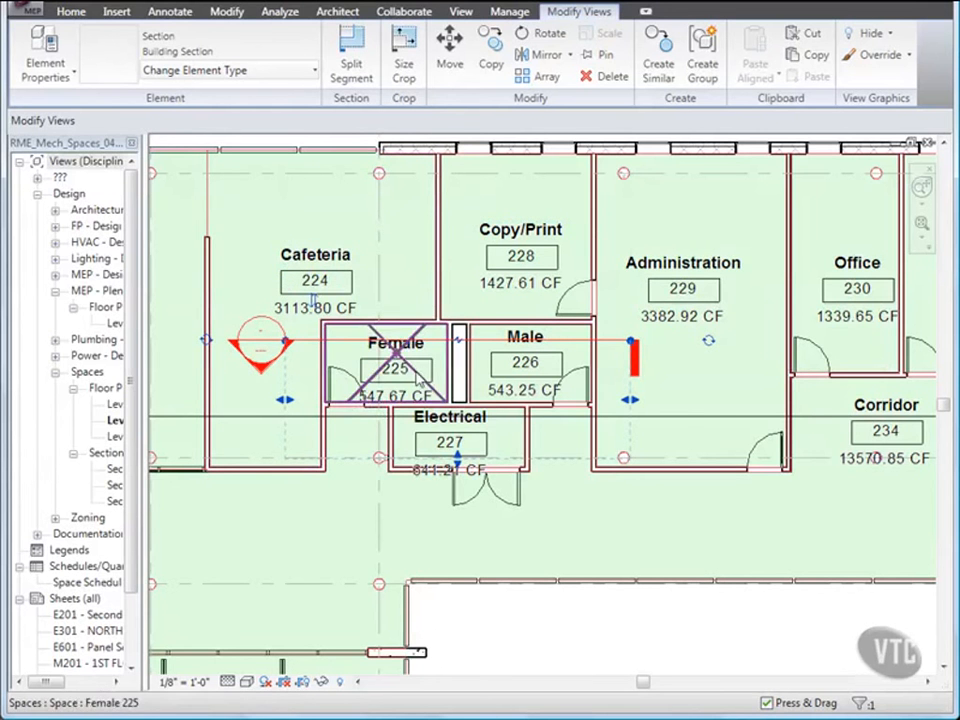
pyautogui.moveTo(456, 459); pyautogui.dragTo(455, 392)
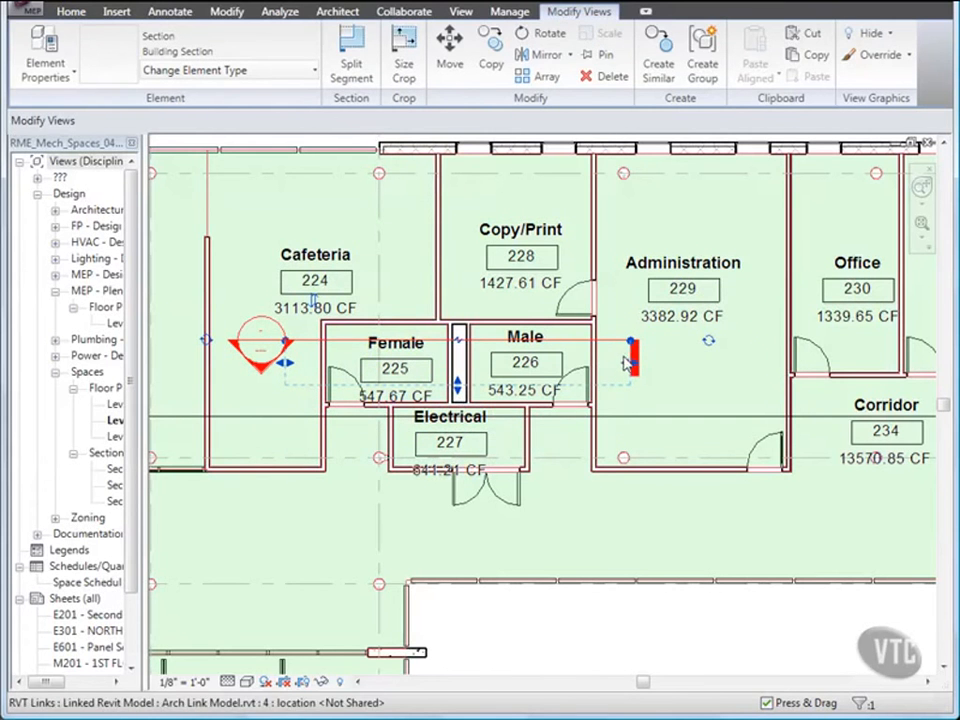
pyautogui.moveTo(630, 362); pyautogui.dragTo(562, 364)
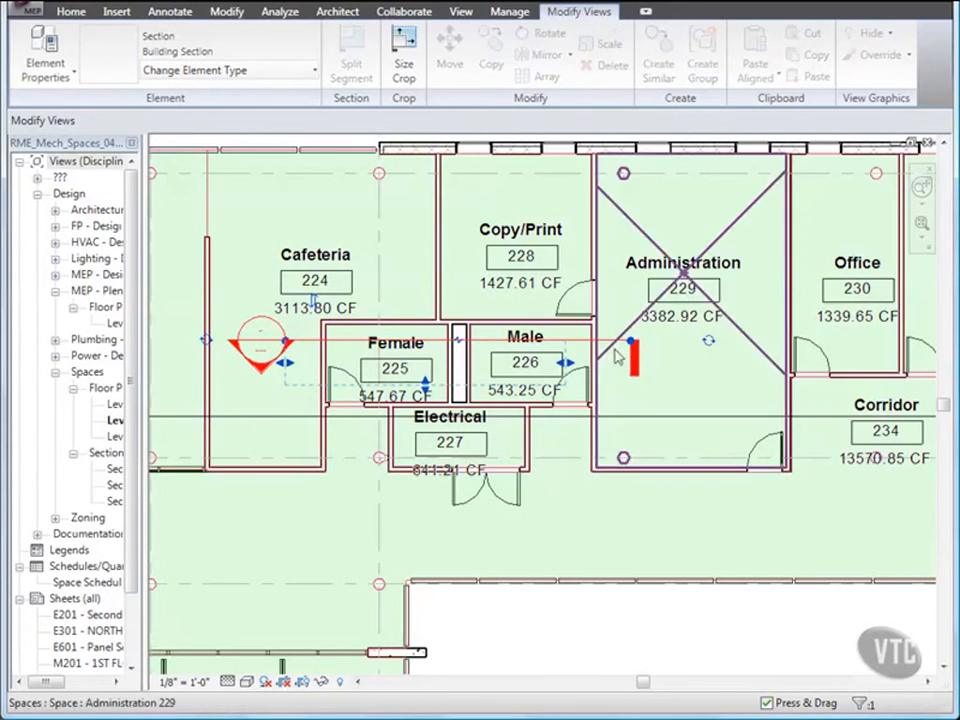
pyautogui.moveTo(631, 341); pyautogui.dragTo(571, 344)
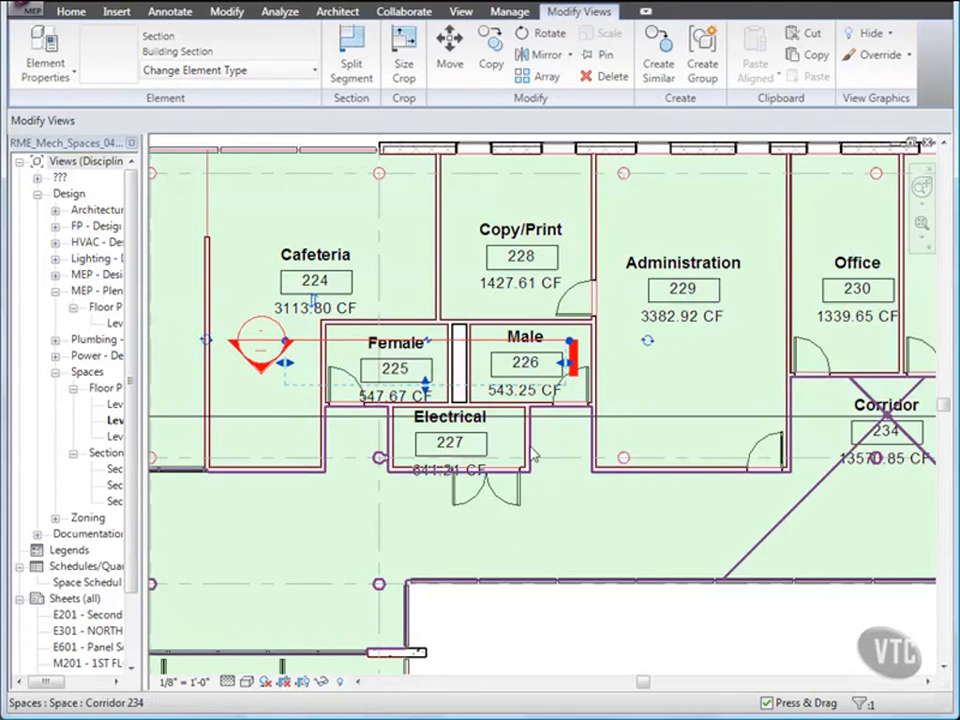
pyautogui.click(512, 631)
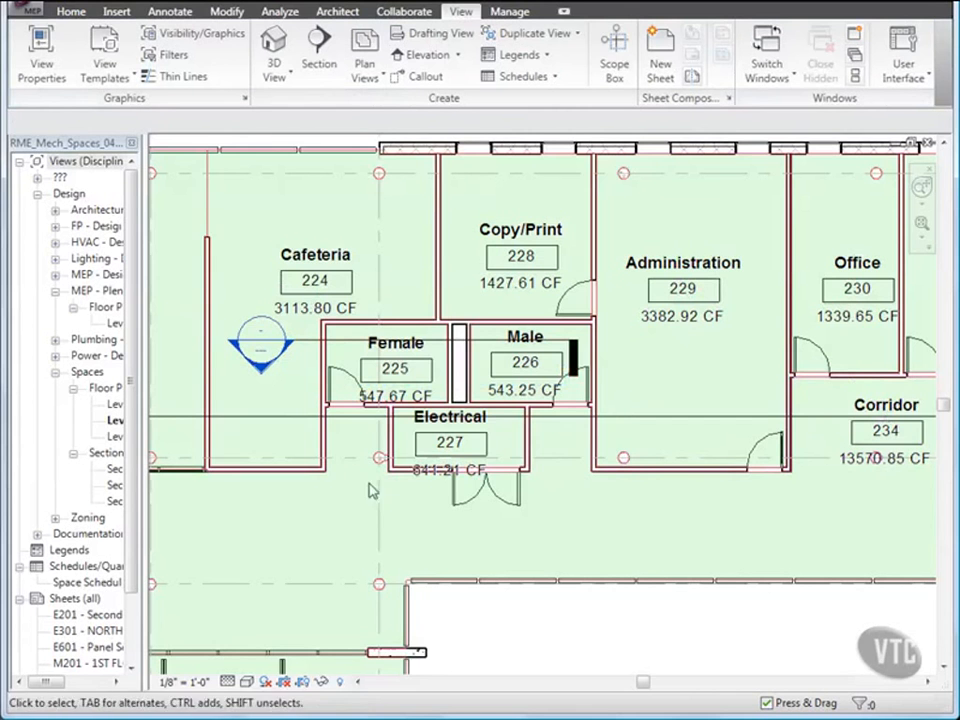
# Open the new section view and turn on the Interior and Reference subcategories of Spaces in its visibility overrides
pyautogui.doubleClick(265, 375)
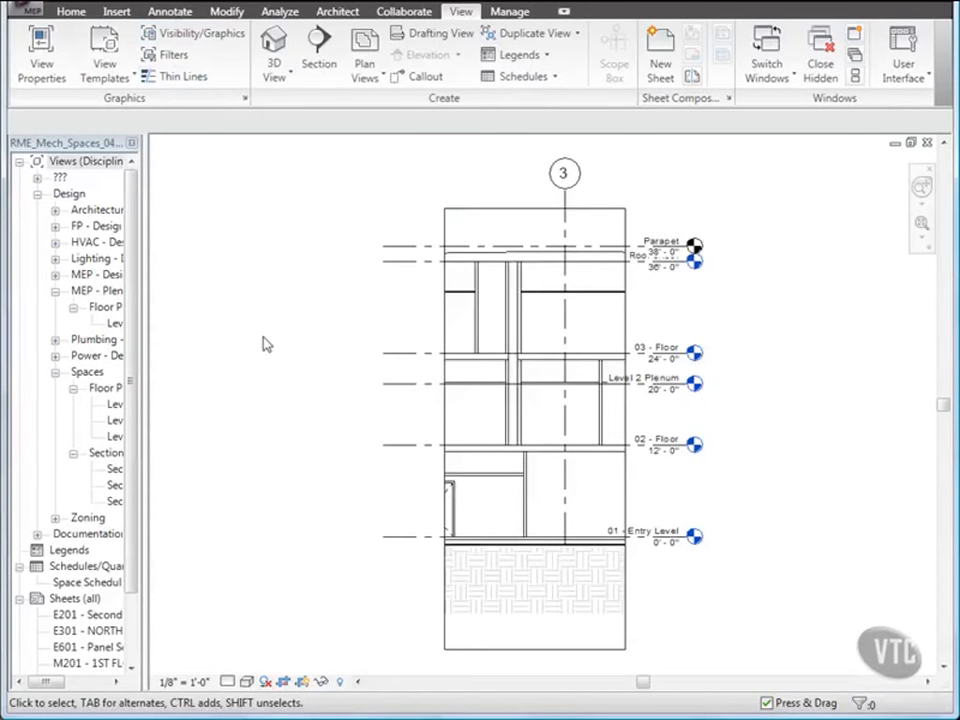
pyautogui.press('v')
pyautogui.press('g')
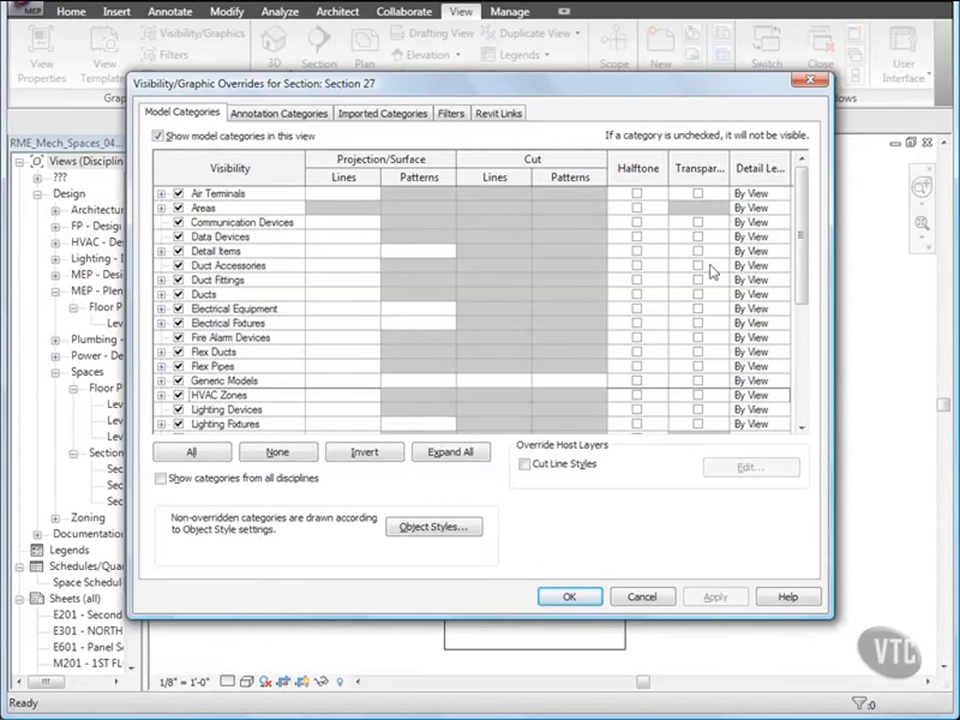
pyautogui.scroll(-5, 463, 381)
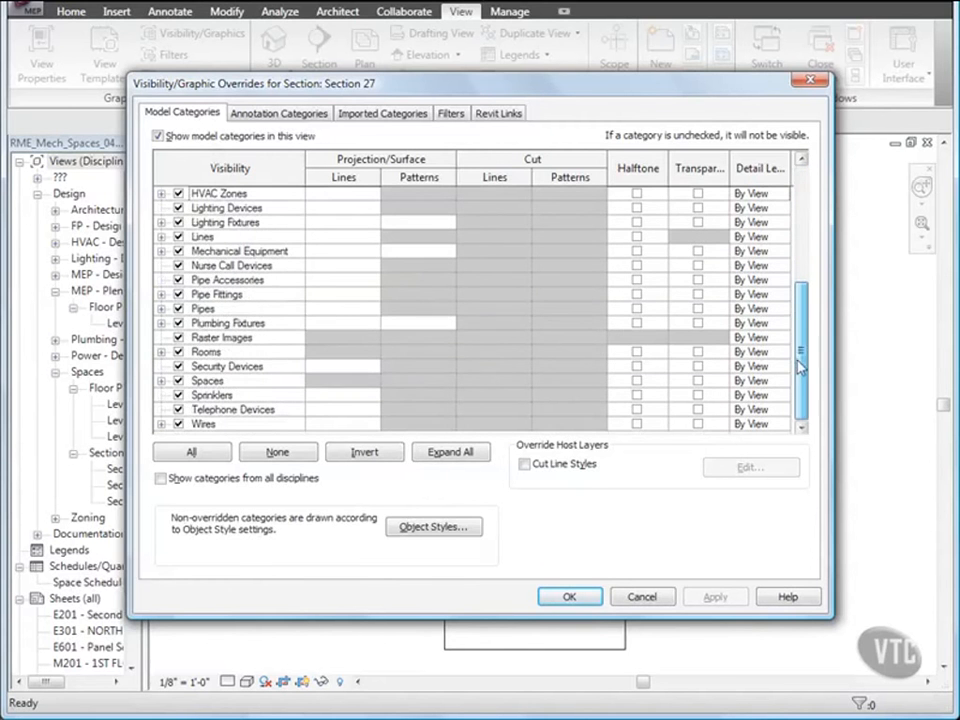
pyautogui.click(161, 381)
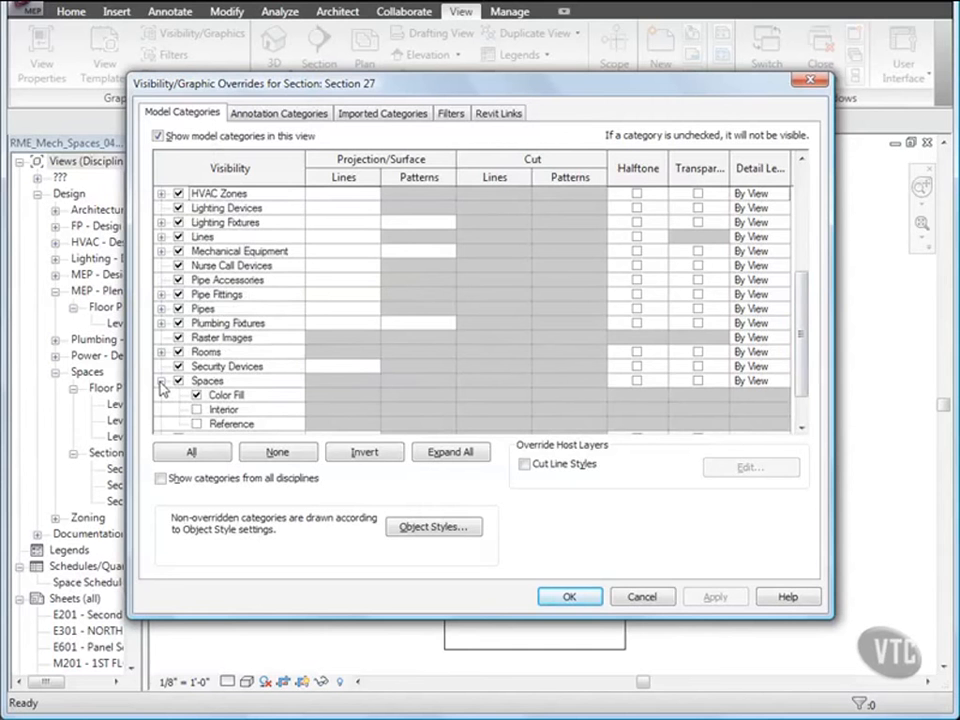
pyautogui.click(196, 409)
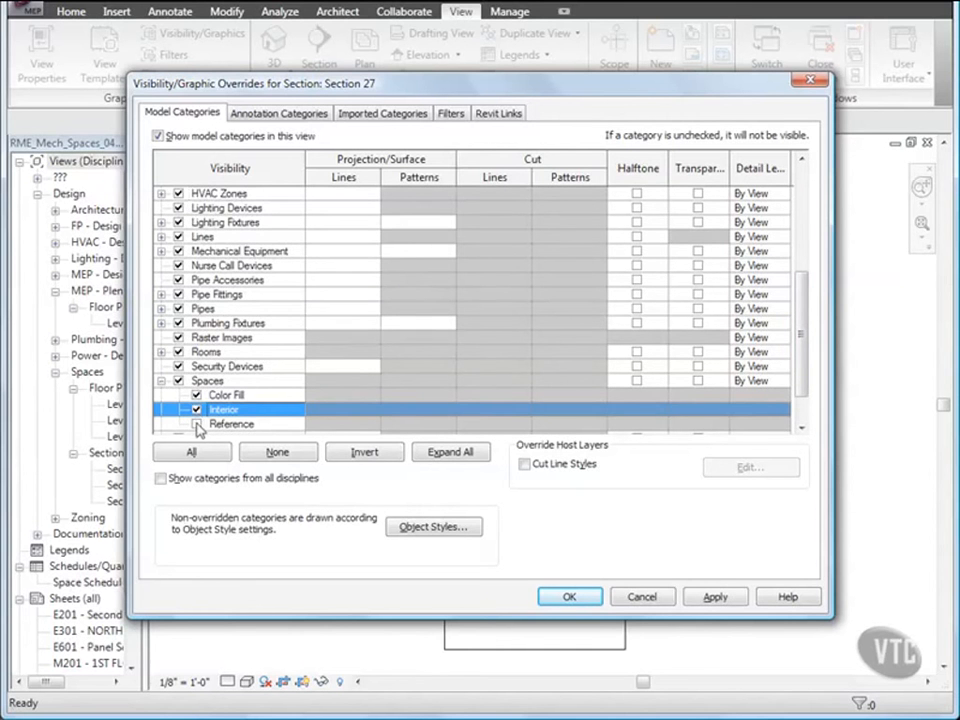
pyautogui.click(197, 424)
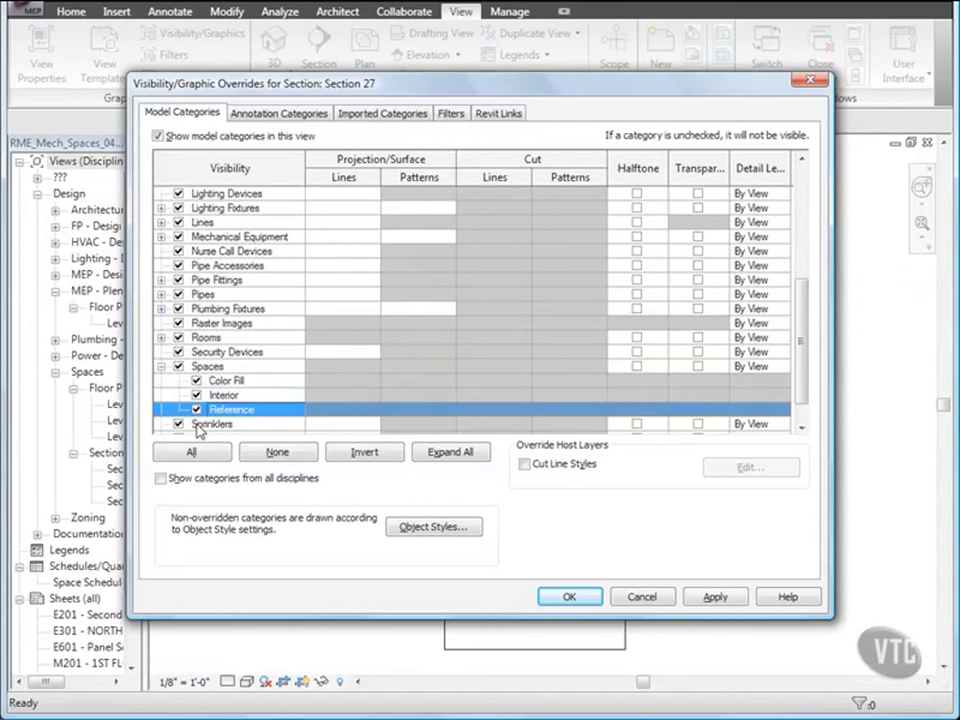
pyautogui.click(569, 597)
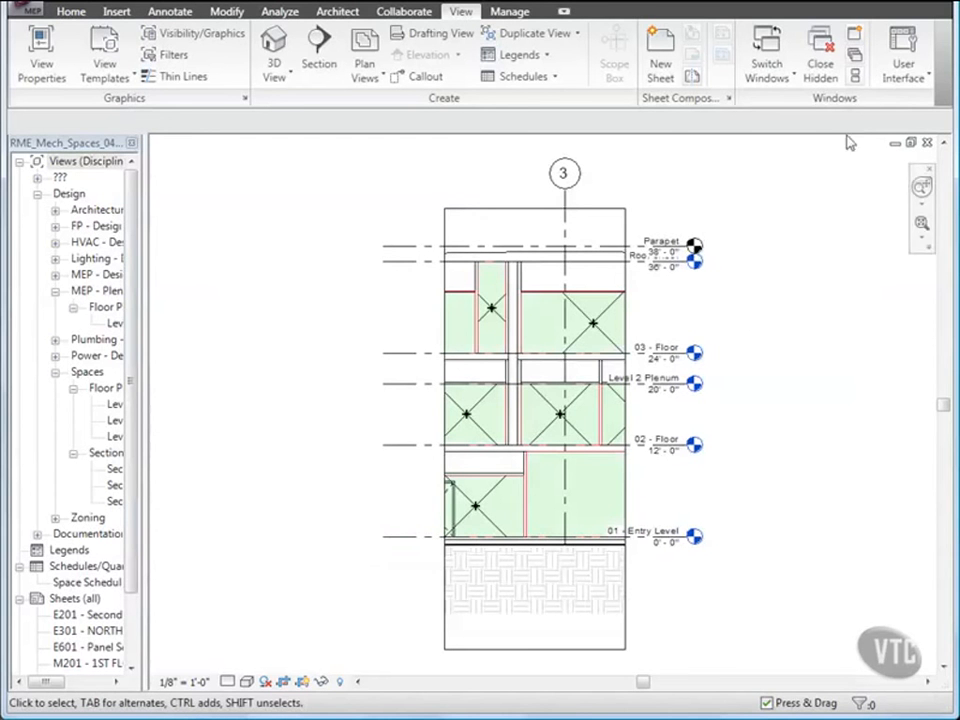
# Tile the section and Level 2 space plan side by side, with the restroom chase in view in both
pyautogui.click(856, 78)
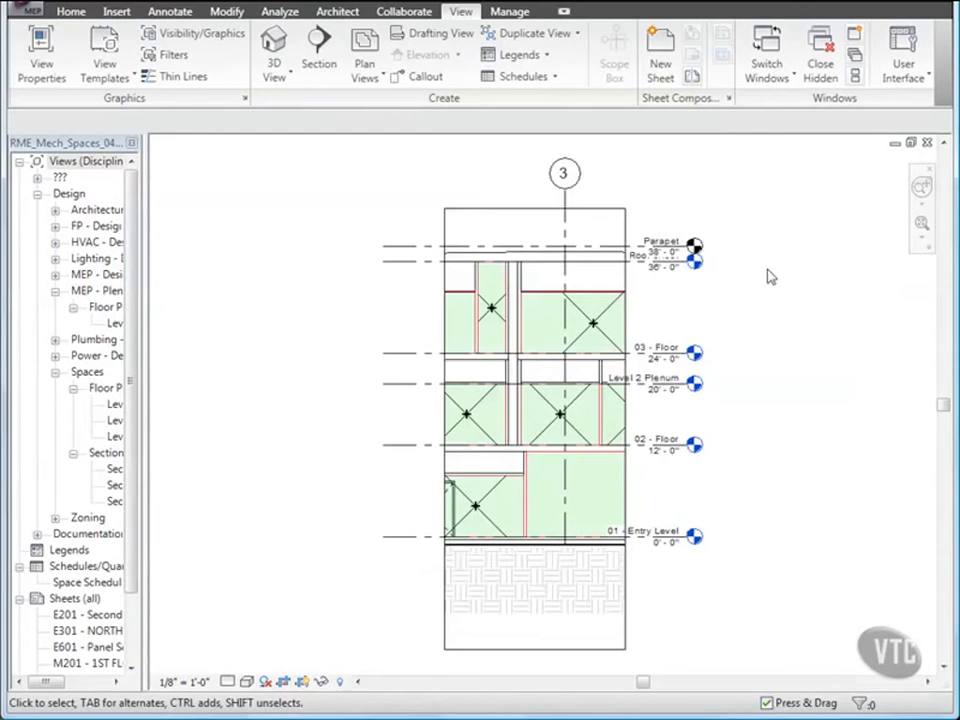
pyautogui.press('w')
pyautogui.press('t')
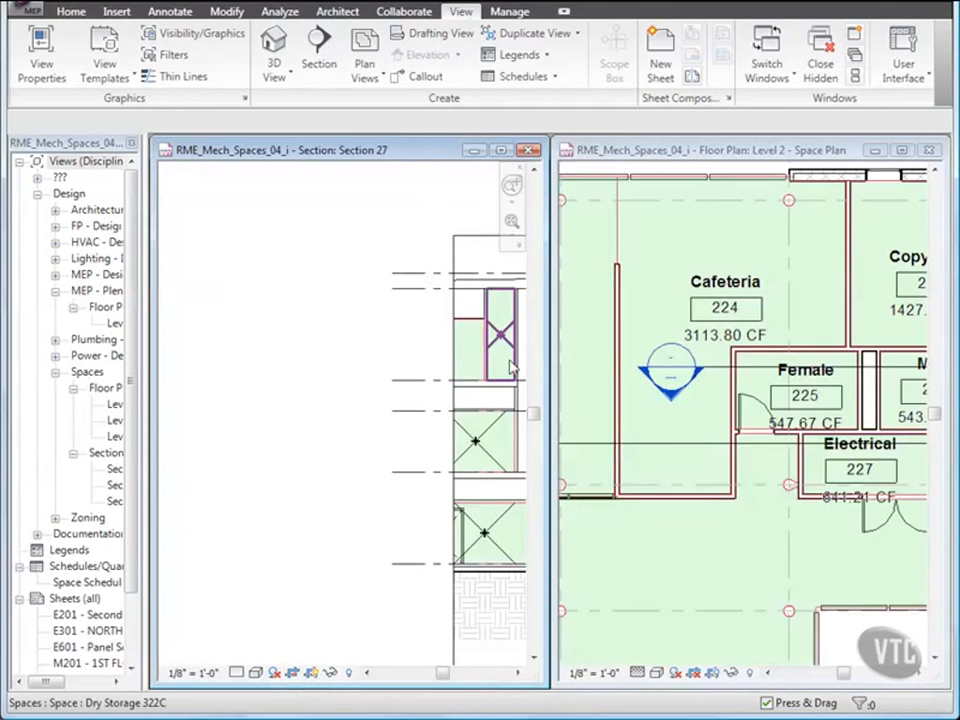
pyautogui.moveTo(422, 392); pyautogui.dragTo(253, 386, button='middle')
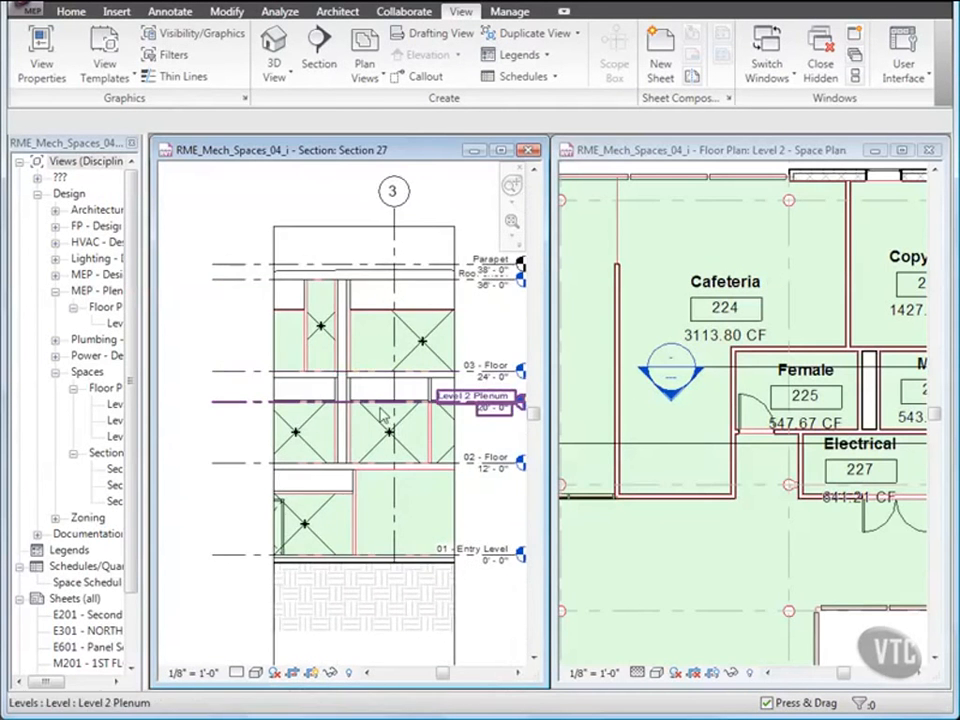
pyautogui.scroll(1, 399, 403)
pyautogui.moveTo(410, 414); pyautogui.dragTo(354, 430, button='middle')
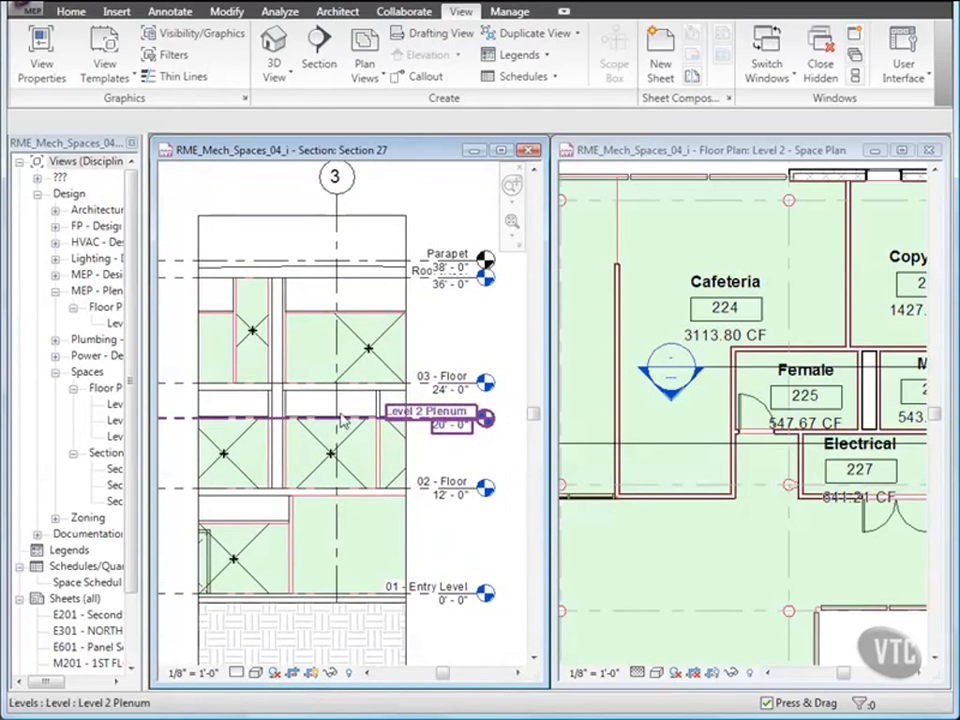
pyautogui.click(773, 402)
pyautogui.moveTo(843, 398); pyautogui.dragTo(707, 413, button='middle')
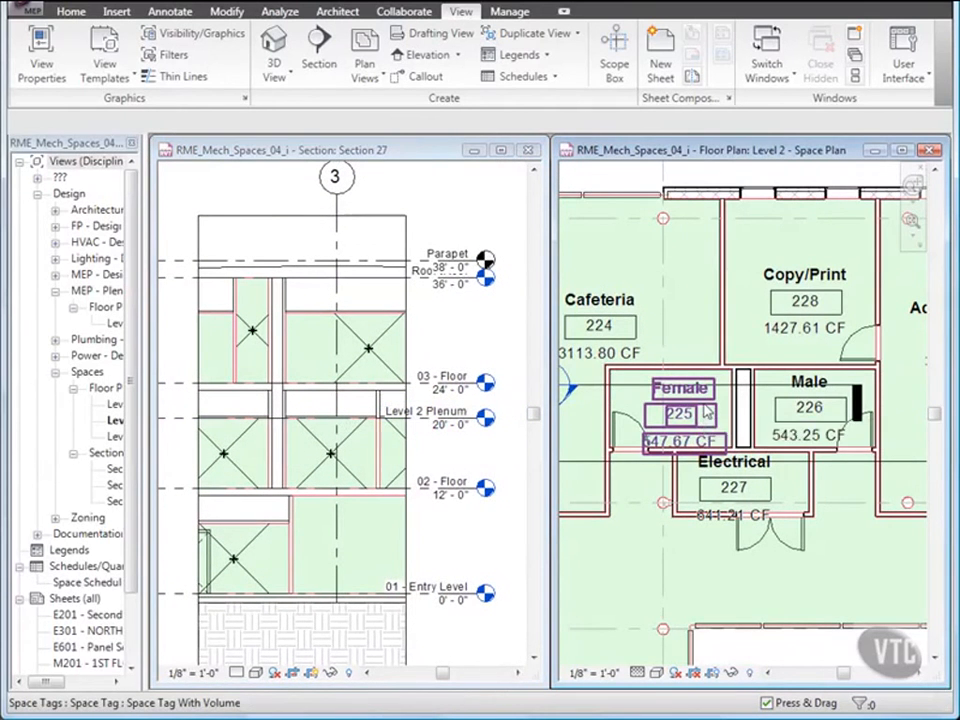
# Place a tagged space in the narrow chase between the Female and Male restrooms, with upper limit Level 3 and offset 0' 0"
pyautogui.click(284, 16)
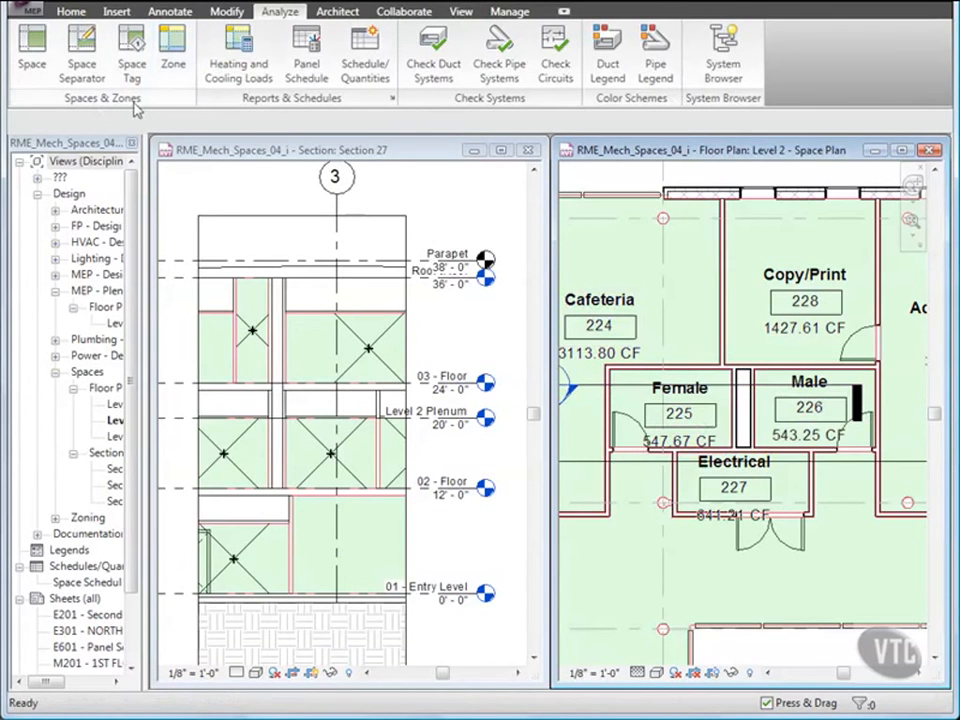
pyautogui.click(34, 45)
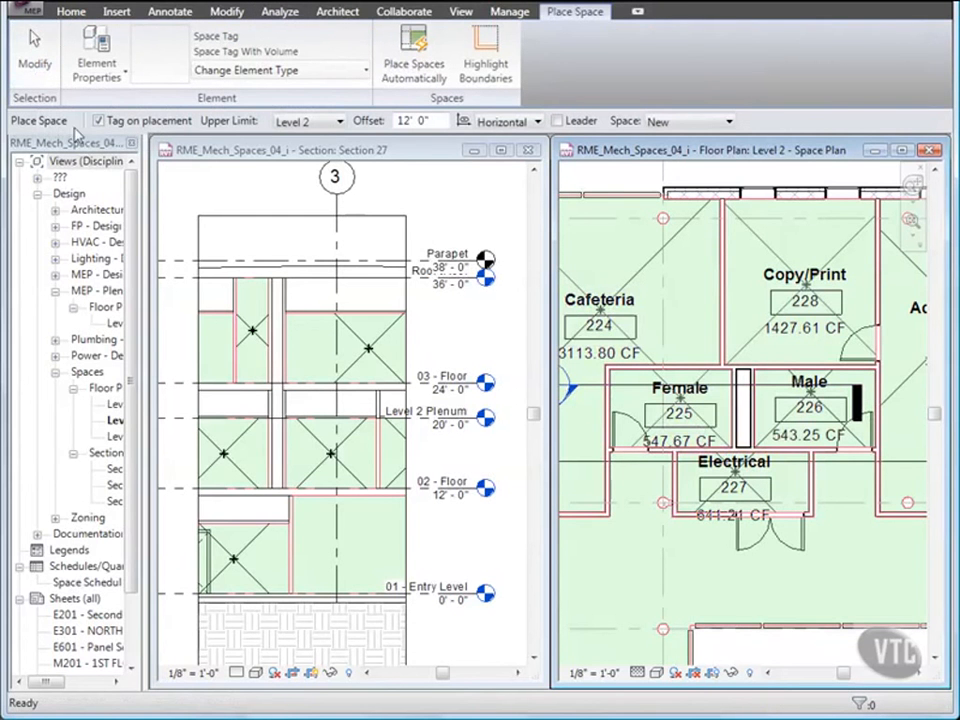
pyautogui.click(330, 122)
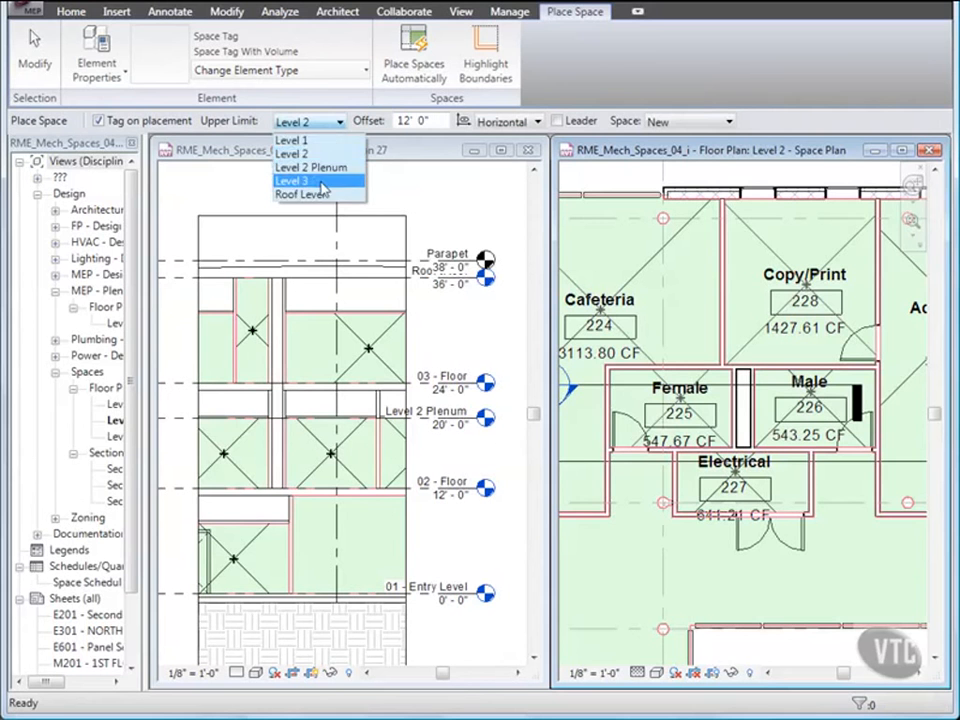
pyautogui.click(322, 187)
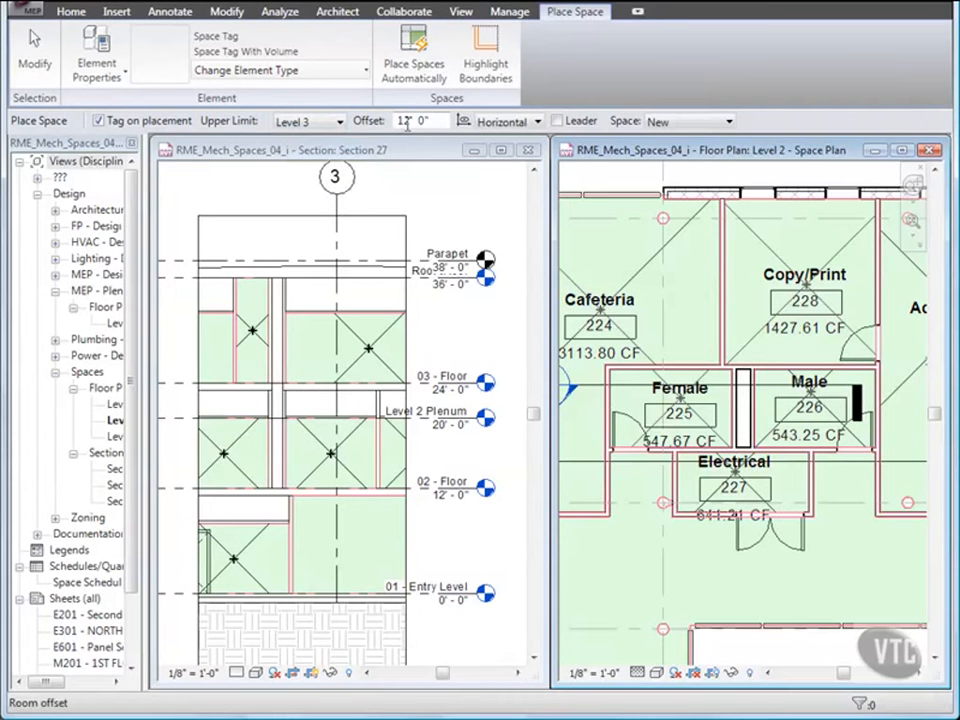
pyautogui.moveTo(410, 122); pyautogui.dragTo(383, 128)
pyautogui.write('0')
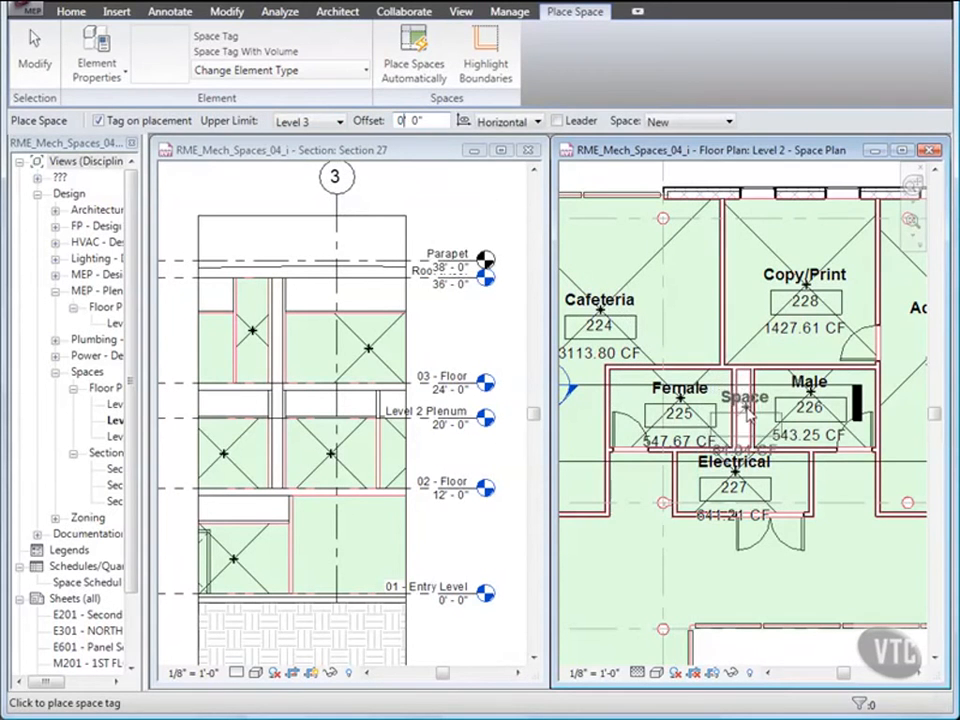
pyautogui.scroll(3, 744, 408)
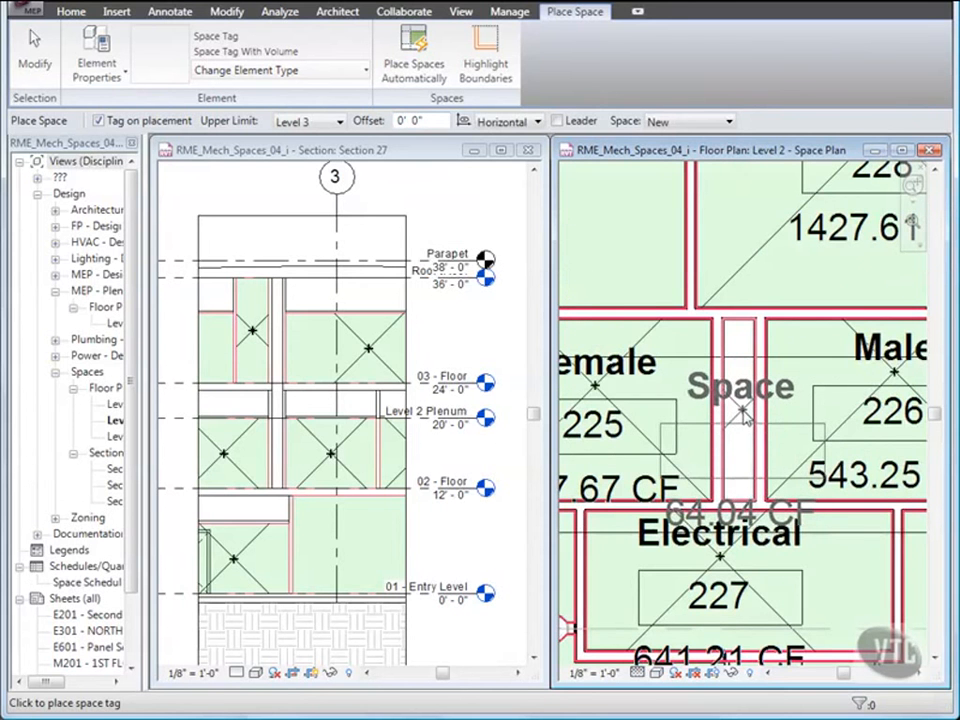
pyautogui.click(744, 413)
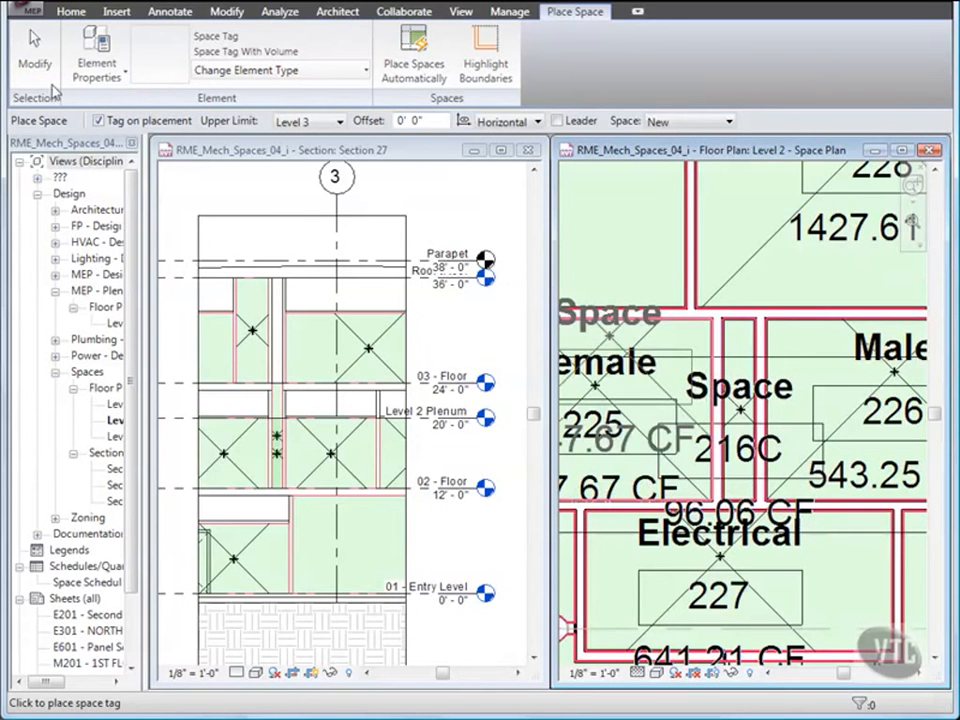
pyautogui.click(33, 66)
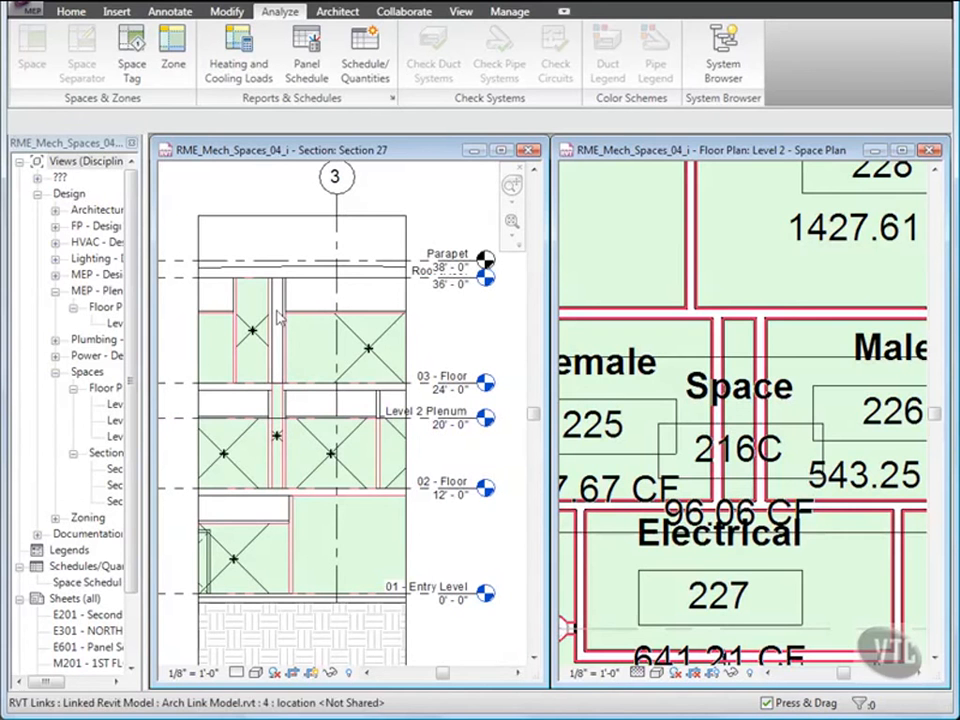
# In the section, set the restroom chase space's upper limit to Roof Level with a limit offset of 4'
pyautogui.click(740, 449)
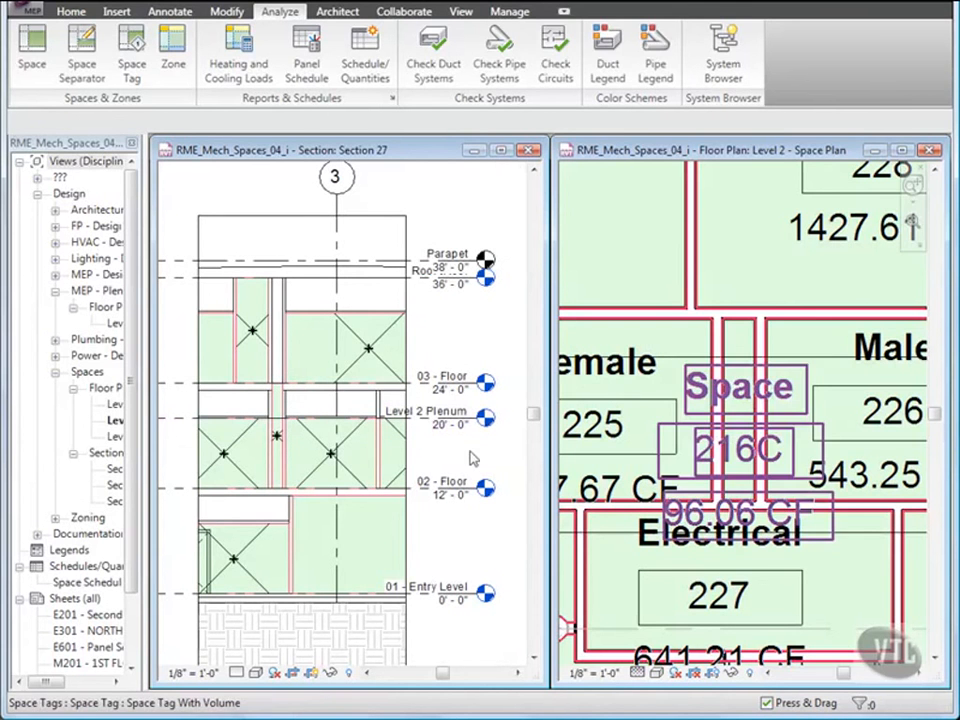
pyautogui.click(455, 459)
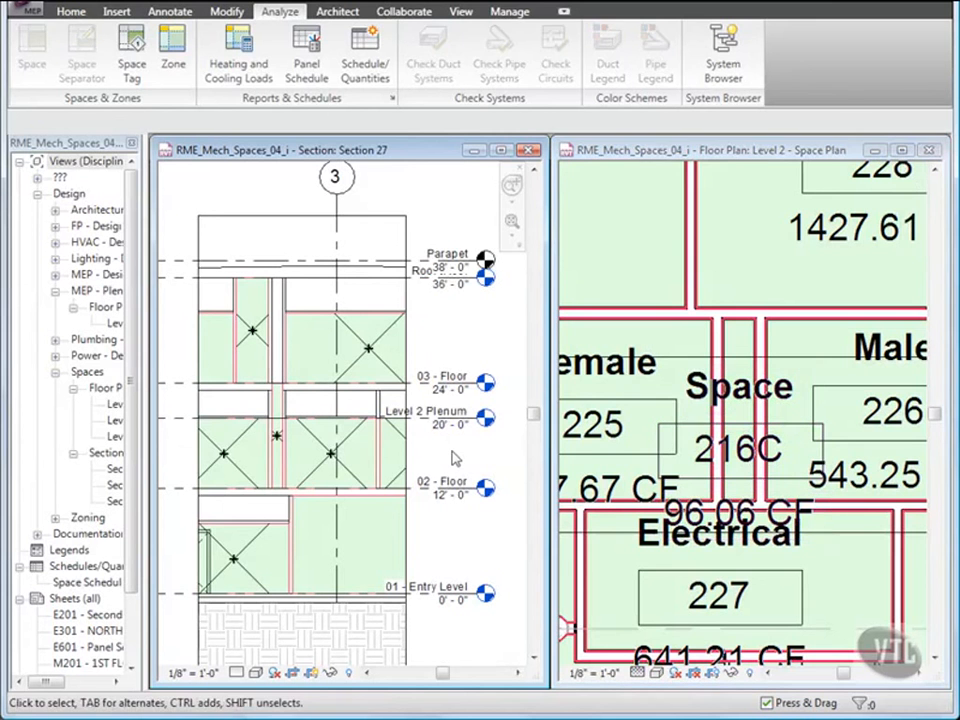
pyautogui.click(281, 415)
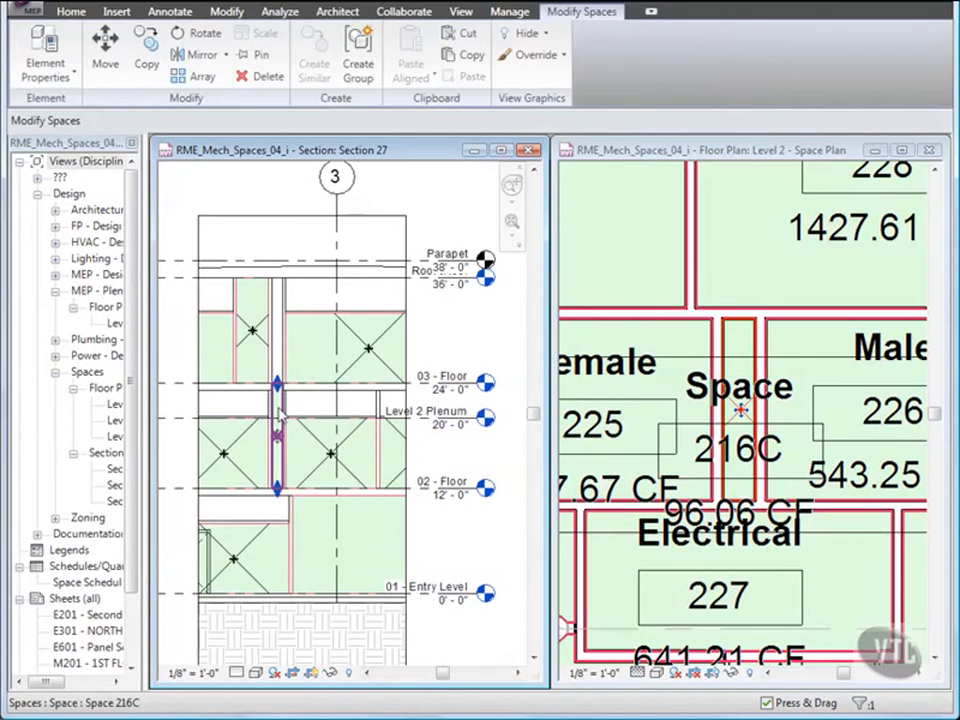
pyautogui.rightClick(281, 413)
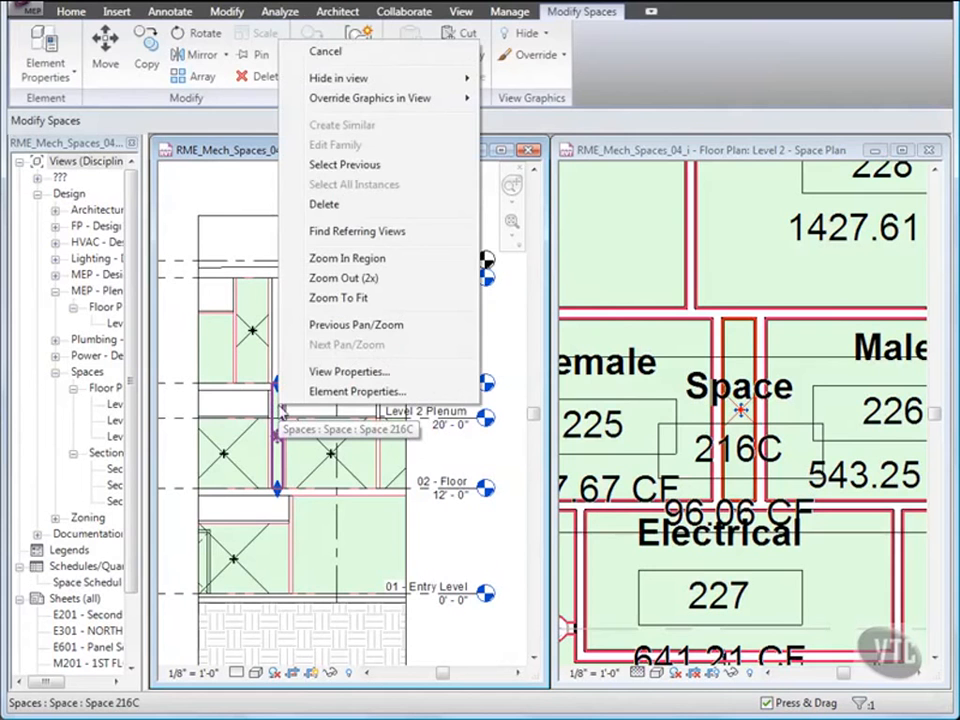
pyautogui.click(350, 391)
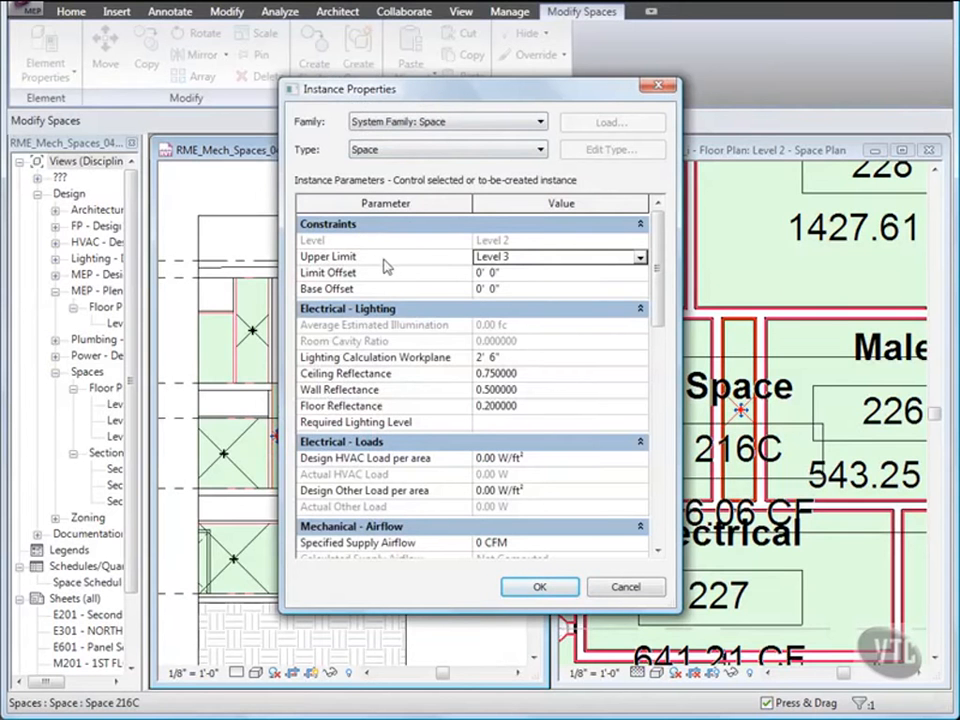
pyautogui.click(640, 258)
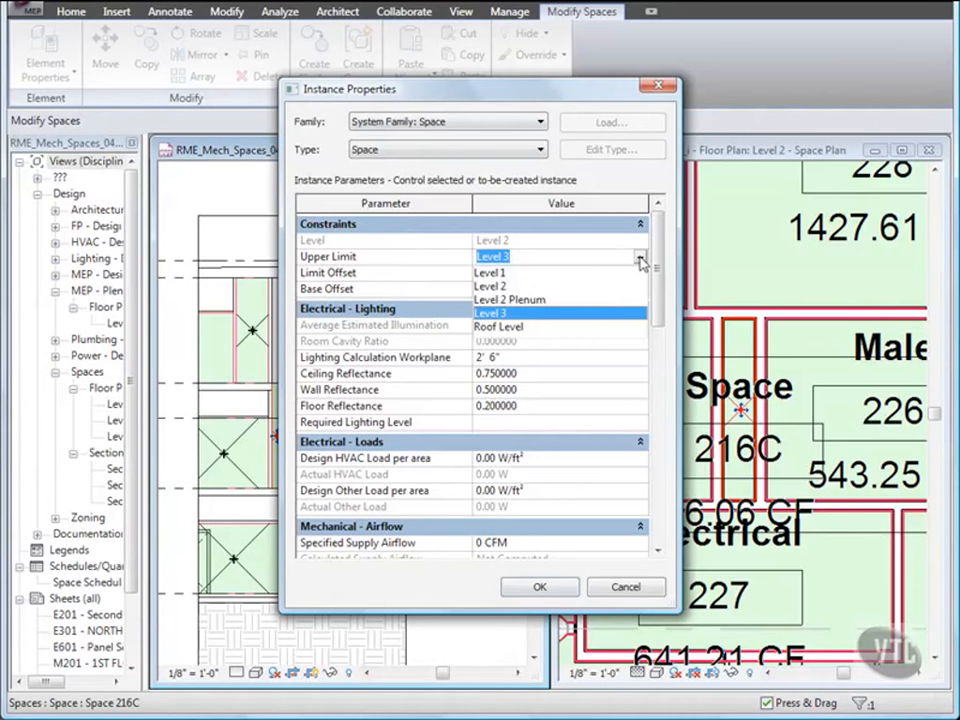
pyautogui.click(516, 327)
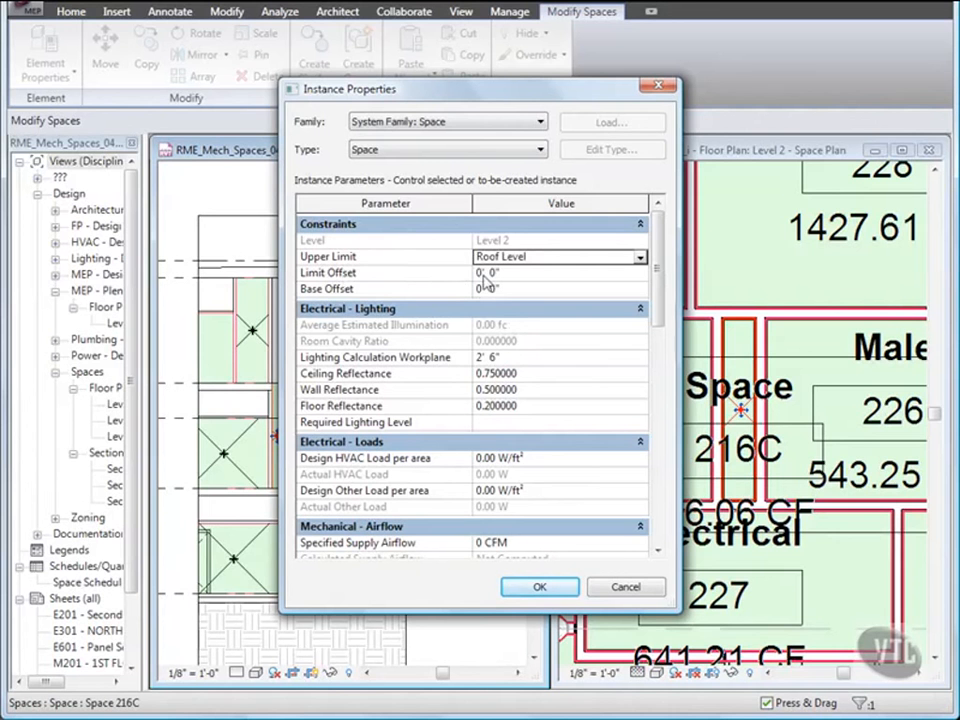
pyautogui.click(482, 272)
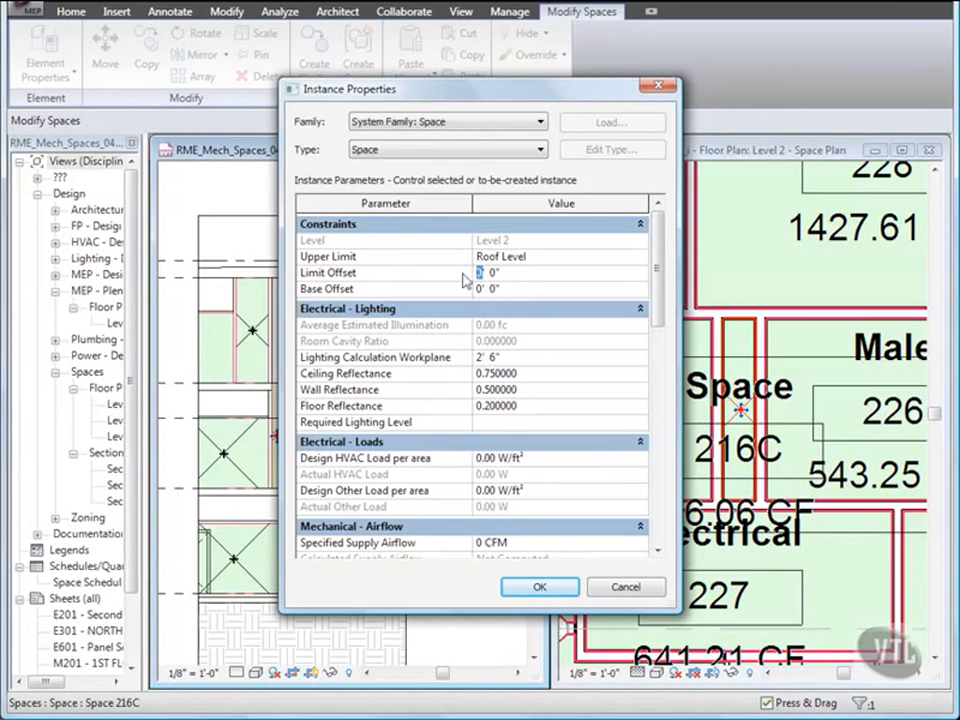
pyautogui.write('4')
# Name the chase space Chase, set its number to 225PC, and apply its instance properties
pyautogui.moveTo(658, 272); pyautogui.dragTo(662, 437)
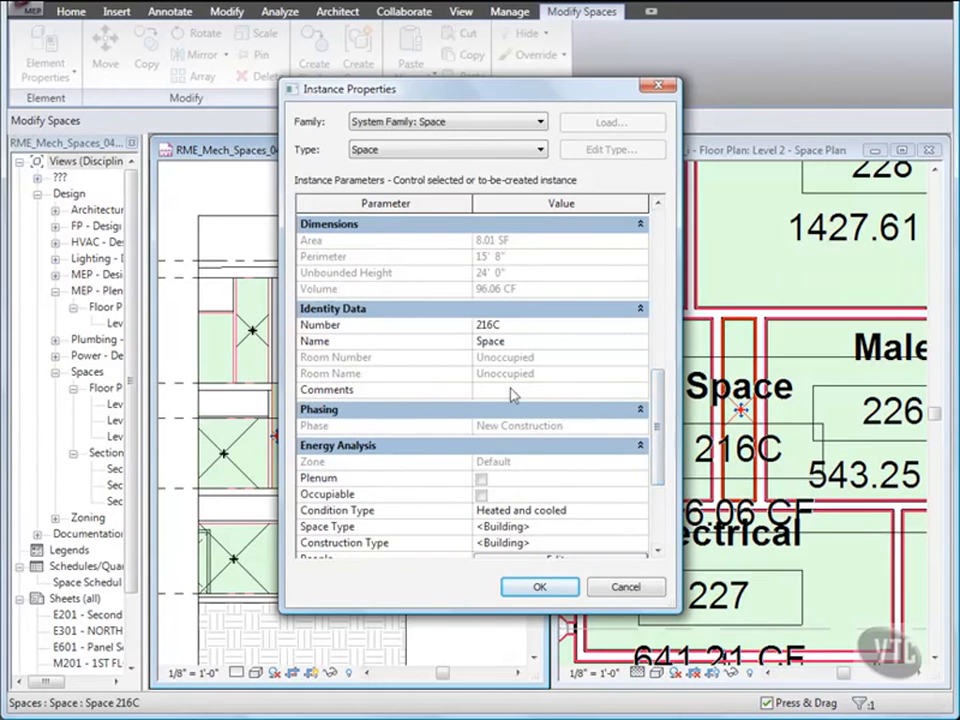
pyautogui.click(510, 341)
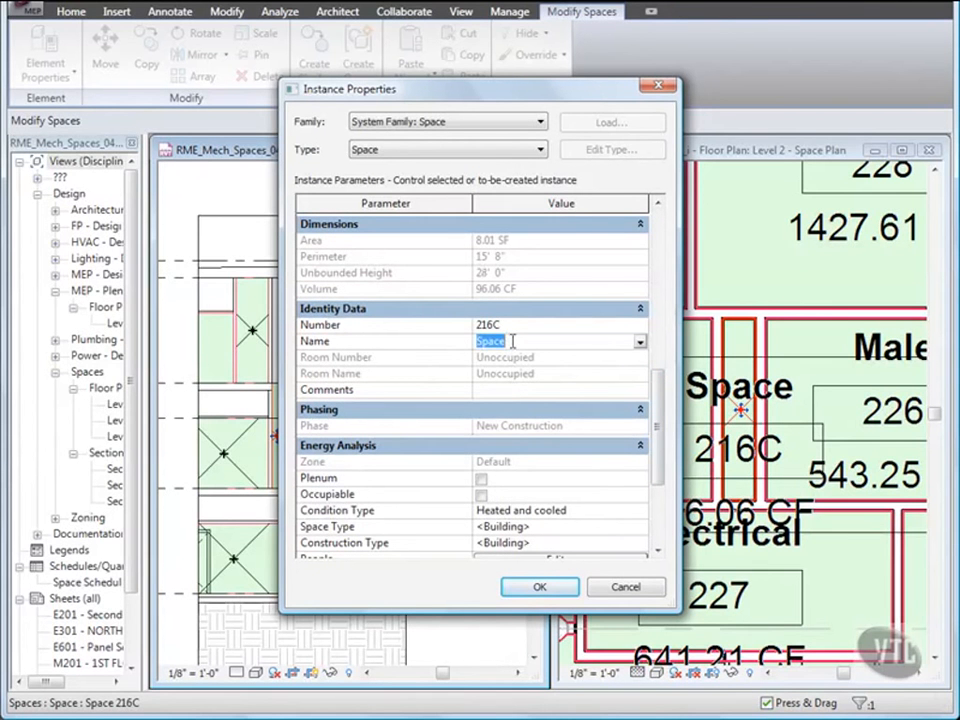
pyautogui.write('Chase')
pyautogui.click(497, 325)
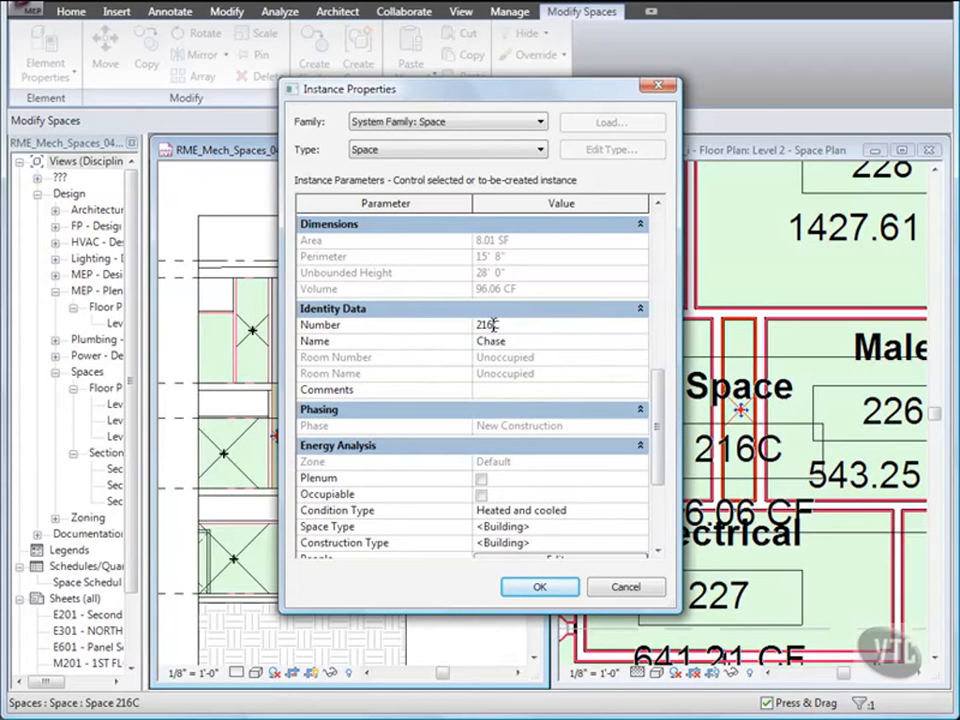
pyautogui.press('BackSpace')
pyautogui.press('BackSpace')
pyautogui.write('25P')
pyautogui.click(540, 587)
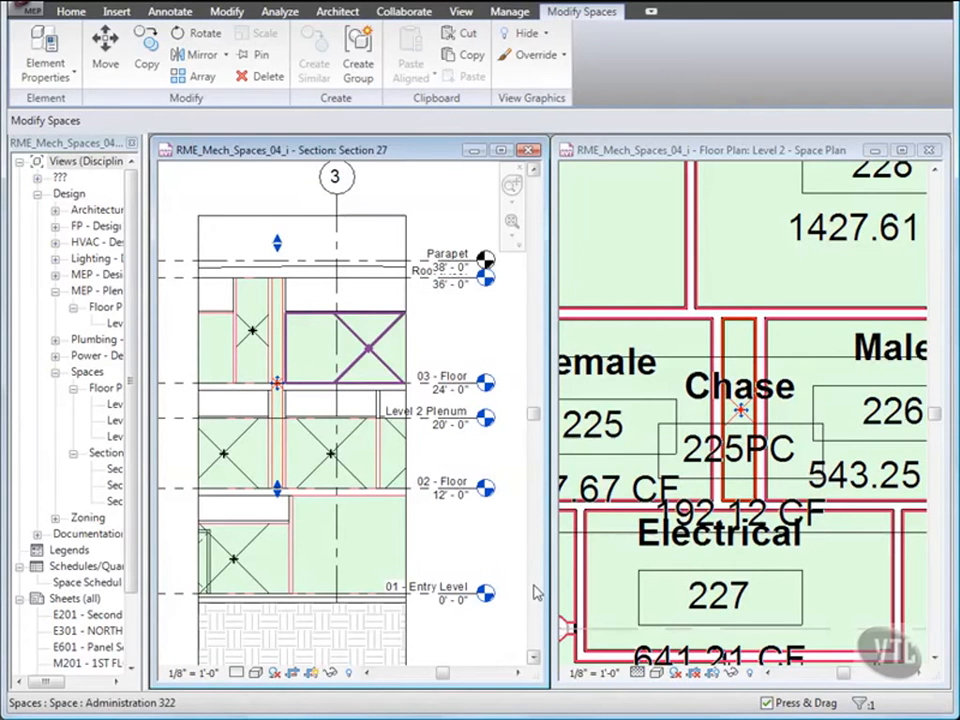
pyautogui.press('Escape')
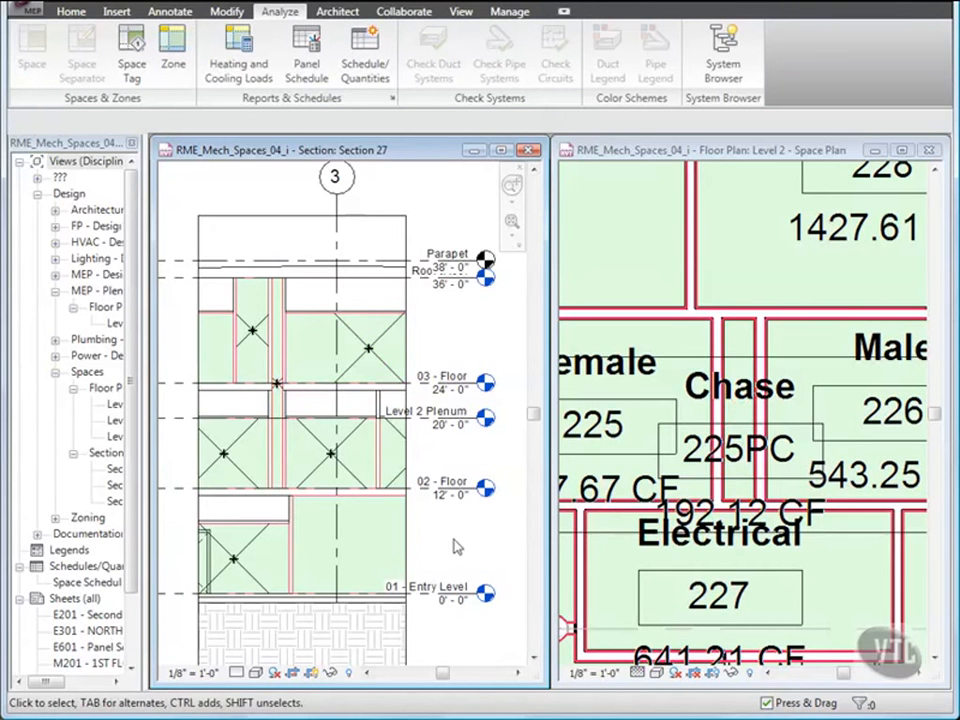
# Open the Level 3 - Space Plan maximized, with the whole floor plan fitted in view
pyautogui.click(113, 436)
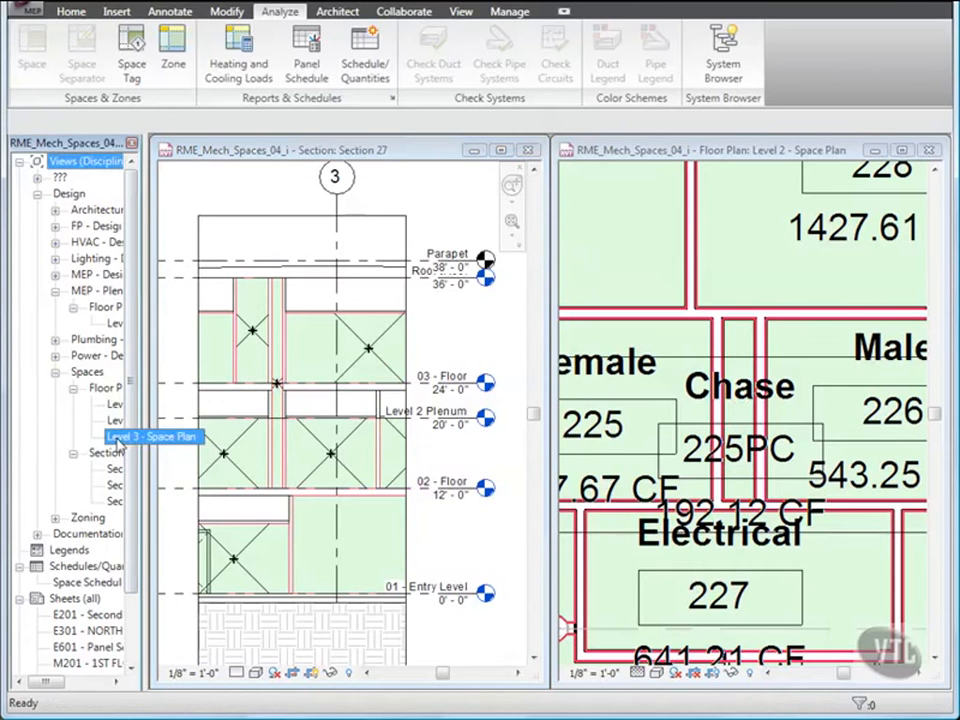
pyautogui.doubleClick(115, 438)
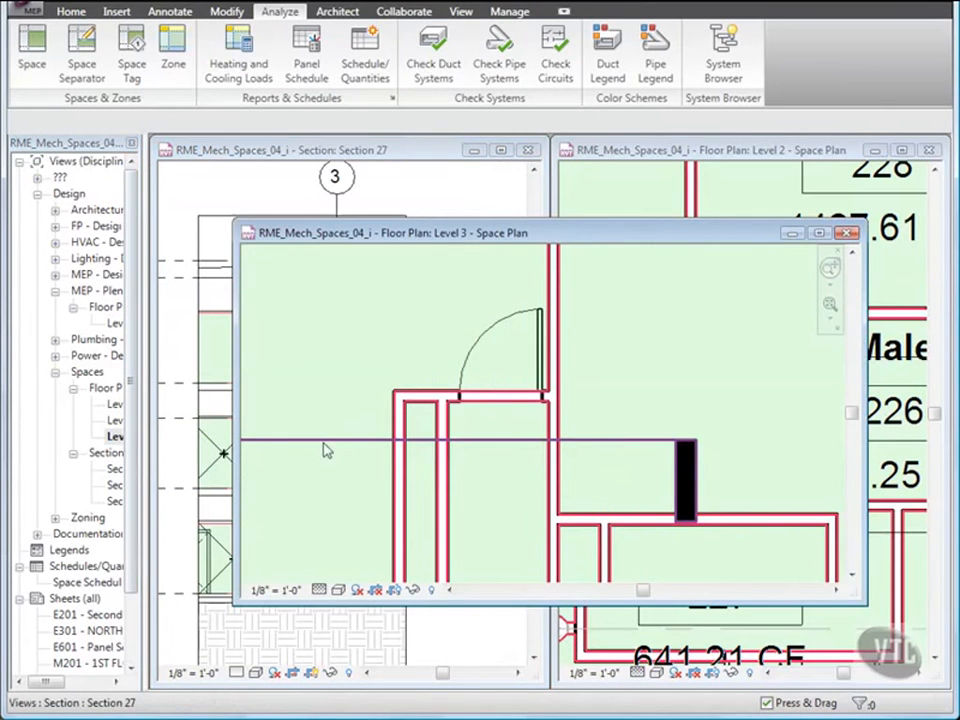
pyautogui.click(821, 238)
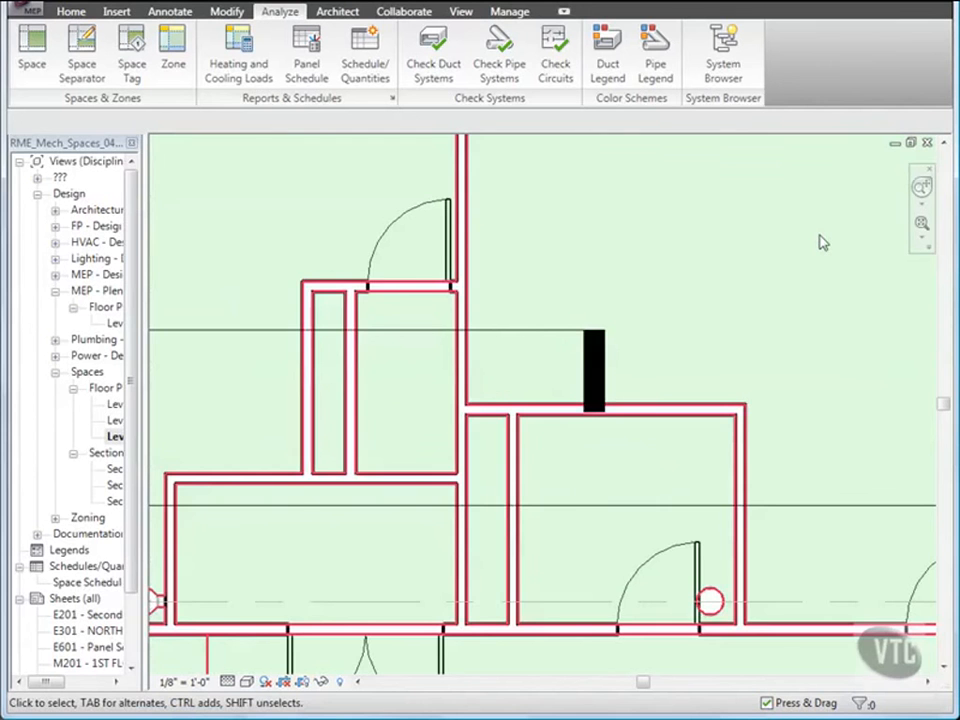
pyautogui.press('z')
pyautogui.press('f')
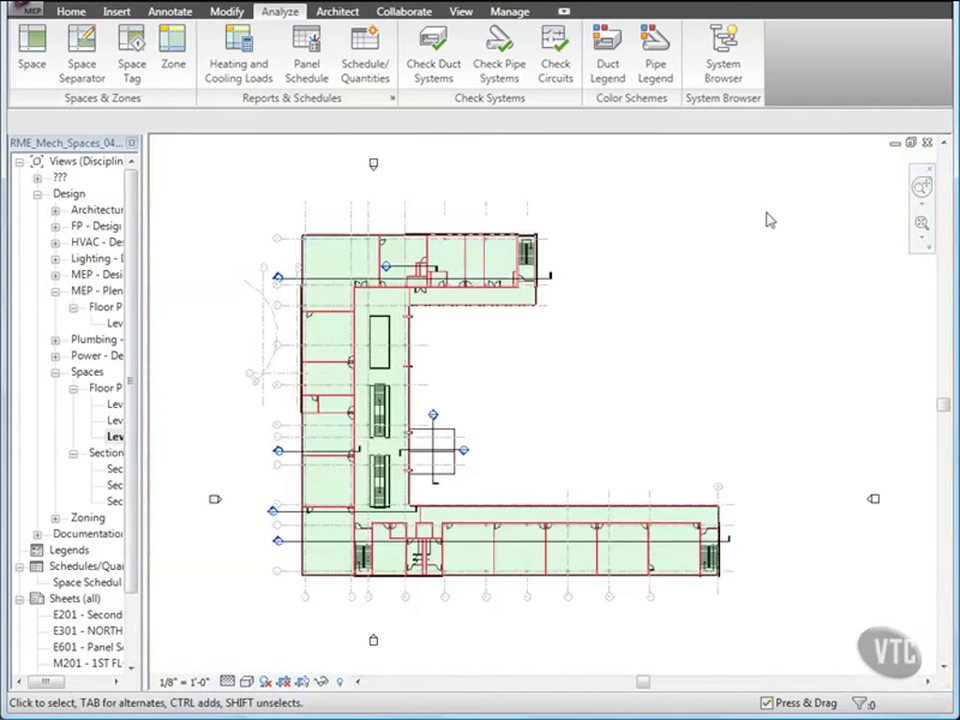
# Tag all untagged spaces in the Level 3 space plan with the Space Tag With Volume type
pyautogui.click(175, 14)
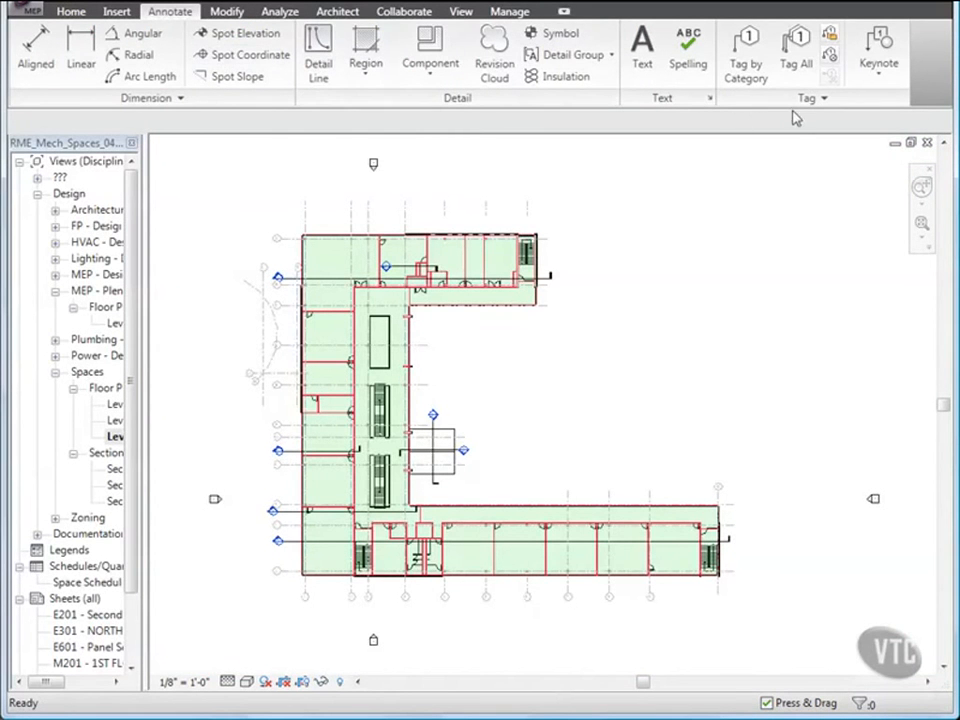
pyautogui.click(796, 55)
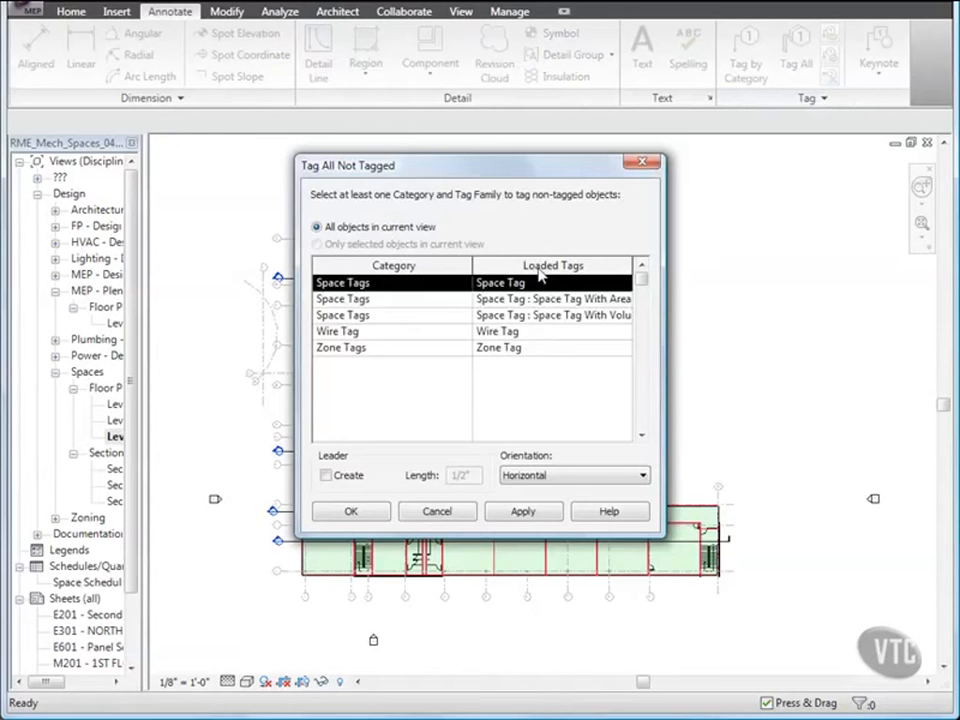
pyautogui.click(522, 316)
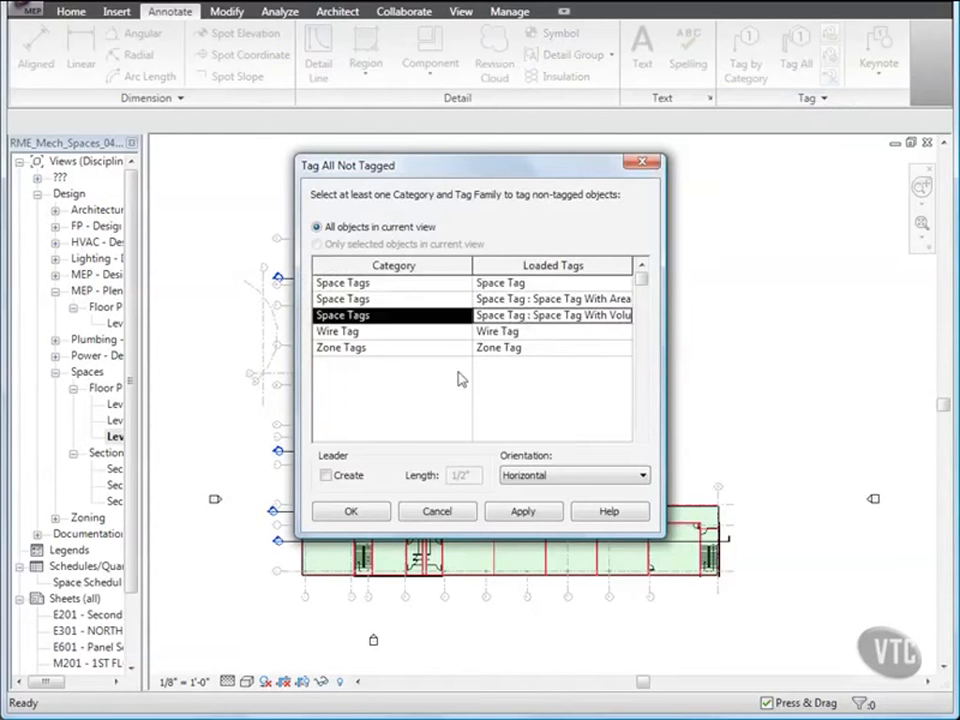
pyautogui.click(349, 511)
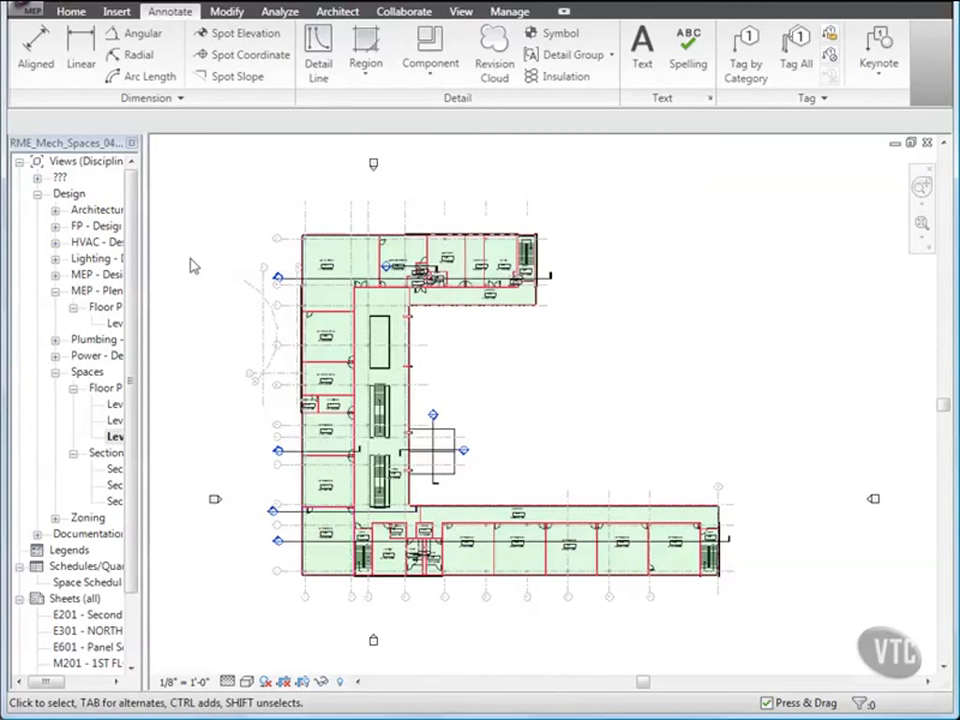
# Close the RME_Mech_Spaces_04_i project
pyautogui.click(30, 18)
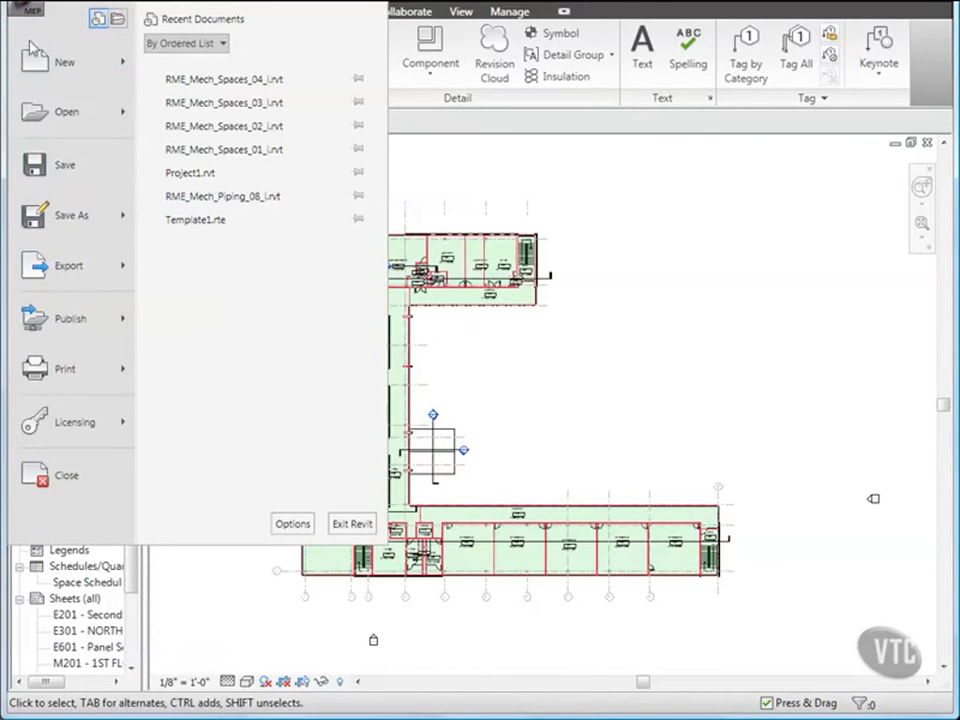
pyautogui.click(80, 478)
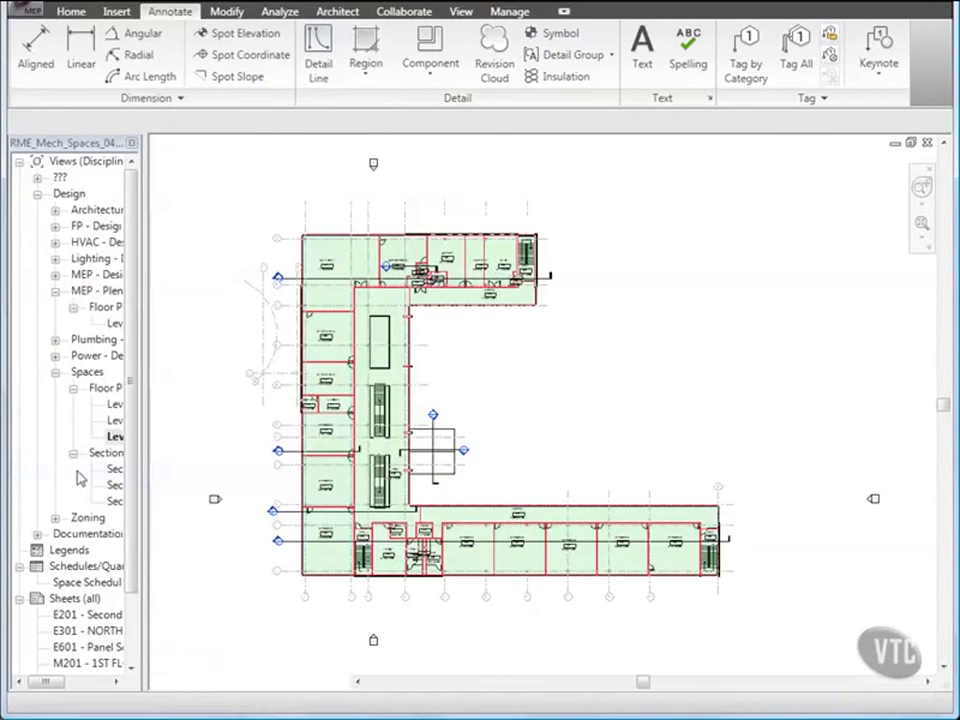
pyautogui.click(296, 394)
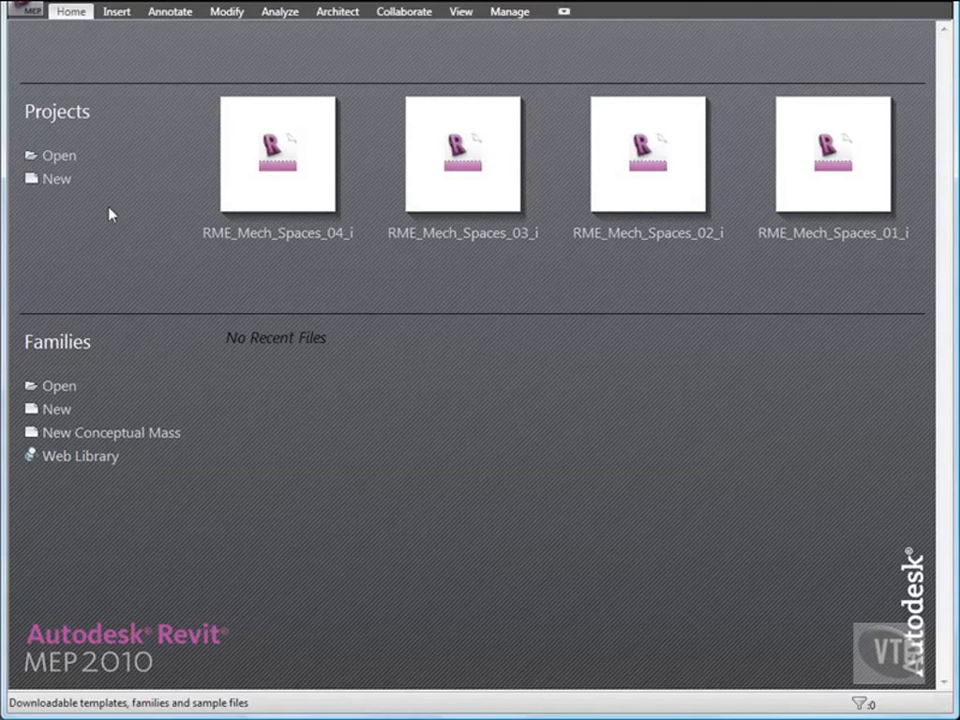
# Open the RME_Mech_Zones_01_i project from the 02_Mechanical Systems training folder
pyautogui.click(34, 20)
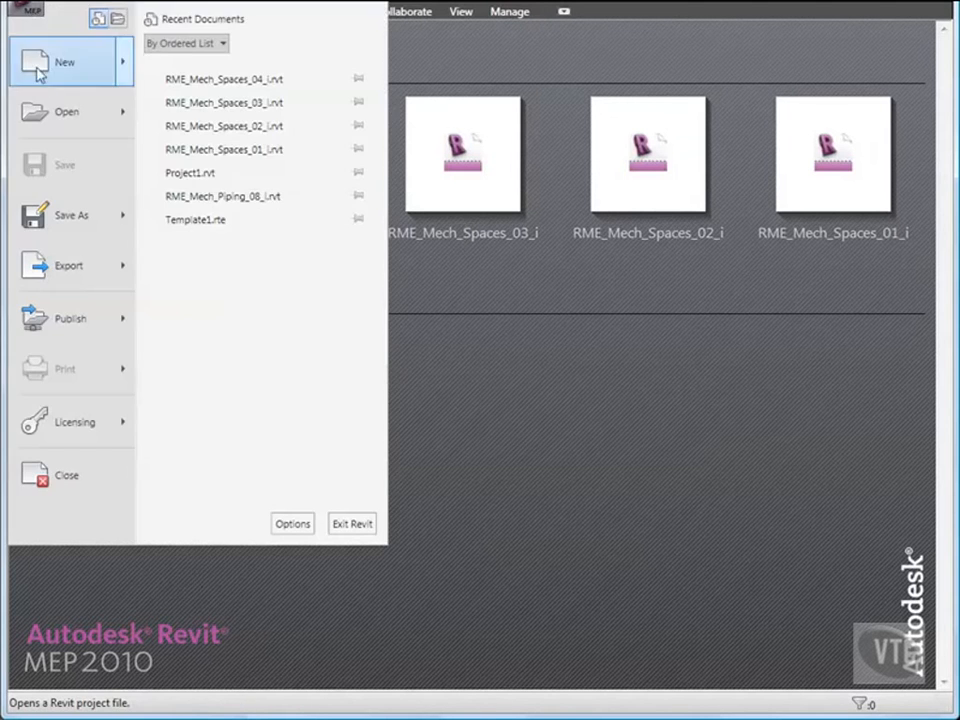
pyautogui.click(50, 112)
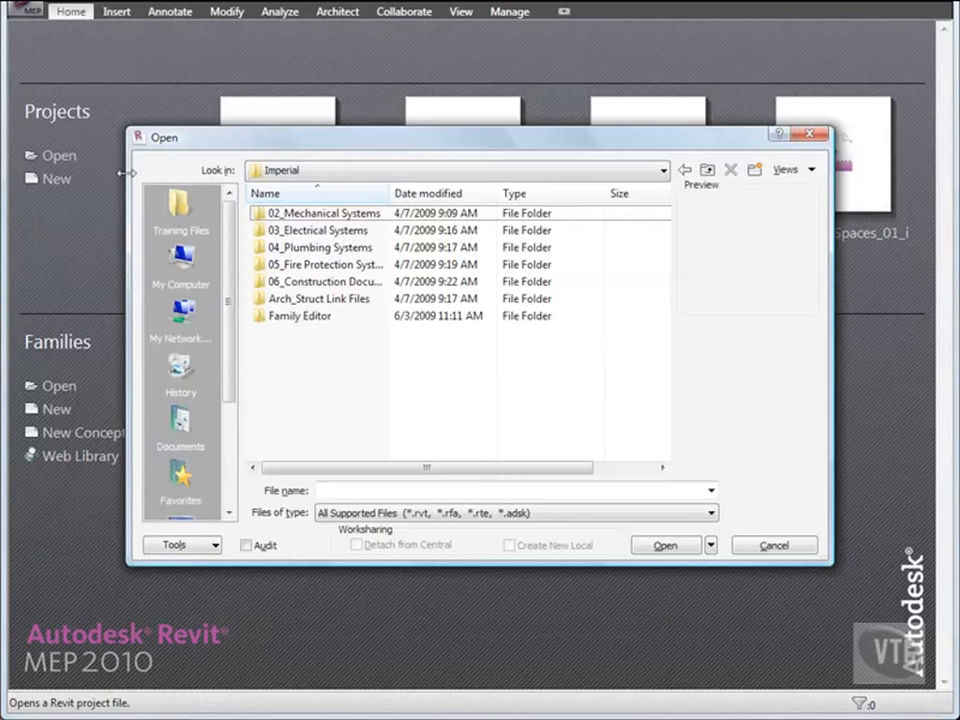
pyautogui.doubleClick(317, 220)
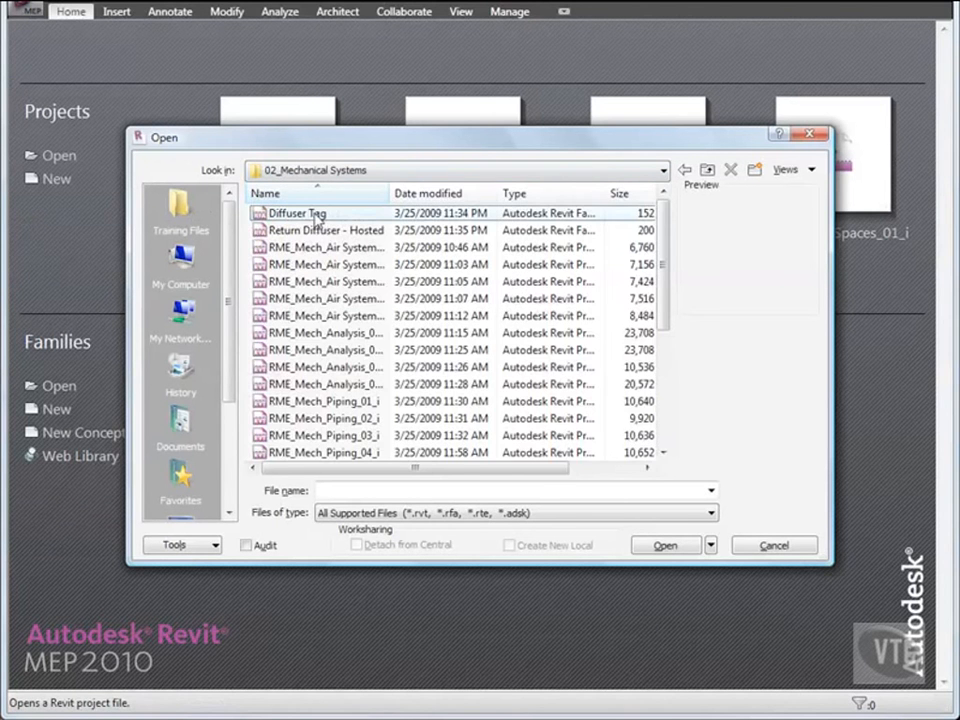
pyautogui.doubleClick(390, 194)
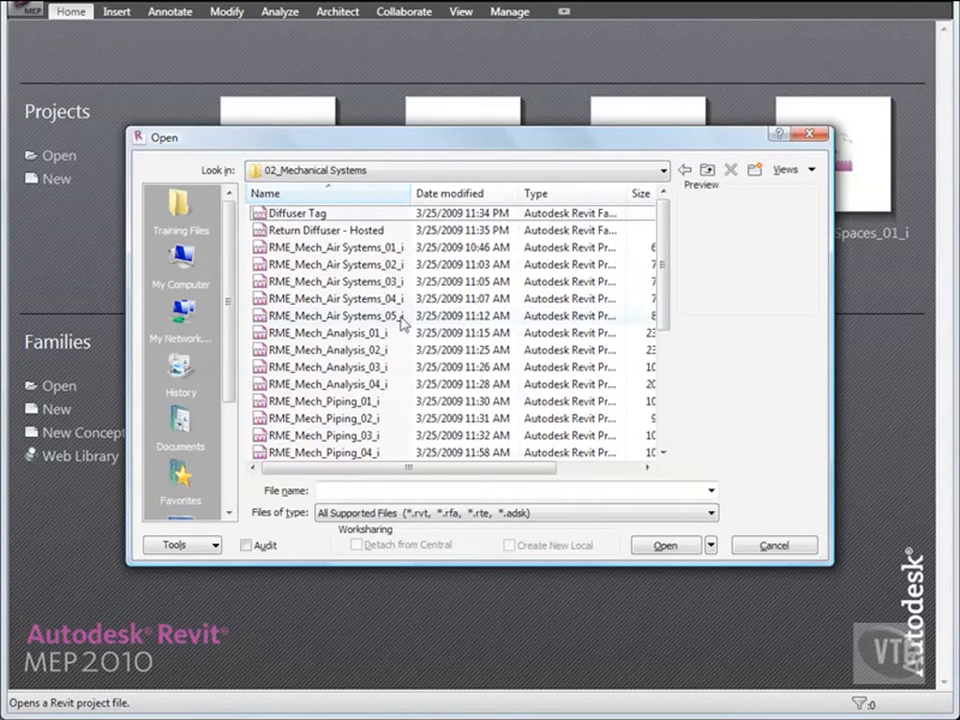
pyautogui.scroll(-4, 393, 333)
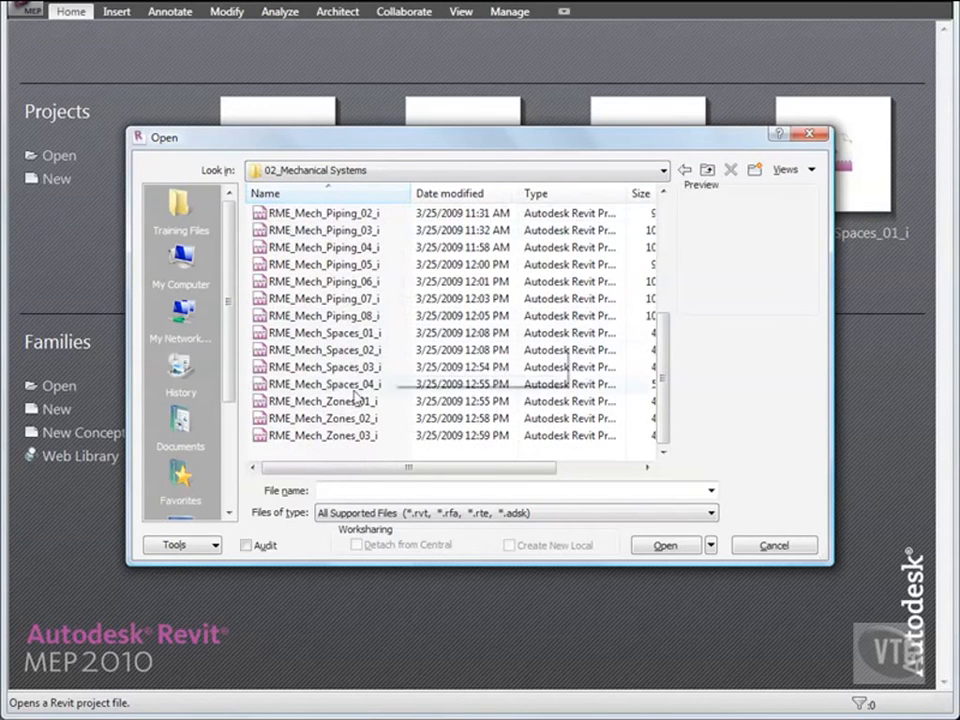
pyautogui.doubleClick(350, 402)
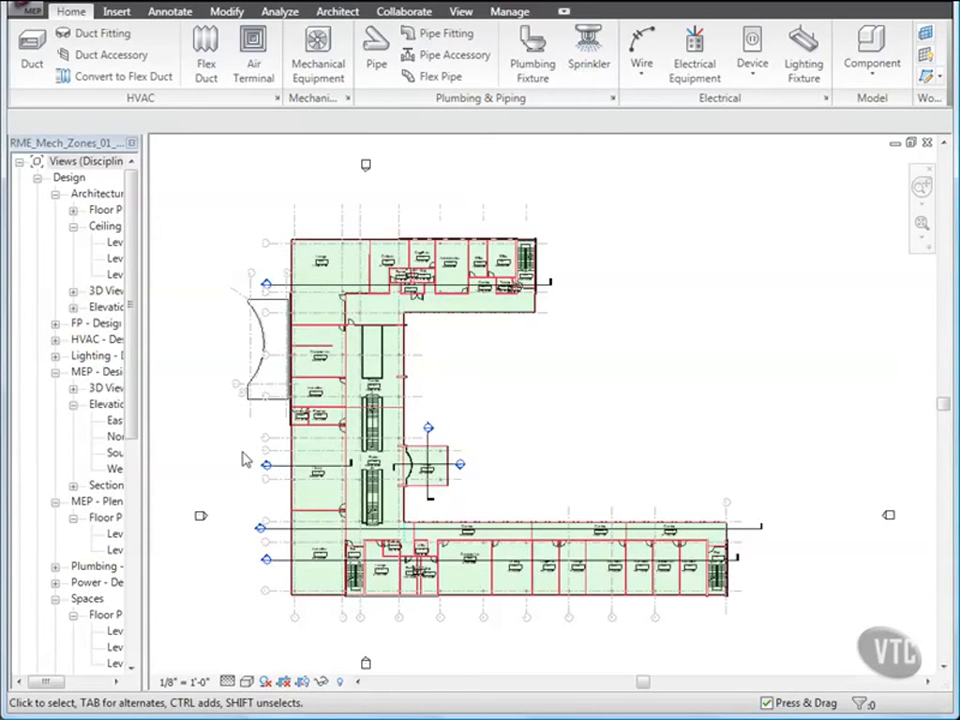
# Check the visibility of the Spaces subcategories in the Level 2 - Zoning plan, and locate the Zoning floor plans in the project browser
pyautogui.press('v')
pyautogui.press('g')
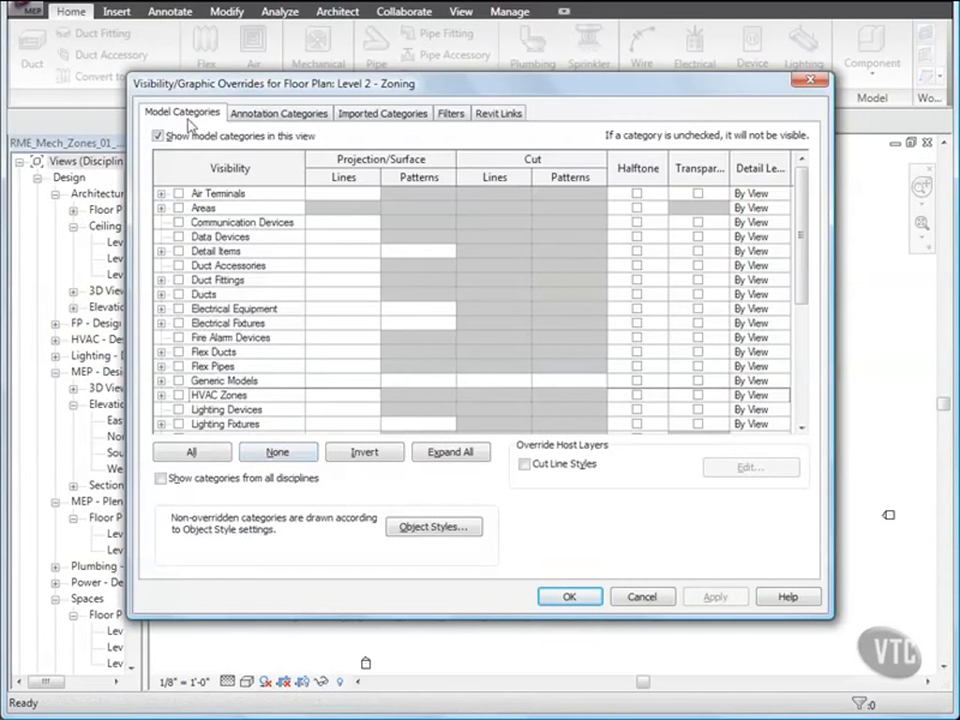
pyautogui.moveTo(801, 259); pyautogui.dragTo(805, 407)
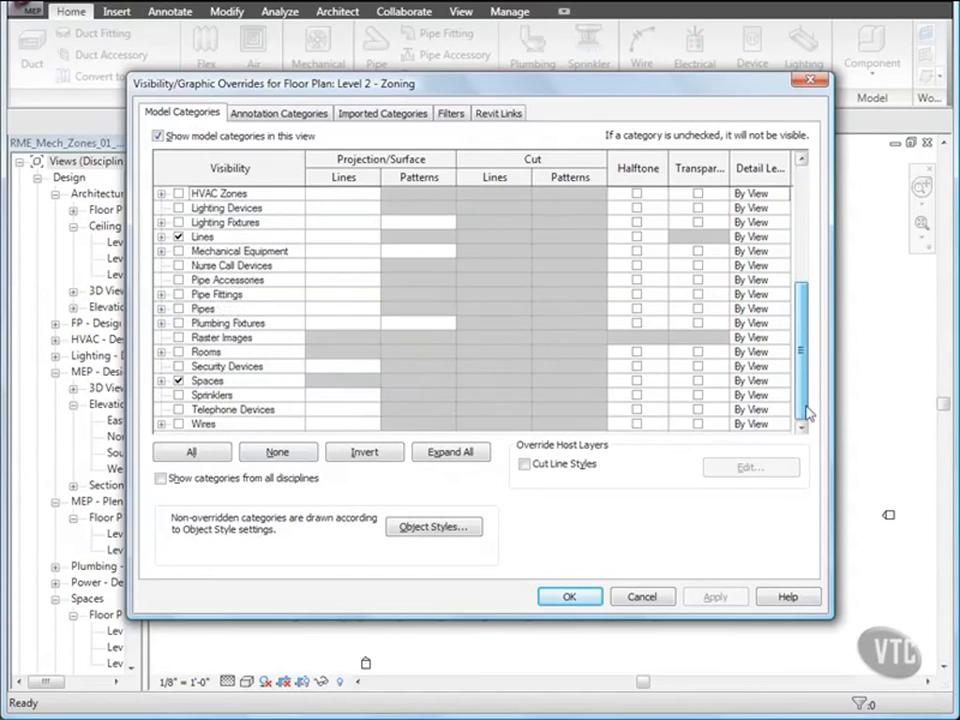
pyautogui.click(161, 381)
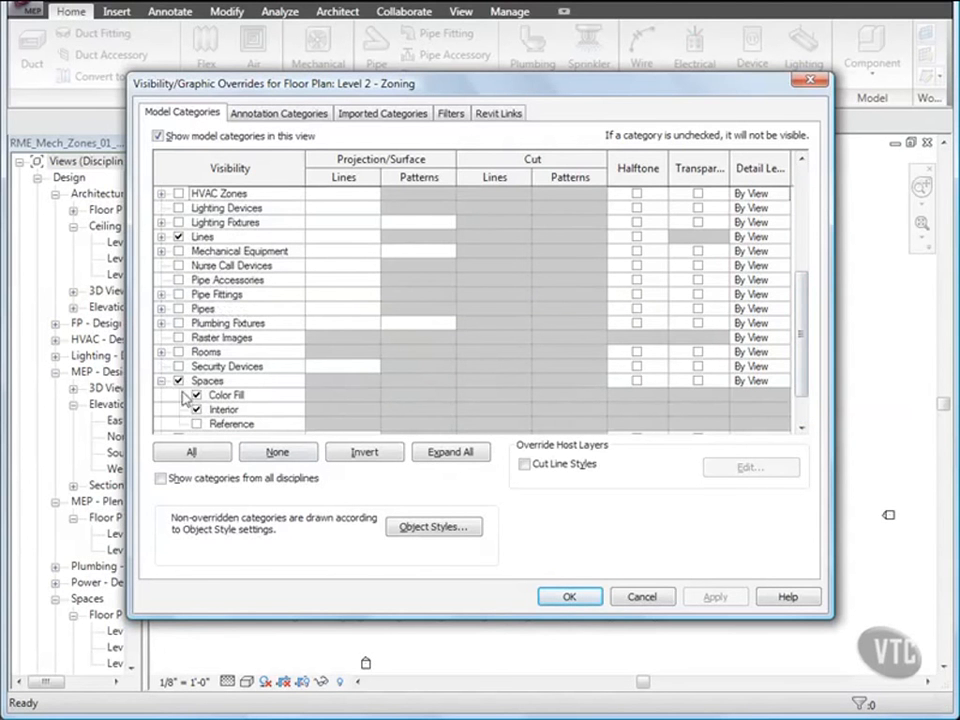
pyautogui.click(640, 597)
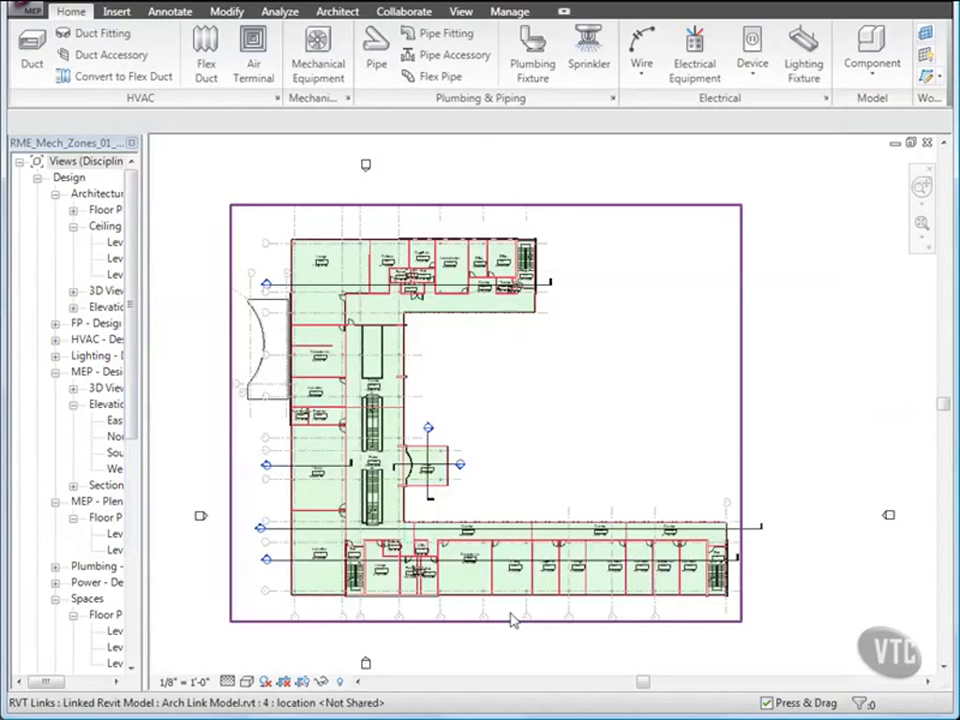
pyautogui.click(133, 262)
pyautogui.moveTo(133, 268); pyautogui.dragTo(140, 435)
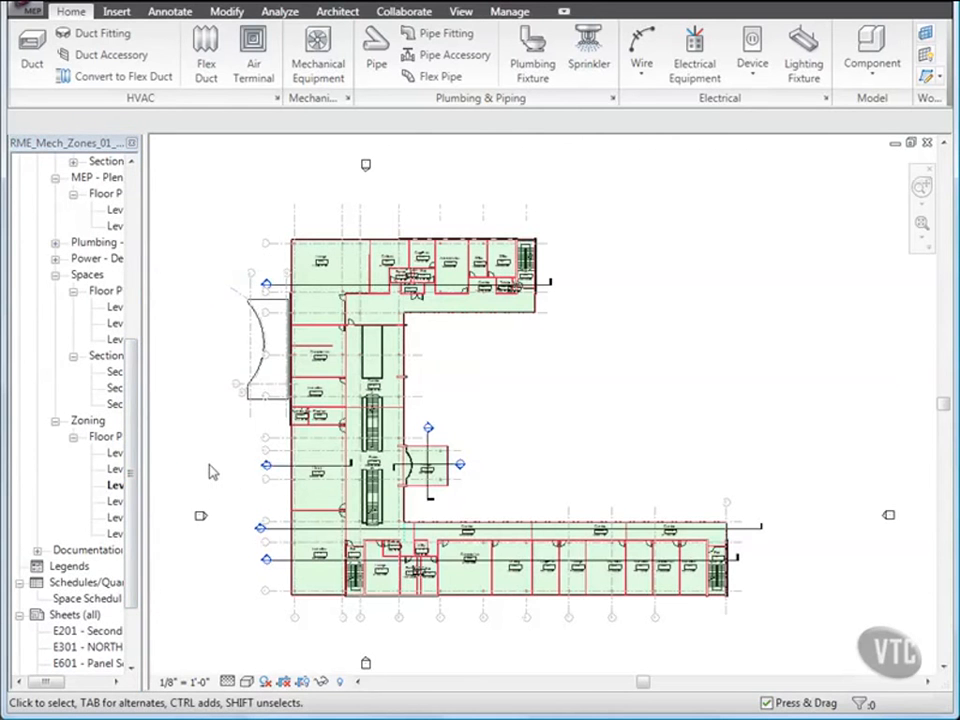
# Open the System Browser, check its view options, and list the spaces in the Default zone
pyautogui.click(280, 12)
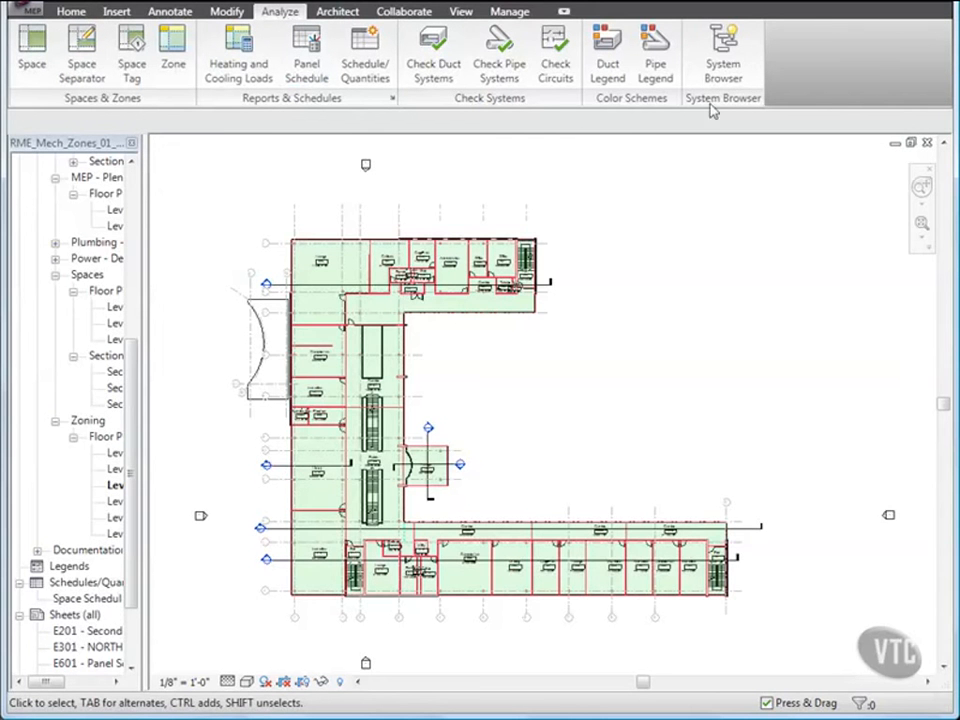
pyautogui.click(726, 66)
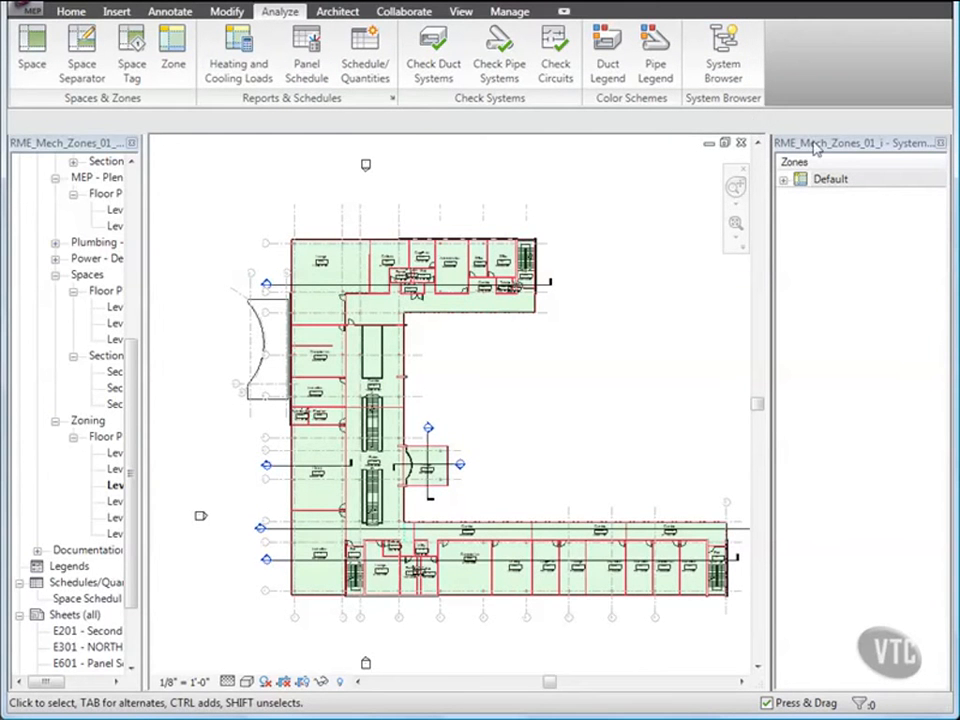
pyautogui.rightClick(818, 254)
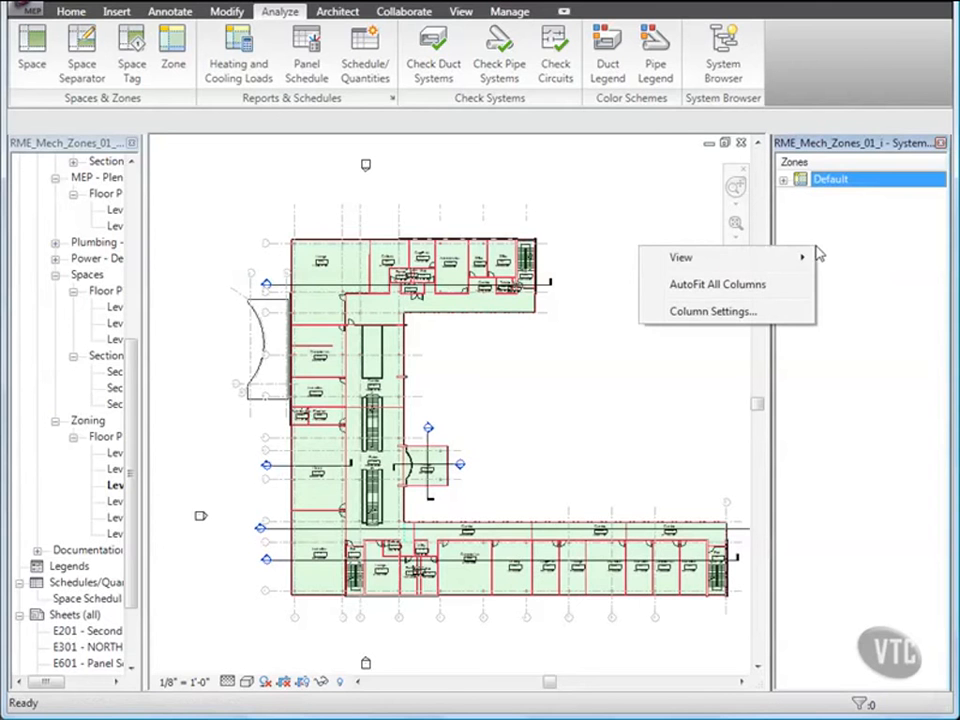
pyautogui.moveTo(777, 263)
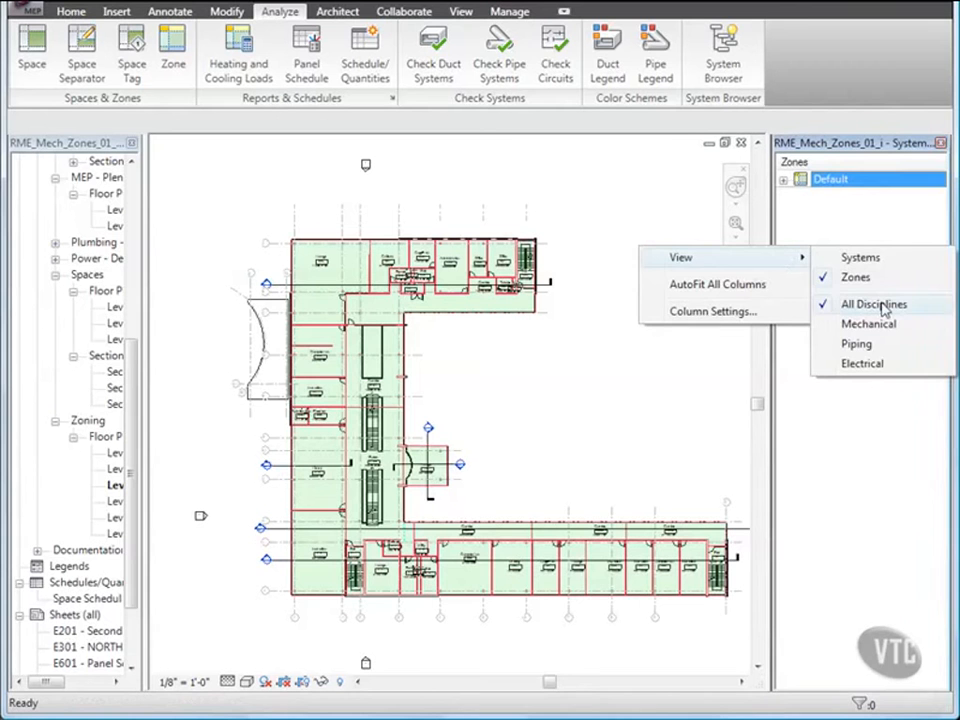
pyautogui.click(869, 236)
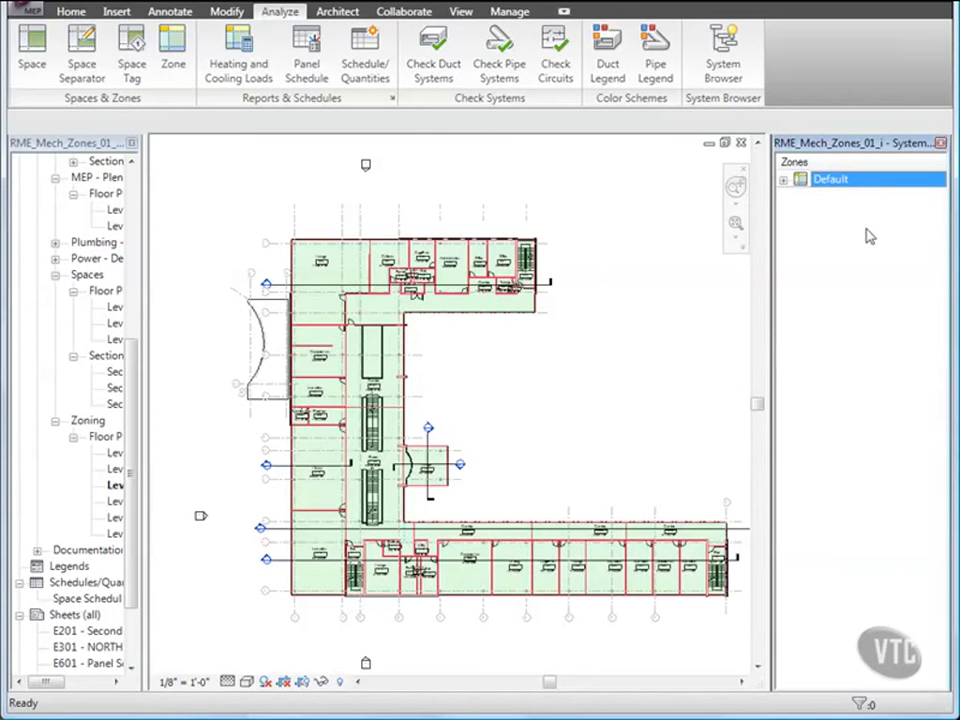
pyautogui.doubleClick(835, 186)
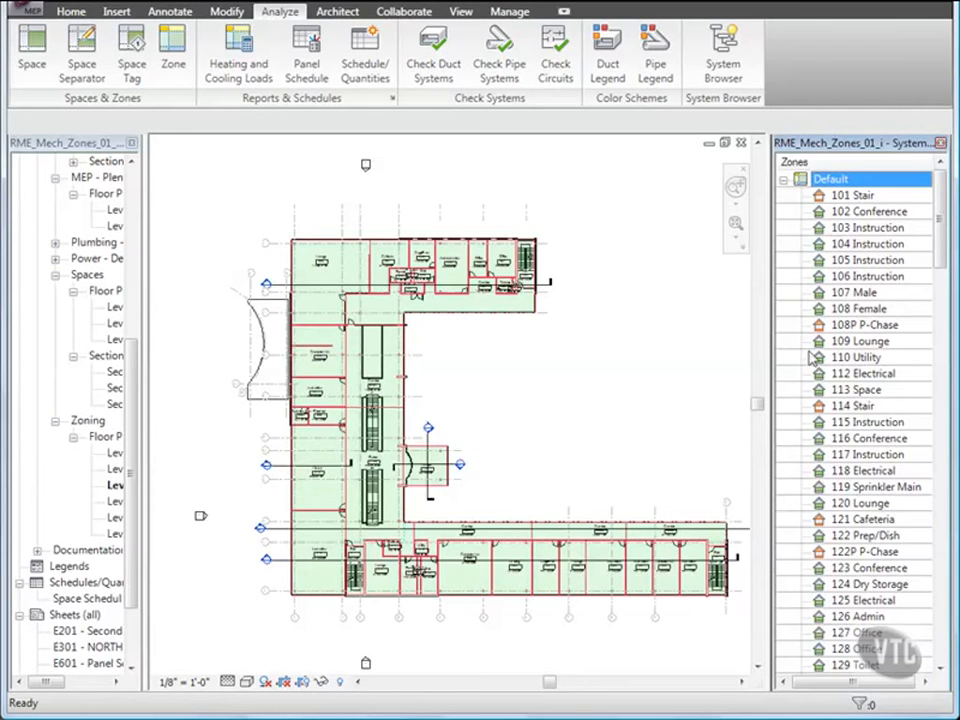
# Set the 121 Cafeteria space in the Default zone to Occupiable in its instance properties
pyautogui.doubleClick(858, 520)
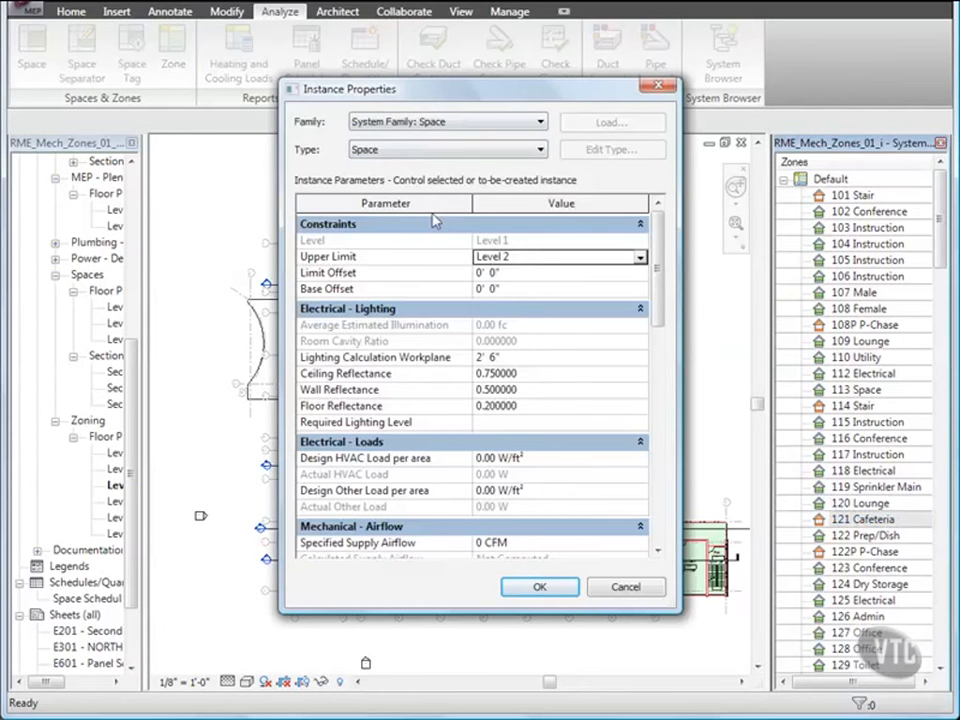
pyautogui.moveTo(658, 285); pyautogui.dragTo(676, 491)
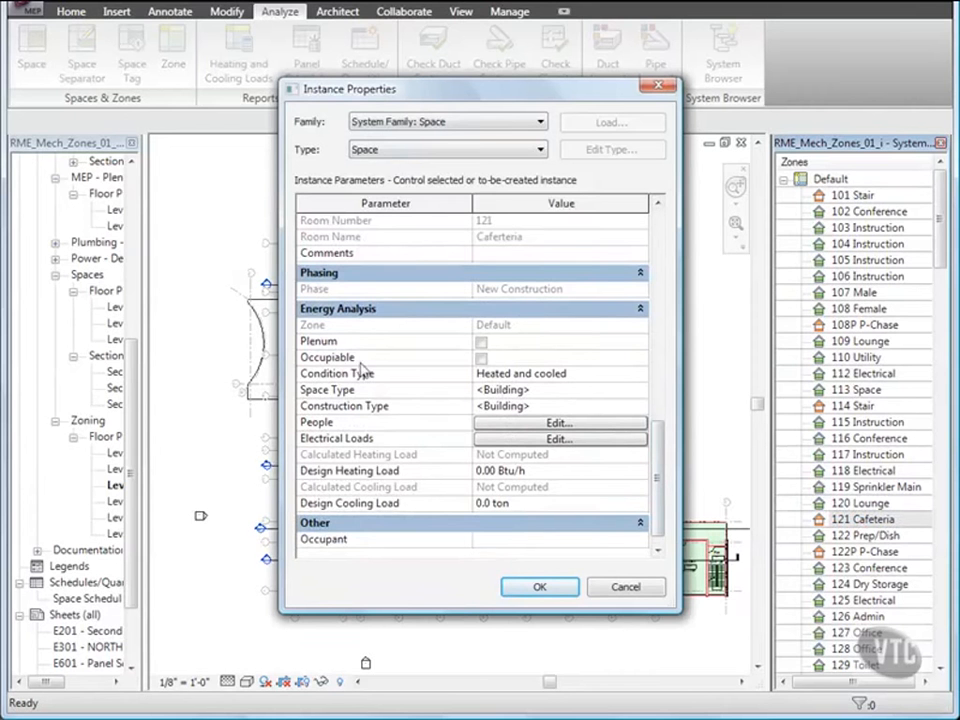
pyautogui.click(481, 357)
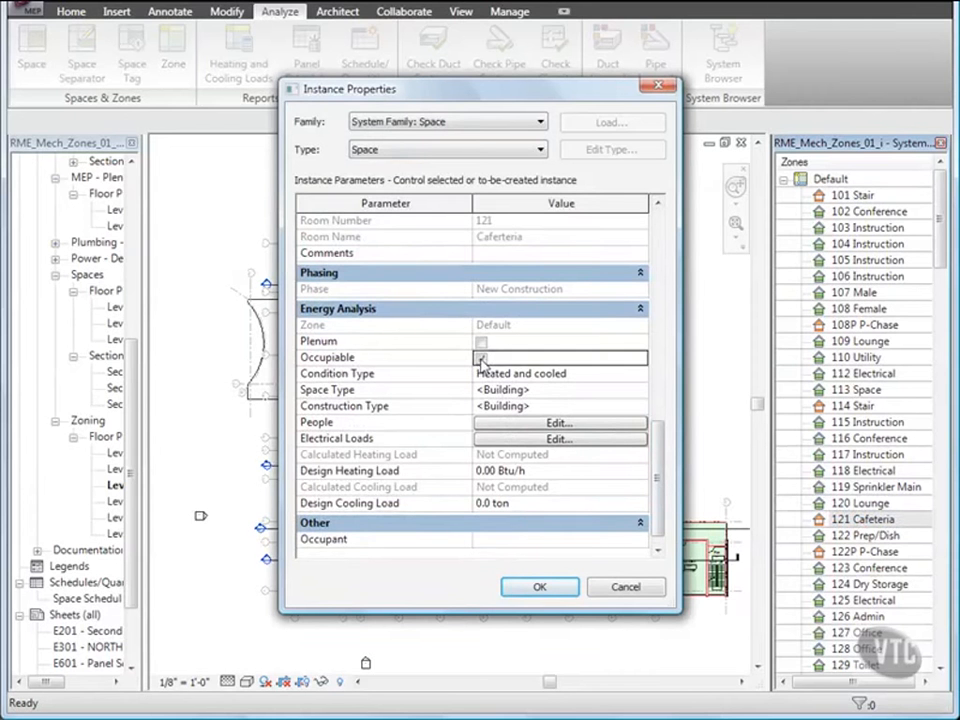
pyautogui.click(540, 588)
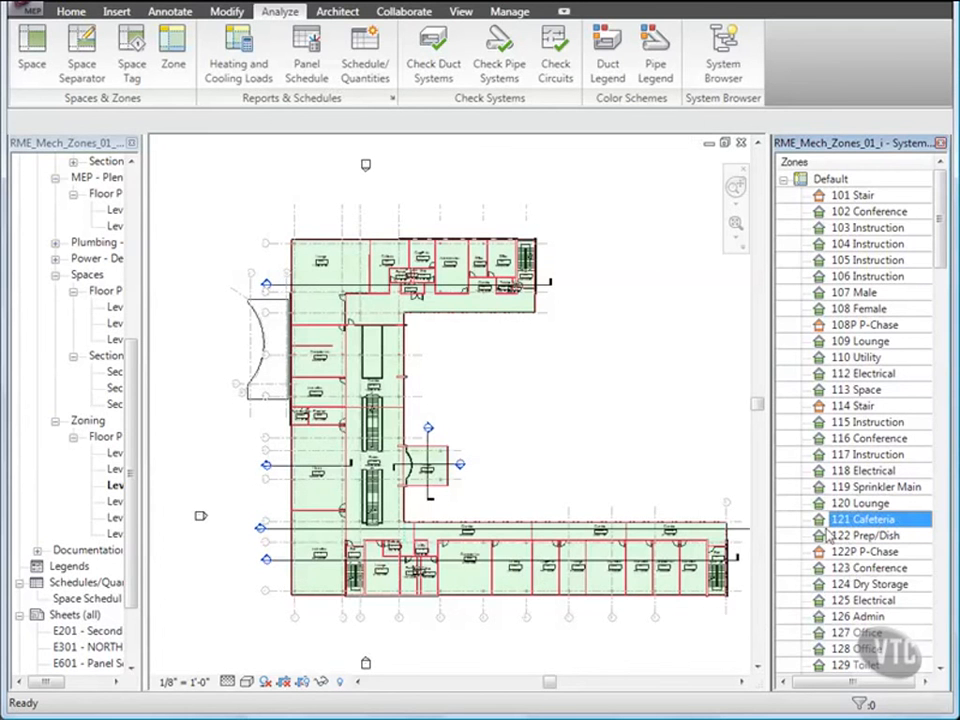
pyautogui.click(901, 523)
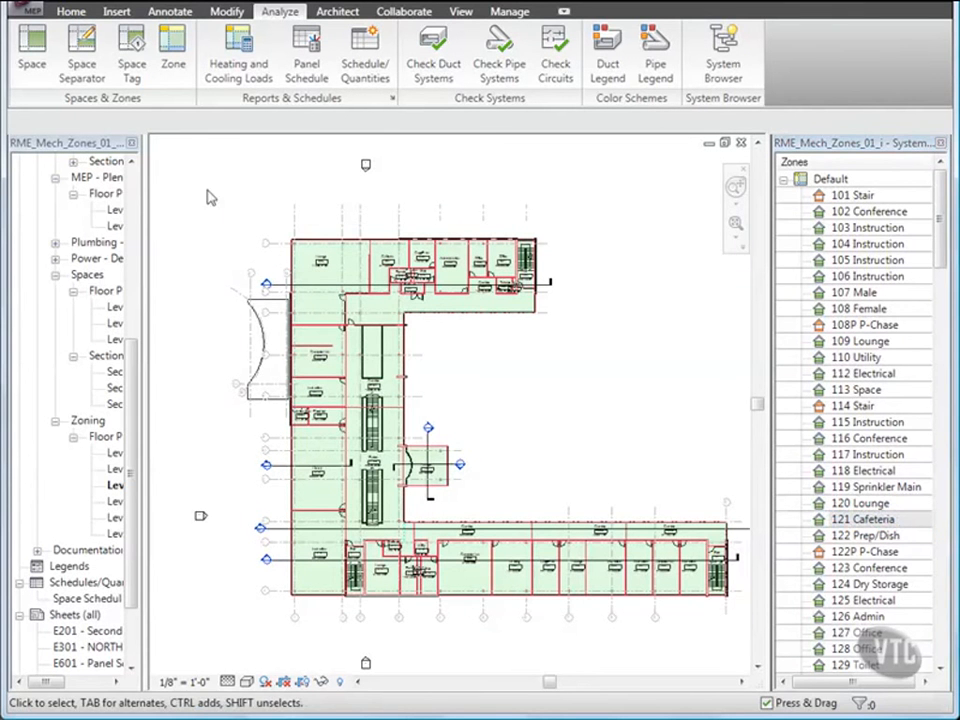
# Close the RME_Mech_Zones_01_i project without saving the changes
pyautogui.click(34, 16)
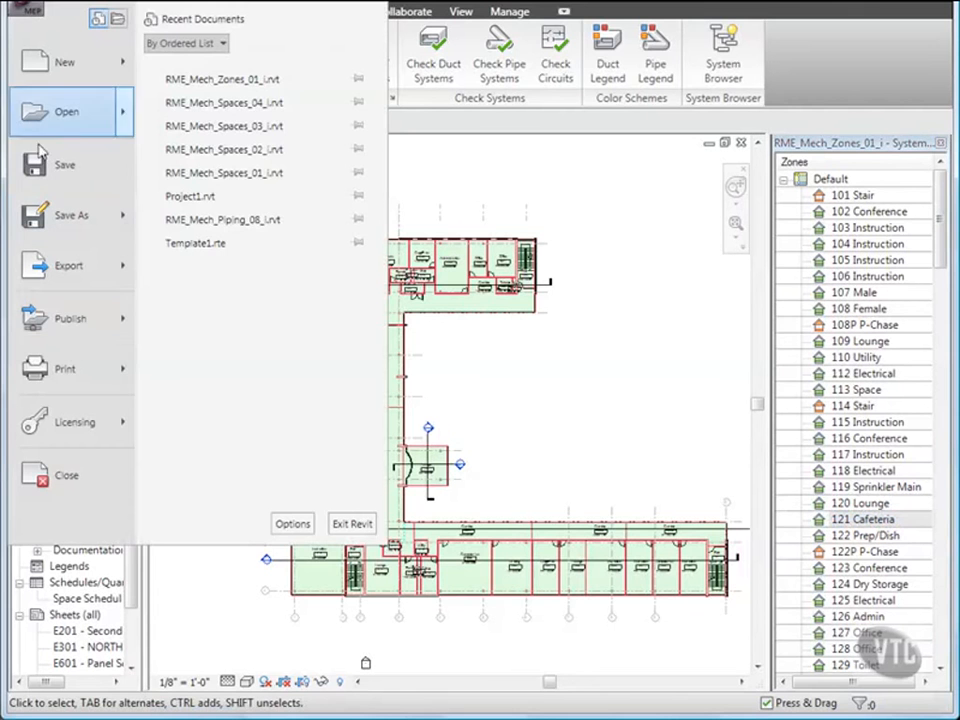
pyautogui.click(68, 470)
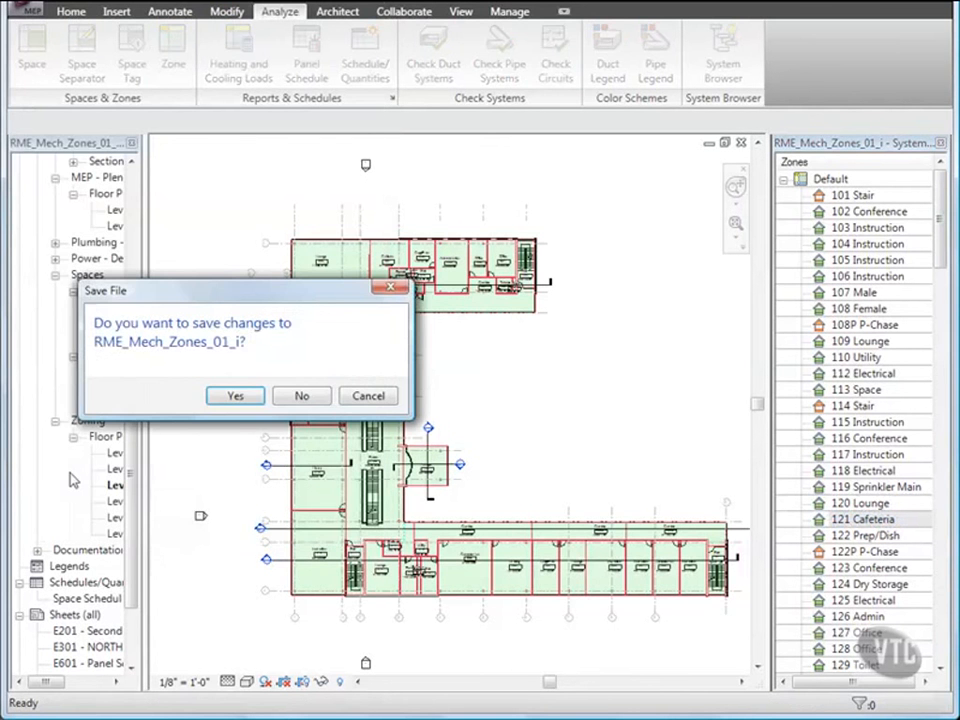
pyautogui.click(302, 396)
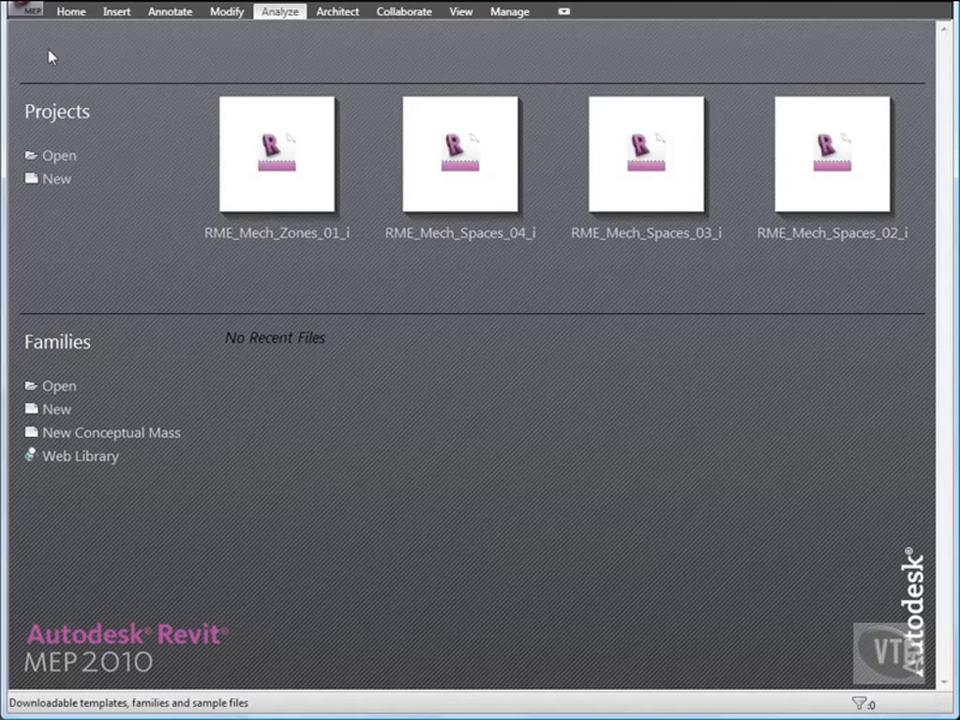
# Open the RME_Mech_Zones_02_i project from the 02_Mechanical Systems training folder
pyautogui.click(28, 14)
pyautogui.click(64, 113)
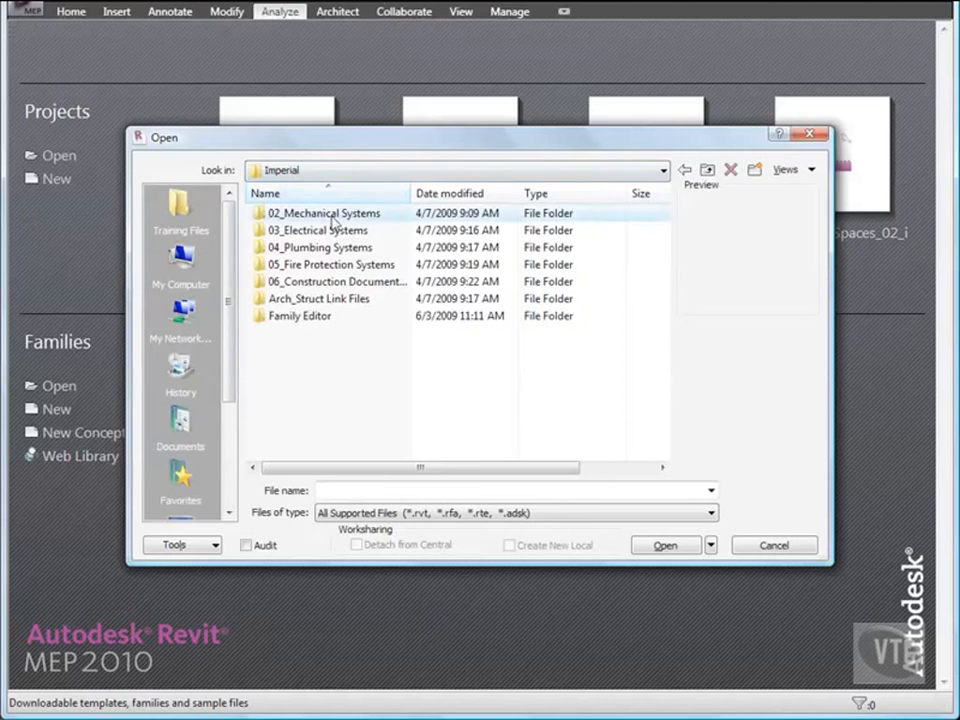
pyautogui.doubleClick(272, 212)
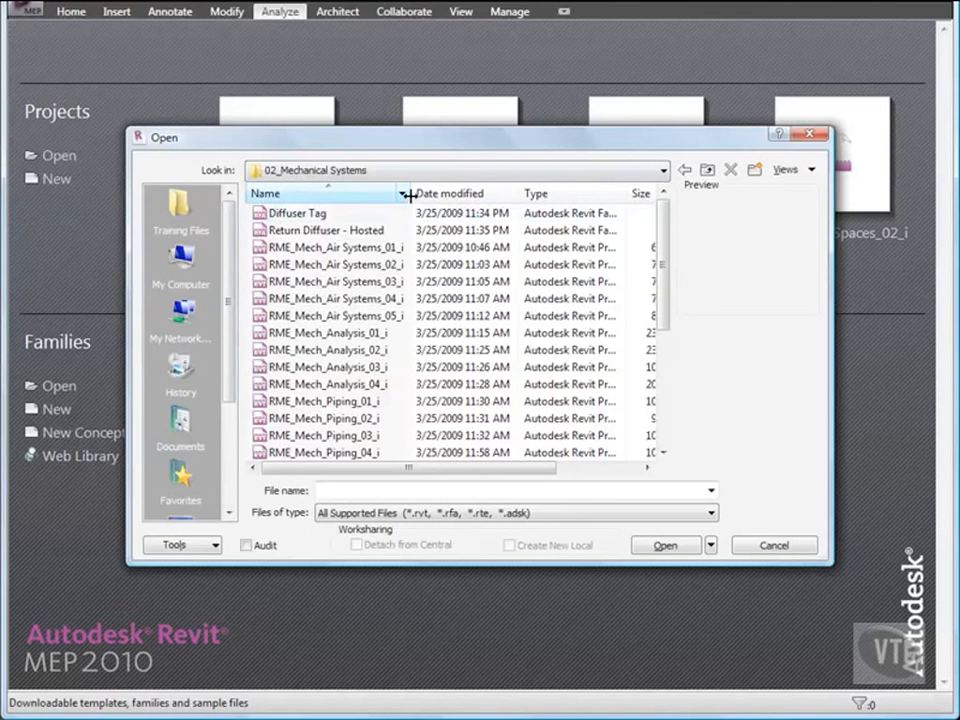
pyautogui.scroll(-4, 417, 314)
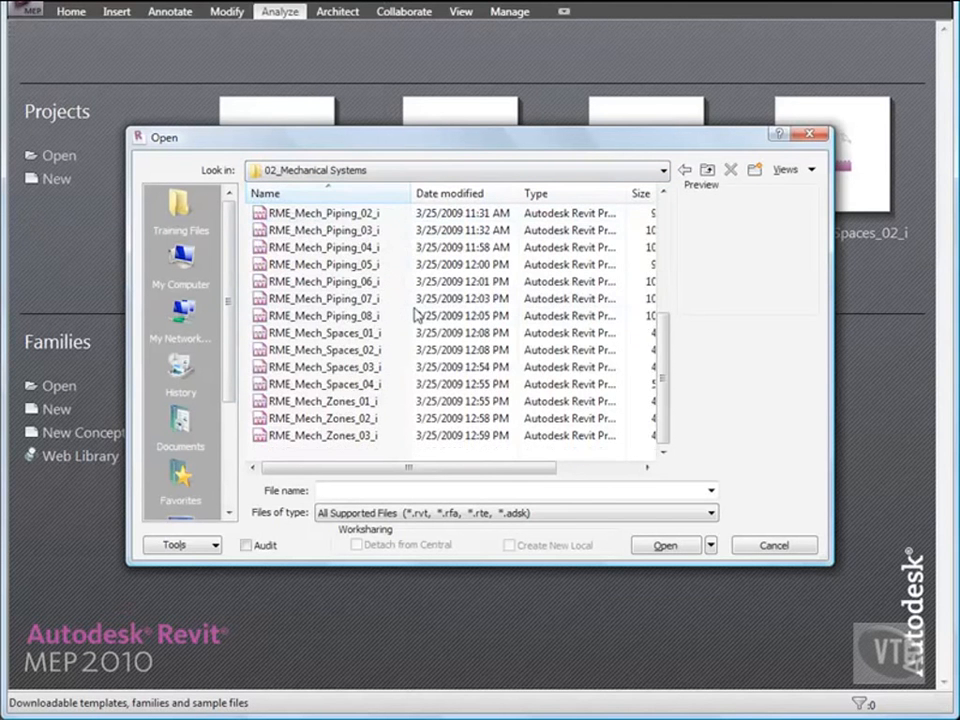
pyautogui.doubleClick(354, 420)
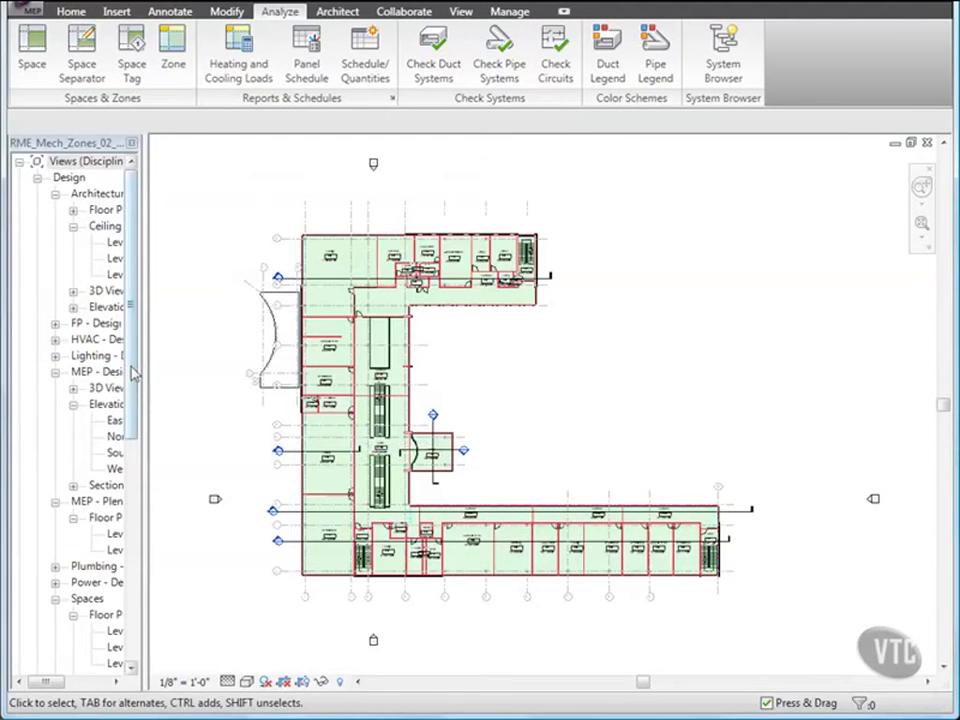
# In the Level 2 - Zoning plan, create a zone containing the Computer Lab 222, Instruction 221 and Electrical 220 spaces
pyautogui.moveTo(133, 372); pyautogui.dragTo(128, 563)
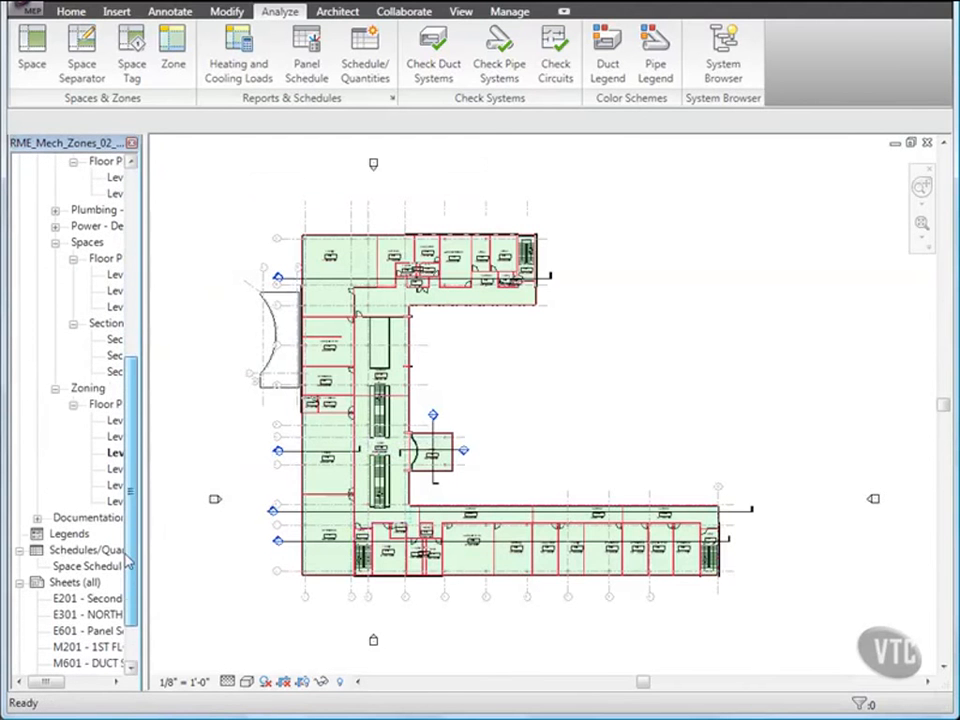
pyautogui.doubleClick(118, 453)
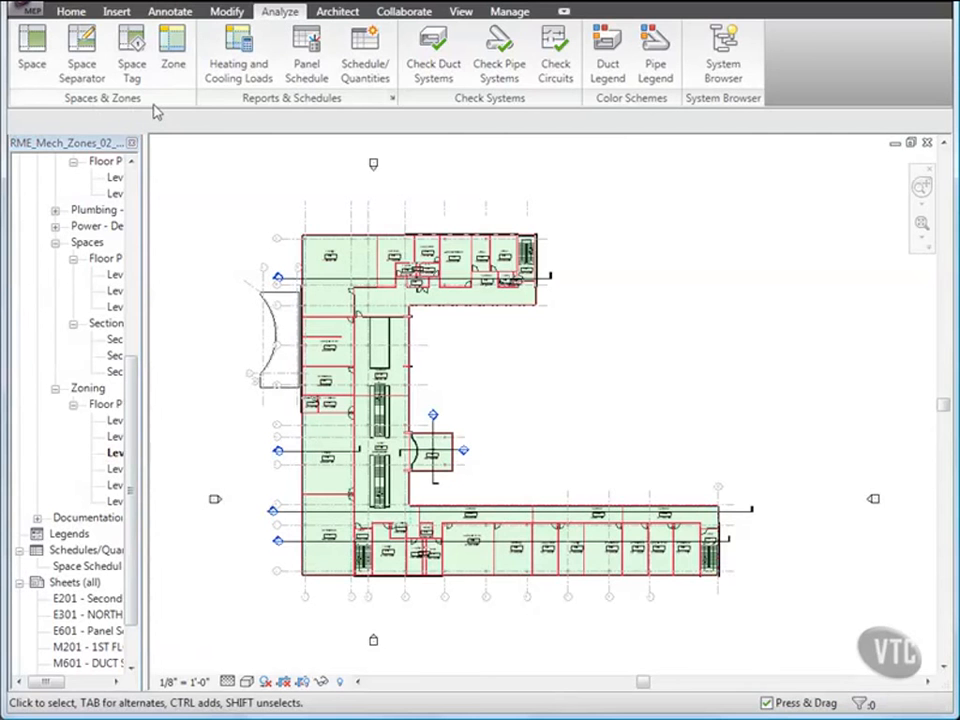
pyautogui.click(173, 50)
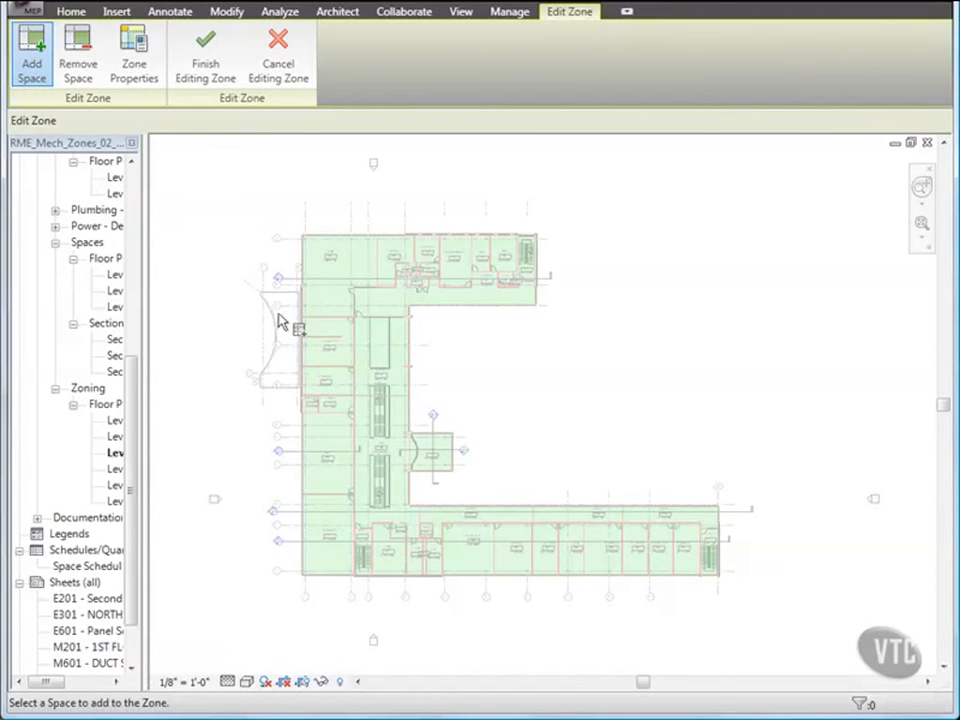
pyautogui.scroll(2, 338, 370)
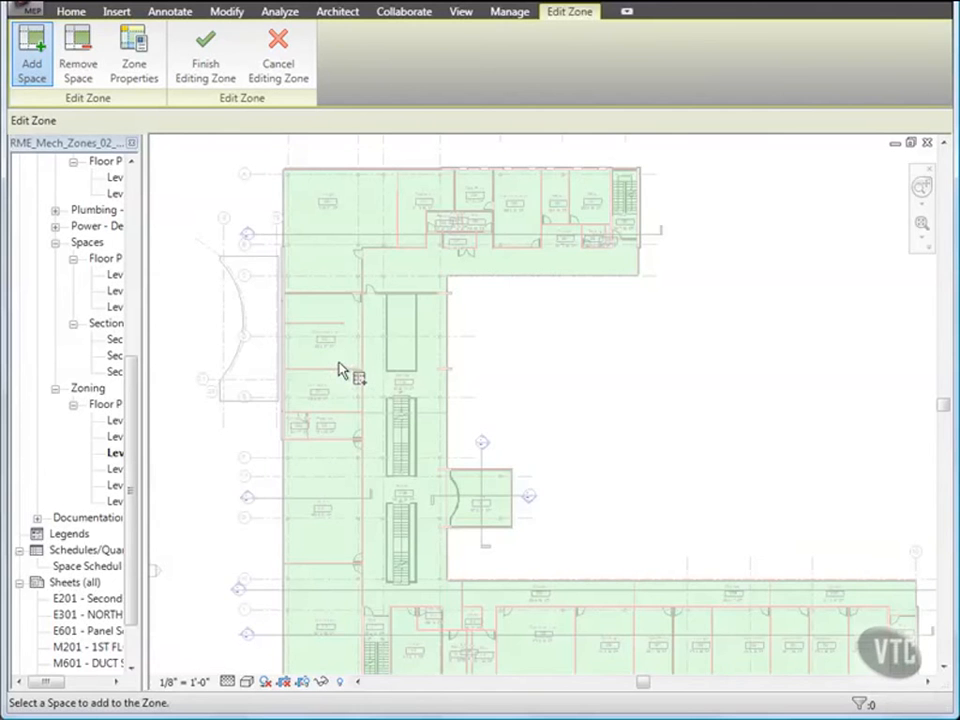
pyautogui.scroll(3, 340, 370)
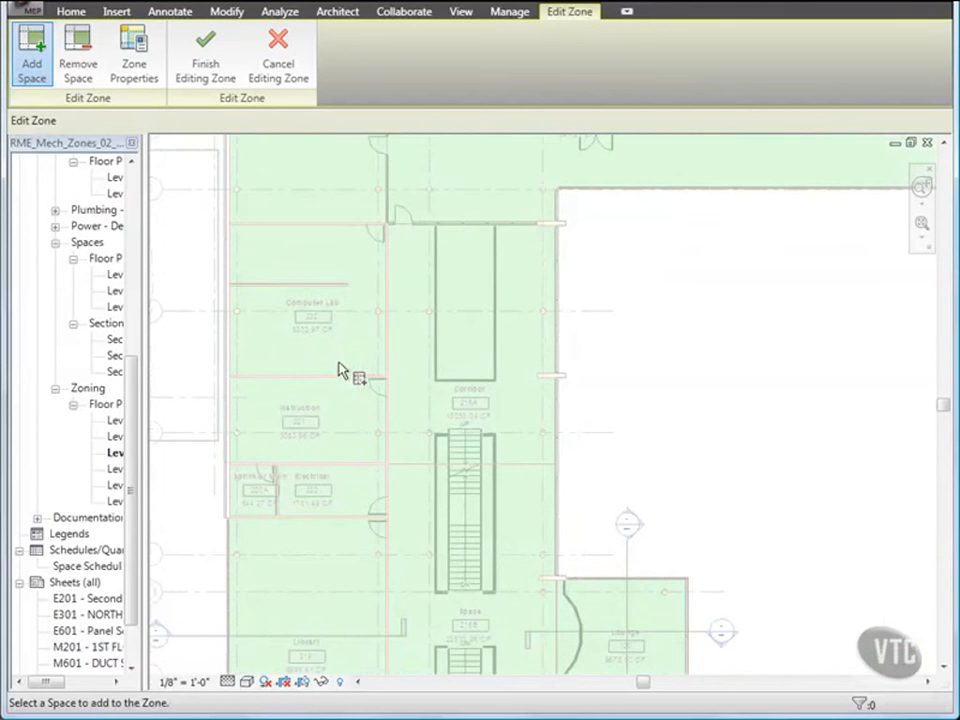
pyautogui.click(354, 350)
pyautogui.scroll(1, 352, 348)
pyautogui.moveTo(350, 344); pyautogui.dragTo(357, 353, button='middle')
pyautogui.click(328, 425)
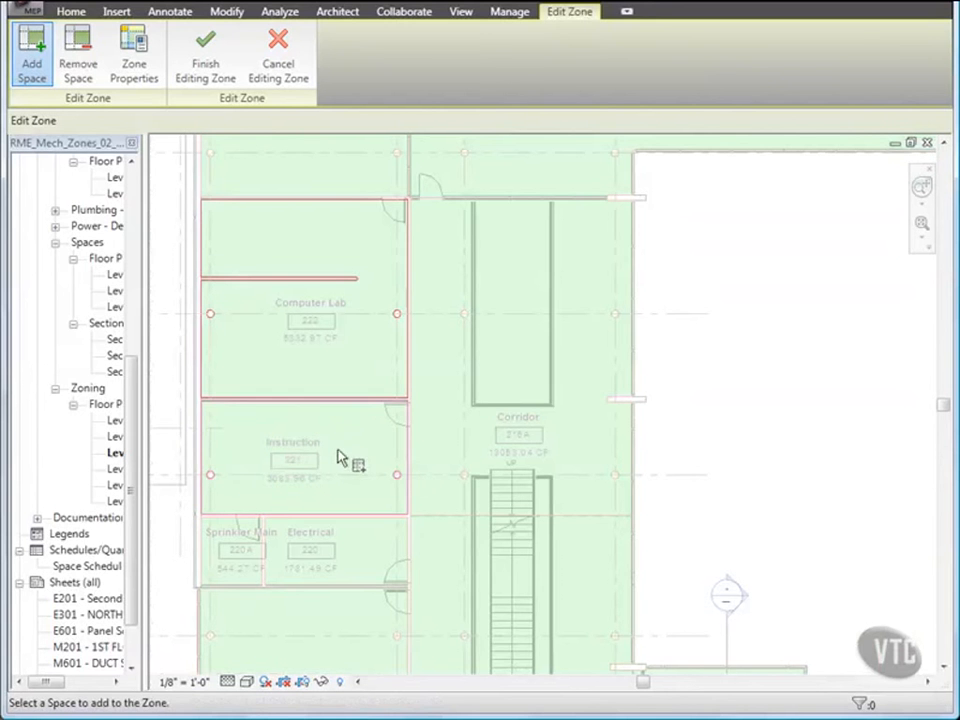
pyautogui.click(347, 577)
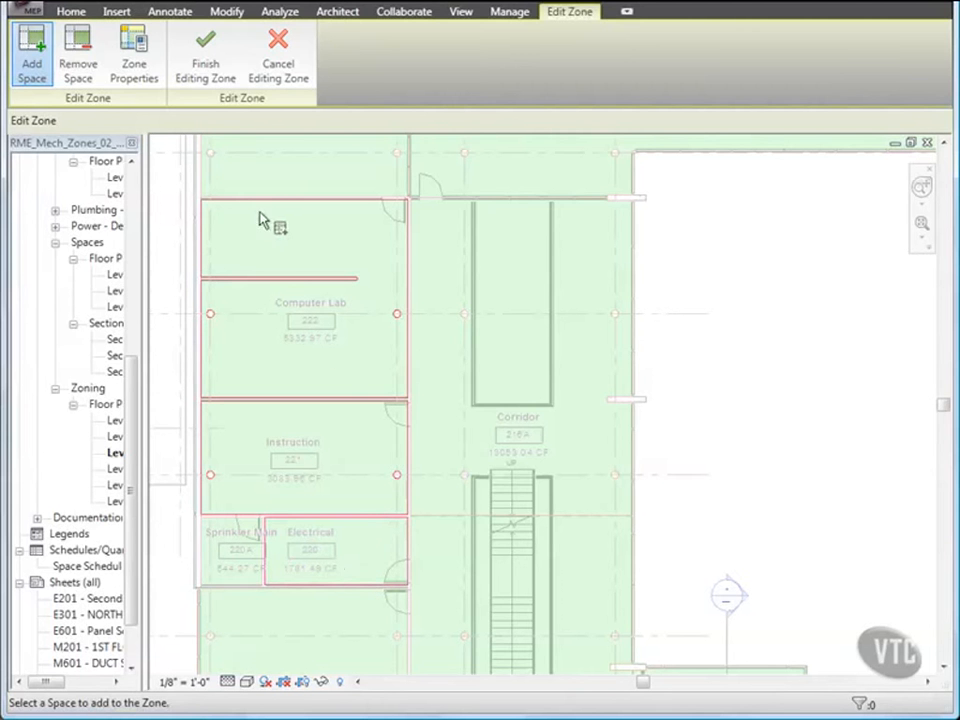
pyautogui.click(214, 68)
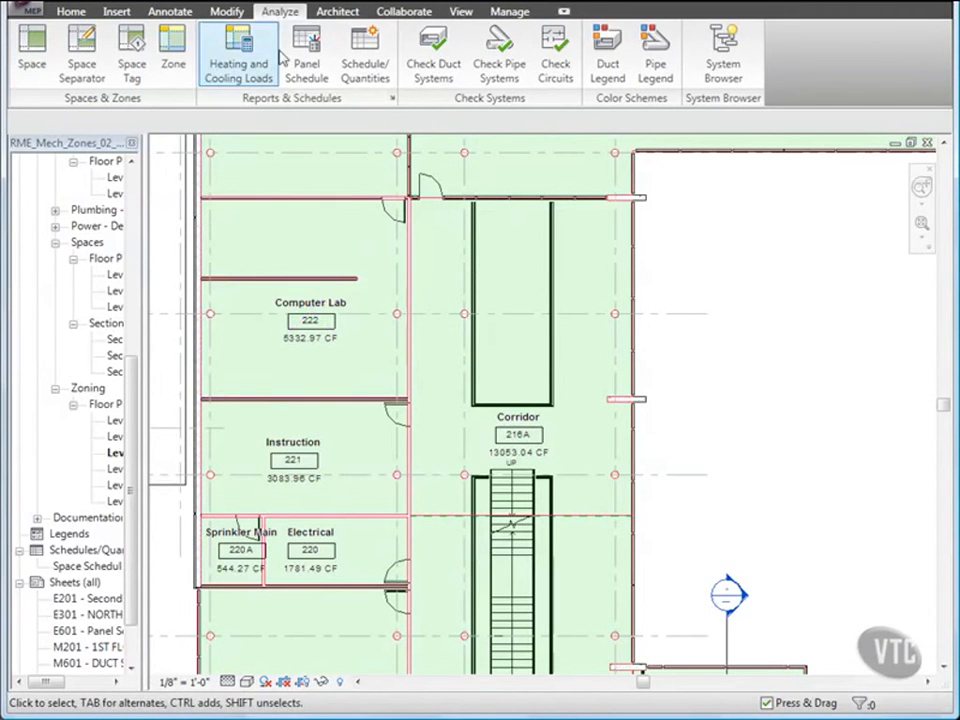
# List the spaces assigned to the newly created zone in the System Browser
pyautogui.click(728, 60)
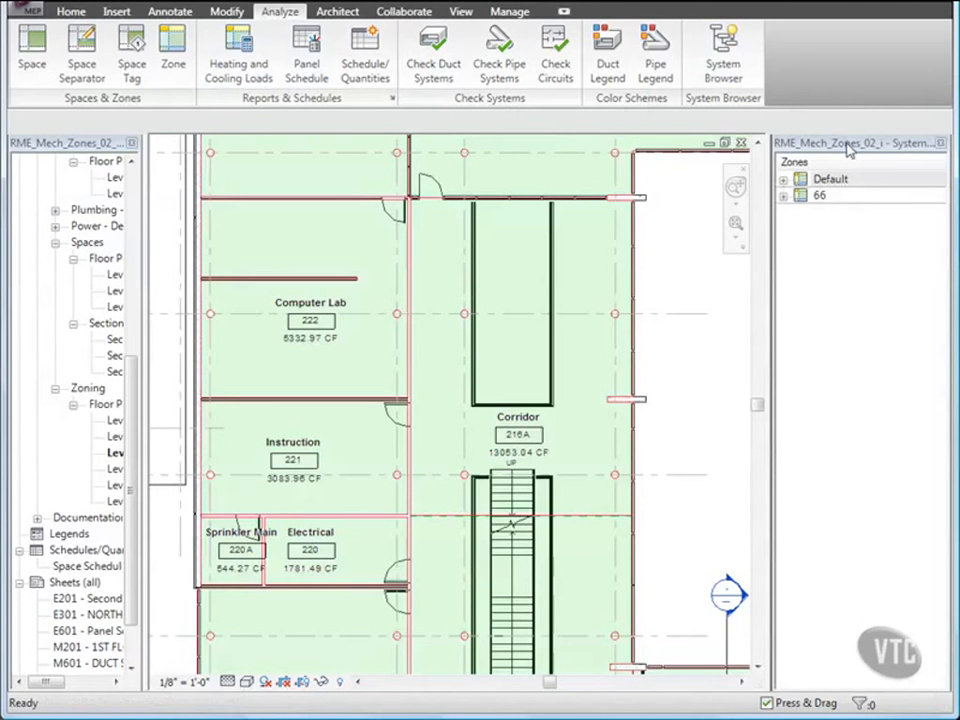
pyautogui.click(784, 197)
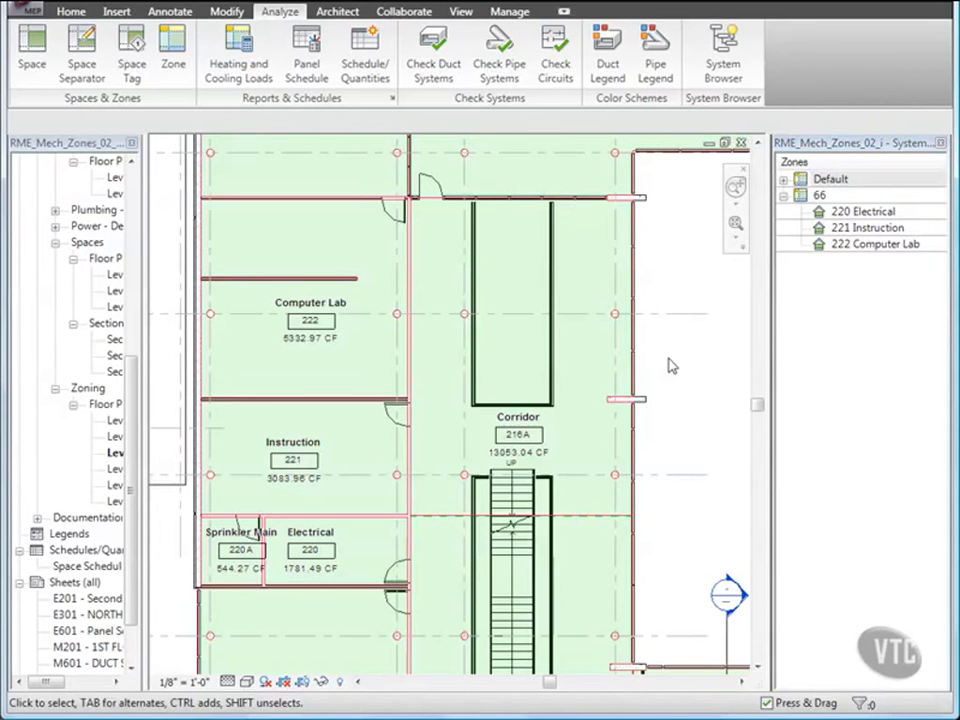
# In the Level 2 - Zoning visibility settings, turn on HVAC Zones and turn off its Boundary and Color Fill subcategories
pyautogui.press('v')
pyautogui.press('g')
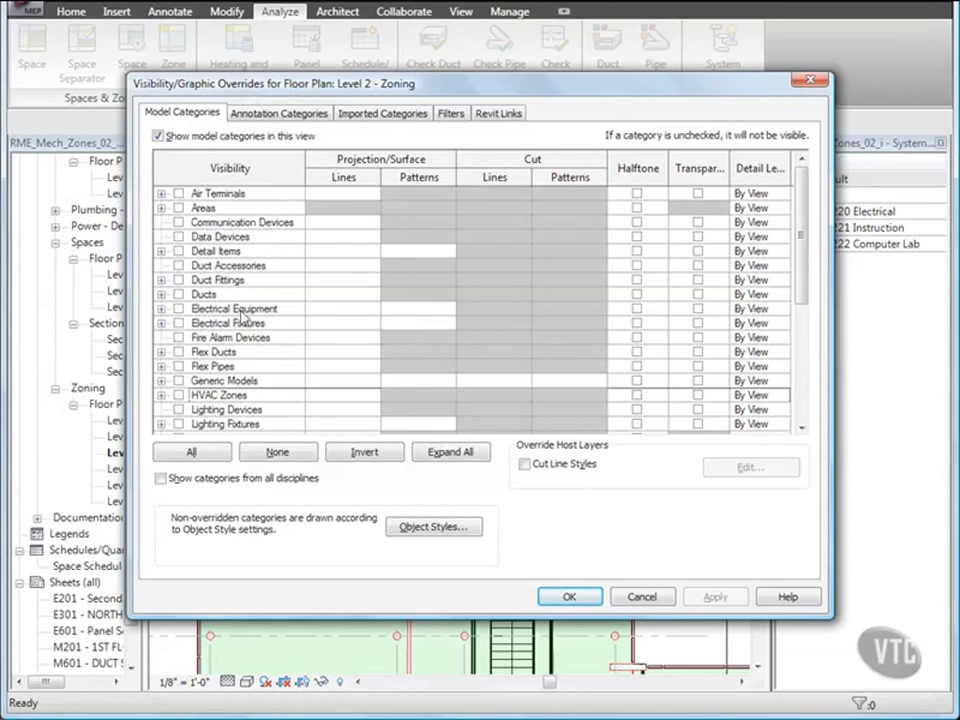
pyautogui.click(178, 395)
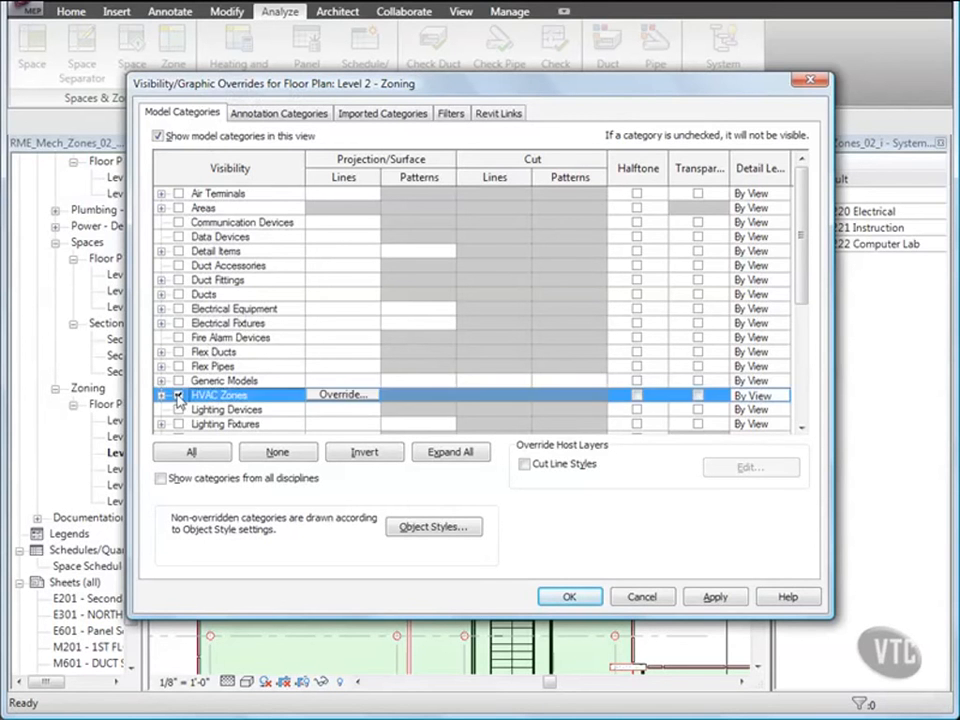
pyautogui.scroll(-1, 178, 398)
pyautogui.click(178, 408)
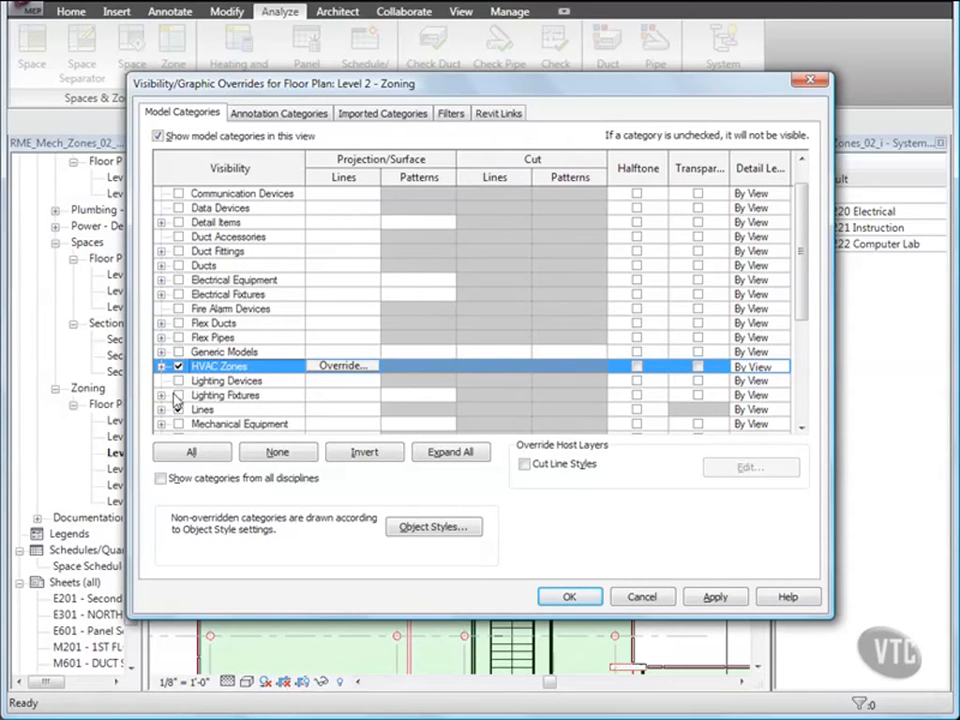
pyautogui.click(161, 367)
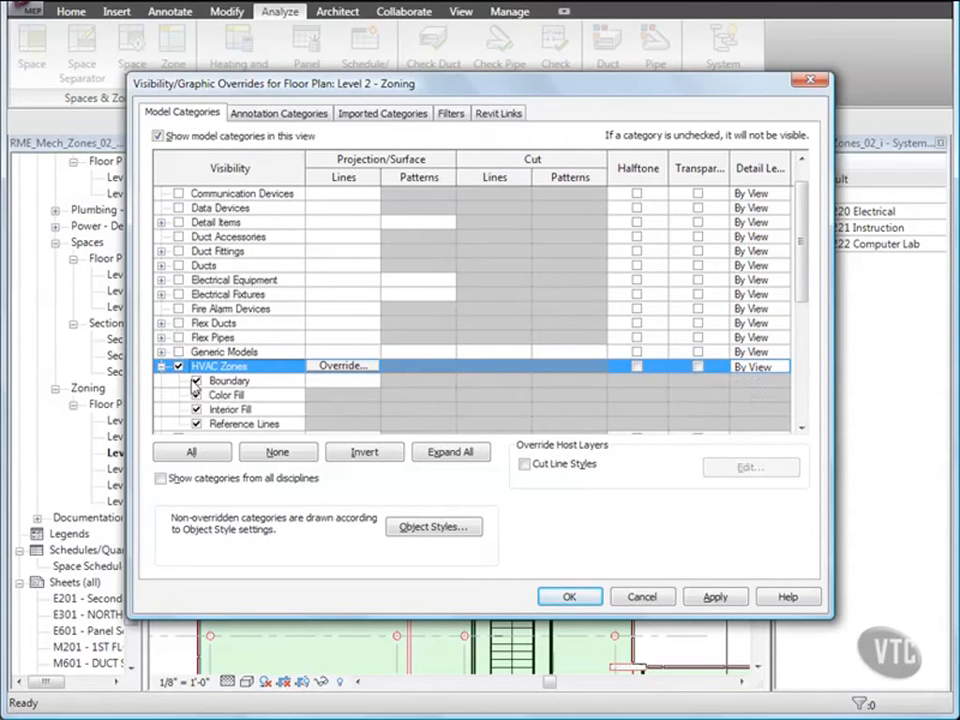
pyautogui.click(196, 381)
pyautogui.click(196, 395)
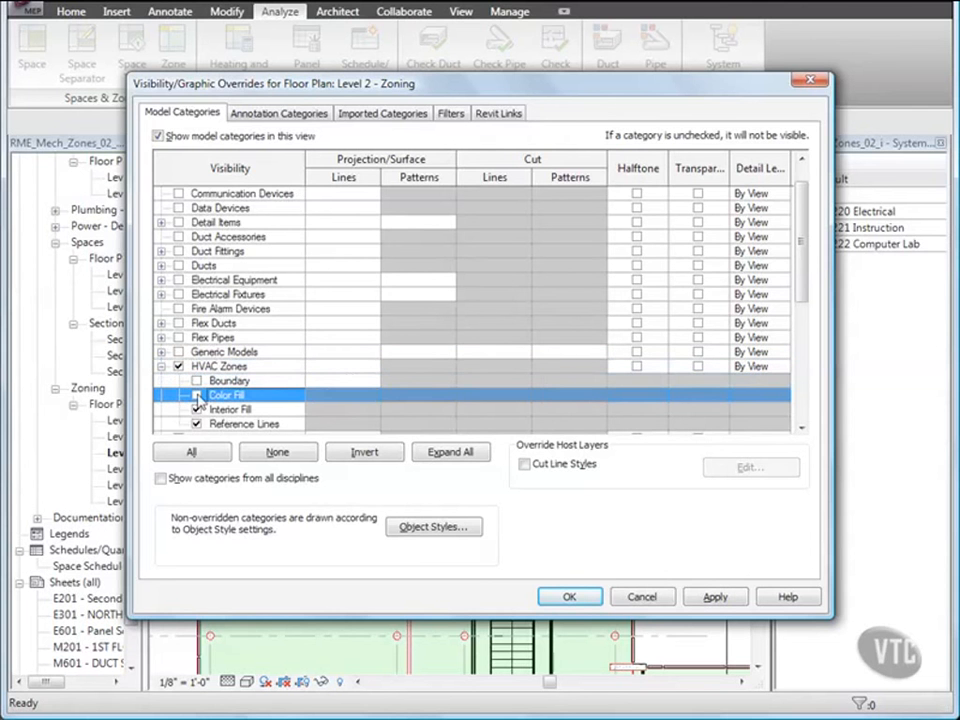
# Apply the HVAC Zones visibility overrides to the Level 2 - Zoning floor plan
pyautogui.click(568, 597)
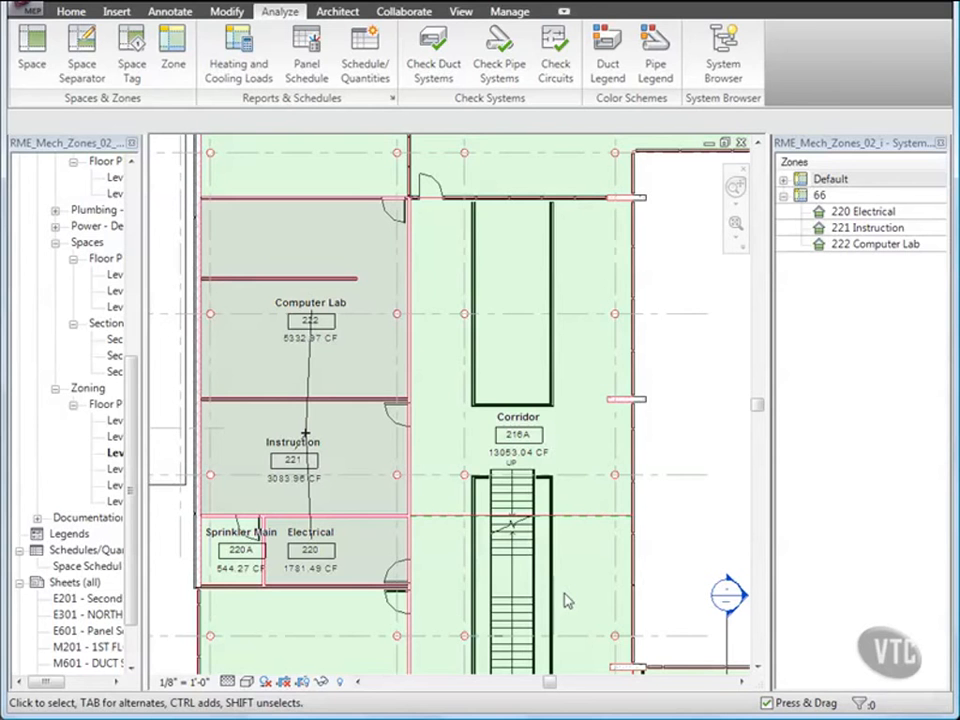
# Rename the HVAC zone covering the Computer Lab, Instruction and Electrical spaces as 2 - West - Area B
pyautogui.click(310, 389)
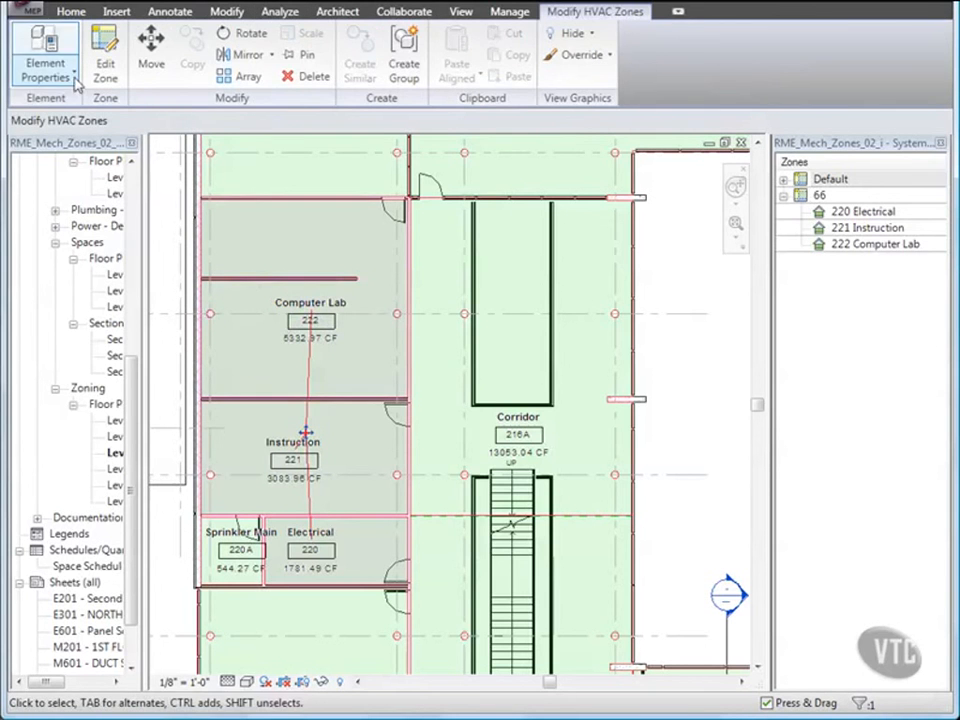
pyautogui.click(72, 76)
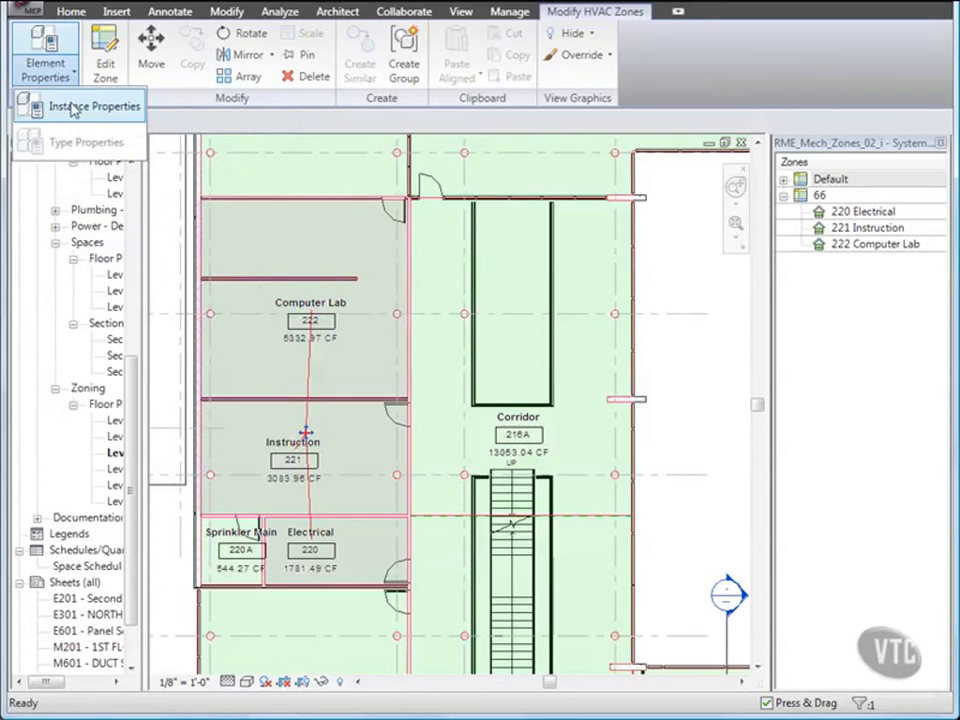
pyautogui.click(72, 105)
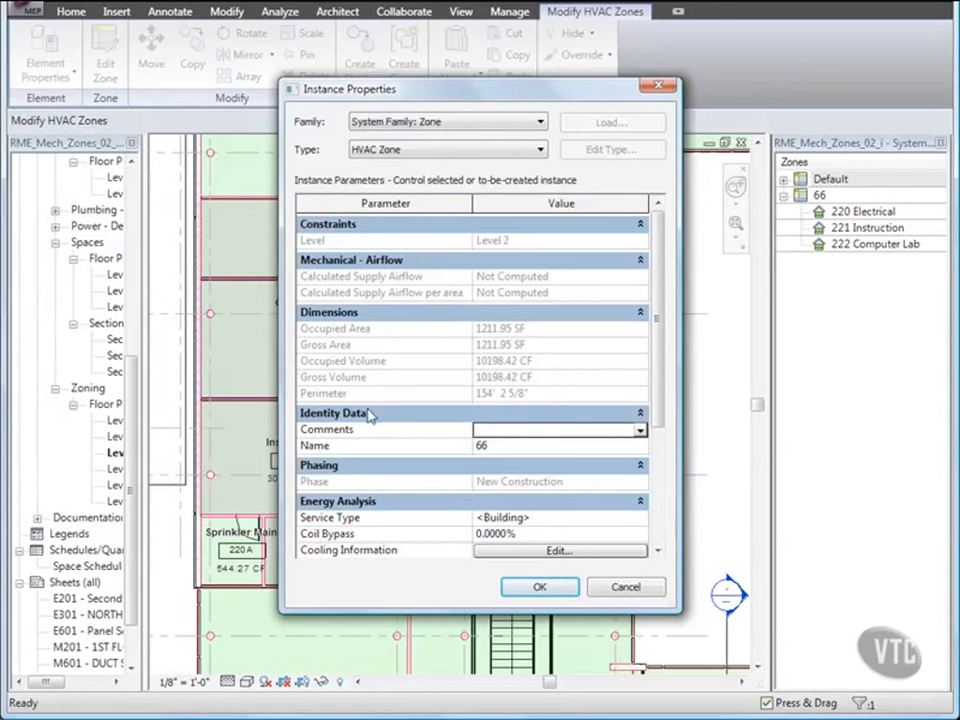
pyautogui.click(494, 447)
pyautogui.write('2')
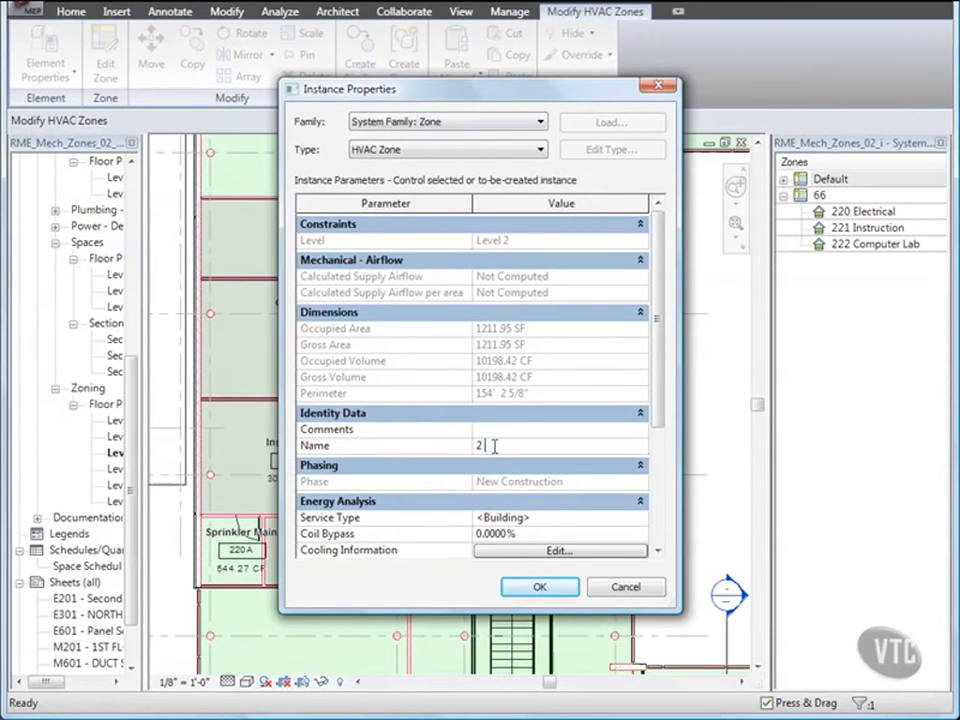
pyautogui.write(' - West - Area B')
pyautogui.click(539, 586)
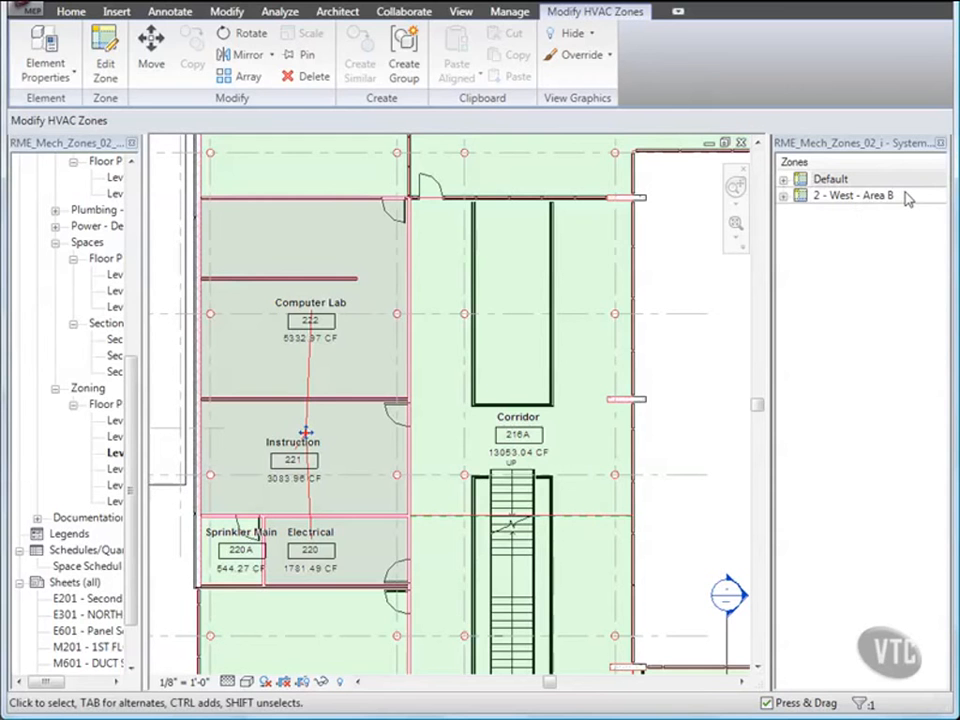
# Expand zone 2 - West - Area B to check its assigned spaces, and close the System Browser
pyautogui.click(785, 198)
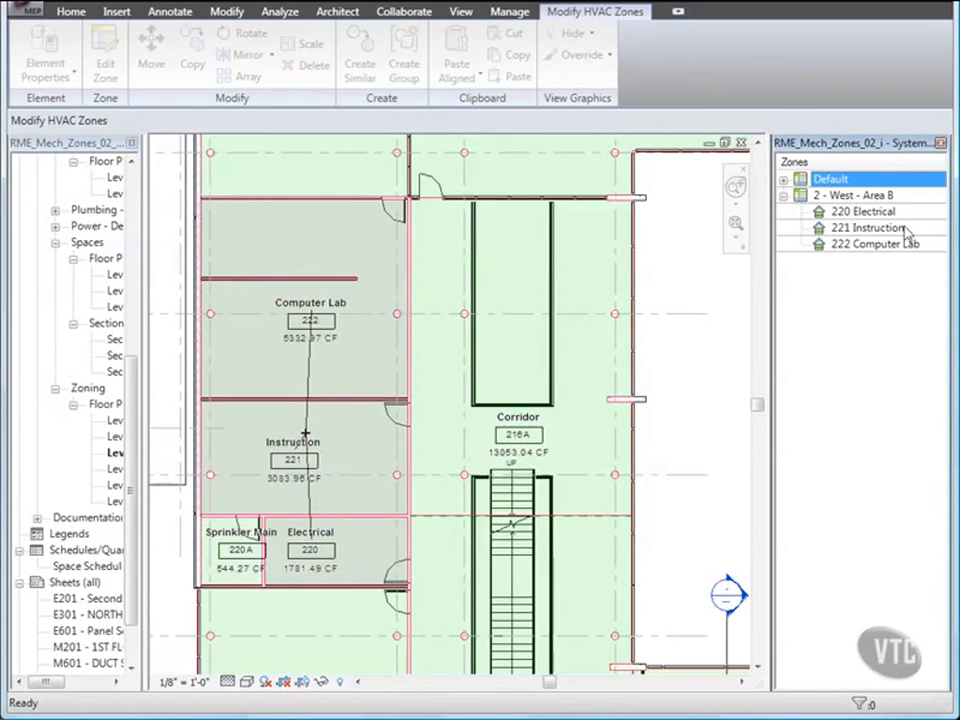
pyautogui.click(940, 143)
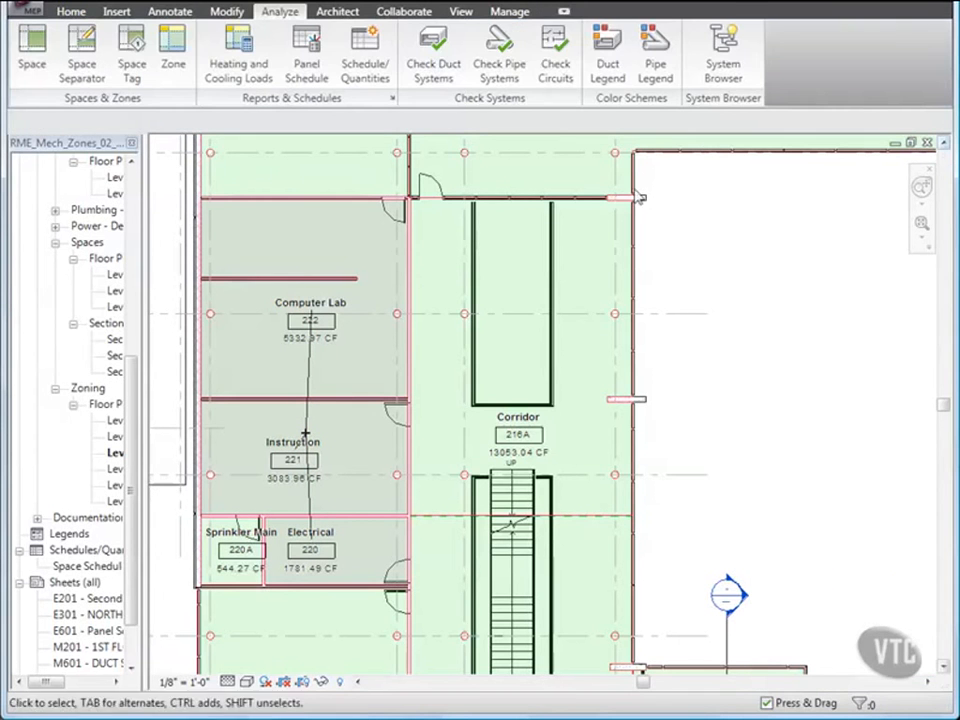
# Close the RME_Mech_Zones_02_i project
pyautogui.click(27, 15)
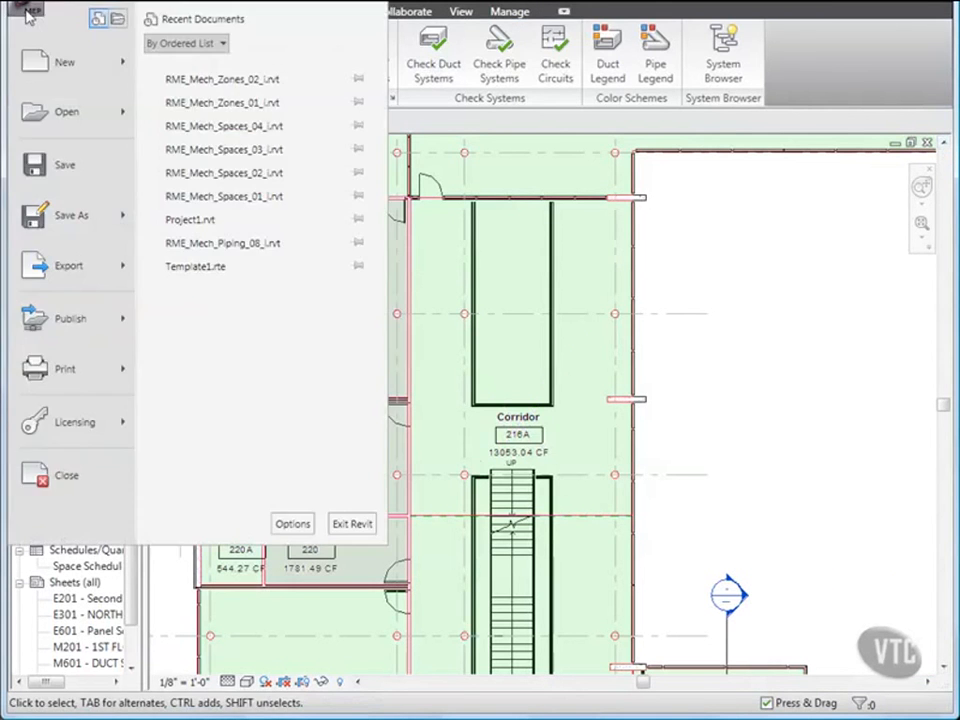
pyautogui.click(68, 475)
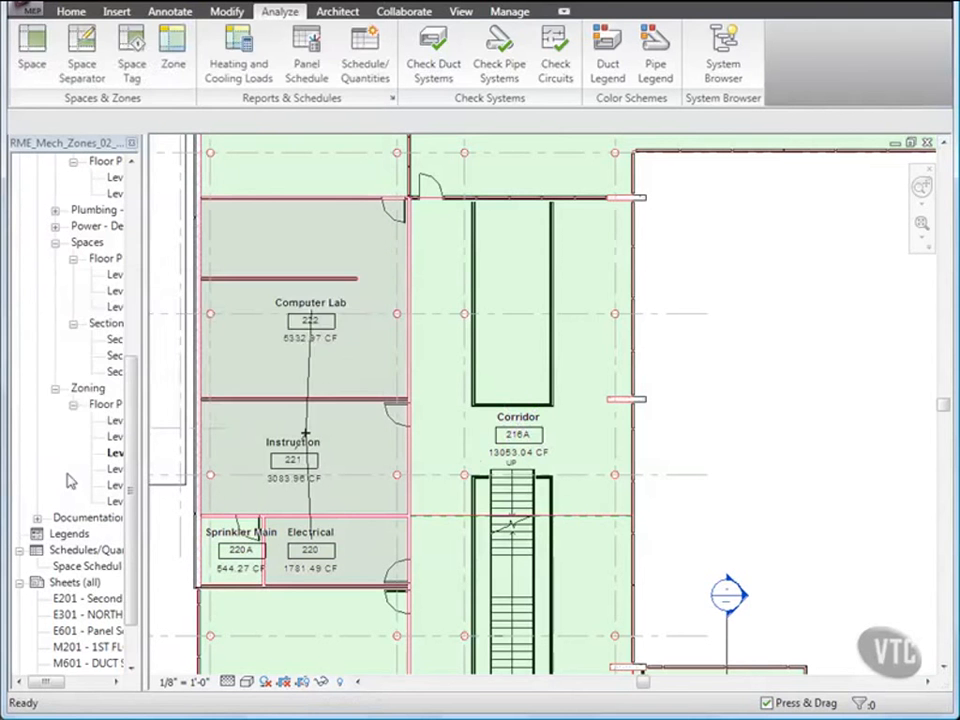
pyautogui.click(298, 395)
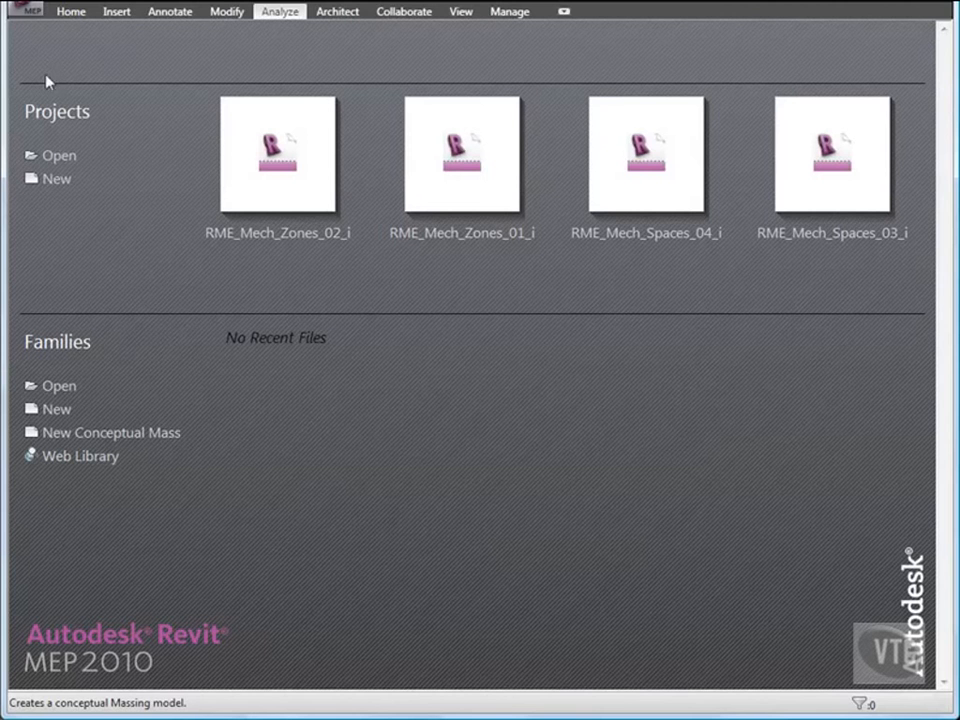
# Open the project RME_Mech_Zones_03_i from the 02_Mechanical Systems folder
pyautogui.click(32, 10)
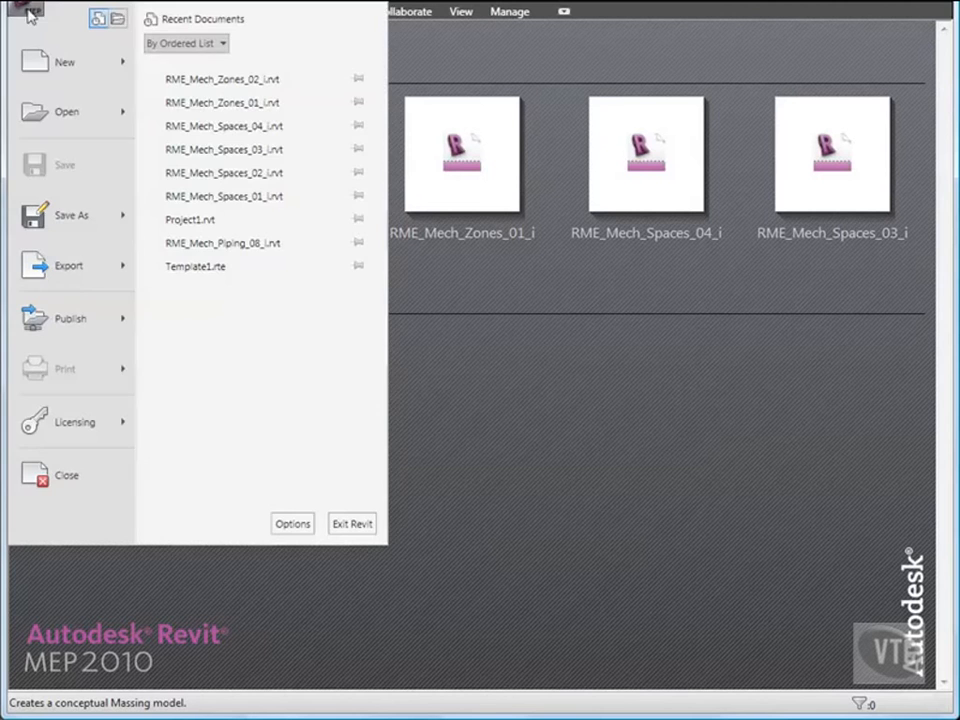
pyautogui.click(53, 112)
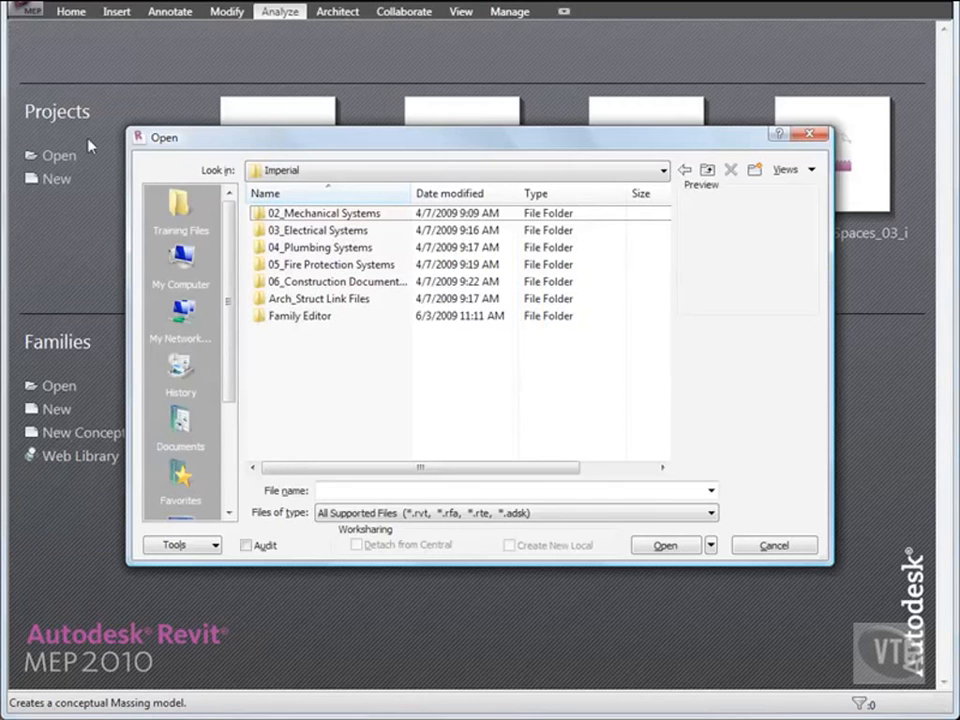
pyautogui.doubleClick(326, 215)
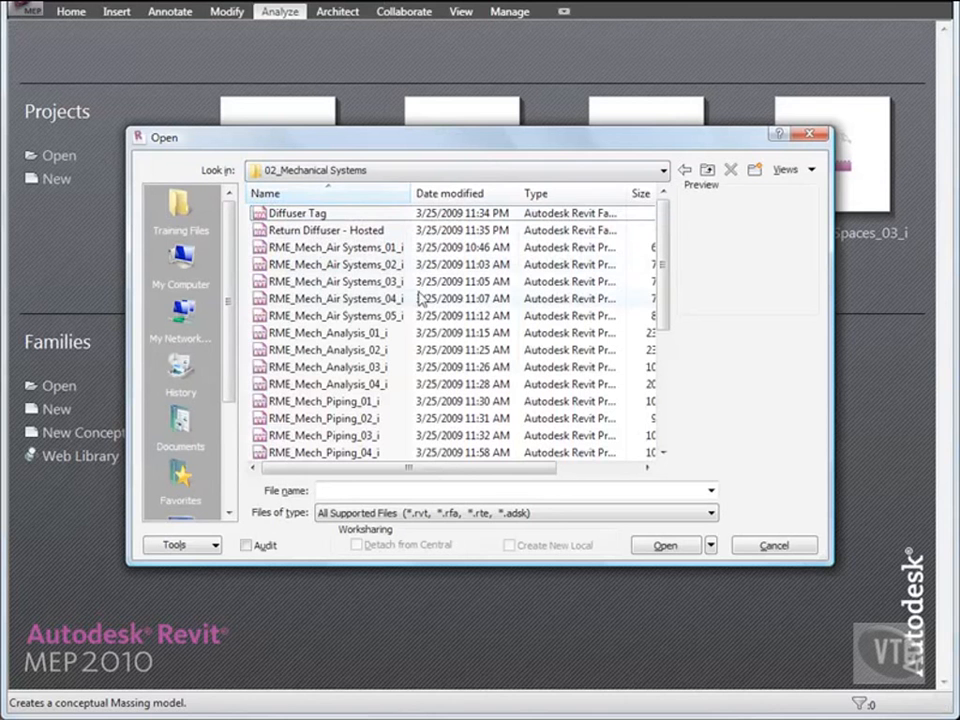
pyautogui.scroll(-4, 414, 305)
pyautogui.scroll(-1, 414, 305)
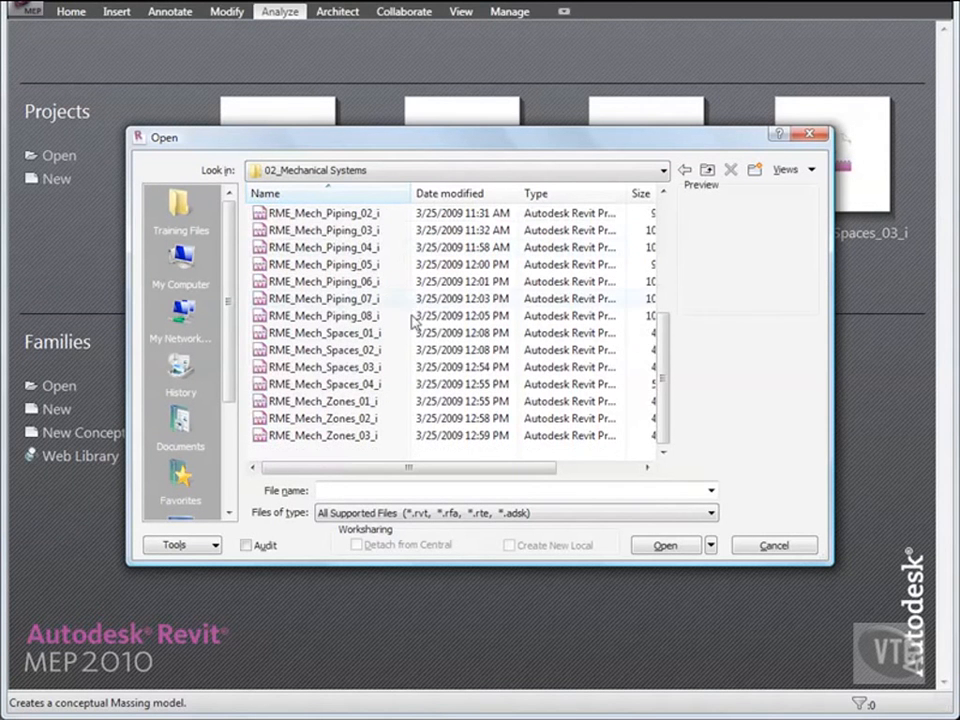
pyautogui.doubleClick(335, 437)
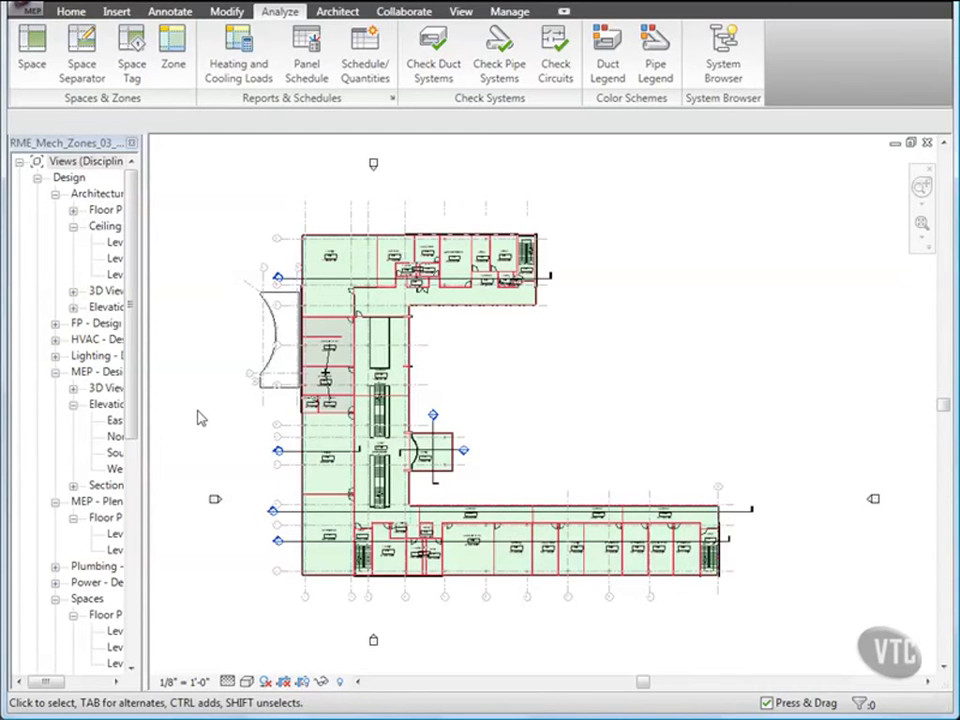
# Check the visibility settings of the Spaces subcategories in the Level 2 - Zoning floor plan
pyautogui.press('v')
pyautogui.press('g')
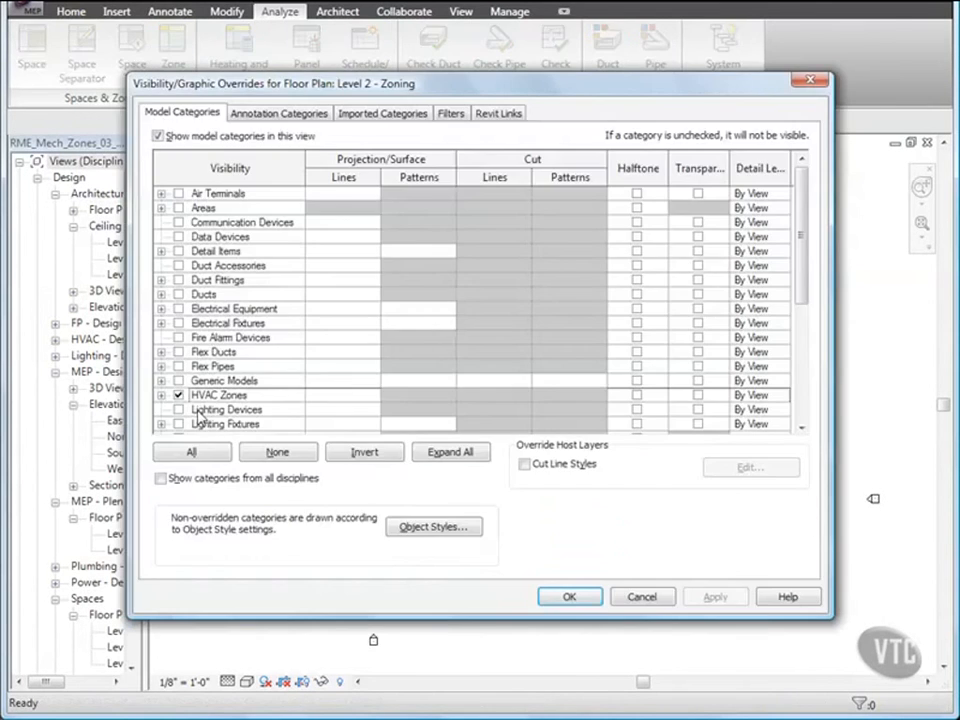
pyautogui.moveTo(805, 285); pyautogui.dragTo(806, 407)
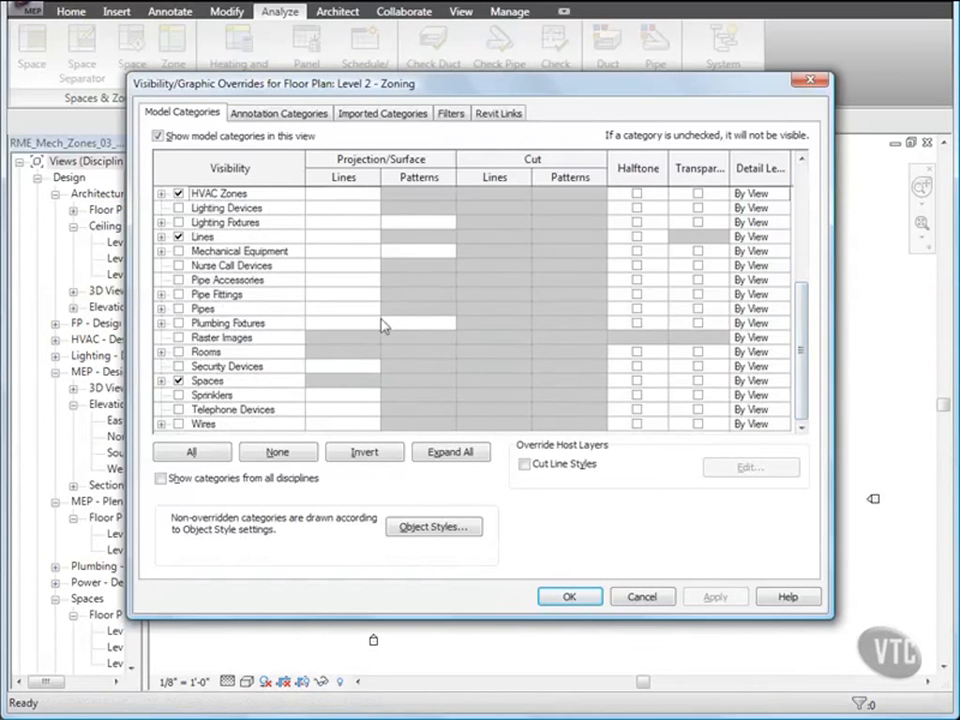
pyautogui.click(161, 381)
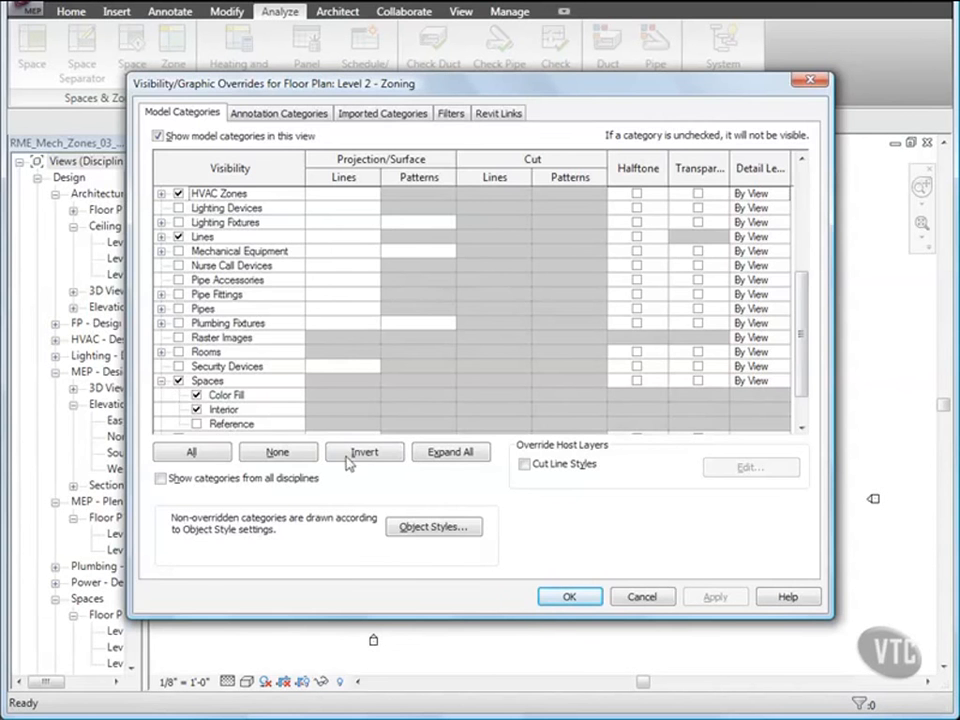
pyautogui.click(592, 596)
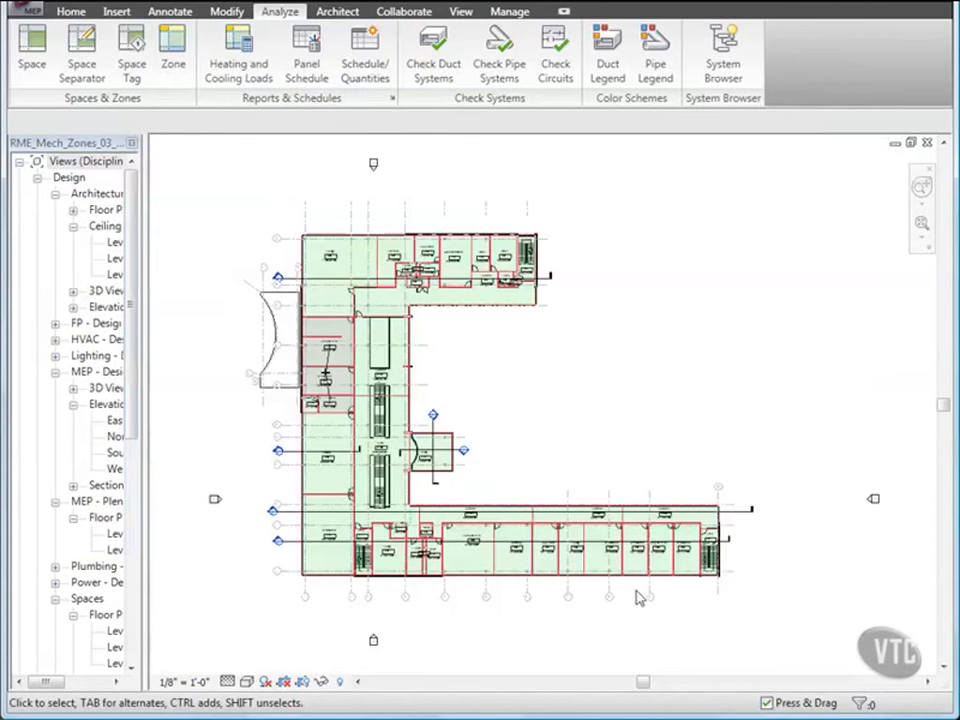
# Display the Level 2 - Zoning floor plan at Lounge 215
pyautogui.click(133, 313)
pyautogui.moveTo(133, 313); pyautogui.dragTo(135, 527)
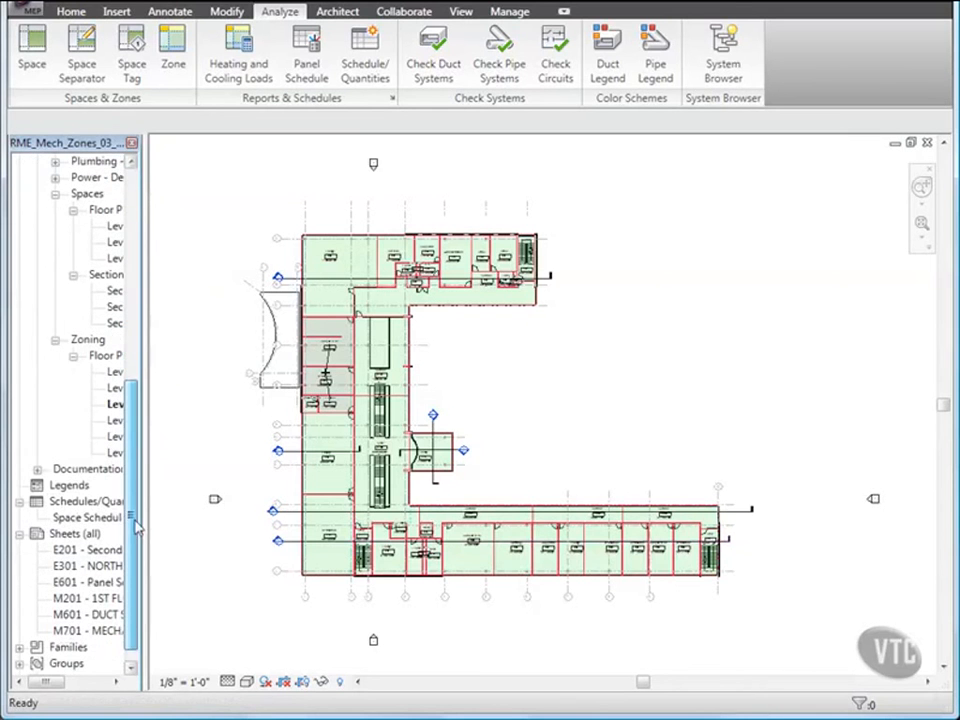
pyautogui.doubleClick(113, 408)
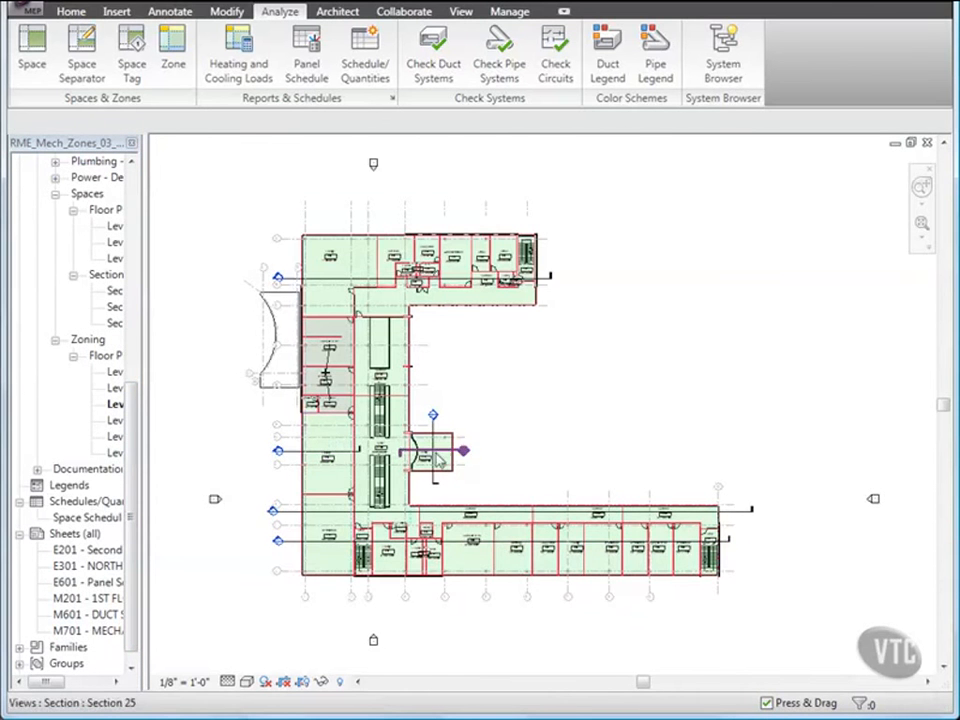
pyautogui.scroll(10, 434, 457)
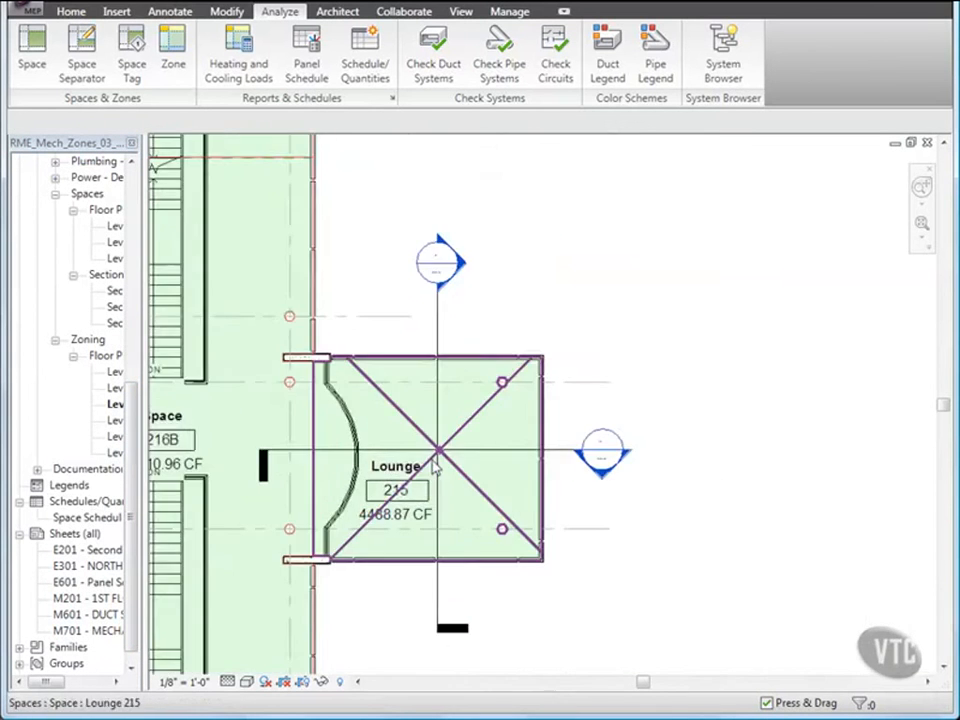
pyautogui.moveTo(466, 424); pyautogui.dragTo(484, 407, button='middle')
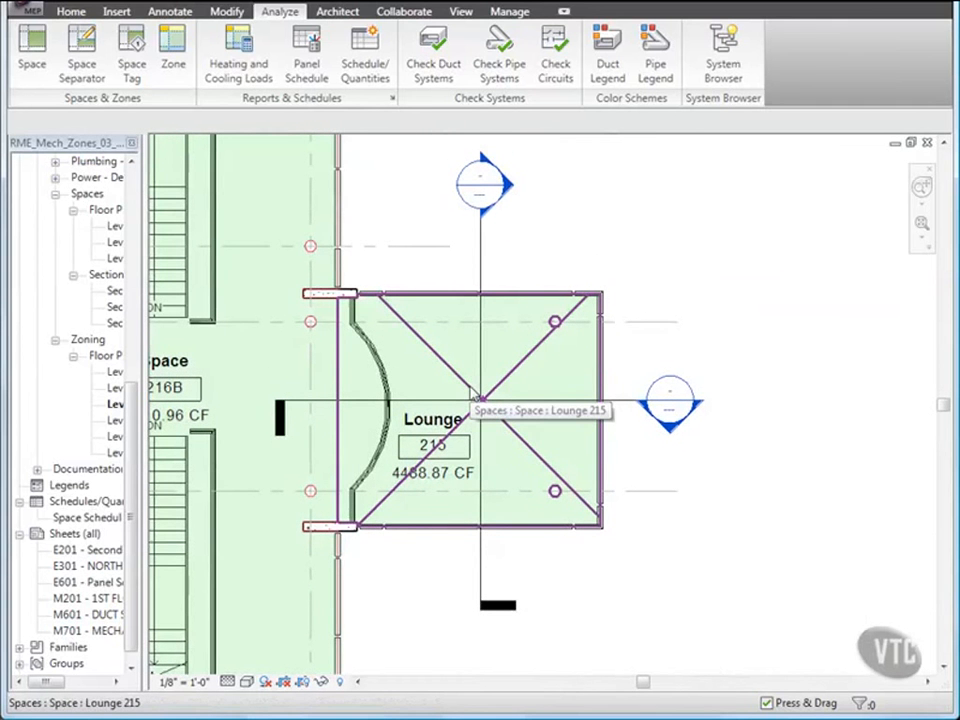
# Open the Level 1 - Zoning floor plan and tile it with Level 2 - Zoning so both lounges show side by side
pyautogui.doubleClick(116, 372)
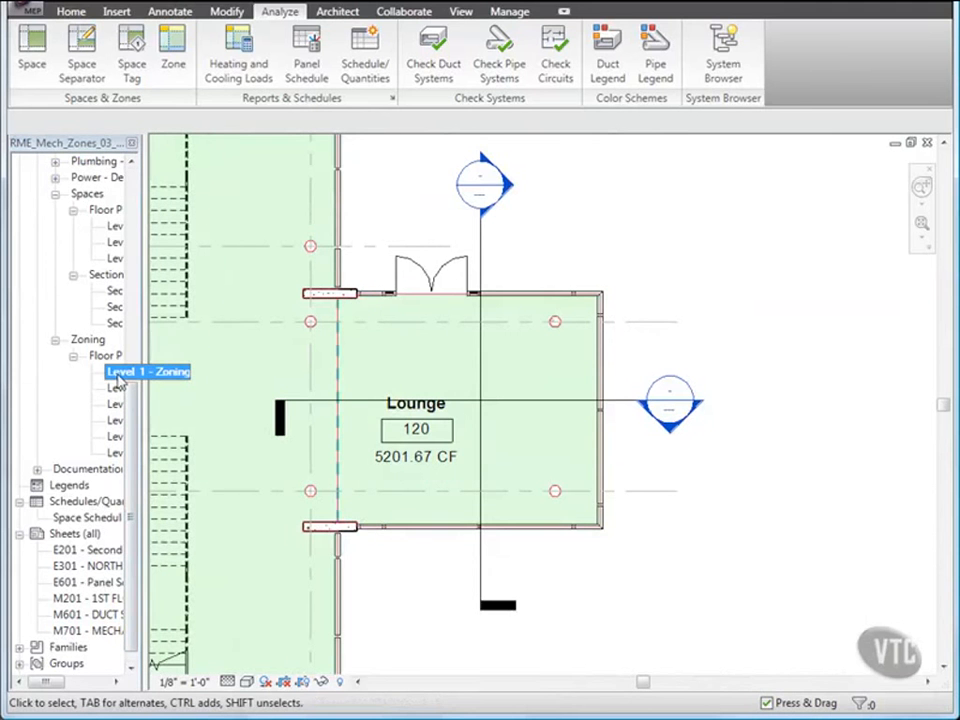
pyautogui.press('w')
pyautogui.press('t')
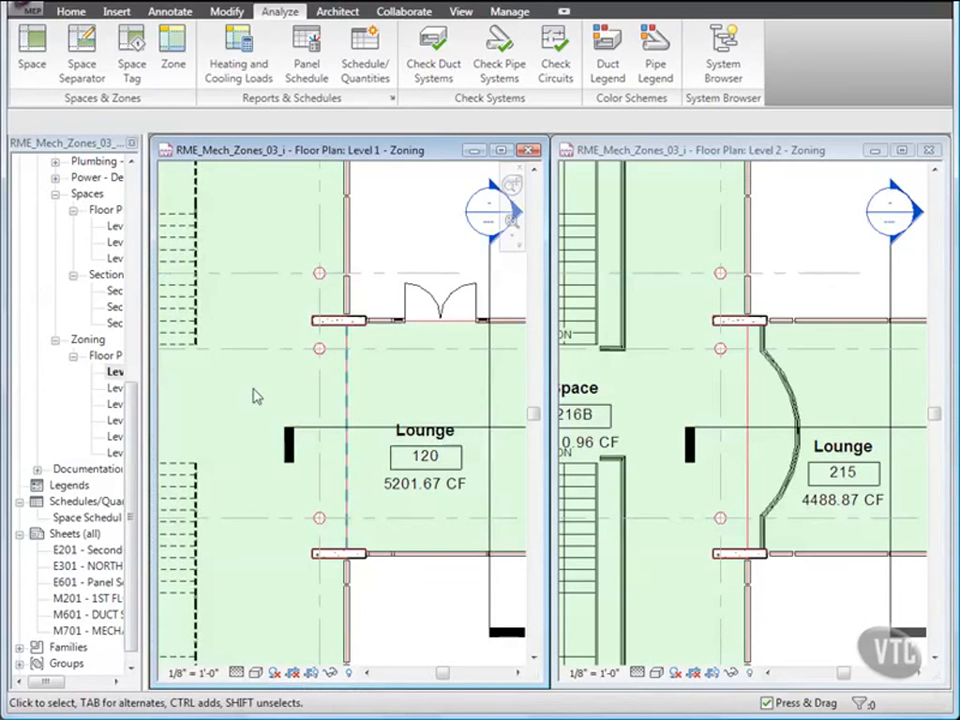
pyautogui.moveTo(369, 400); pyautogui.dragTo(368, 403, button='middle')
pyautogui.moveTo(282, 402); pyautogui.dragTo(270, 401, button='middle')
pyautogui.moveTo(769, 398); pyautogui.dragTo(657, 396, button='middle')
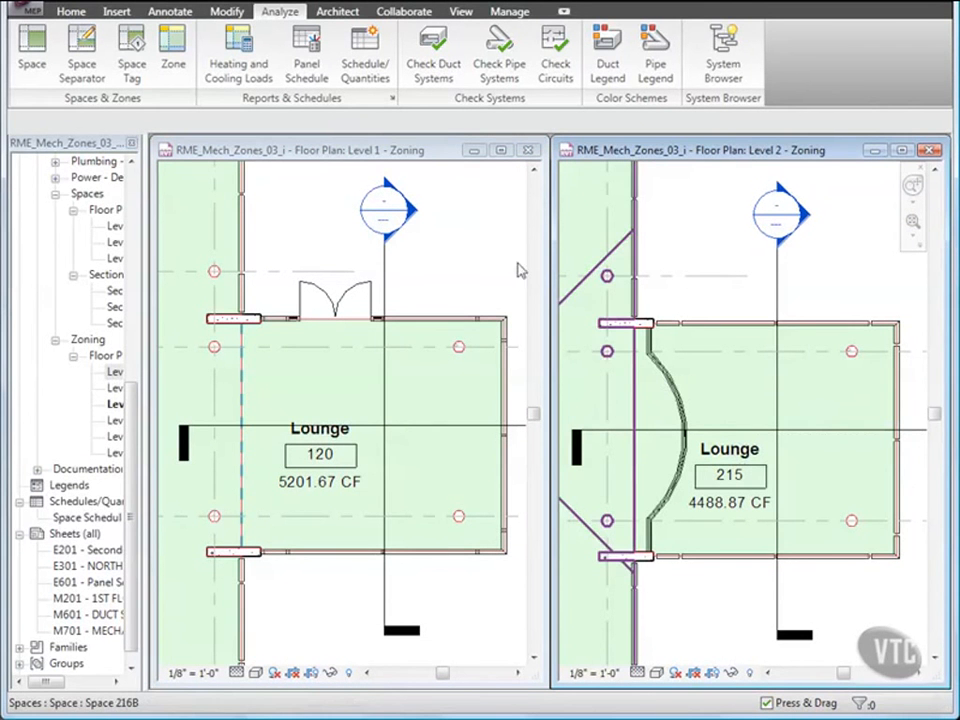
# Create an HVAC zone containing Lounge 120 on Level 1 and Lounge 215 on Level 2
pyautogui.click(458, 267)
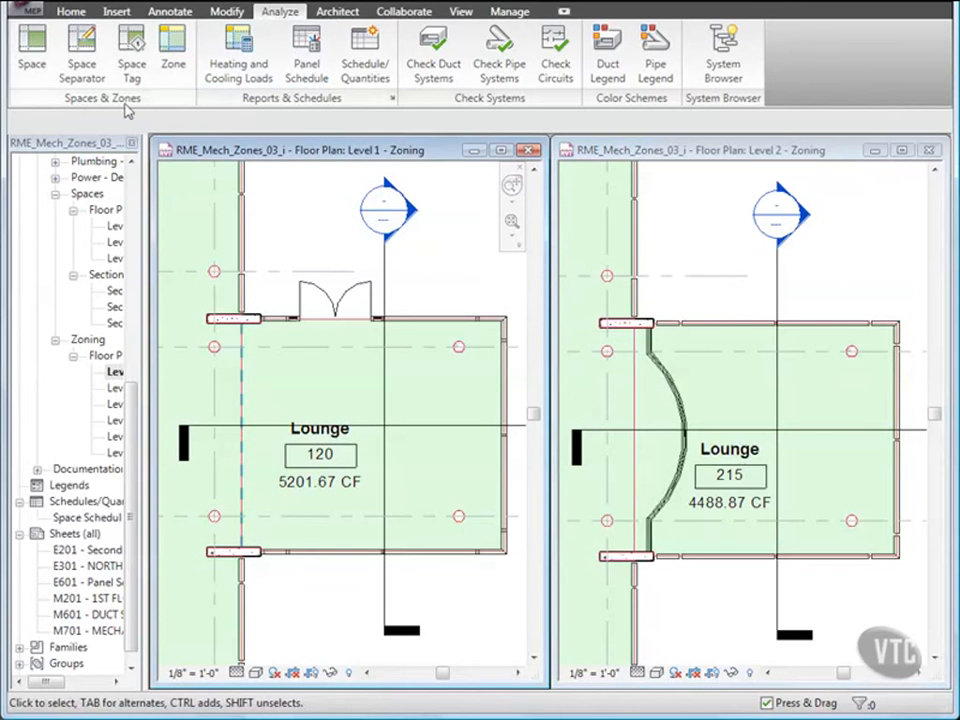
pyautogui.click(172, 62)
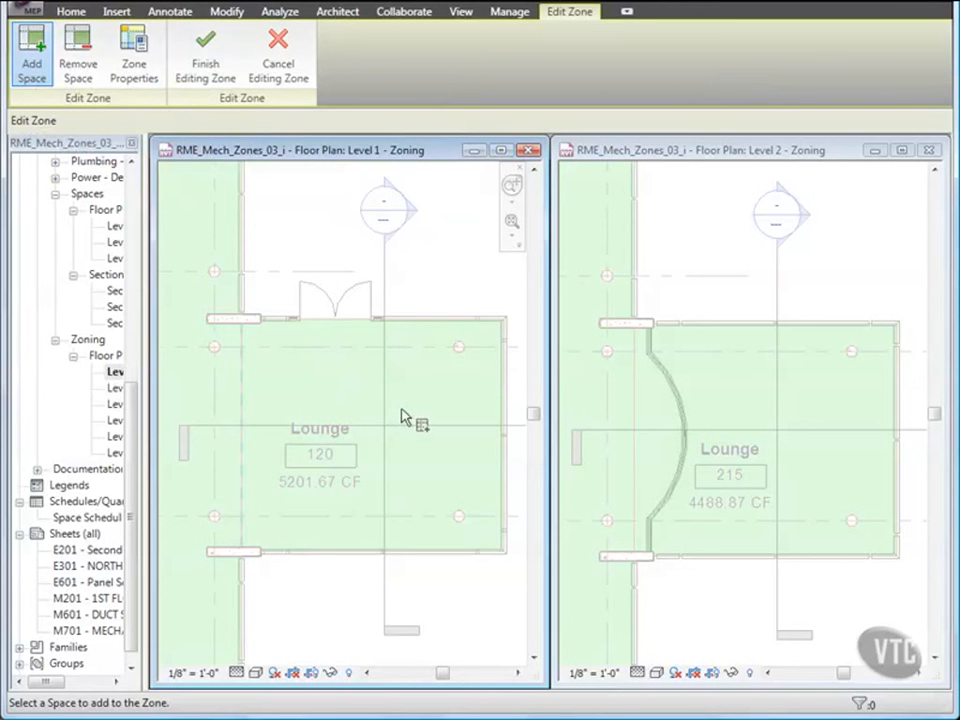
pyautogui.click(370, 458)
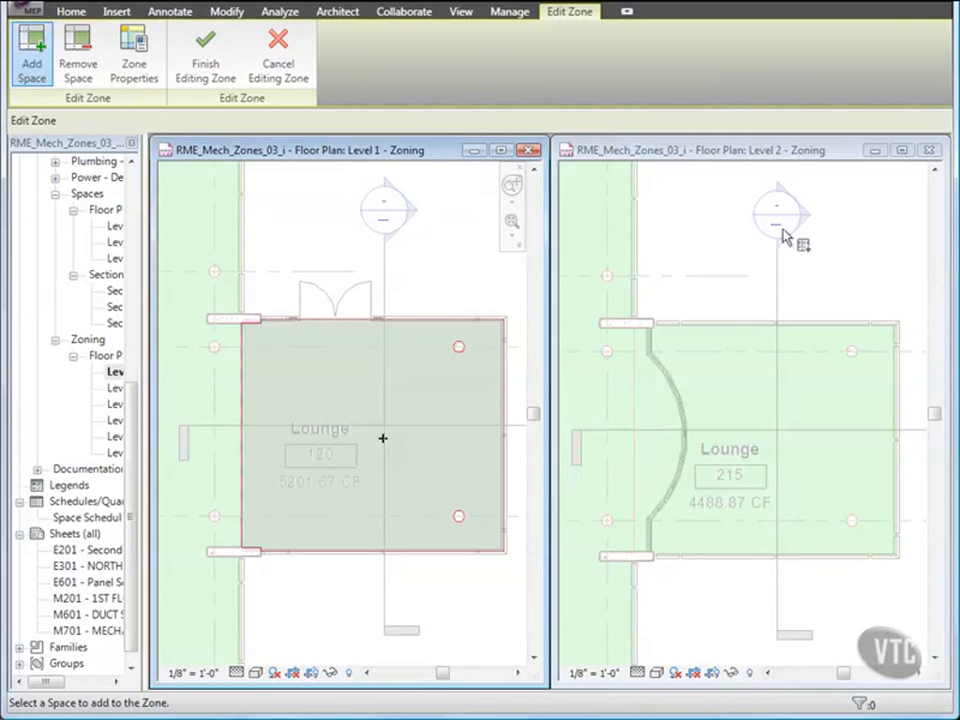
pyautogui.click(840, 280)
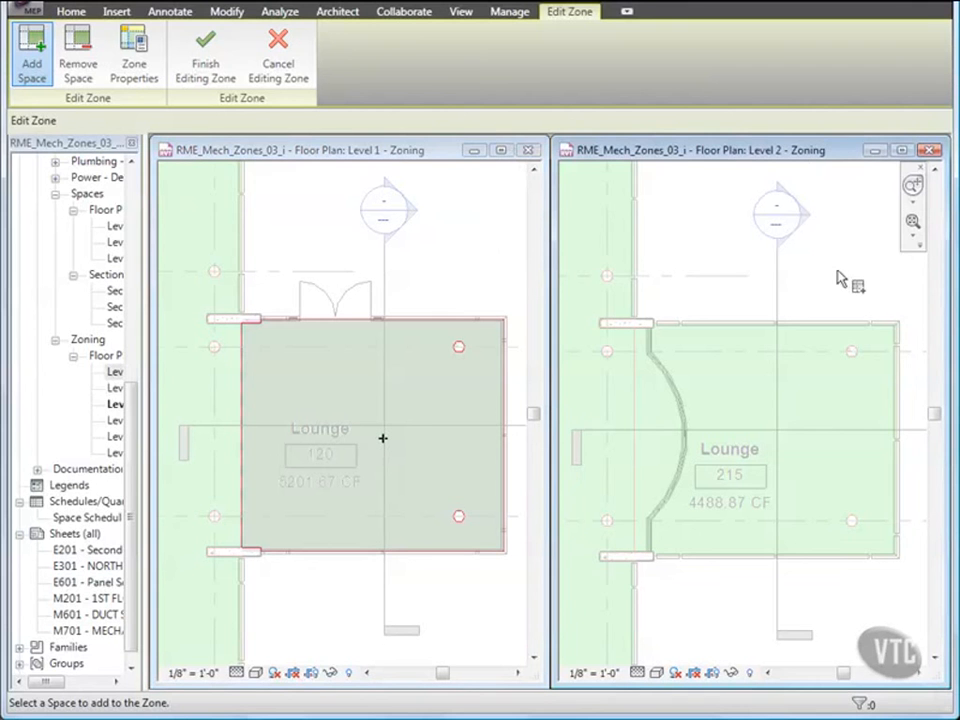
pyautogui.click(801, 457)
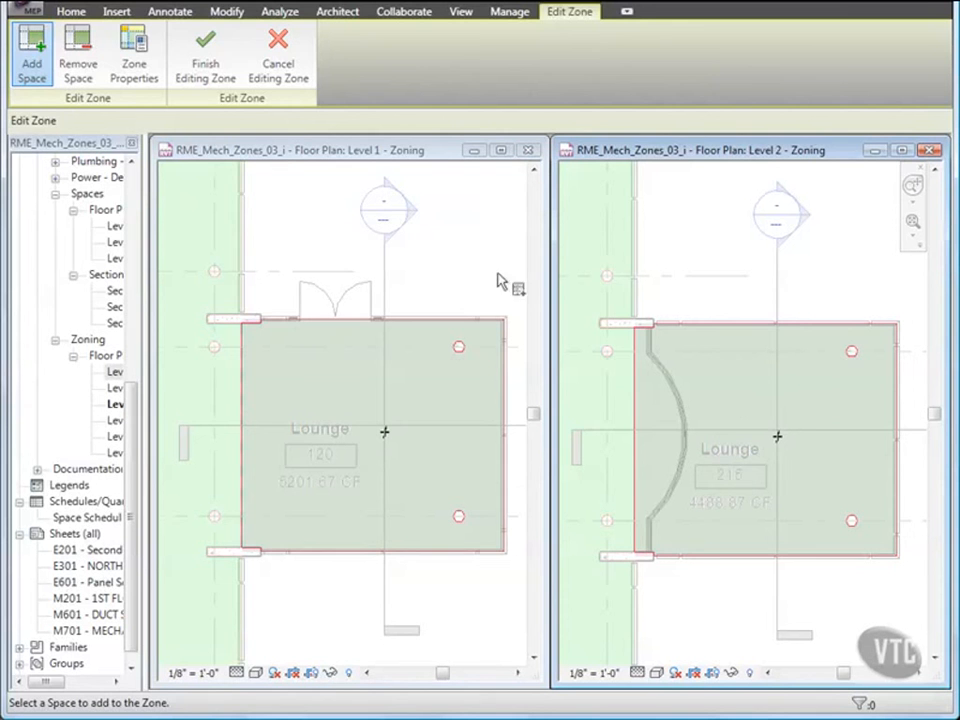
pyautogui.click(207, 64)
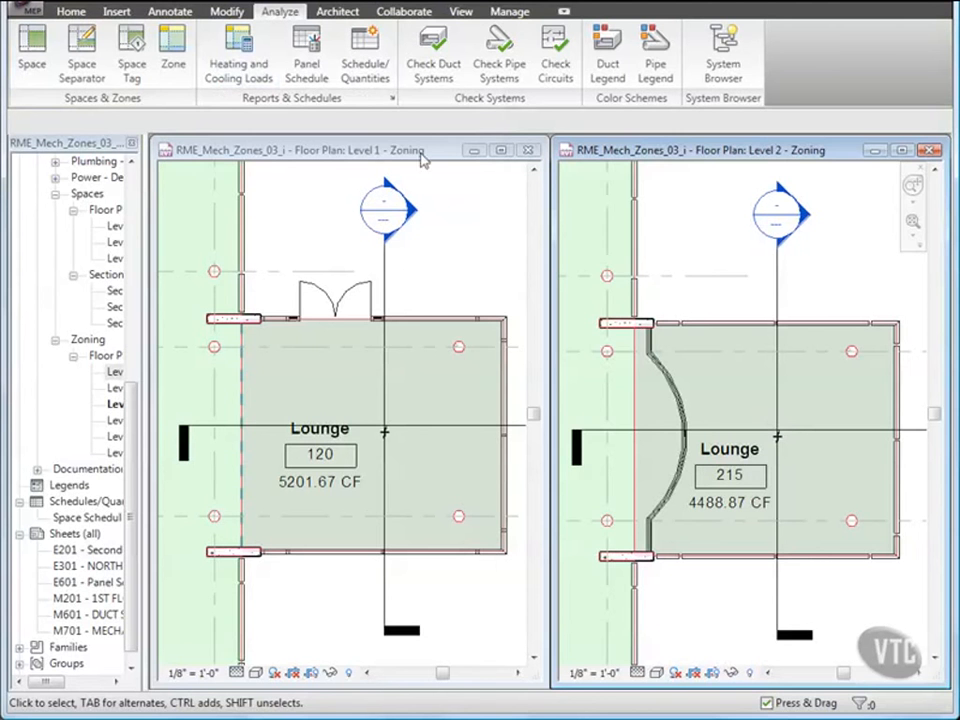
# Tag the new HVAC zone by category, with a leader, at Lounge 120 in the Level 1 - Zoning plan
pyautogui.click(467, 254)
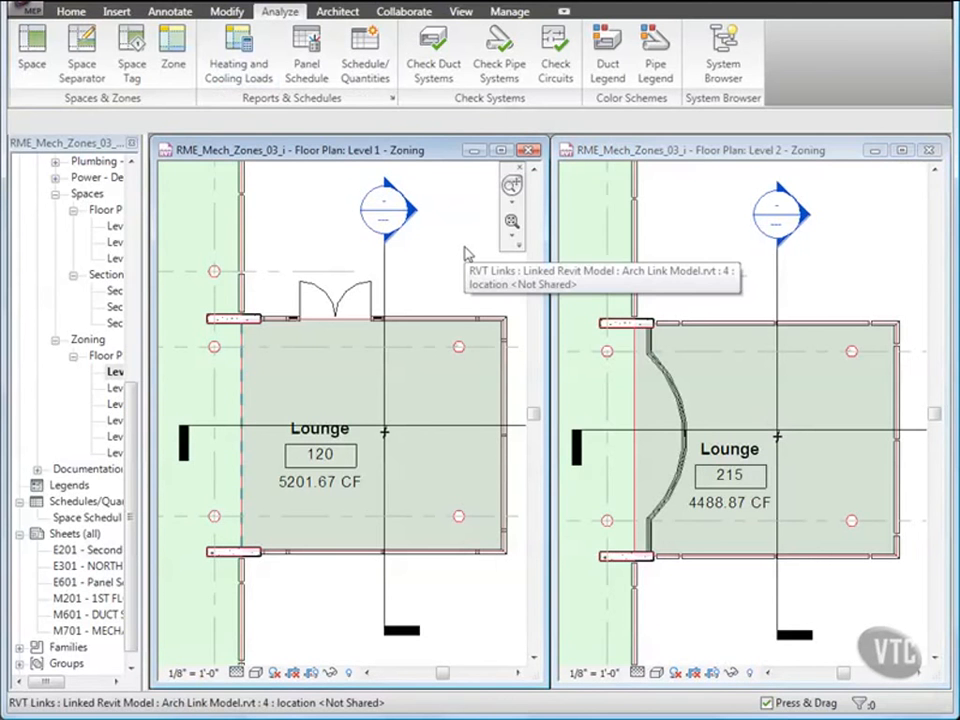
pyautogui.click(168, 12)
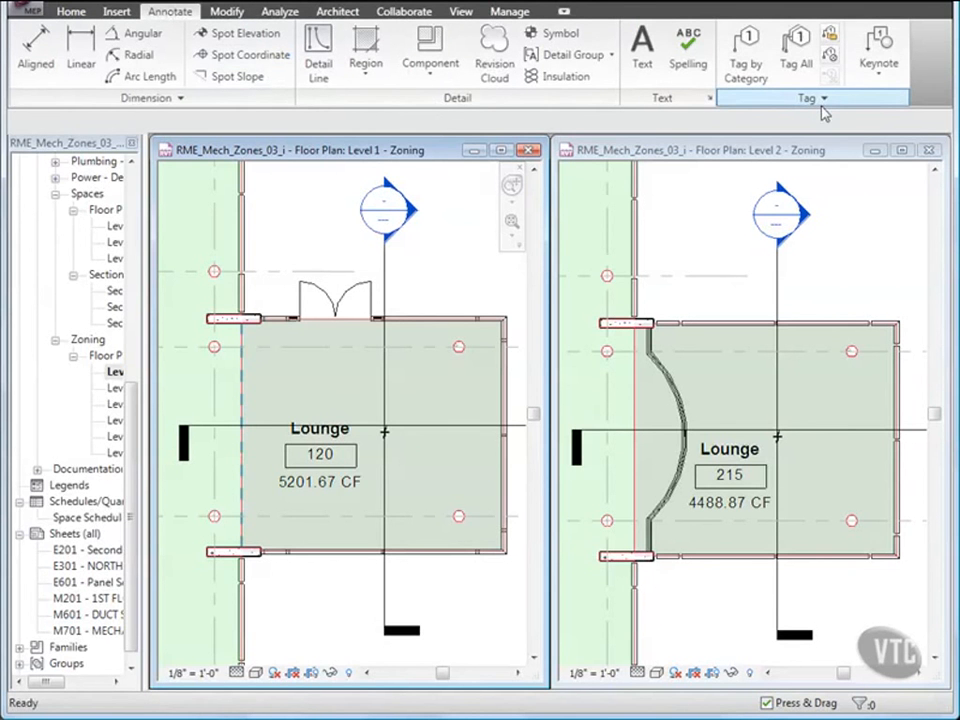
pyautogui.click(750, 64)
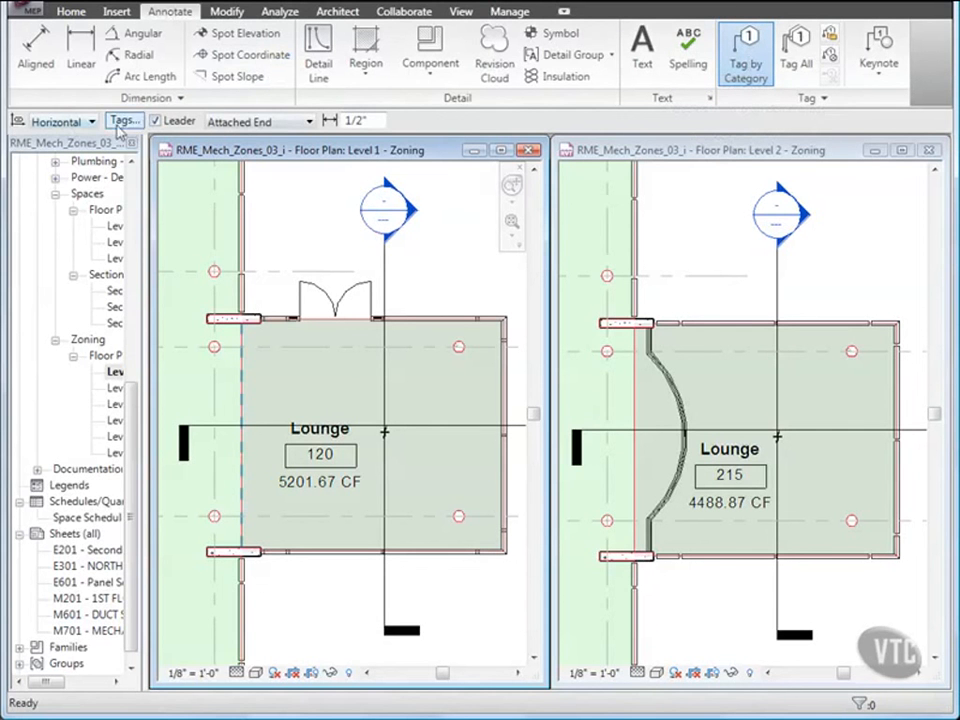
pyautogui.click(155, 121)
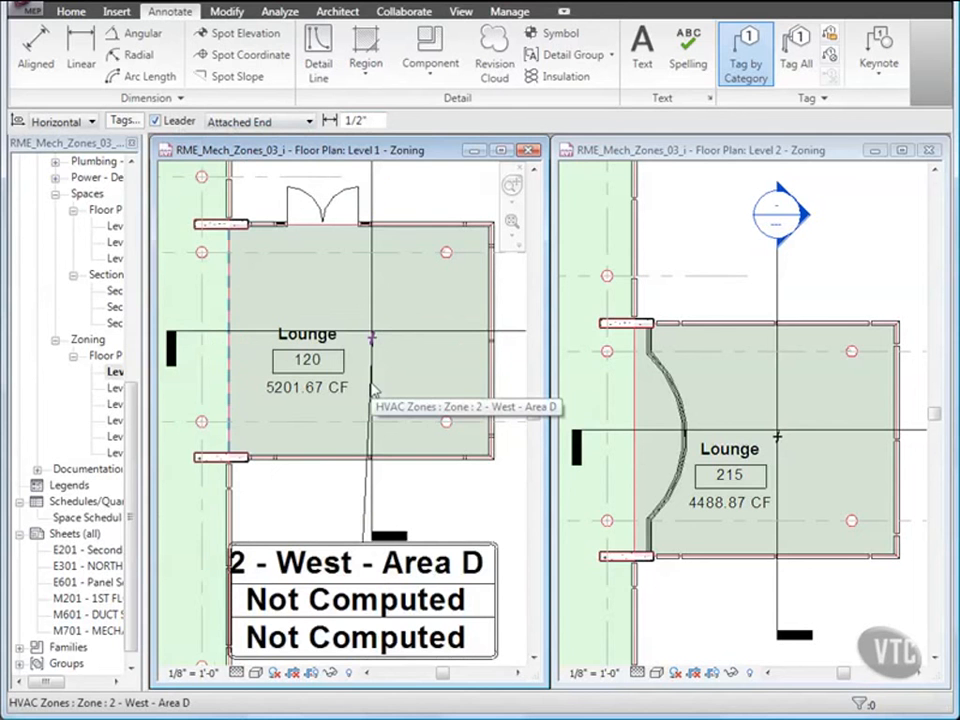
pyautogui.moveTo(371, 388); pyautogui.dragTo(372, 372, button='middle')
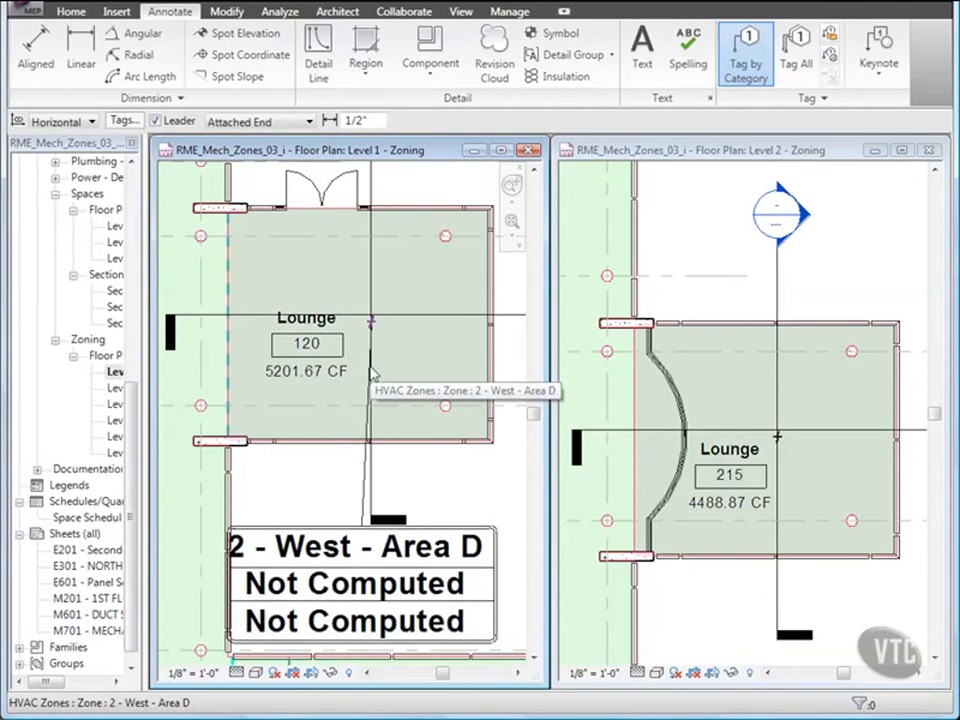
pyautogui.click(371, 373)
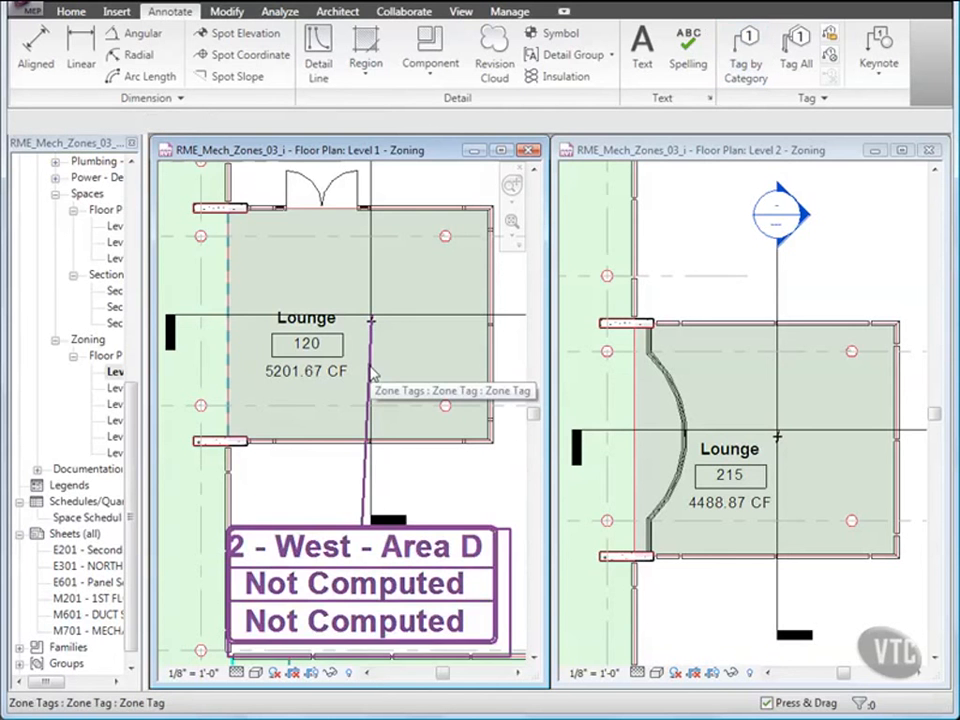
# Move the zone tag into the clear area diagonally below Lounge 120 and bend its leader so it meets the tag horizontally
pyautogui.scroll(-1, 371, 373)
pyautogui.scroll(-1, 371, 373)
pyautogui.moveTo(392, 405); pyautogui.dragTo(364, 369, button='middle')
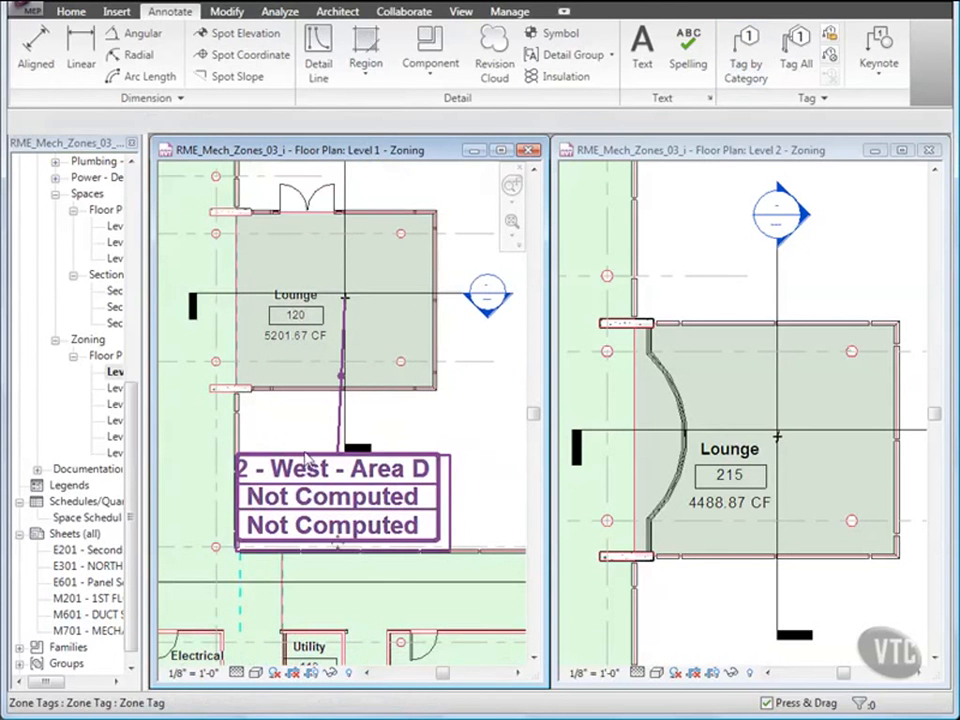
pyautogui.click(316, 451)
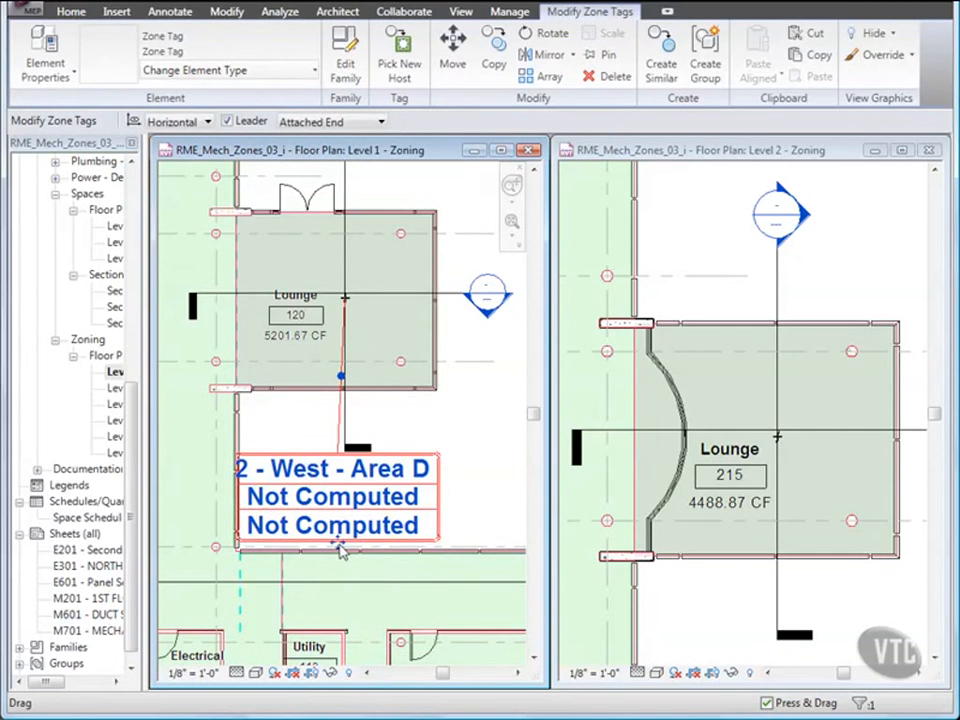
pyautogui.moveTo(339, 547); pyautogui.dragTo(476, 536)
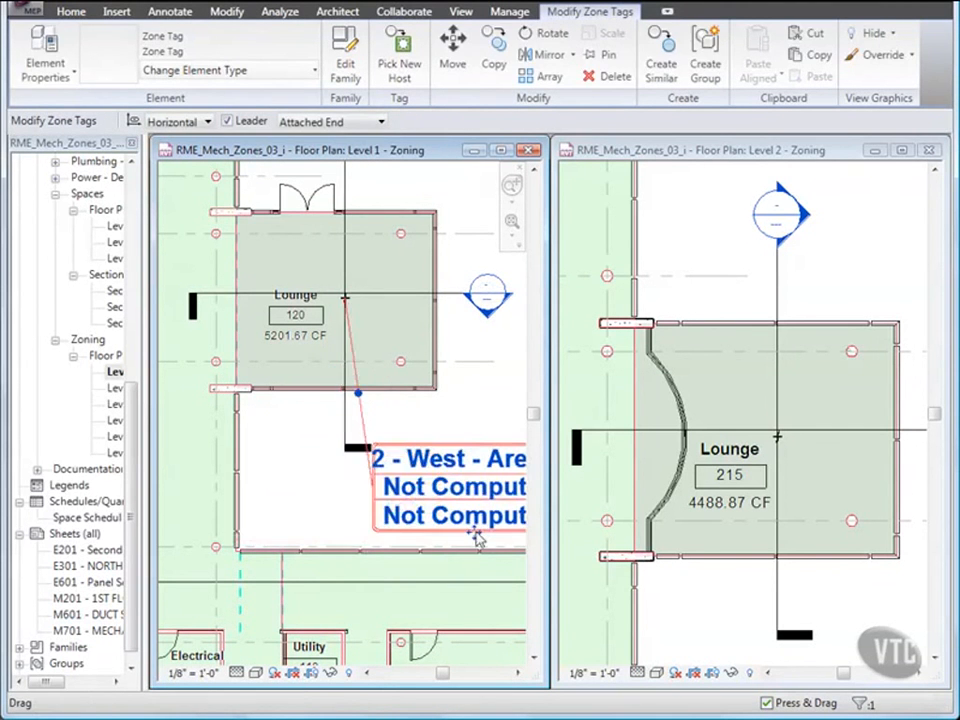
pyautogui.scroll(-1, 476, 536)
pyautogui.moveTo(476, 536); pyautogui.dragTo(394, 516, button='middle')
pyautogui.moveTo(405, 520); pyautogui.dragTo(429, 521)
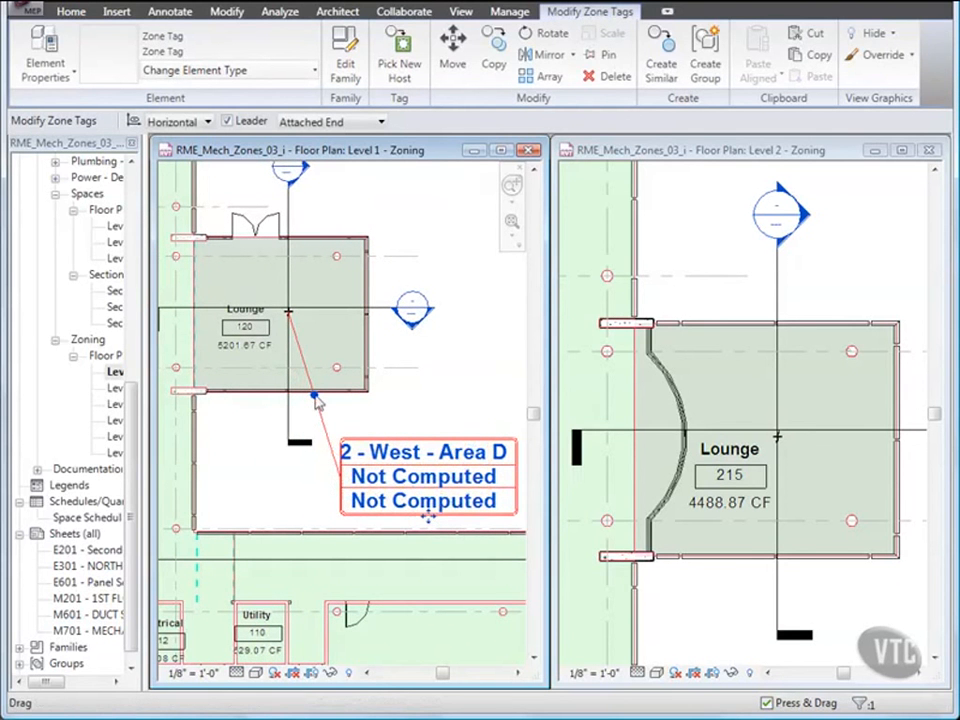
pyautogui.moveTo(316, 400); pyautogui.dragTo(323, 483)
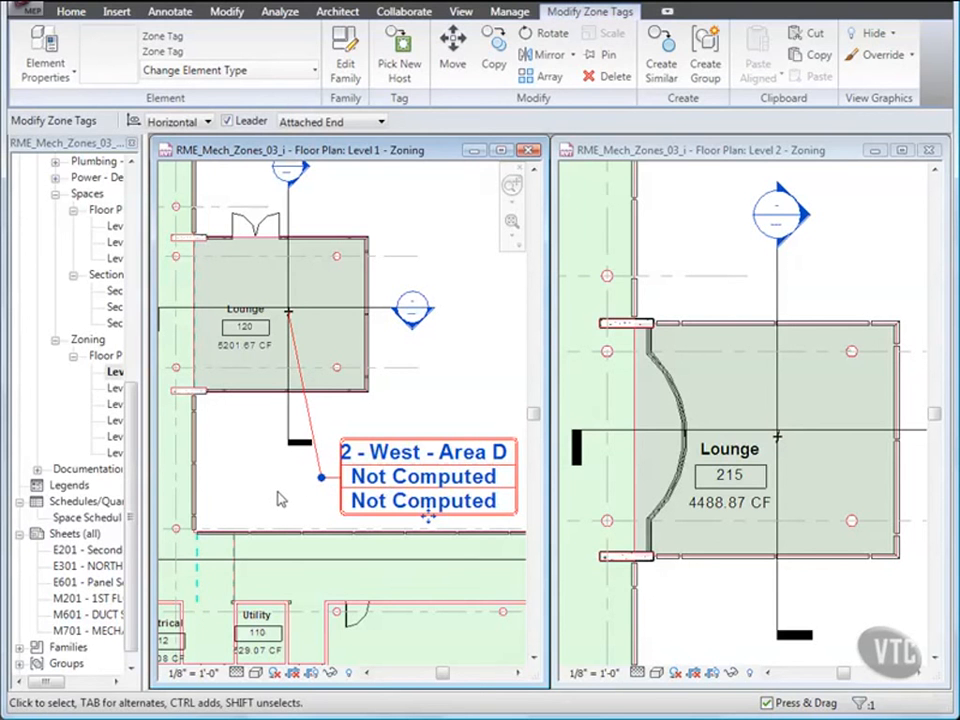
# Rename the zone to Lounge - East through its tag and list the zone's spaces in the System Browser
pyautogui.click(387, 463)
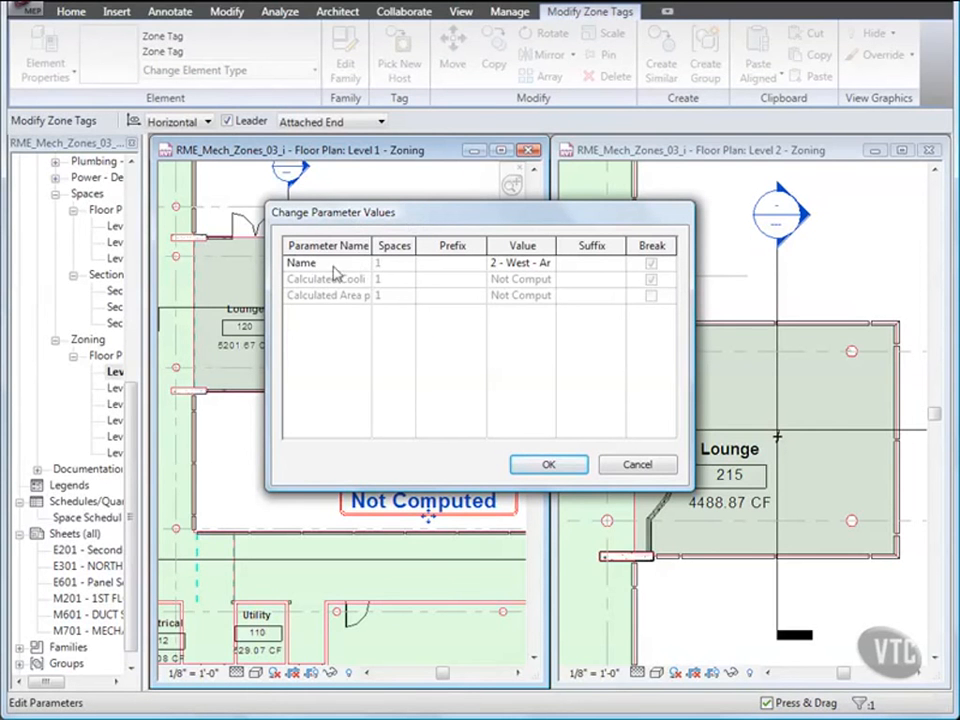
pyautogui.click(508, 262)
pyautogui.moveTo(508, 262); pyautogui.dragTo(553, 262)
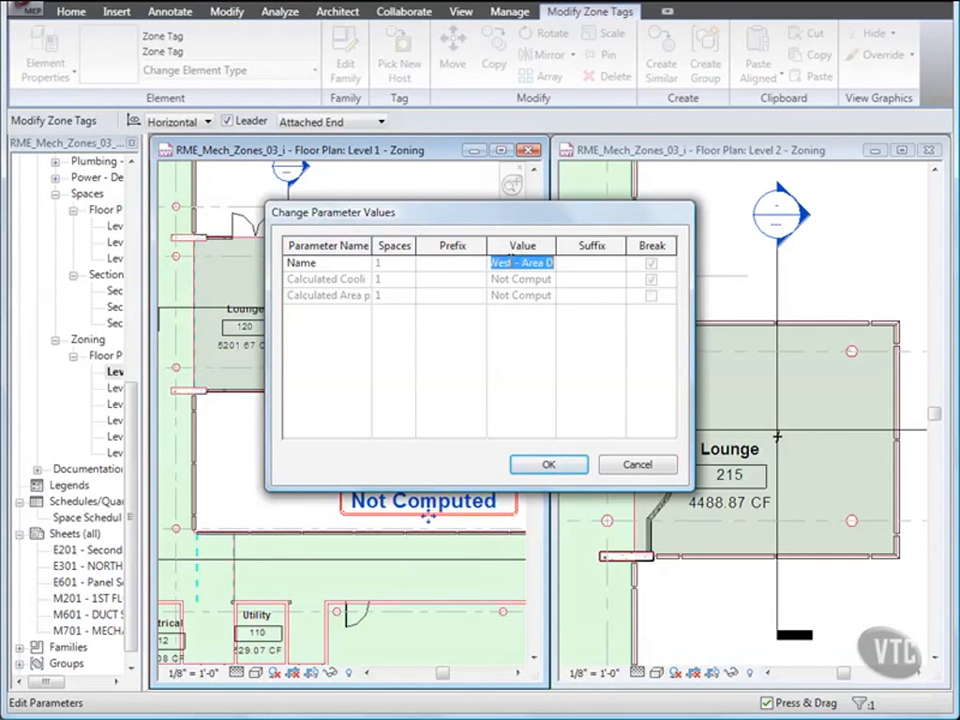
pyautogui.write('Loun')
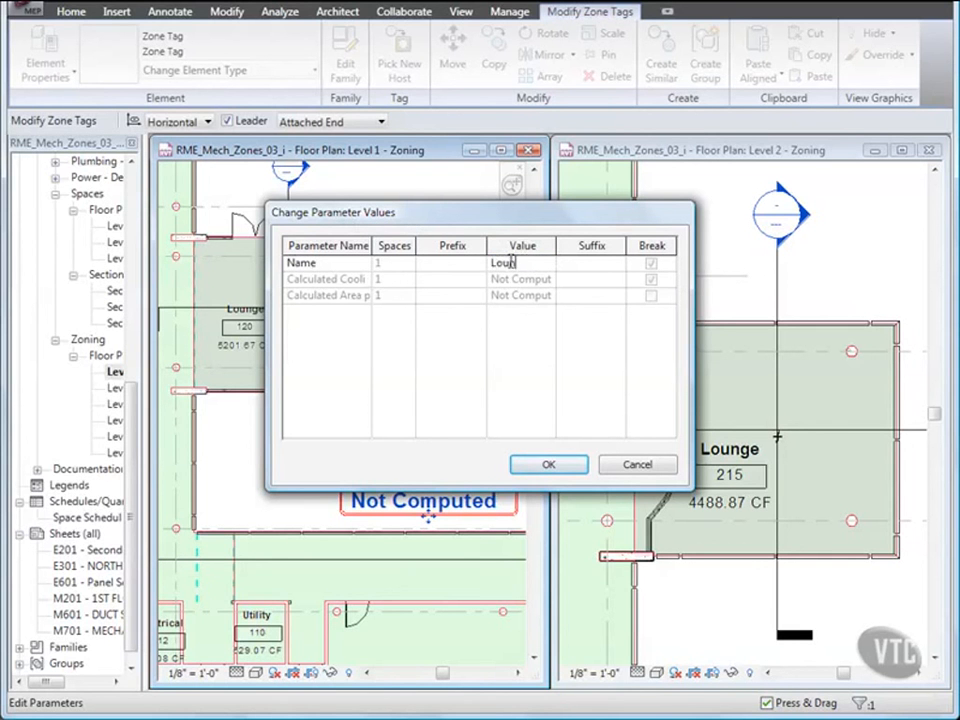
pyautogui.write('ge - East')
pyautogui.click(550, 465)
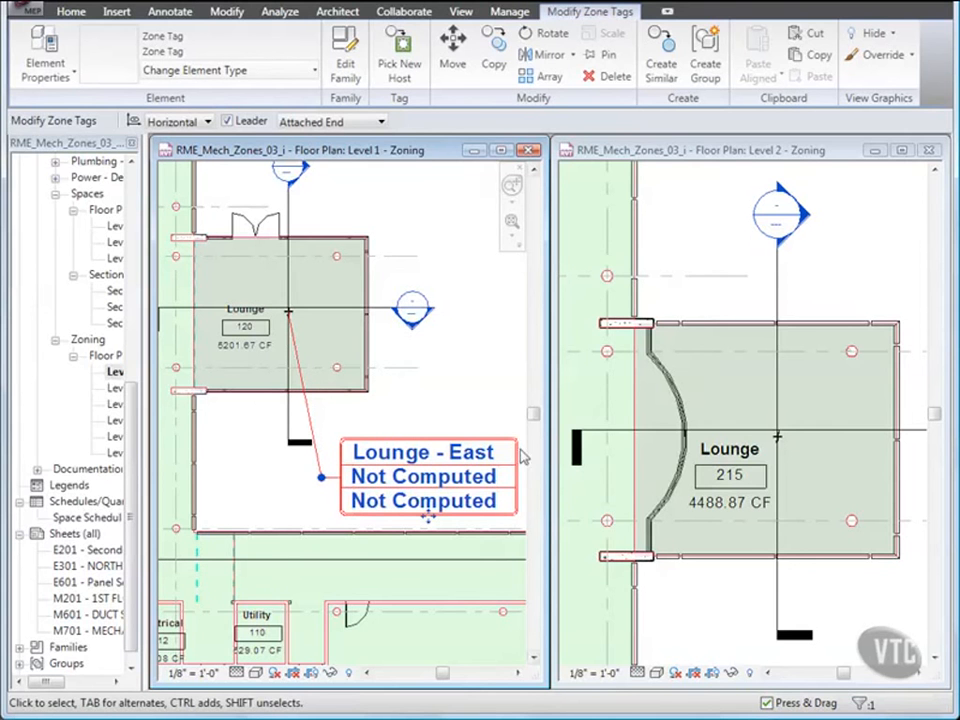
pyautogui.press('F9')
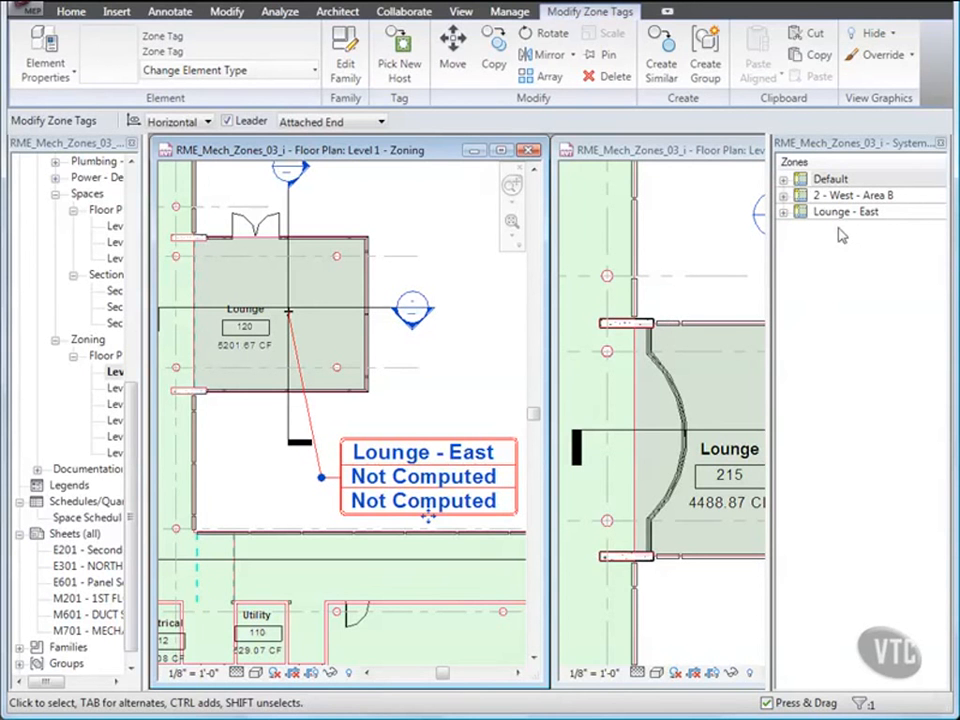
pyautogui.click(784, 213)
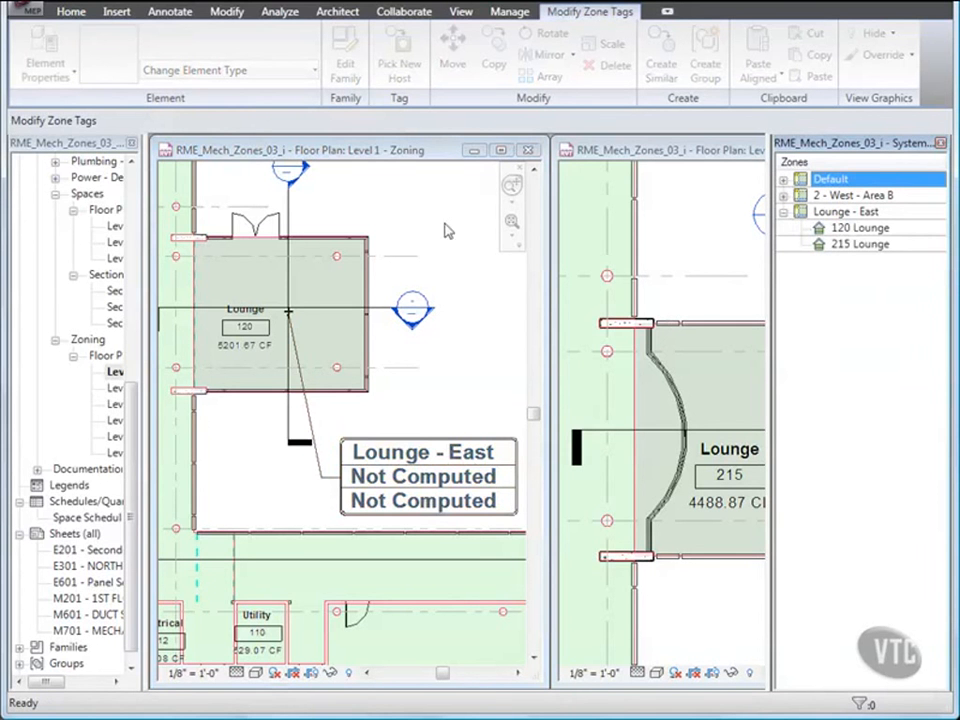
# Close the RME_Mech_Zones_03_i project
pyautogui.click(22, 12)
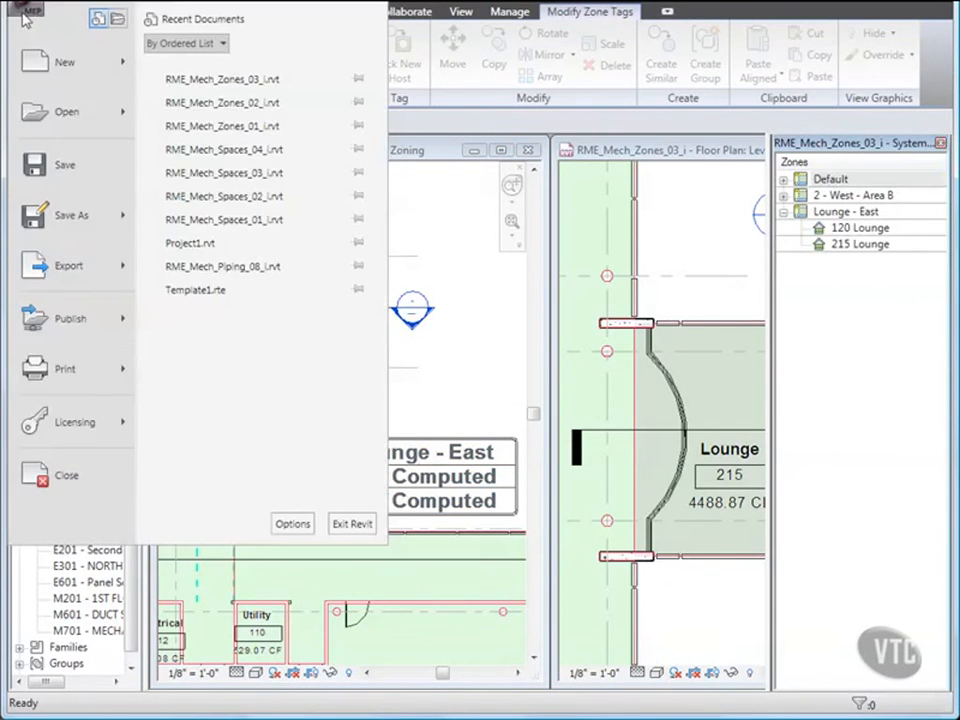
pyautogui.click(55, 478)
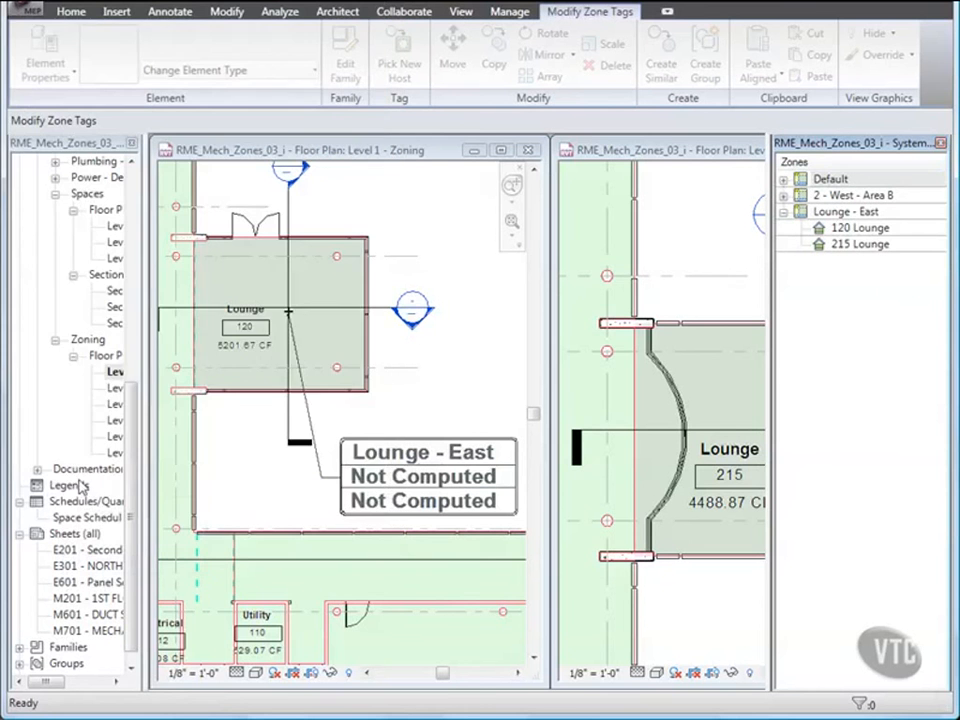
pyautogui.click(302, 396)
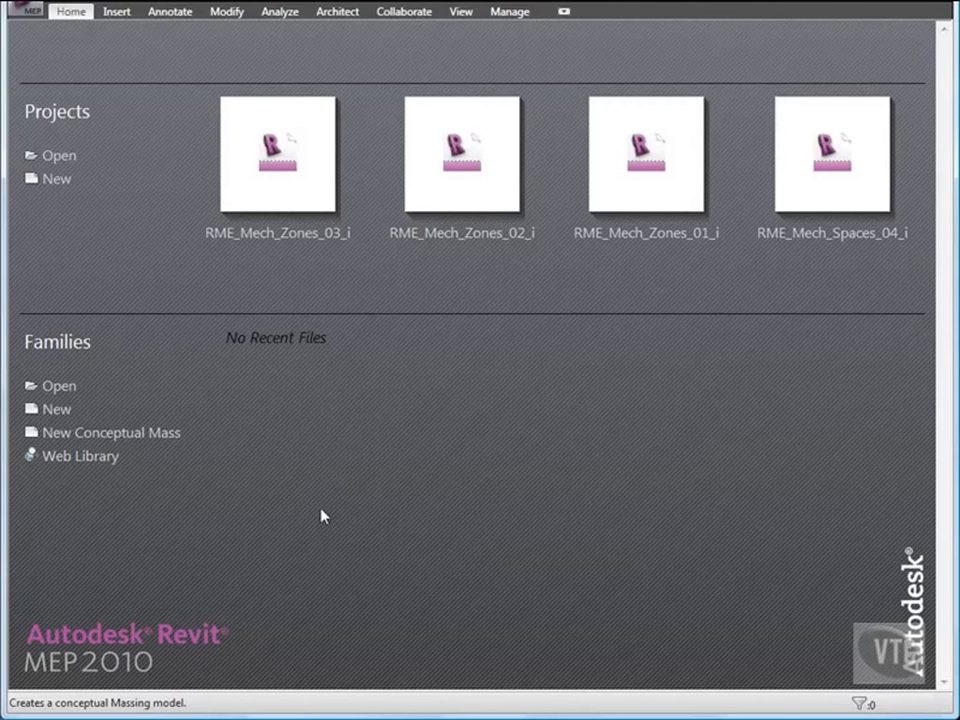
# Open the RME_Mech_Analysis training project from the 02_Mechanical Systems folder and display its Level 1 zoning floor plan
pyautogui.click(22, 12)
pyautogui.click(66, 112)
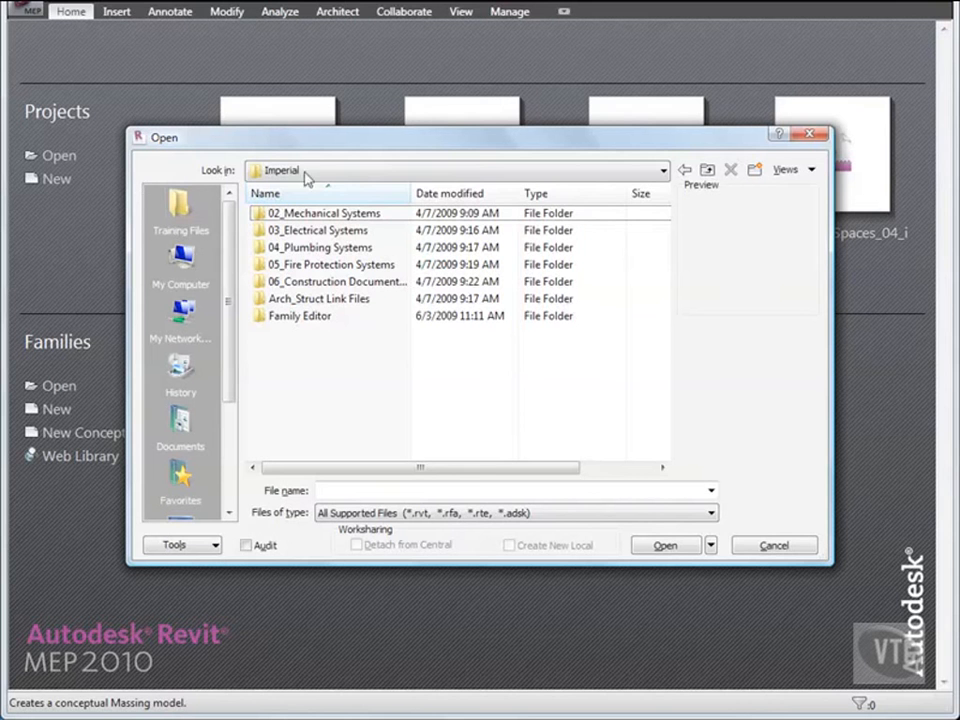
pyautogui.doubleClick(326, 214)
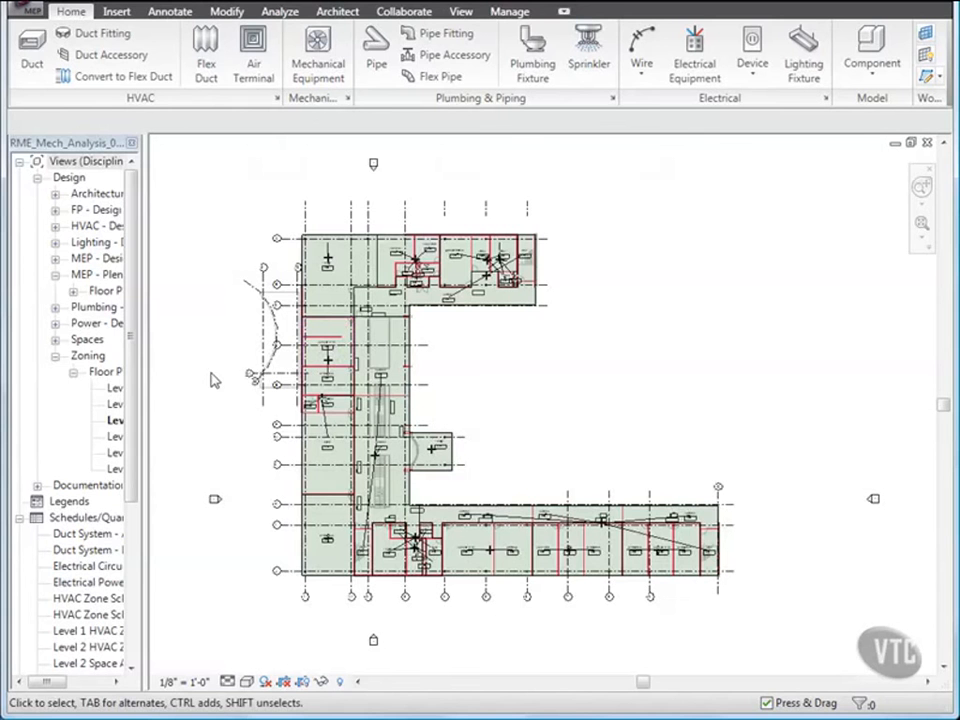
pyautogui.click(116, 388)
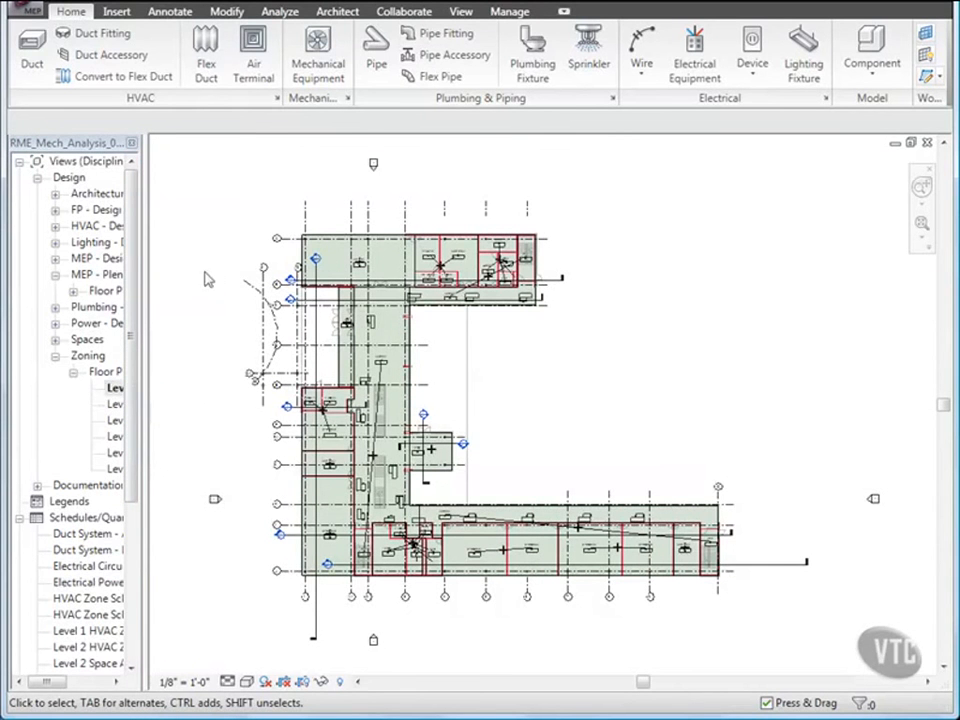
# Open the Heating and Cooling Loads analysis and view the building preview from another corner in Wireframe style
pyautogui.click(280, 12)
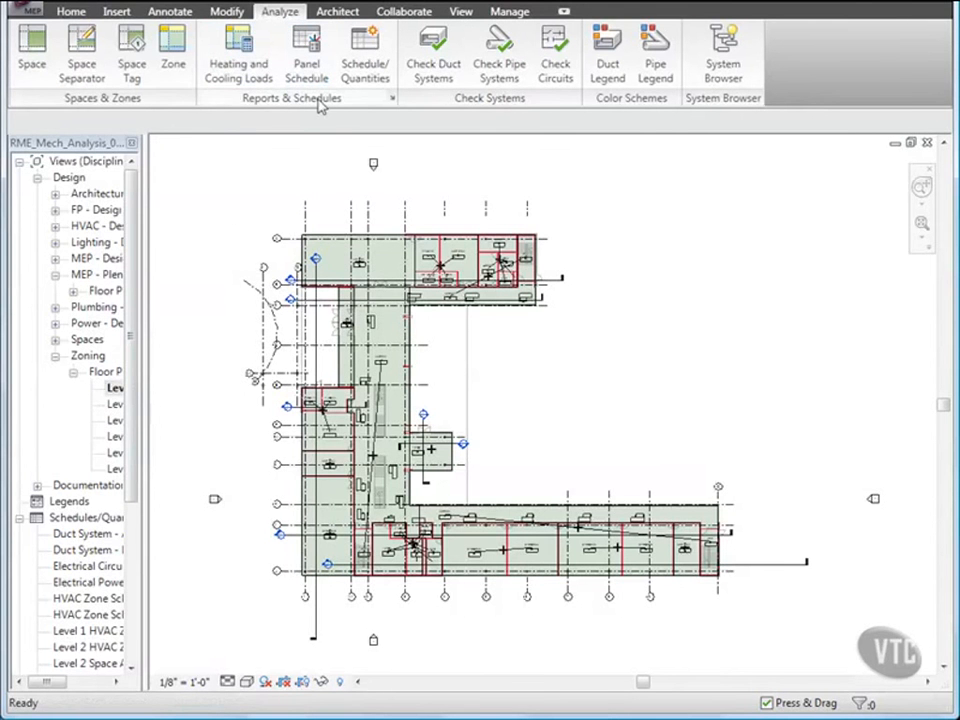
pyautogui.click(244, 60)
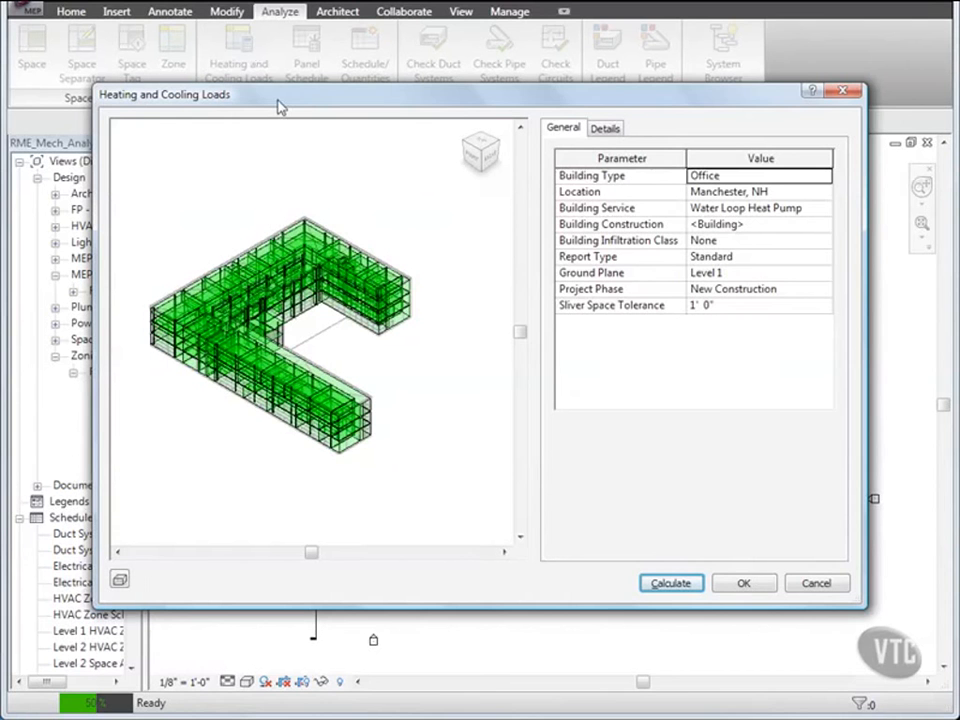
pyautogui.click(466, 148)
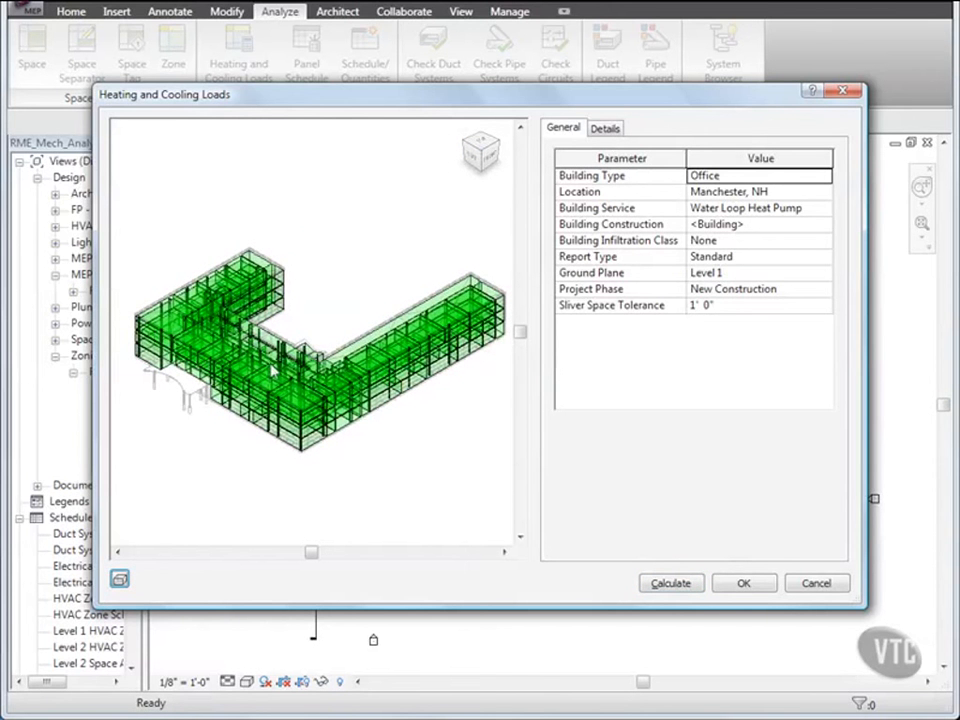
pyautogui.click(121, 581)
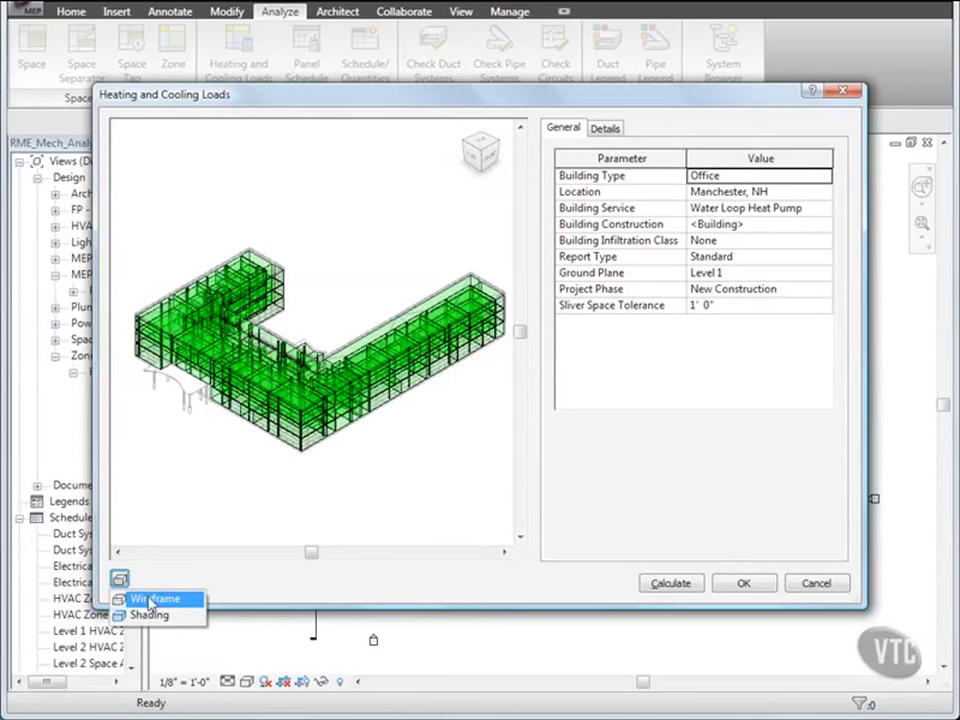
pyautogui.click(152, 599)
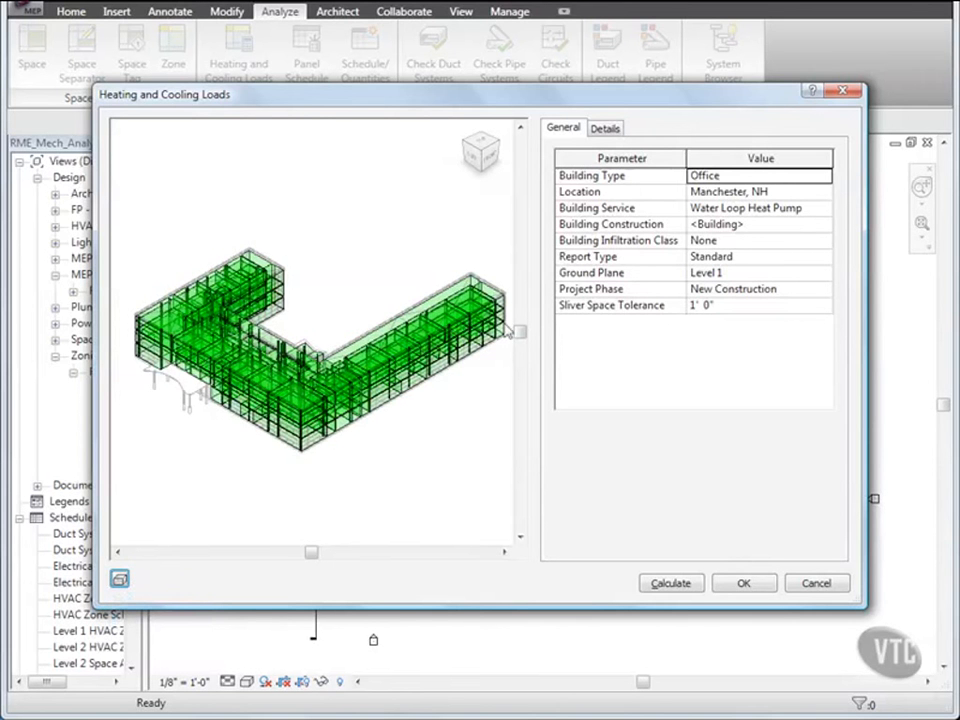
# In the analysis details, highlight and isolate space 109 Lounge in the preview, and isolate its whole zone 1_South_Lounge
pyautogui.click(606, 130)
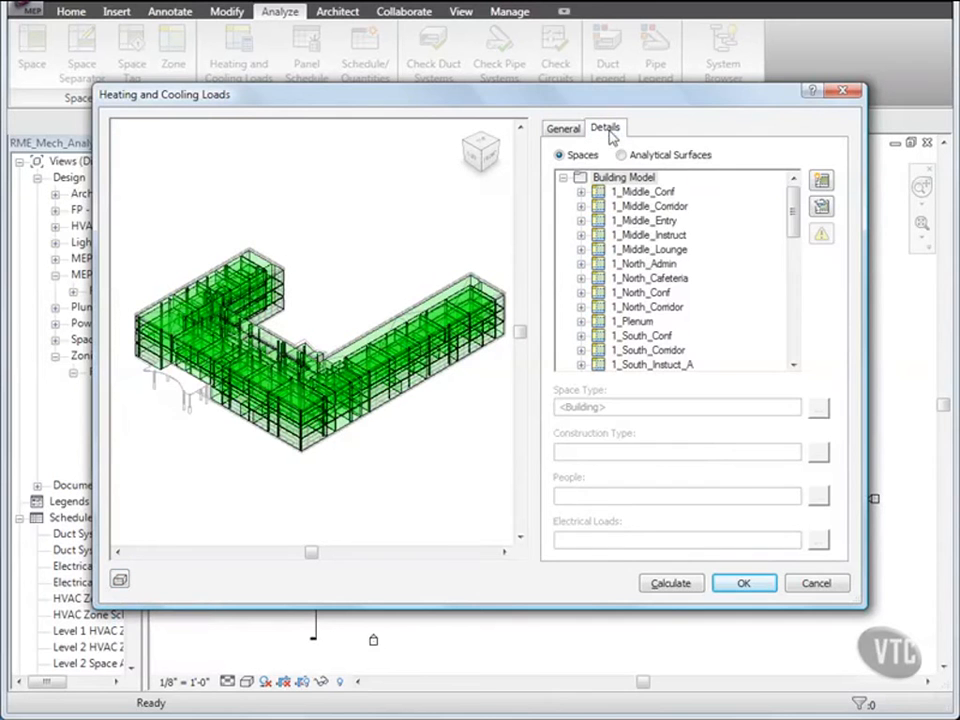
pyautogui.moveTo(793, 208); pyautogui.dragTo(797, 256)
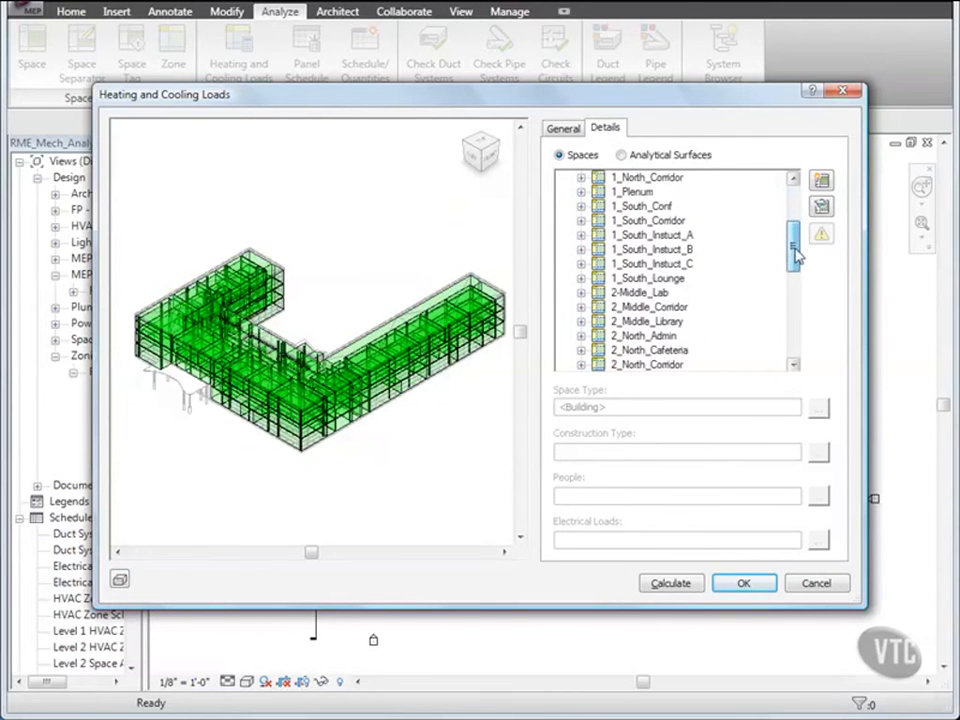
pyautogui.click(582, 279)
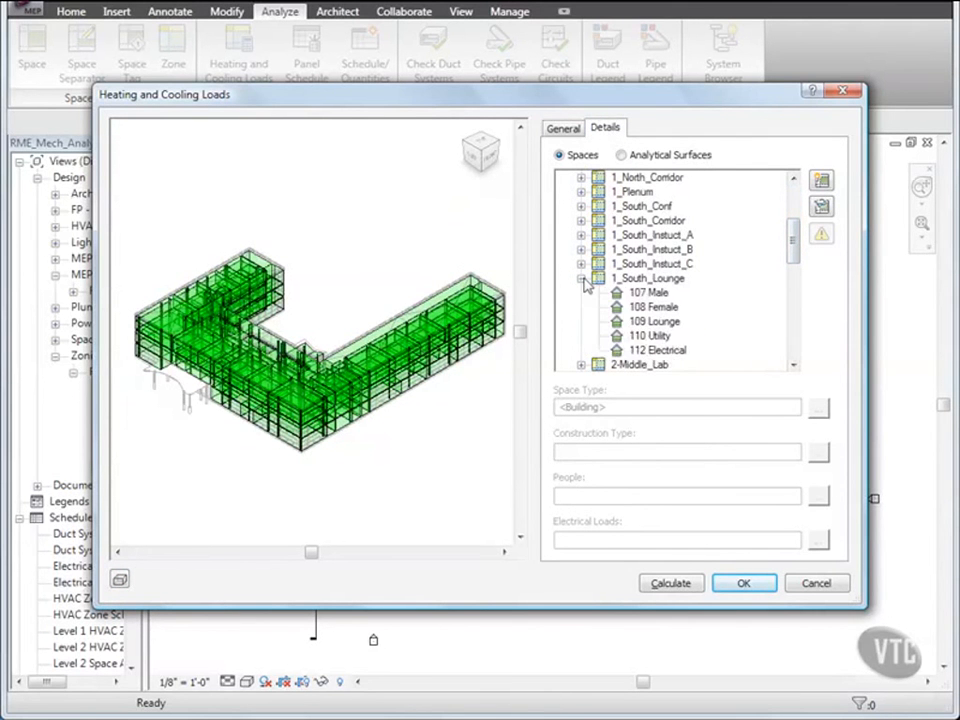
pyautogui.click(627, 322)
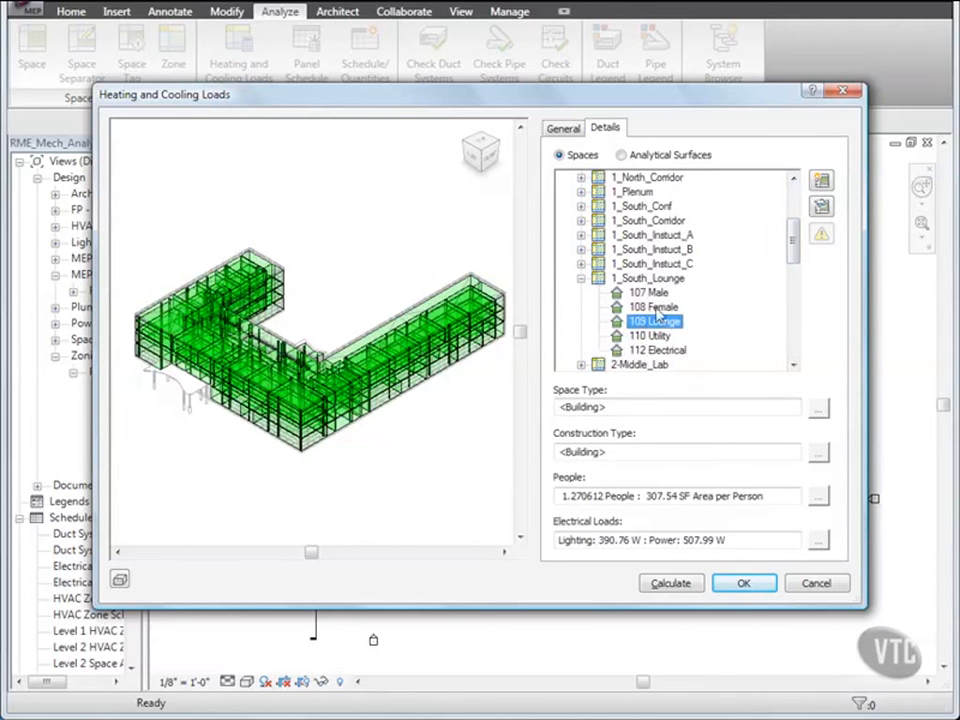
pyautogui.click(824, 185)
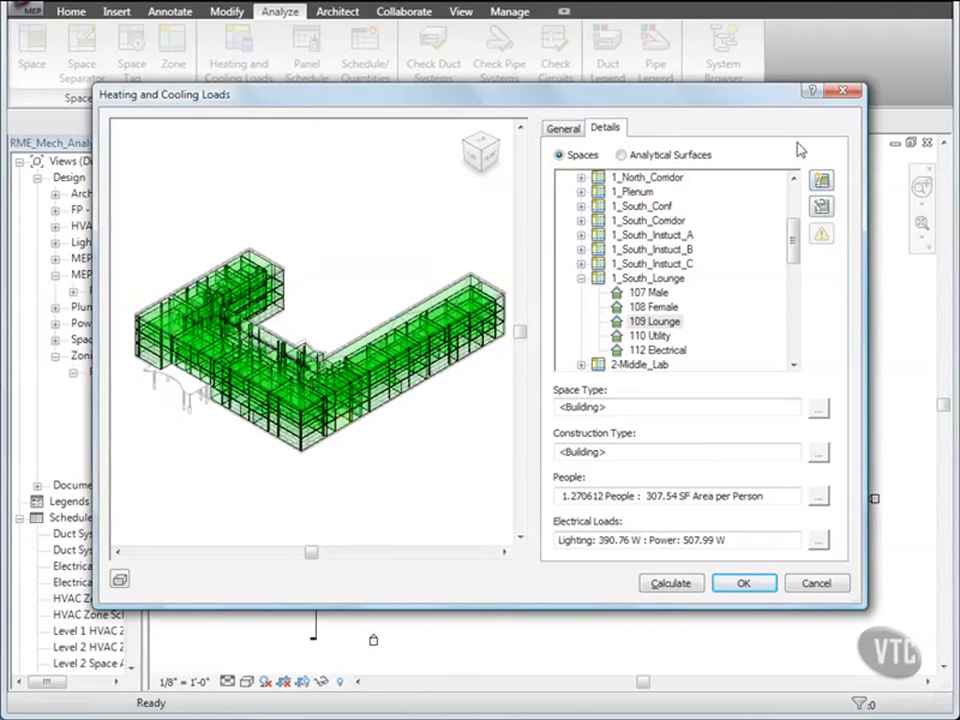
pyautogui.click(822, 208)
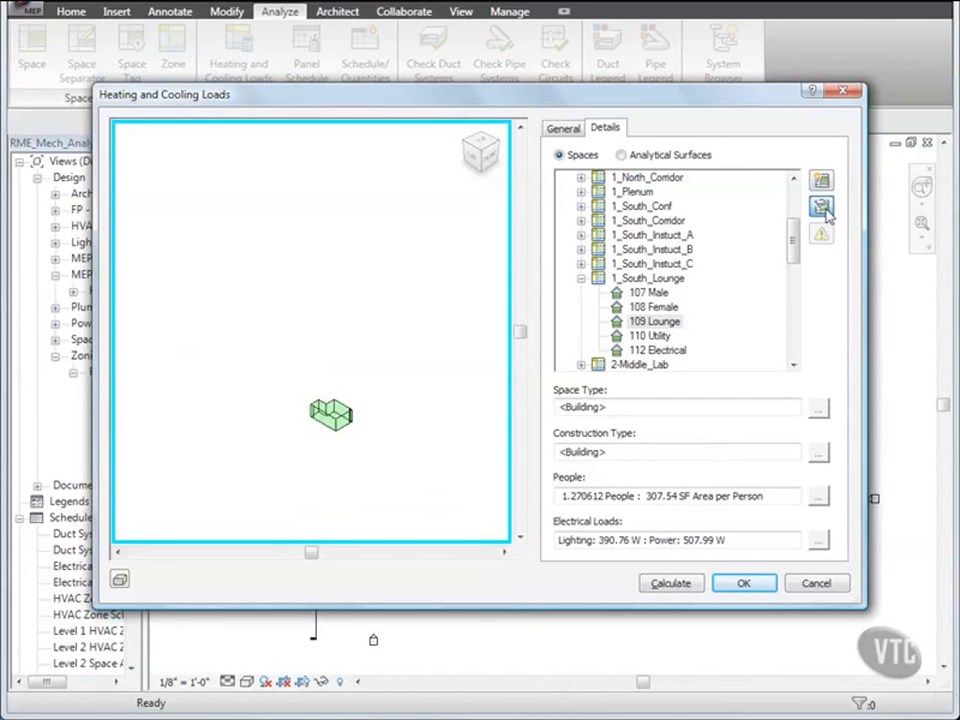
pyautogui.click(643, 280)
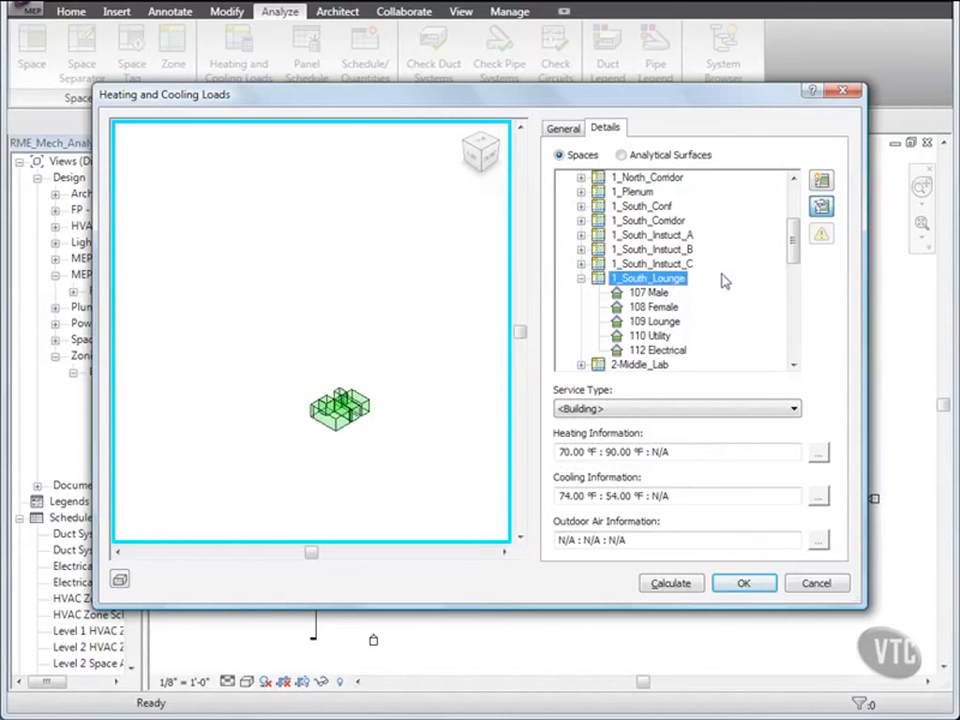
# Show the whole building in the preview again and set the space type of 109 Lounge to Lounge/Recreation
pyautogui.click(821, 207)
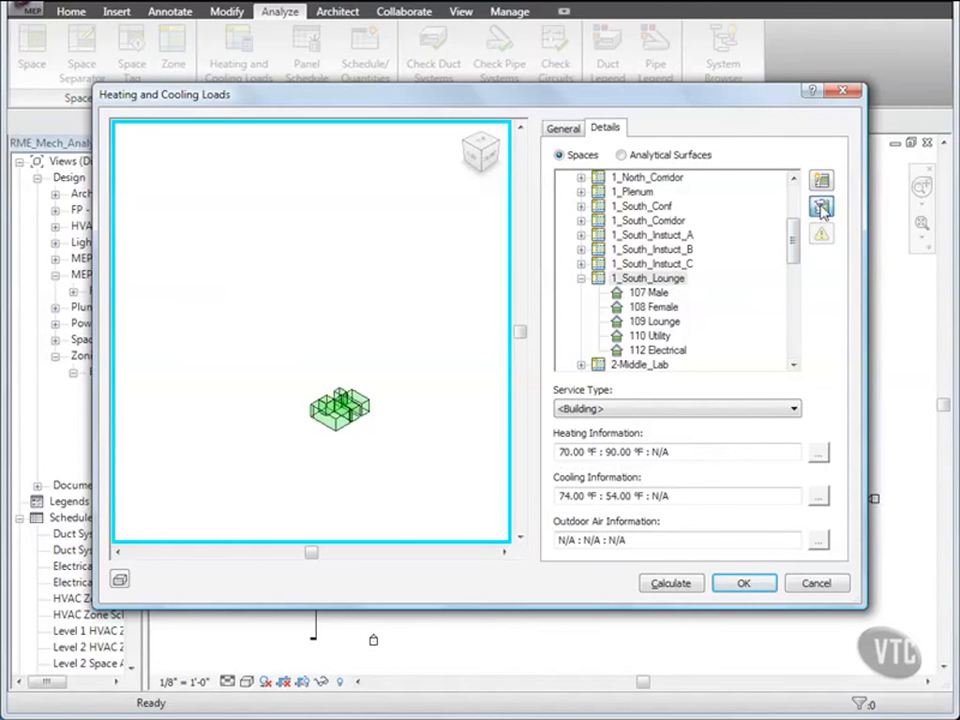
pyautogui.click(821, 207)
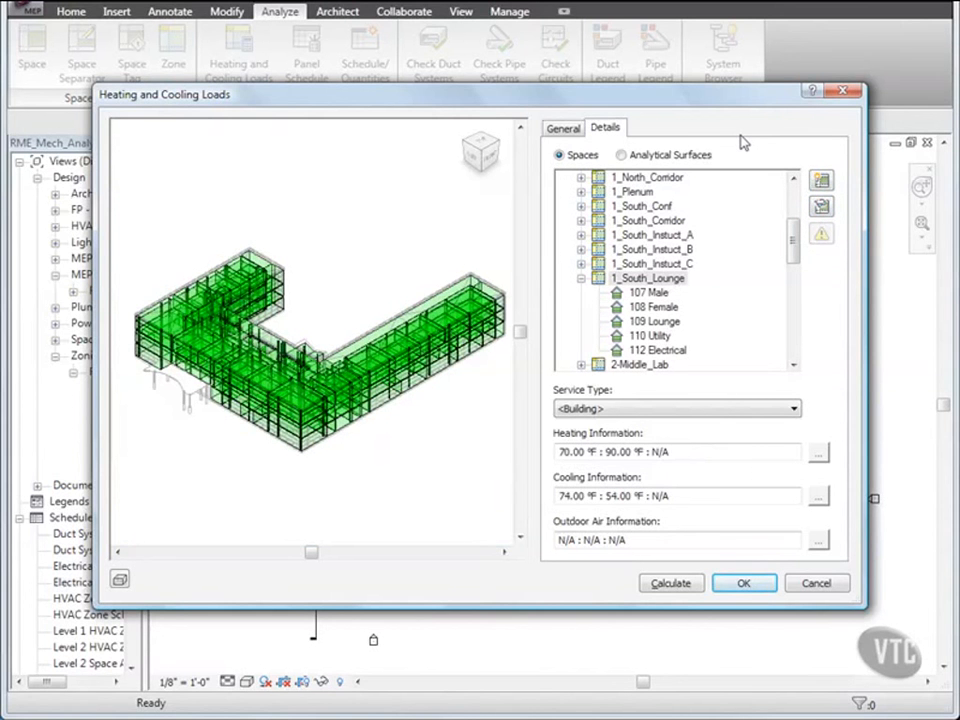
pyautogui.click(647, 324)
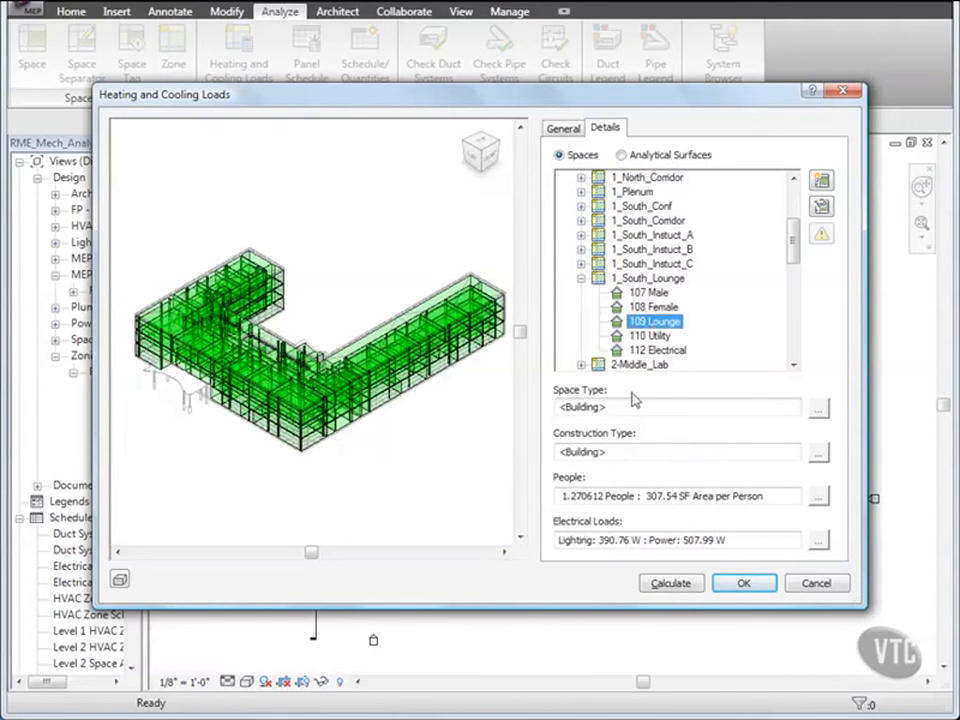
pyautogui.click(818, 411)
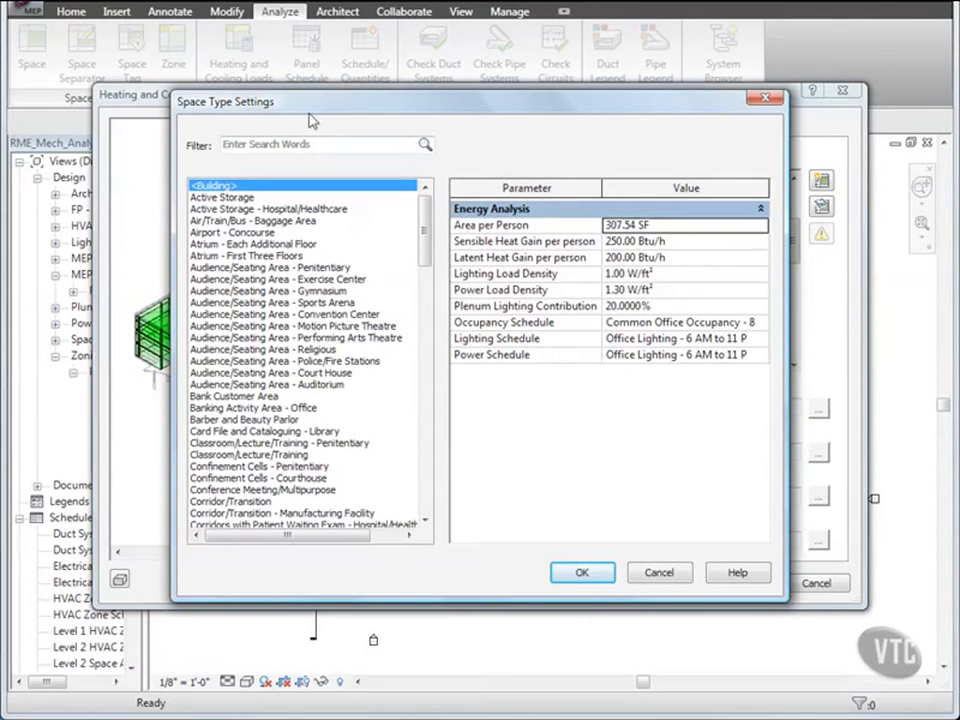
pyautogui.moveTo(427, 233); pyautogui.dragTo(425, 390)
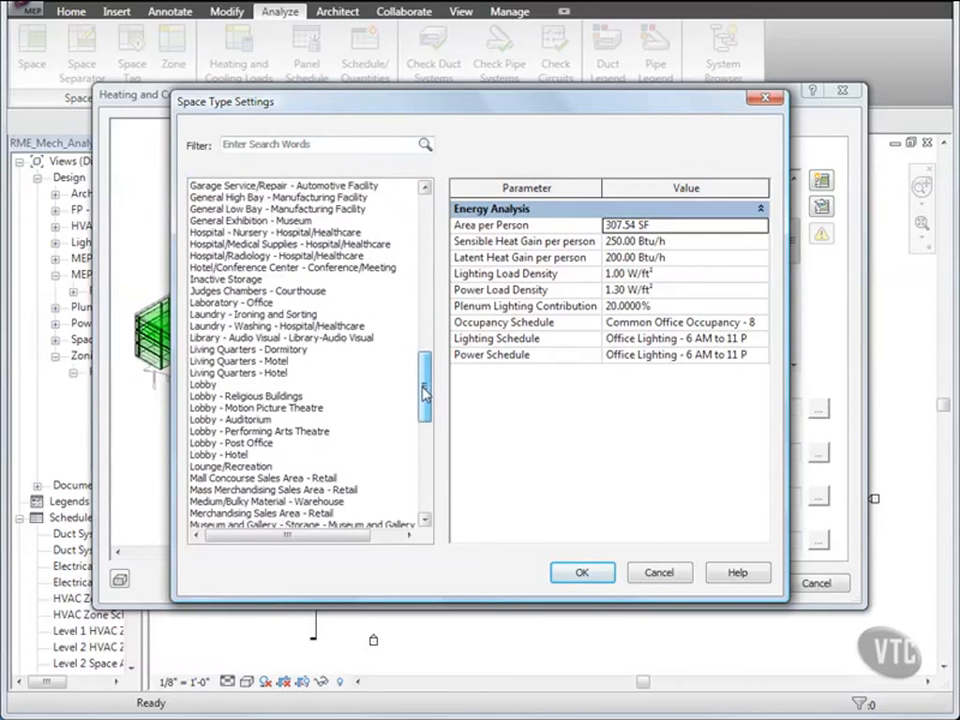
pyautogui.click(247, 466)
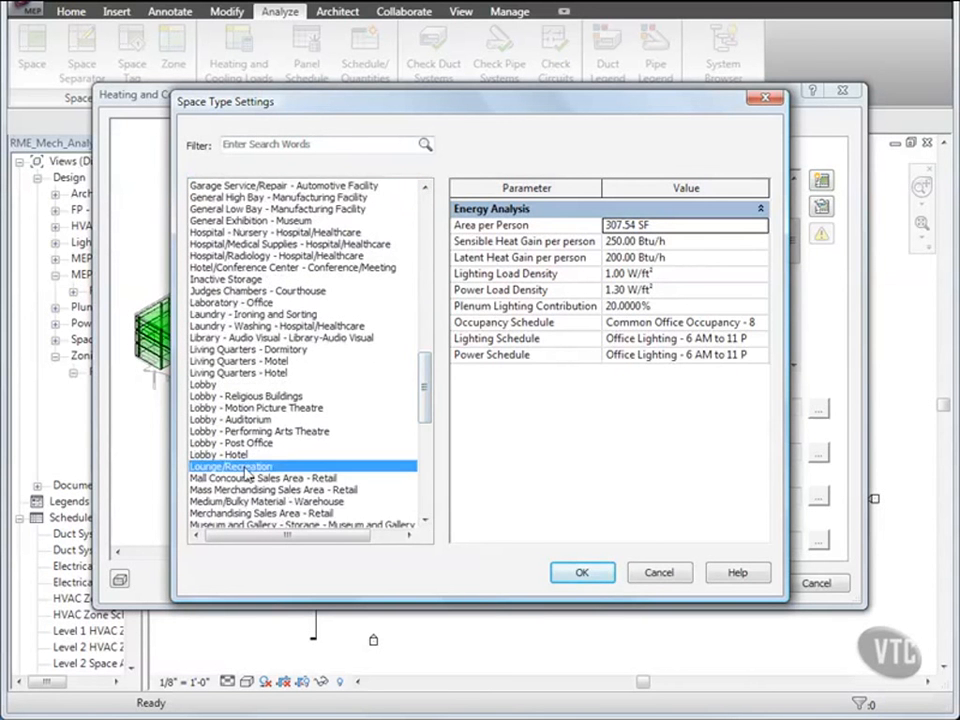
pyautogui.click(584, 576)
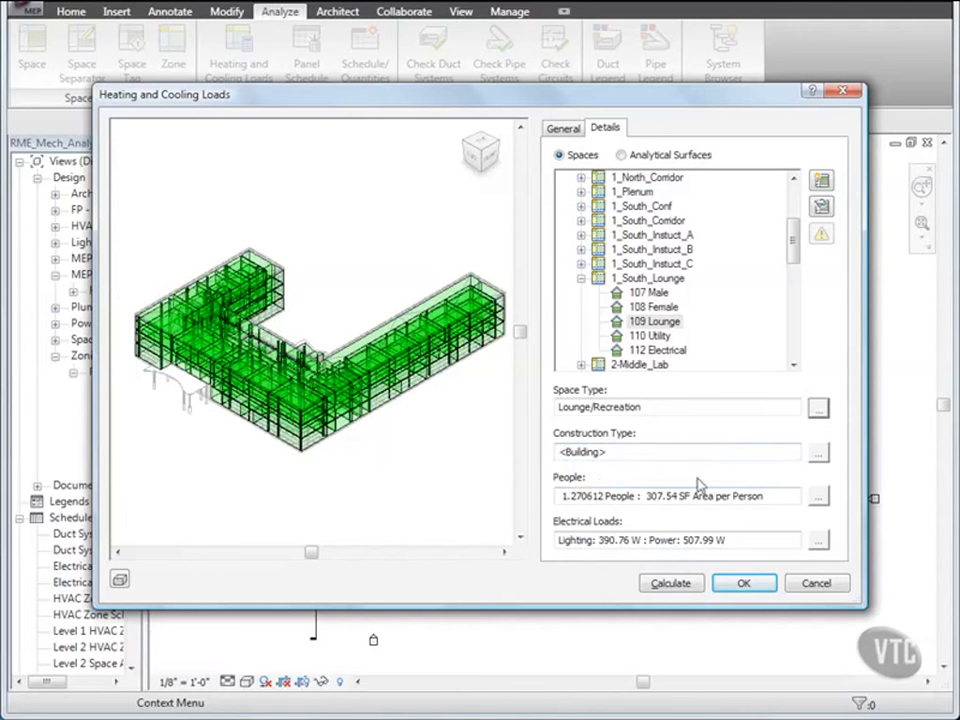
# Apply the default people and electrical load values of the Lounge/Recreation type to space 109 Lounge
pyautogui.click(817, 496)
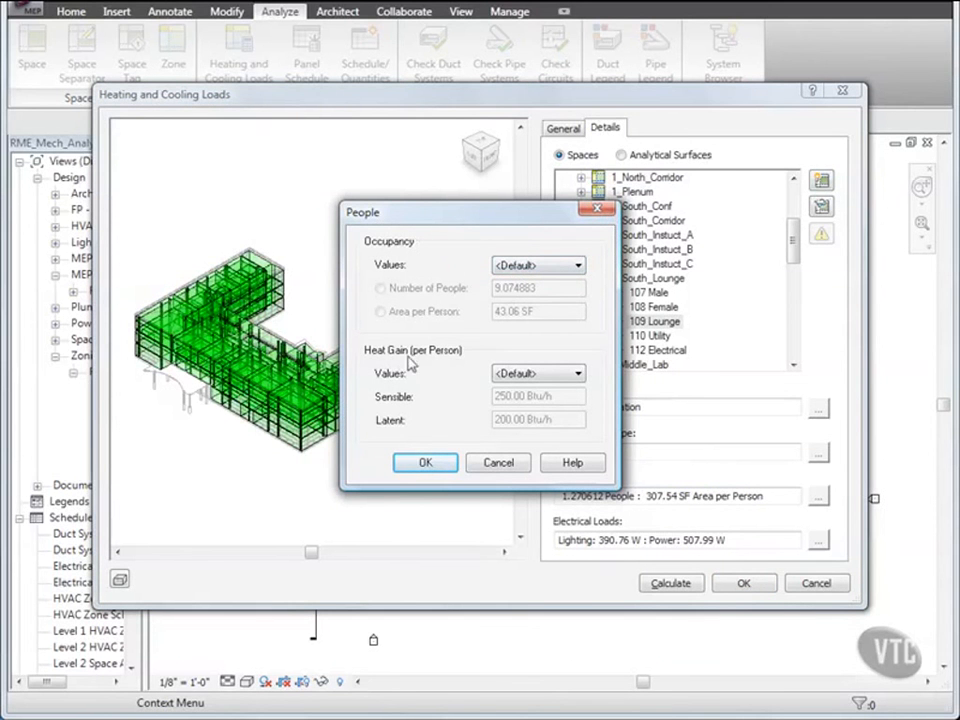
pyautogui.click(430, 466)
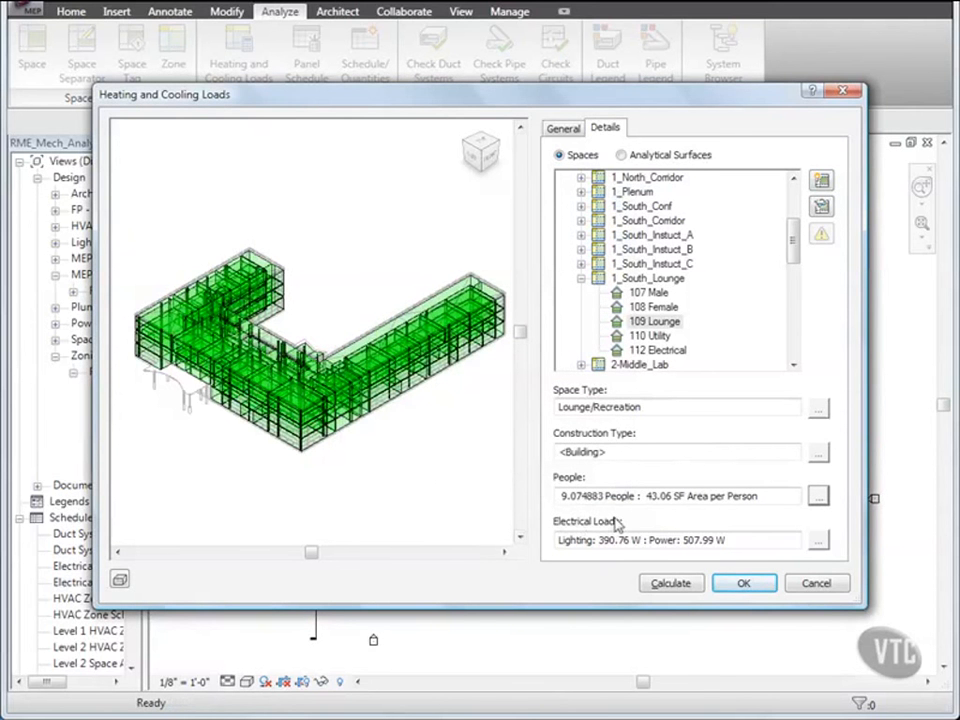
pyautogui.click(818, 541)
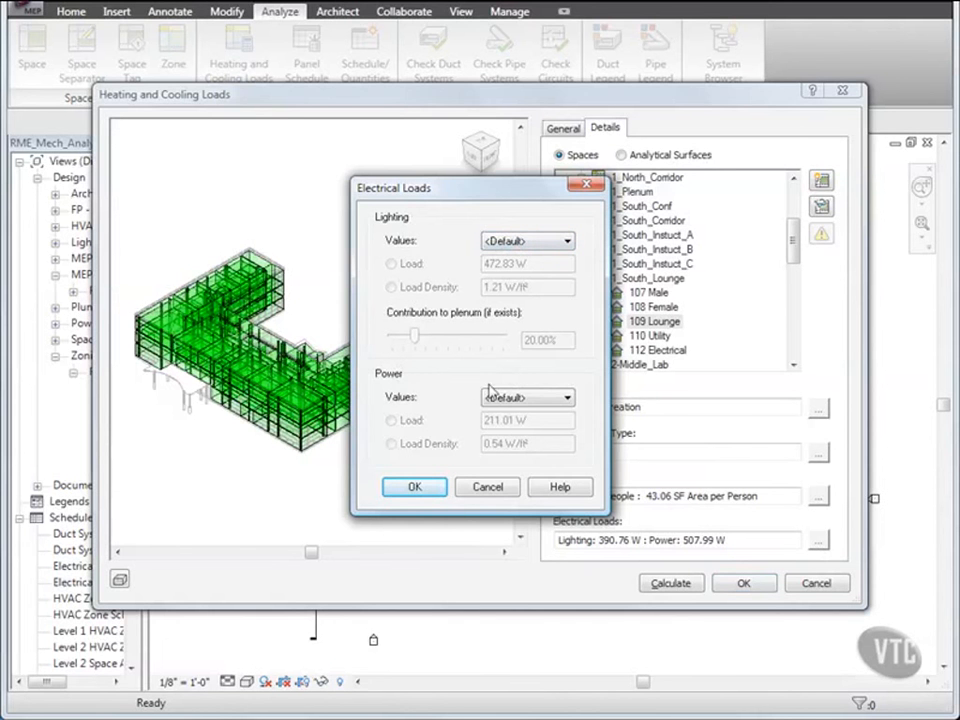
pyautogui.click(419, 488)
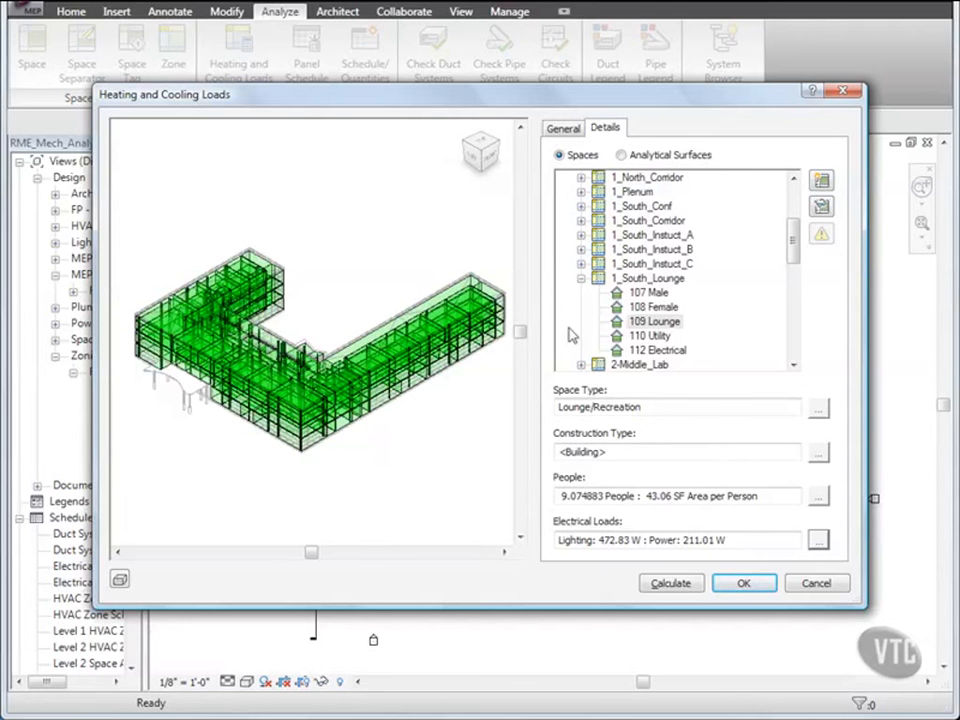
# Shade the building preview, isolate space 109 Lounge, examine the floors above it up close in the full building, and cancel the analysis
pyautogui.click(650, 280)
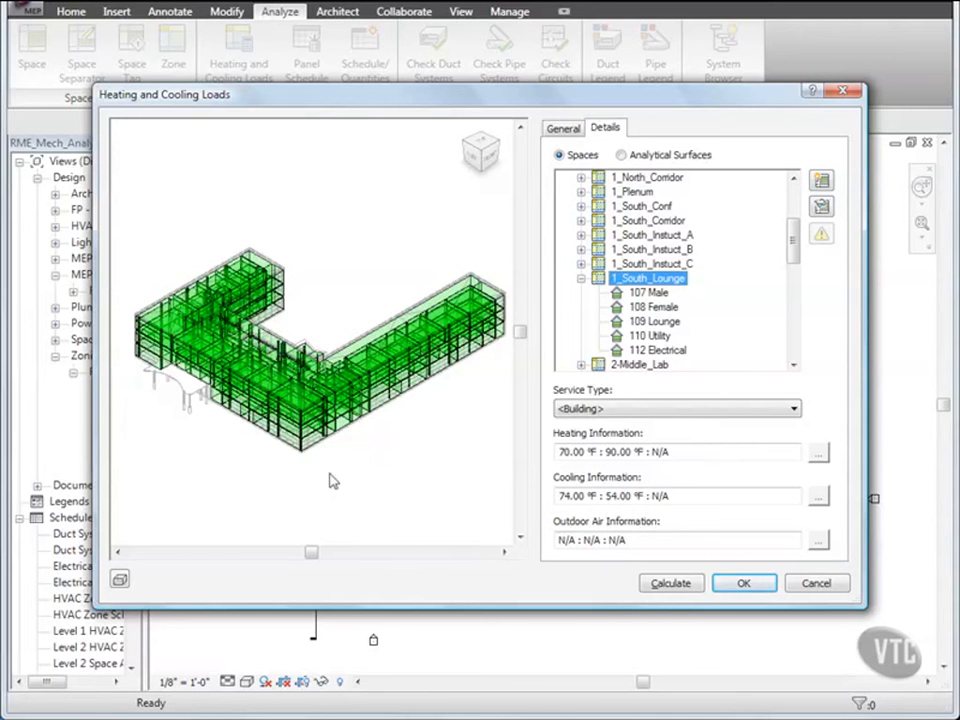
pyautogui.click(120, 580)
pyautogui.click(140, 614)
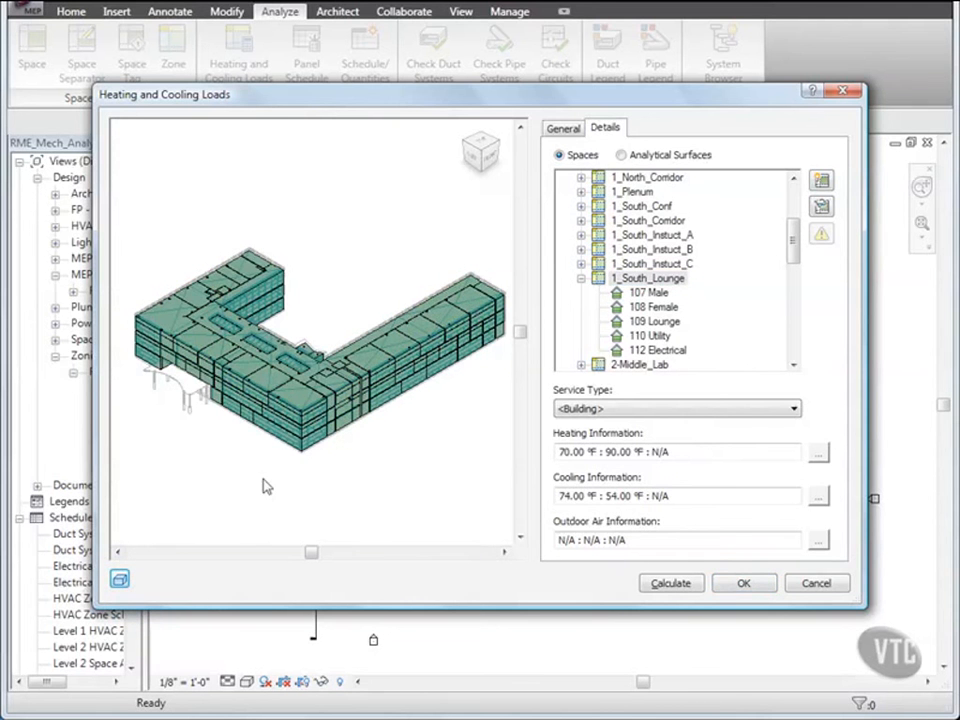
pyautogui.click(652, 321)
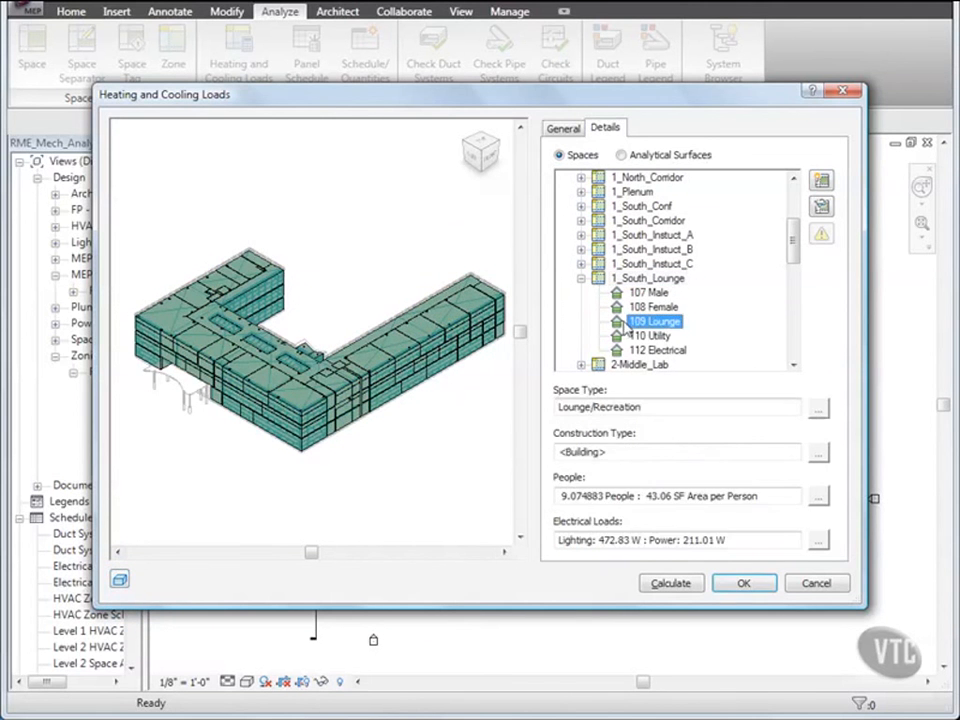
pyautogui.click(821, 206)
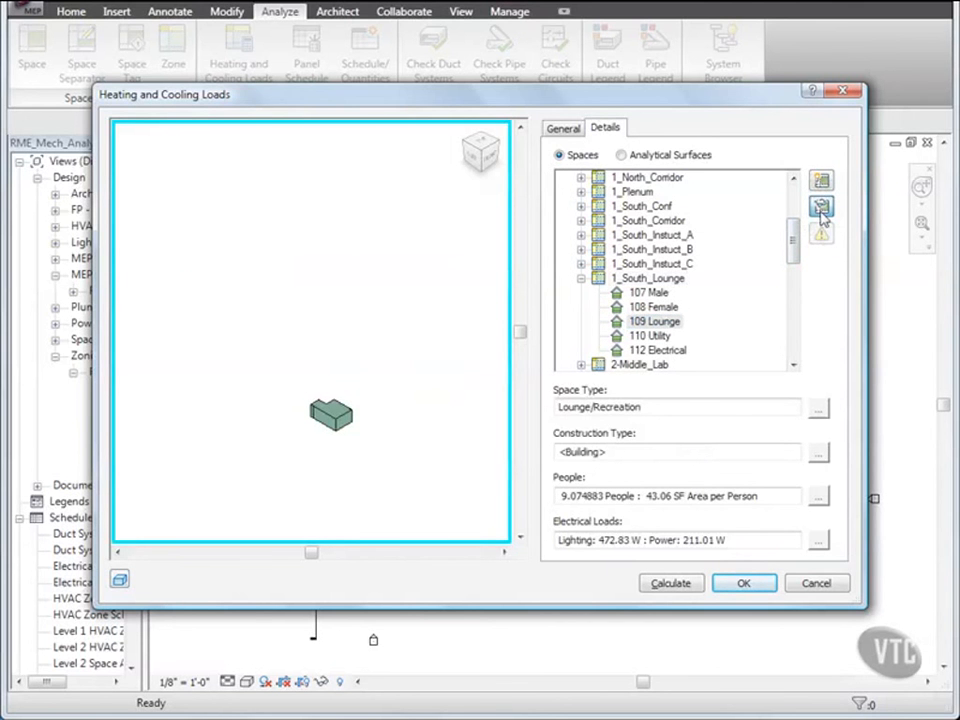
pyautogui.click(821, 207)
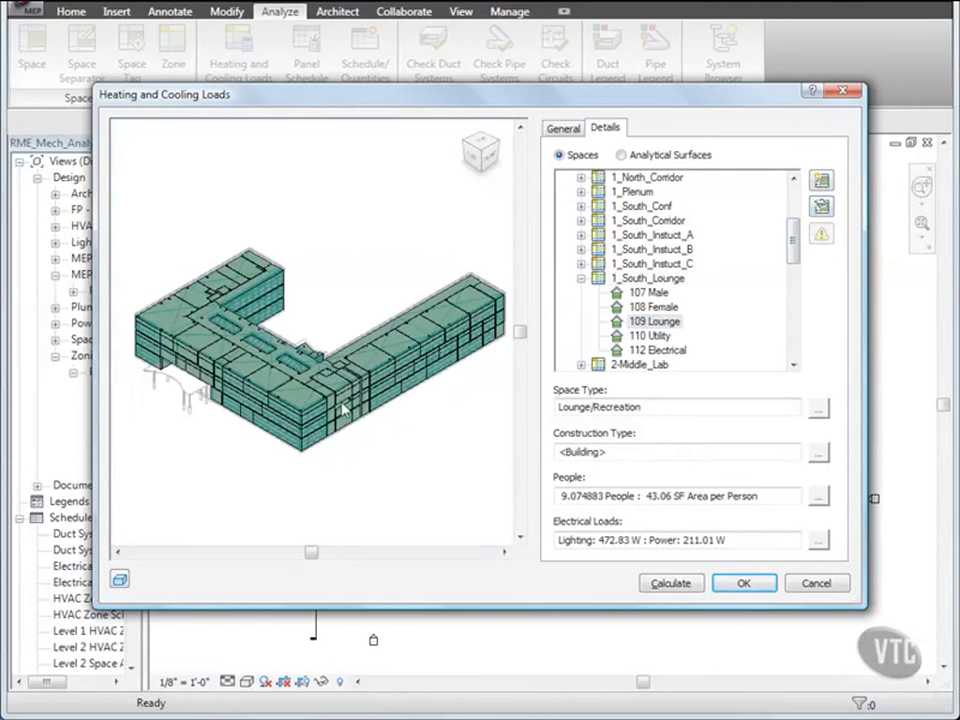
pyautogui.scroll(5, 343, 408)
pyautogui.scroll(-2, 343, 408)
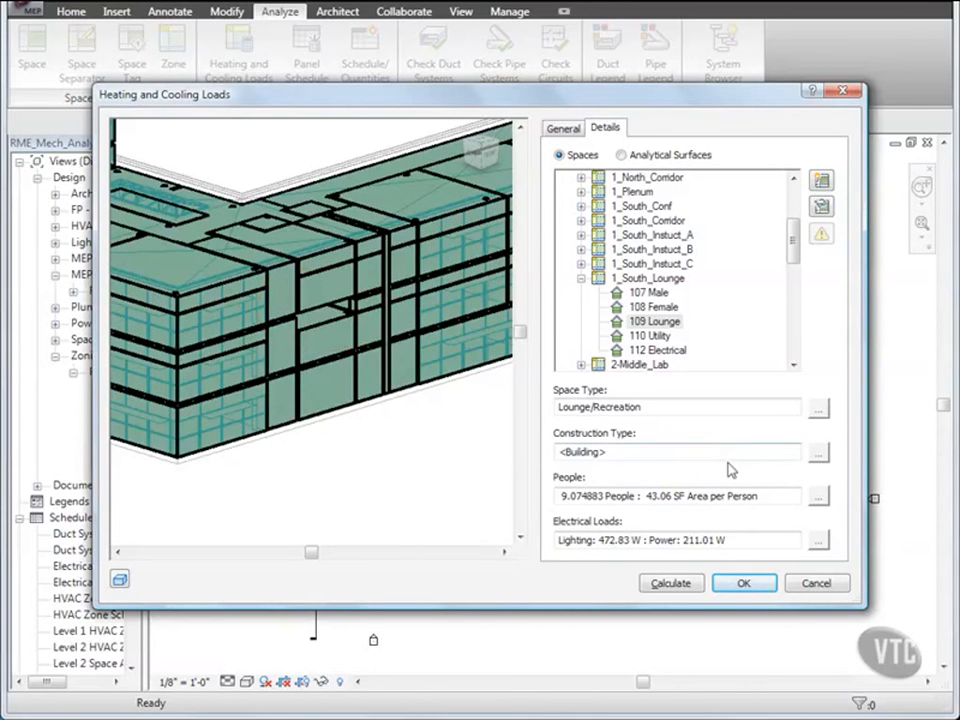
pyautogui.click(816, 584)
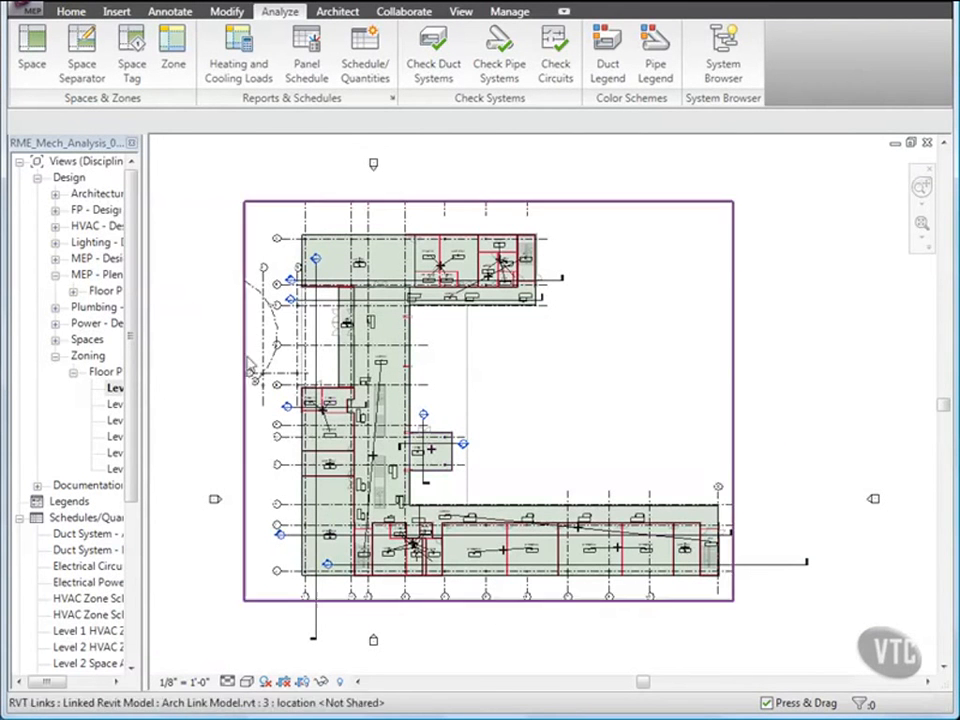
# Display the Level 2 Plenum floor plan from the MEP plenum views
pyautogui.click(73, 291)
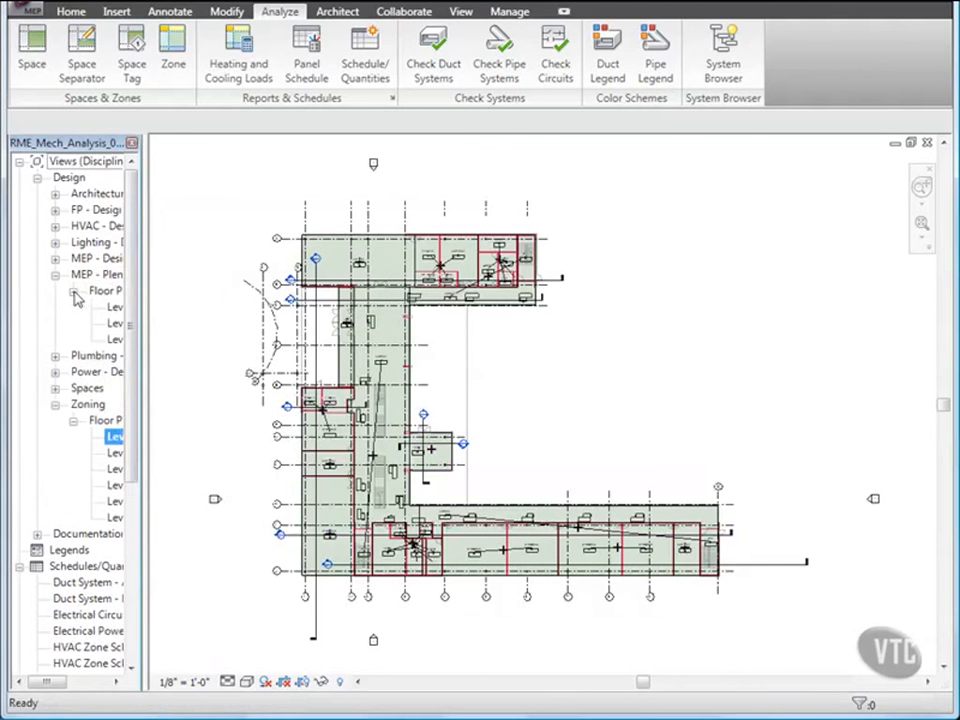
pyautogui.click(116, 326)
pyautogui.doubleClick(116, 327)
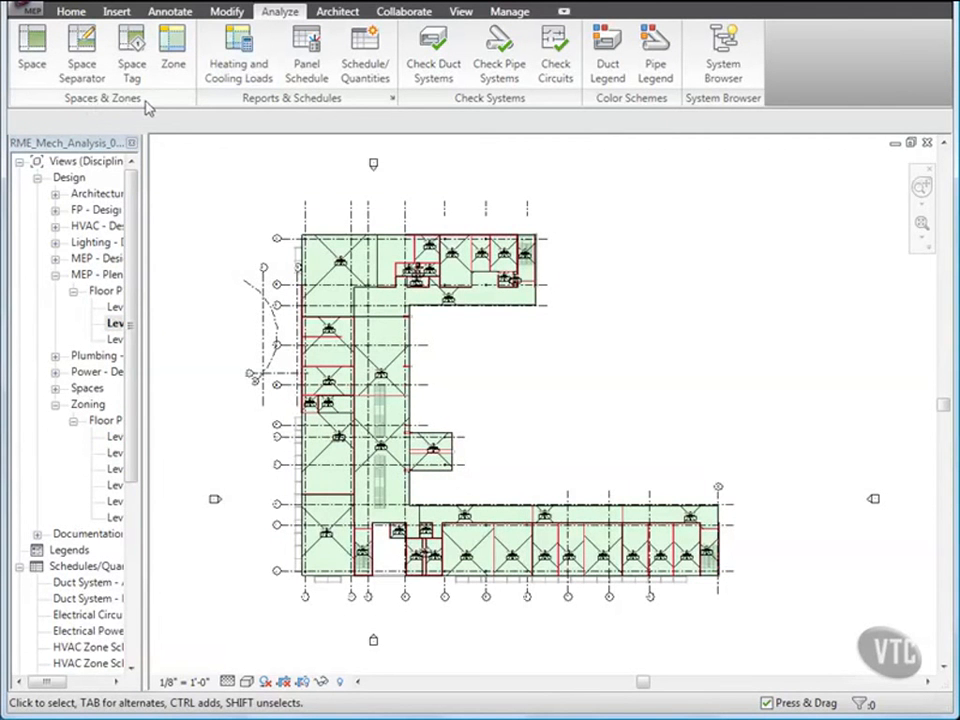
# Place a tagged space in the unfilled room beside the south stair, with upper limit Level 3 and offset 0' 0"
pyautogui.click(32, 60)
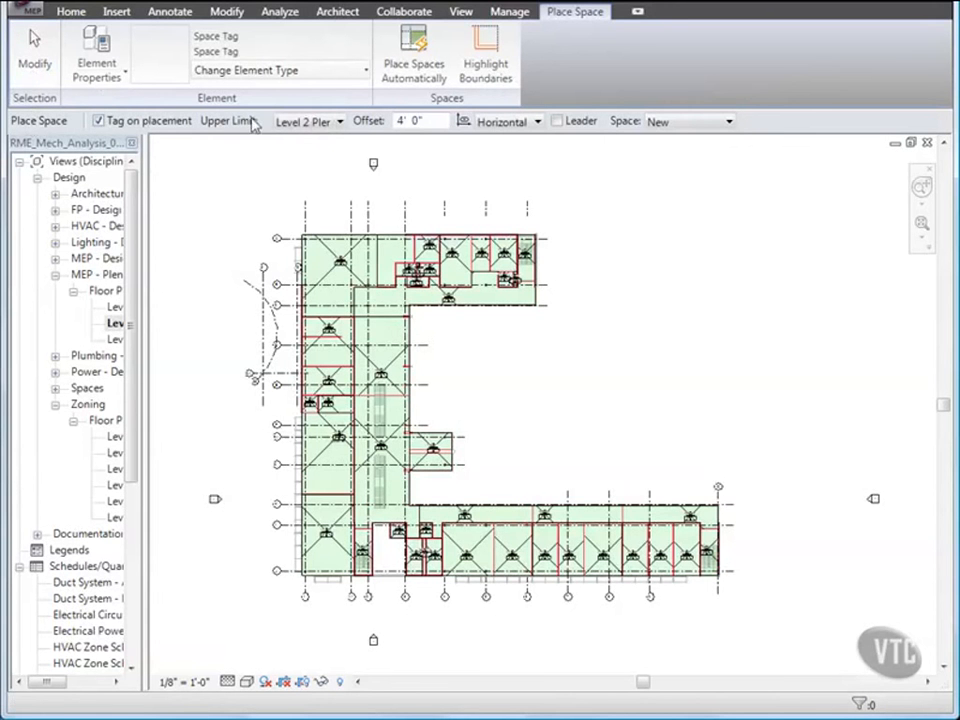
pyautogui.click(305, 122)
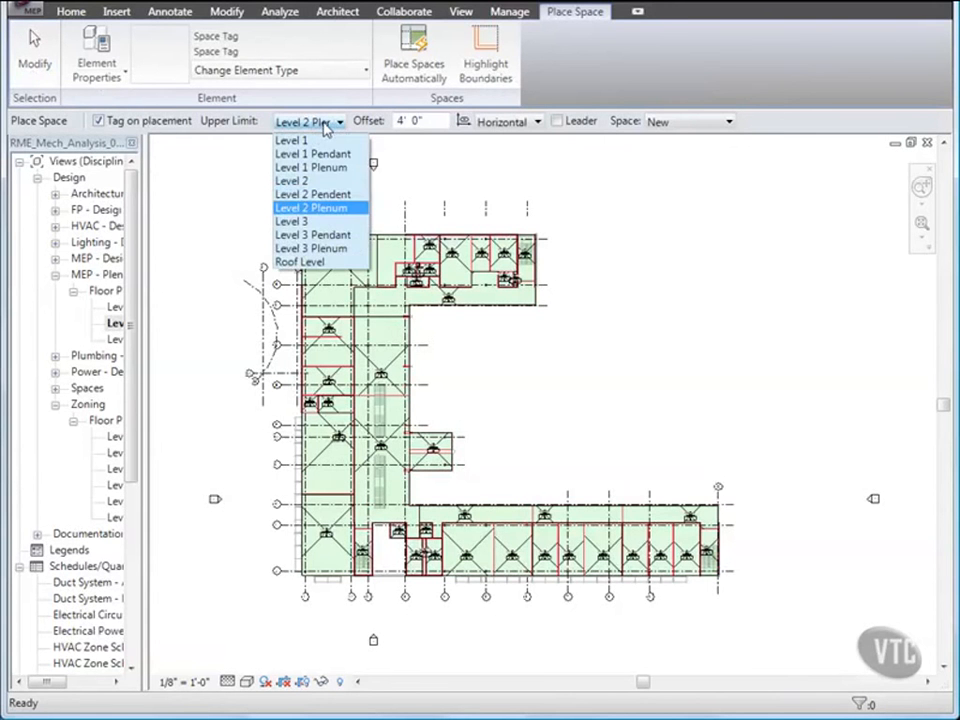
pyautogui.click(320, 220)
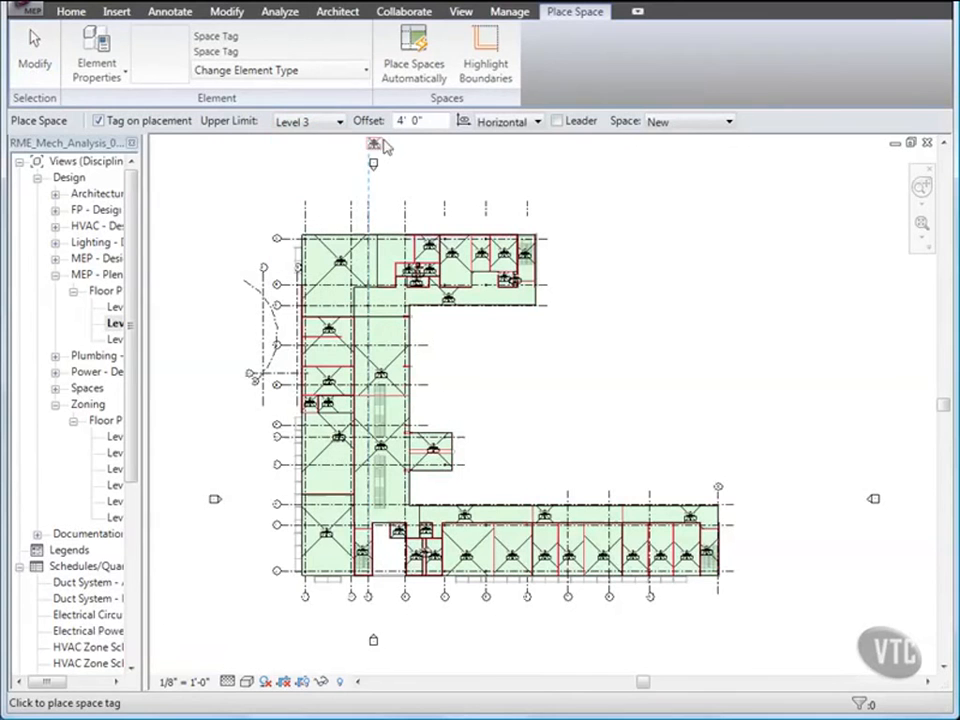
pyautogui.doubleClick(401, 121)
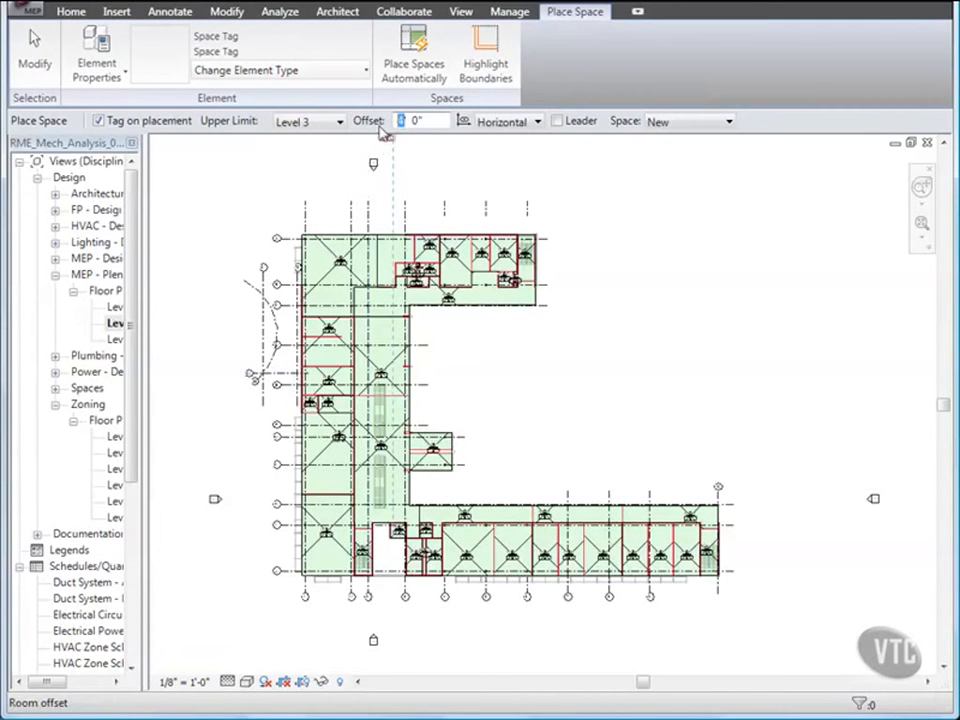
pyautogui.write('0')
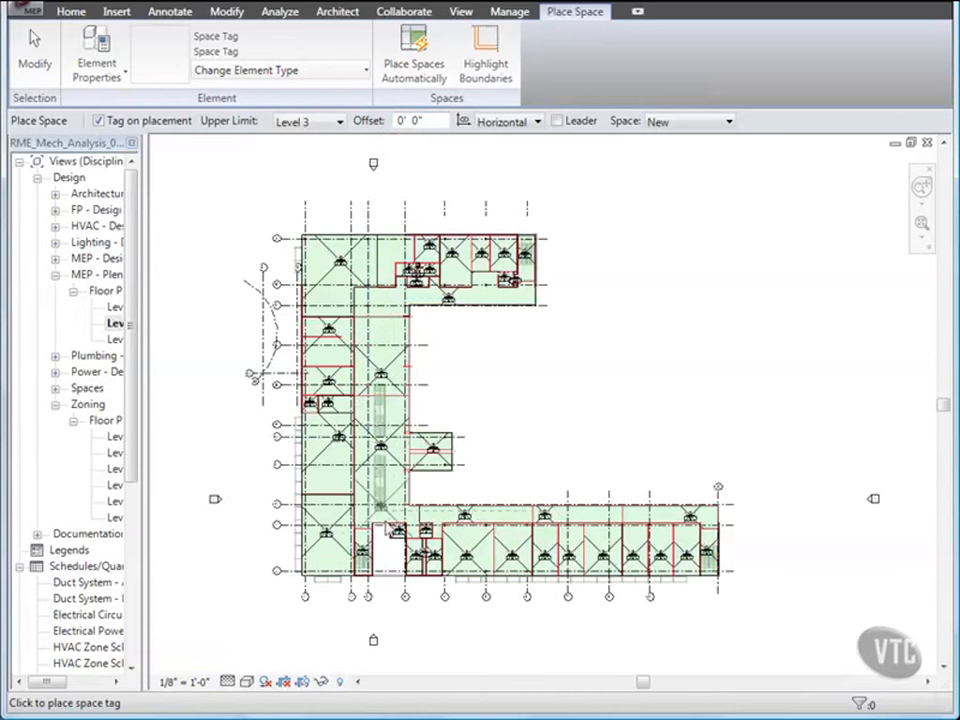
pyautogui.click(388, 560)
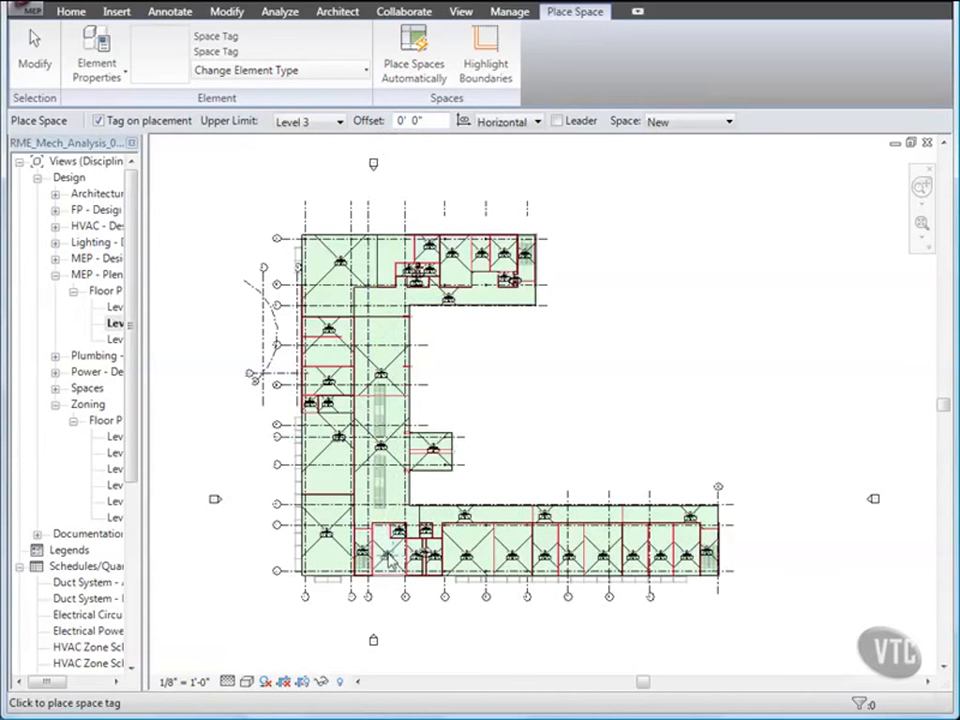
pyautogui.click(40, 66)
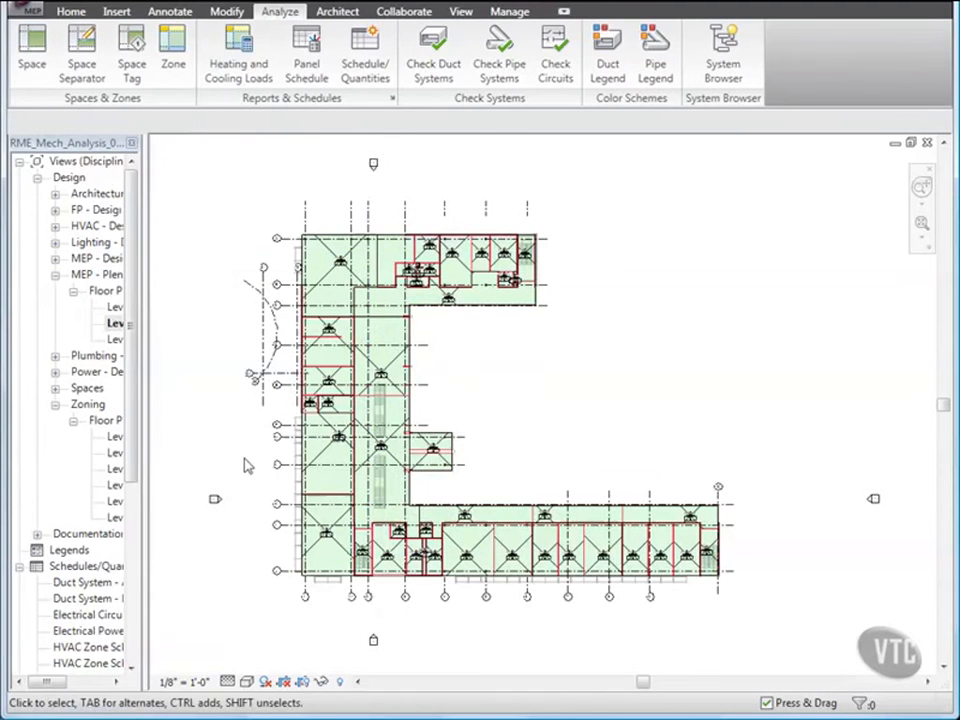
# Open the instance properties of the newly placed space and set its number to 212P
pyautogui.click(388, 556)
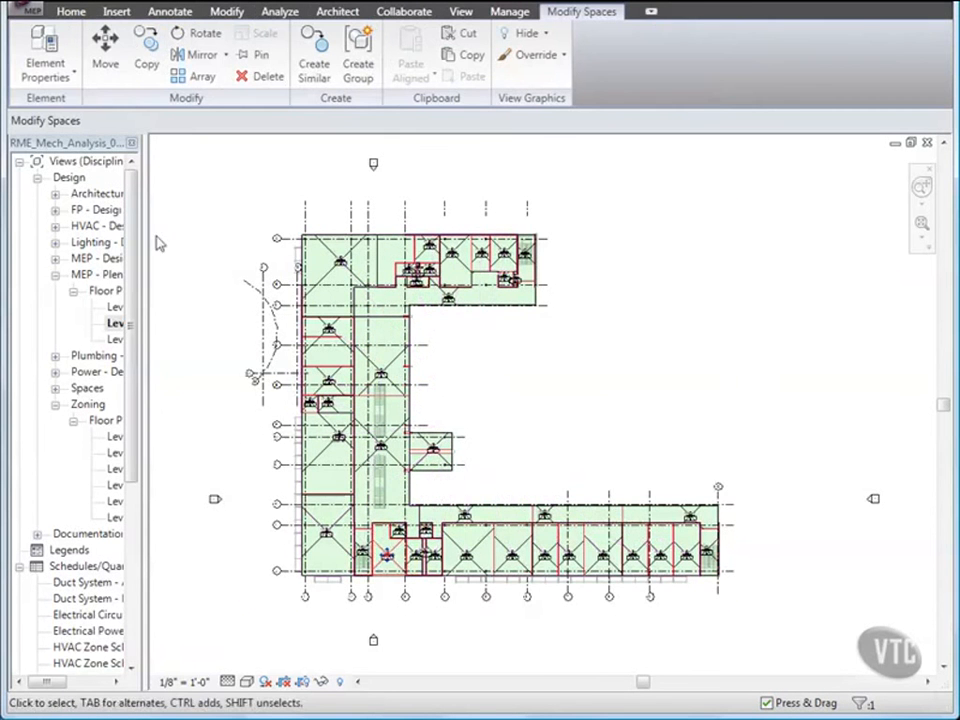
pyautogui.click(45, 70)
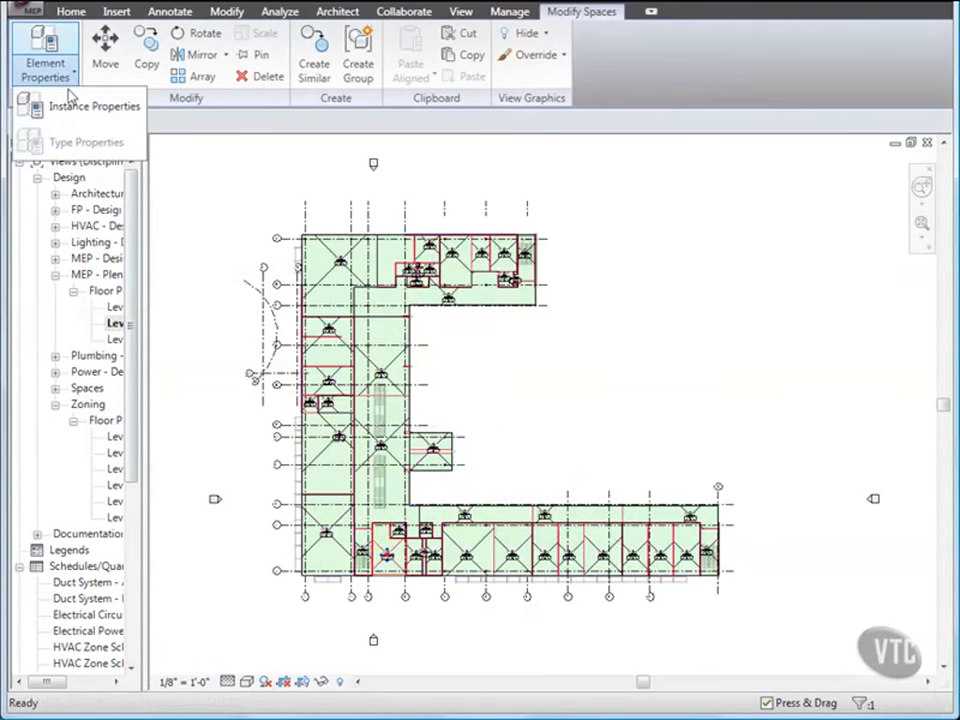
pyautogui.click(68, 106)
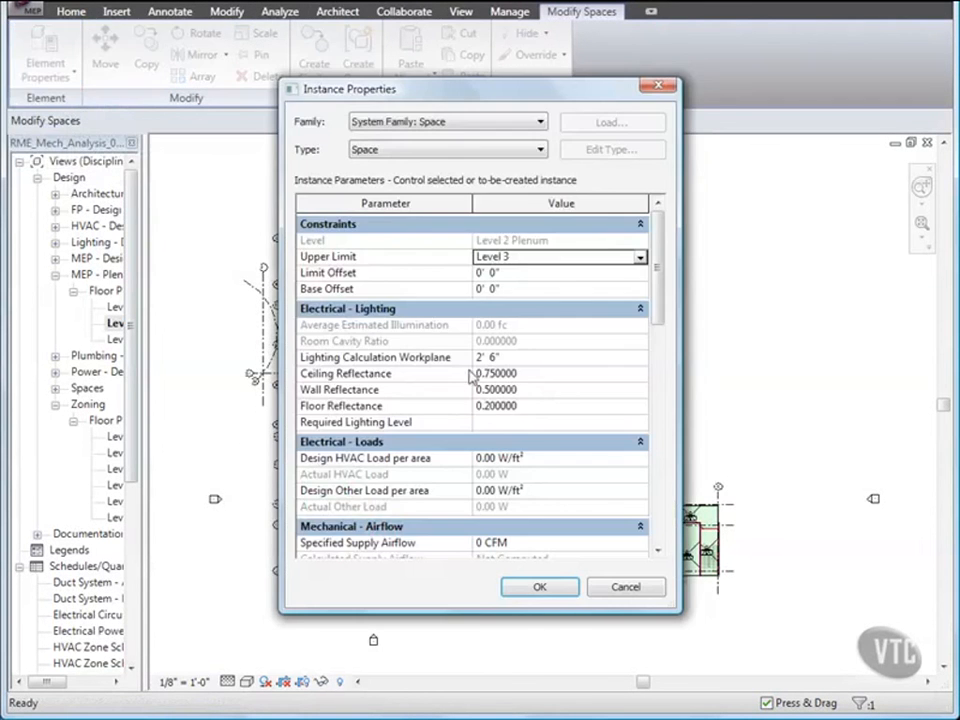
pyautogui.moveTo(659, 285); pyautogui.dragTo(660, 416)
pyautogui.click(510, 390)
pyautogui.doubleClick(509, 390)
pyautogui.click(508, 389)
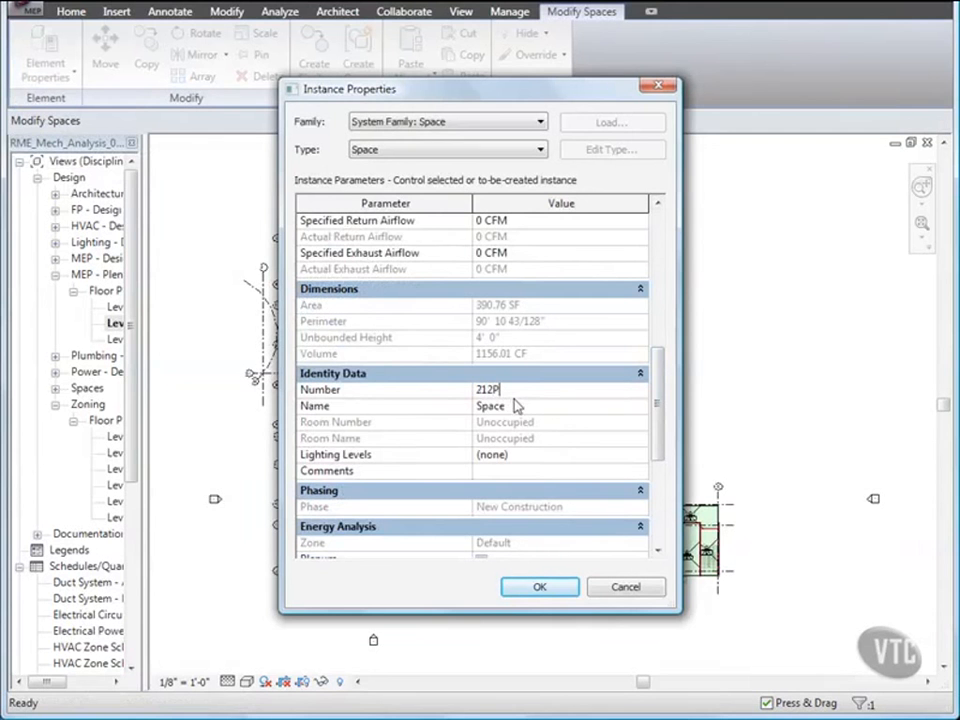
# Name space 212P Plenum, mark it as a plenum for energy analysis, and accept its properties
pyautogui.click(516, 406)
pyautogui.click(639, 406)
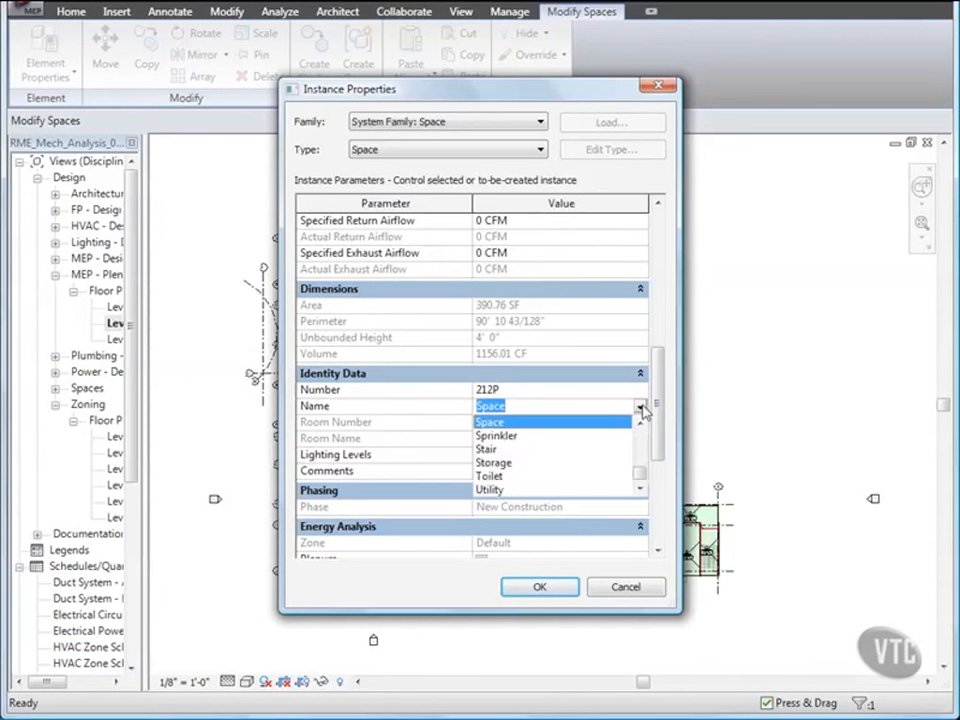
pyautogui.scroll(1, 518, 445)
pyautogui.click(516, 437)
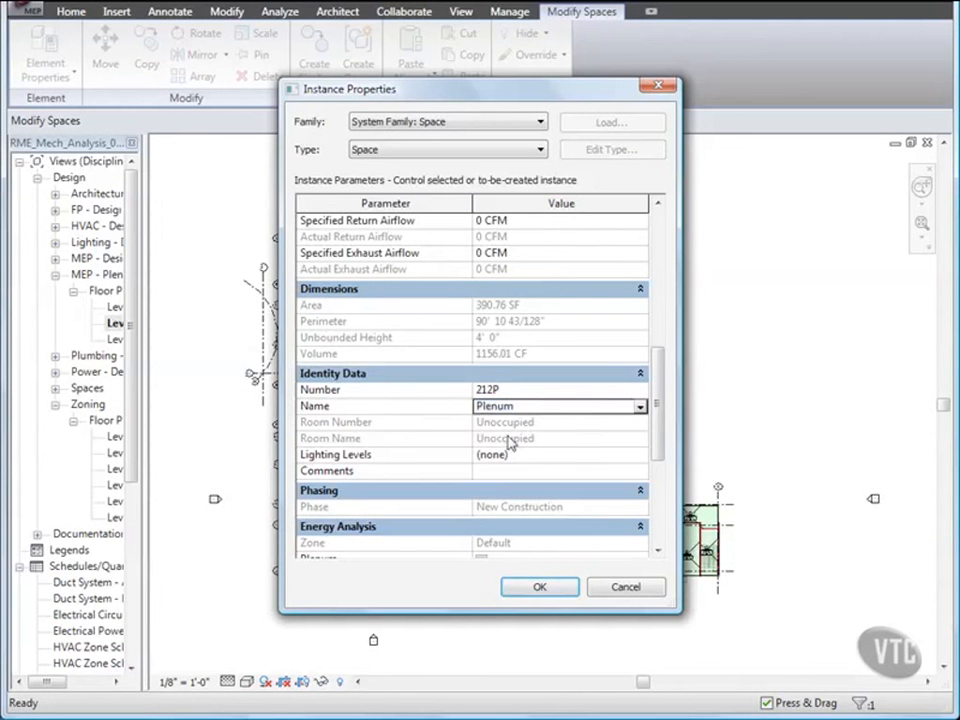
pyautogui.moveTo(659, 410); pyautogui.dragTo(660, 470)
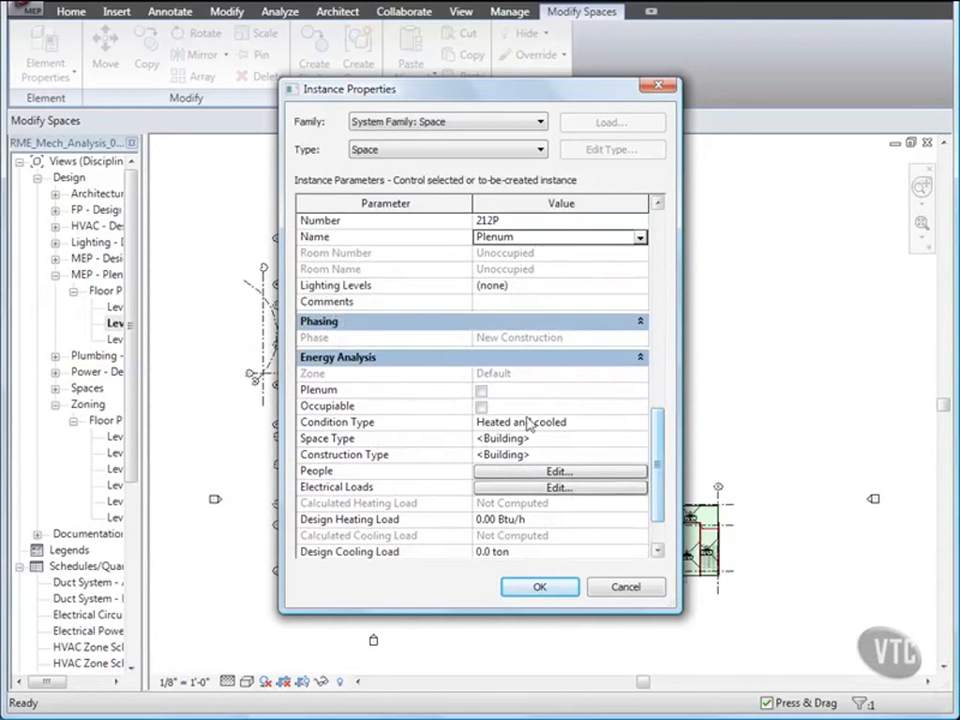
pyautogui.click(481, 391)
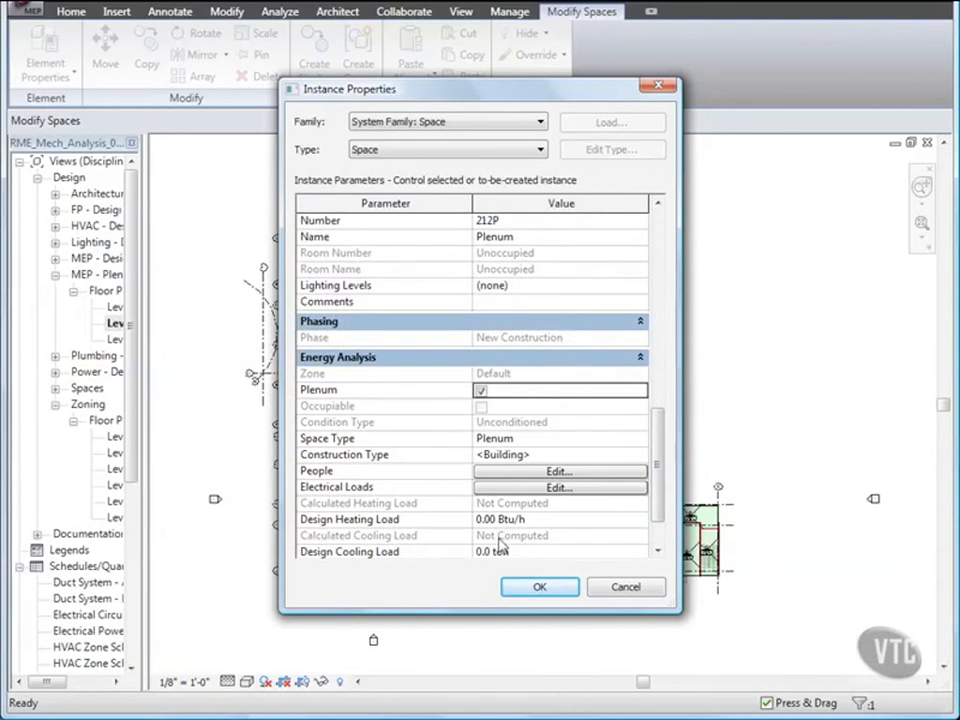
pyautogui.click(540, 587)
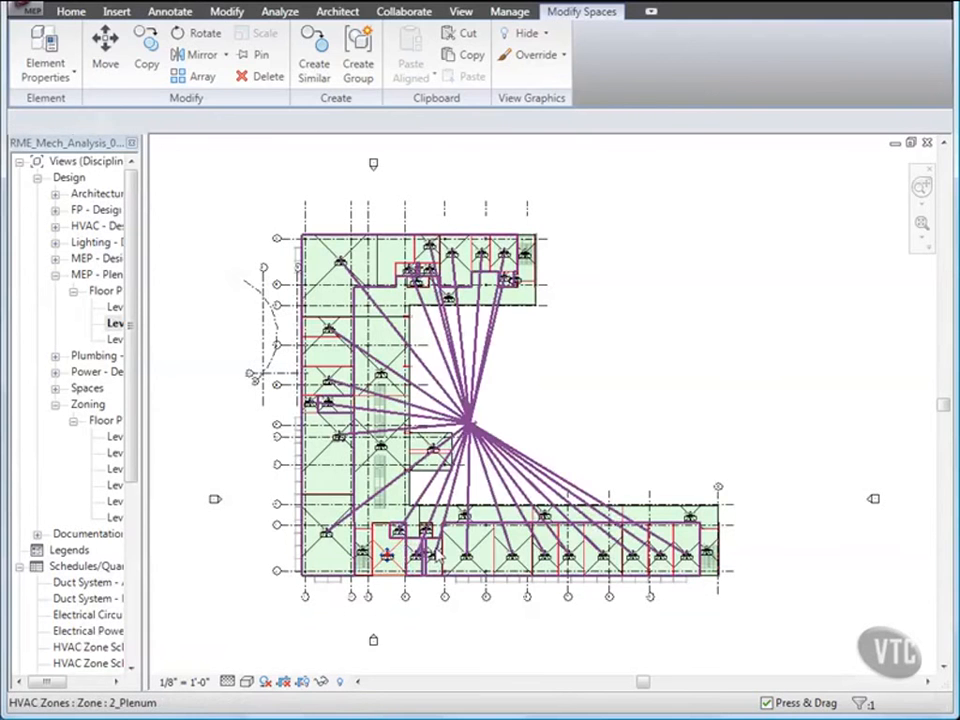
# Add the new plenum space beside the south stair to the 2_Plenum zone and finish editing the zone
pyautogui.click(328, 420)
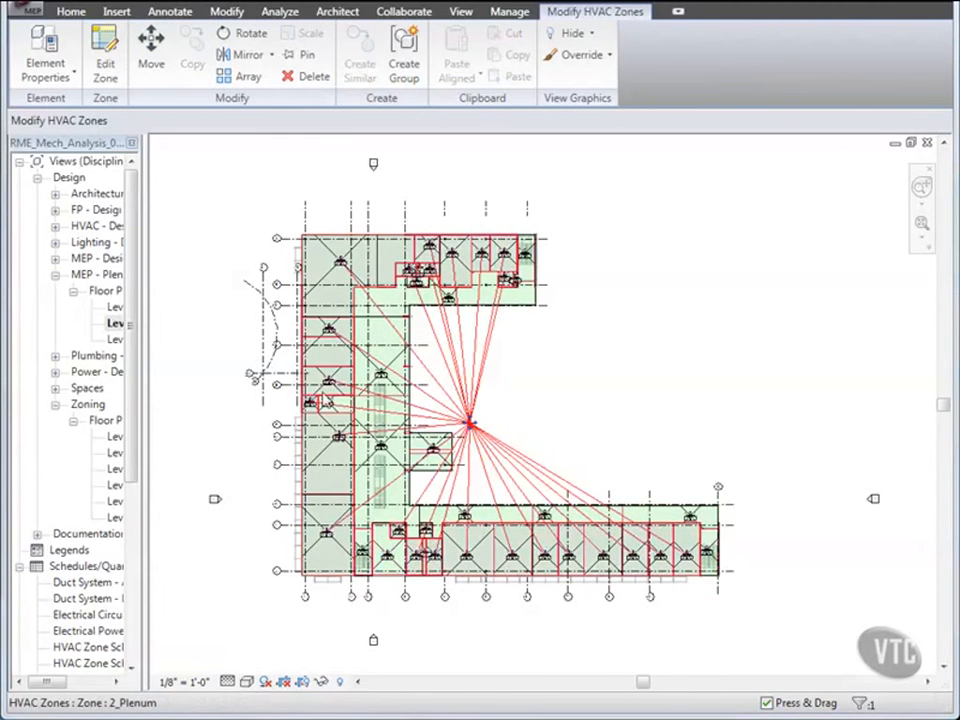
pyautogui.click(105, 62)
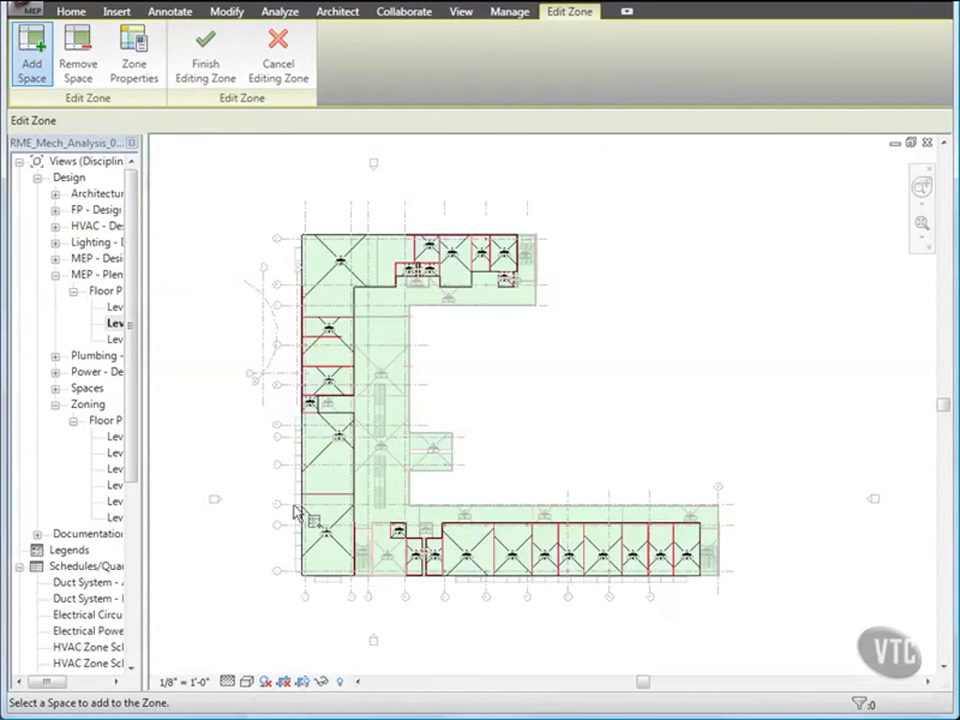
pyautogui.click(386, 558)
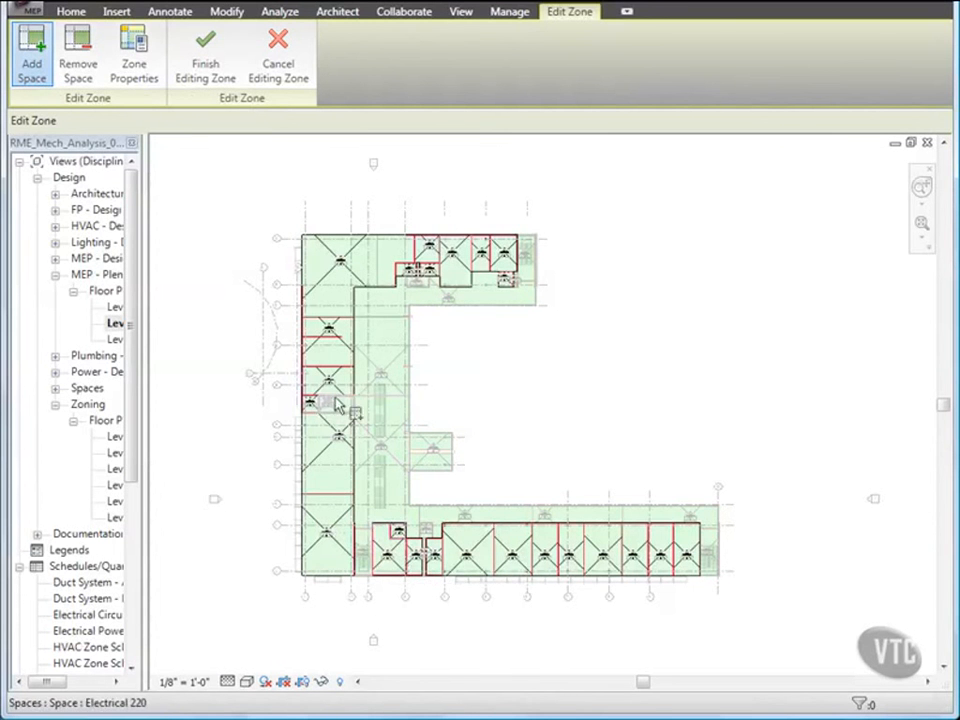
pyautogui.click(214, 70)
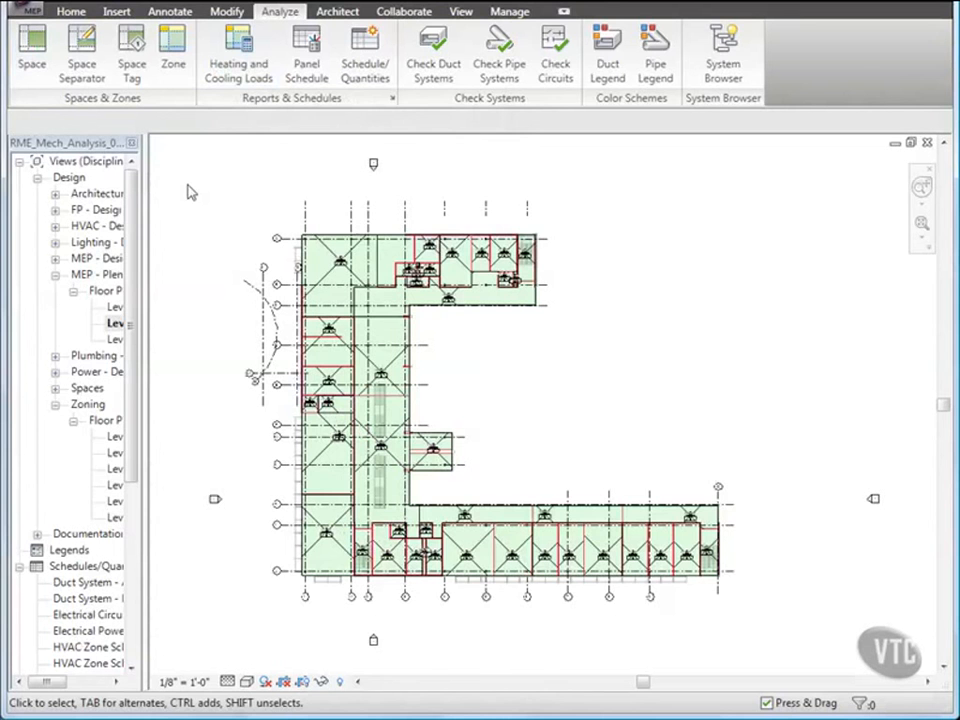
# Inspect space 212P Plenum under zone 2_Plenum in the heating and cooling loads preview, isolated and in the full building, and cancel the analysis
pyautogui.click(240, 65)
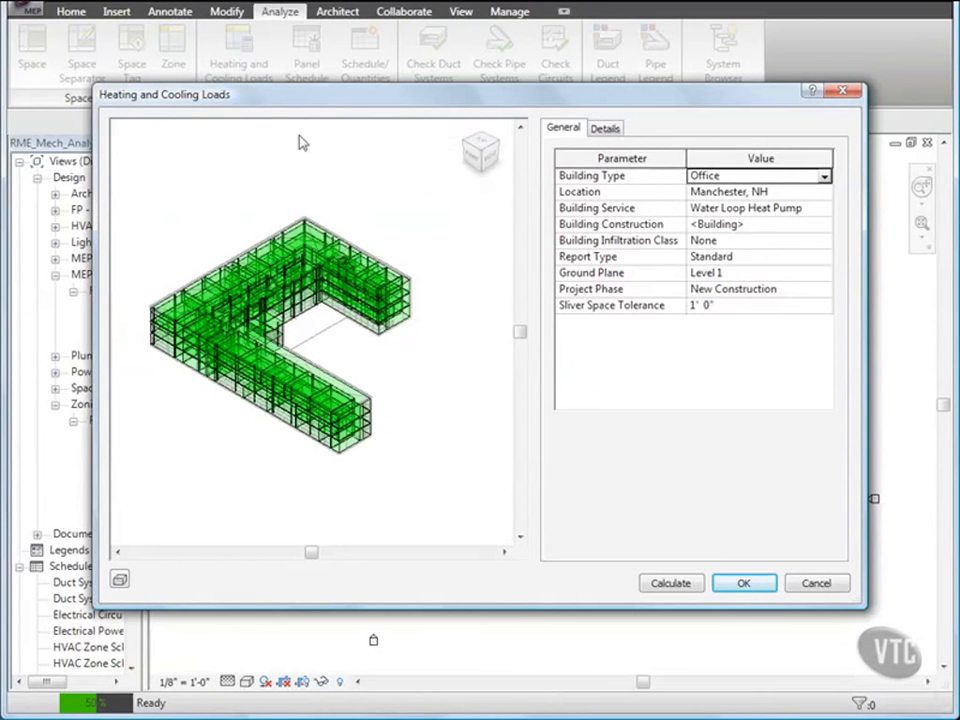
pyautogui.click(470, 156)
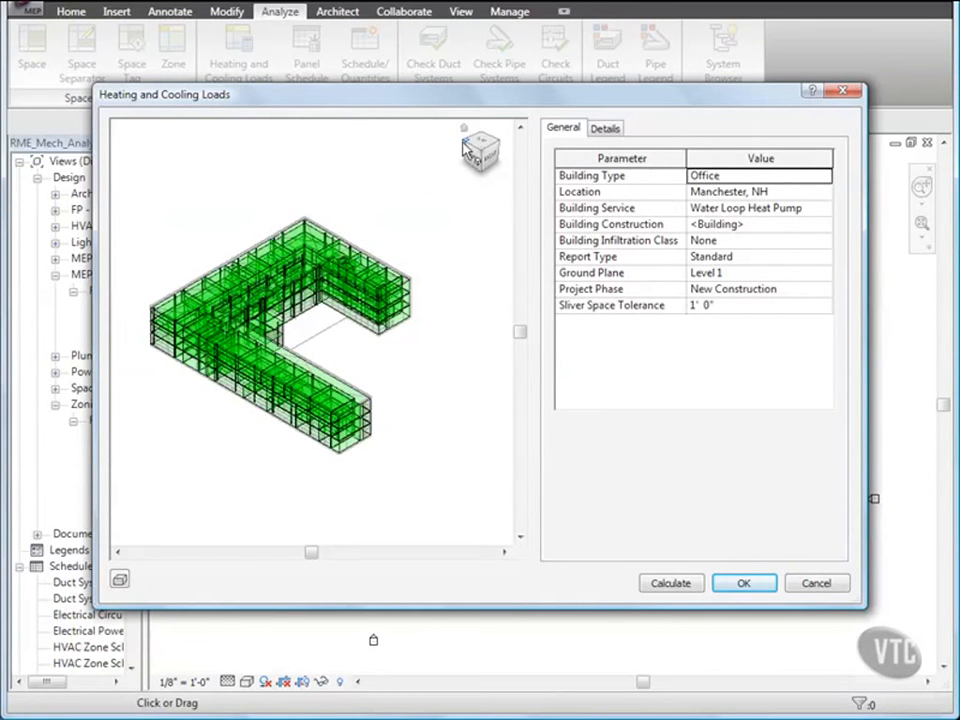
pyautogui.click(605, 130)
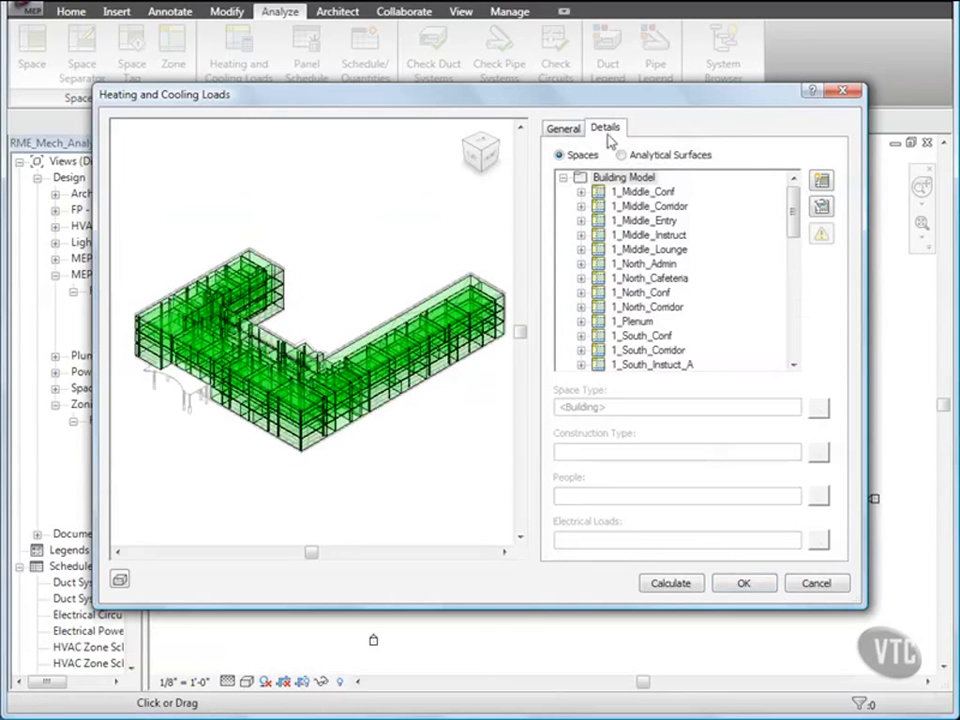
pyautogui.moveTo(793, 228); pyautogui.dragTo(771, 288)
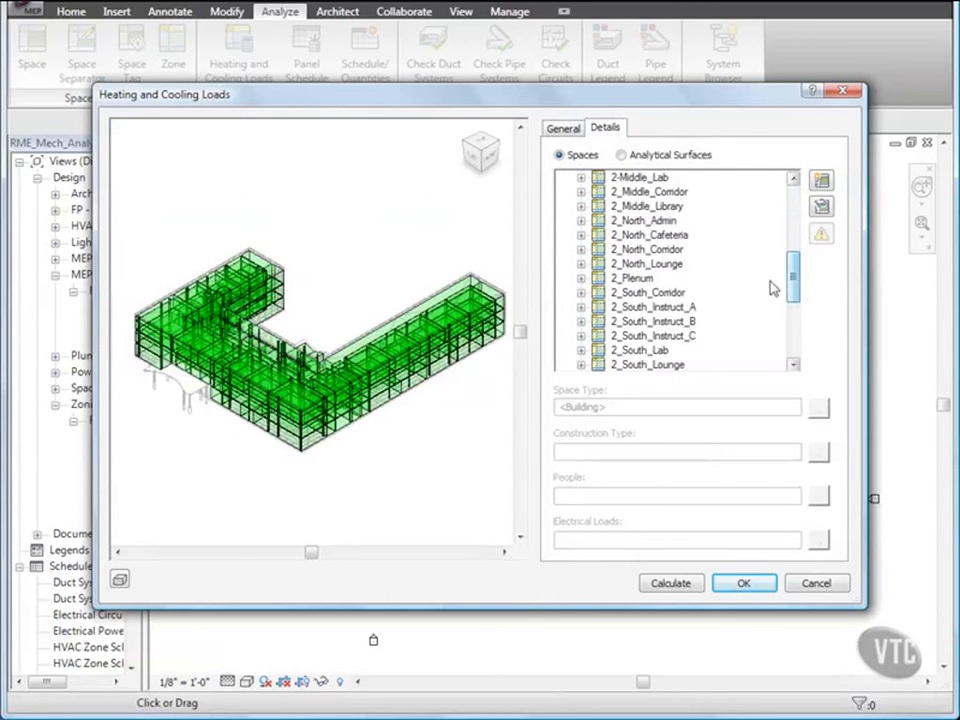
pyautogui.click(581, 278)
pyautogui.click(664, 334)
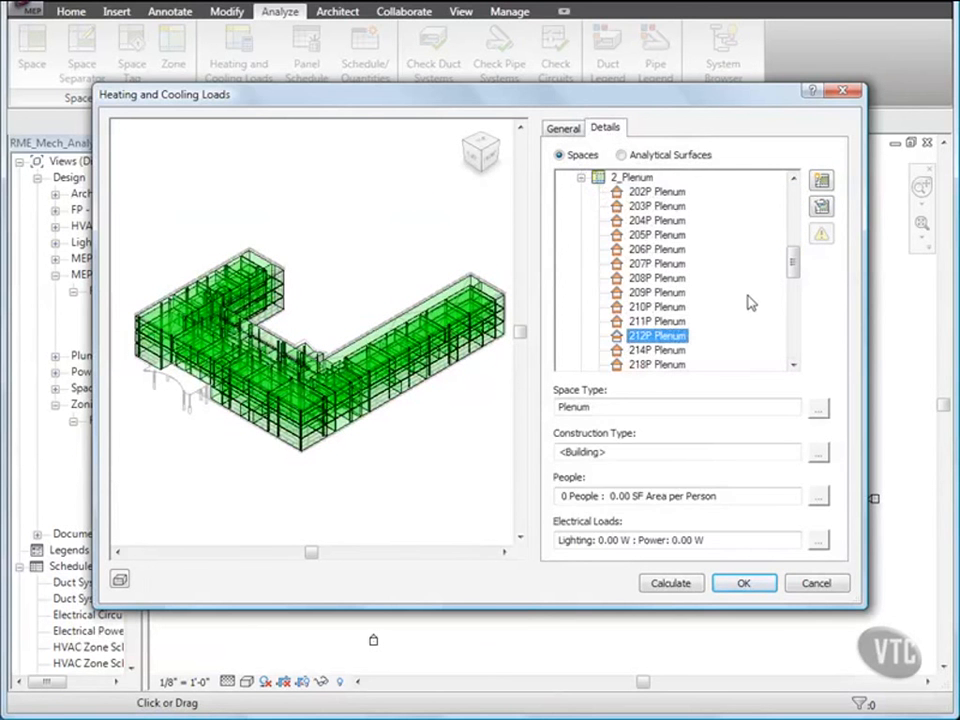
pyautogui.click(821, 207)
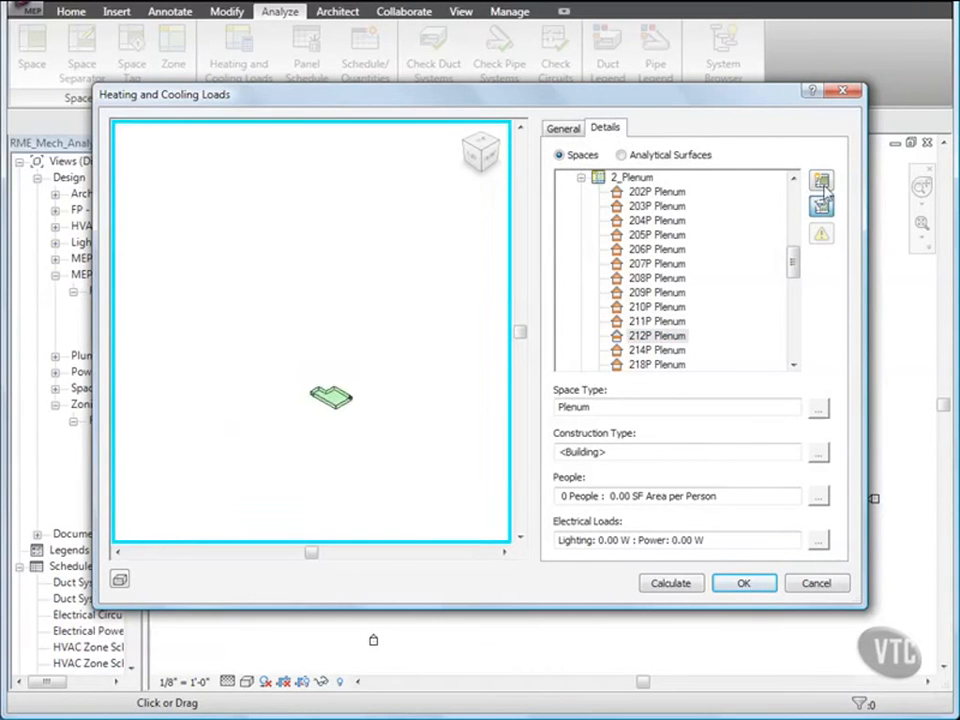
pyautogui.click(821, 181)
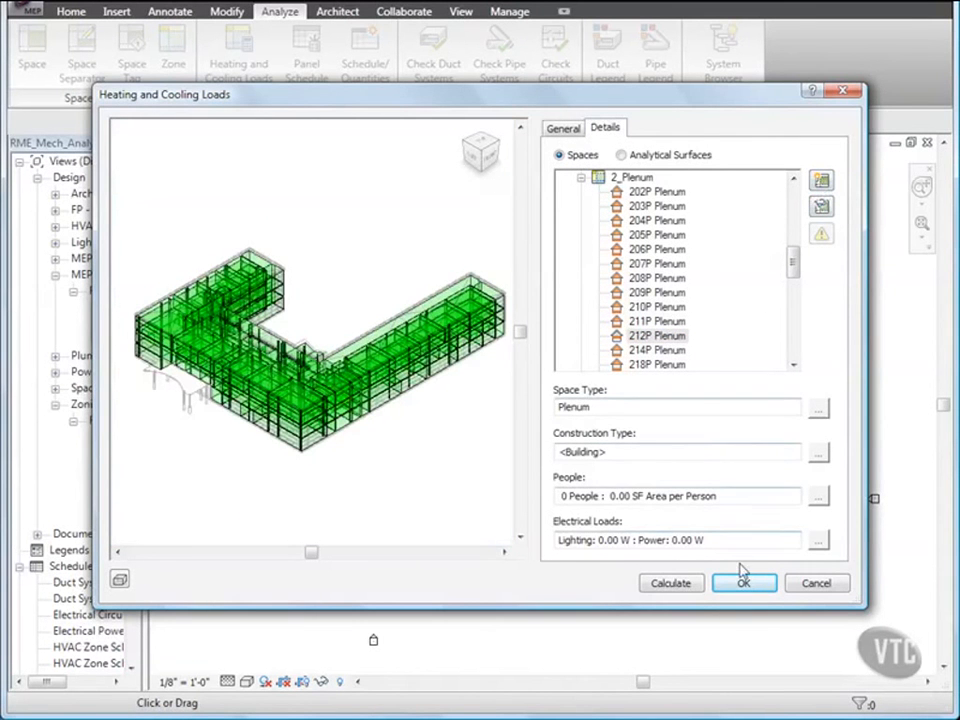
pyautogui.click(812, 585)
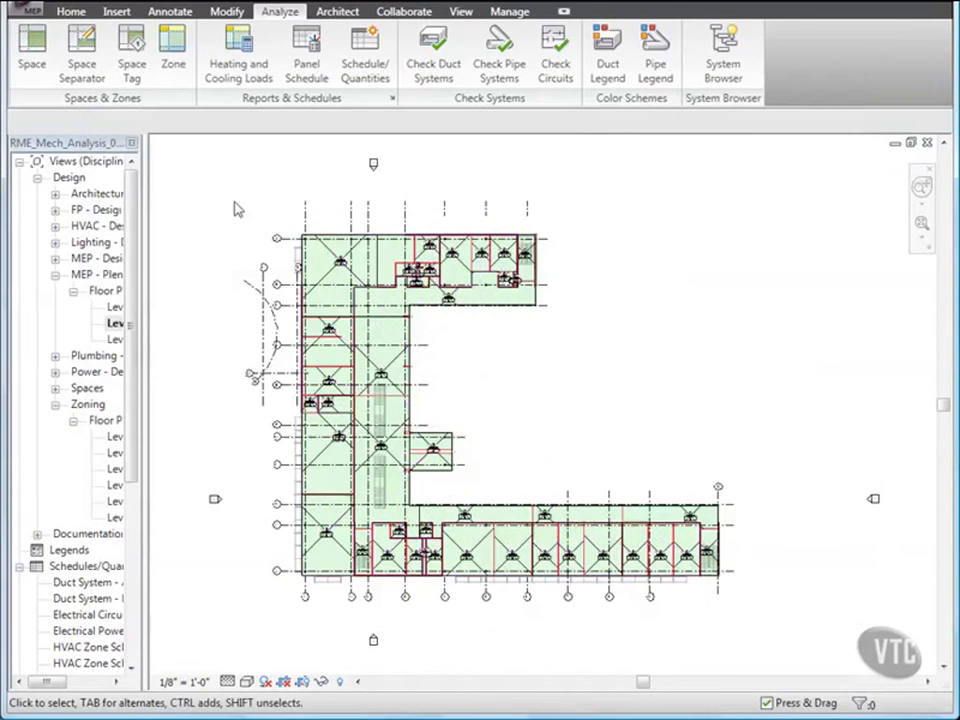
# Close the RME_Mech_Analysis_01_i project without saving its changes
pyautogui.click(28, 12)
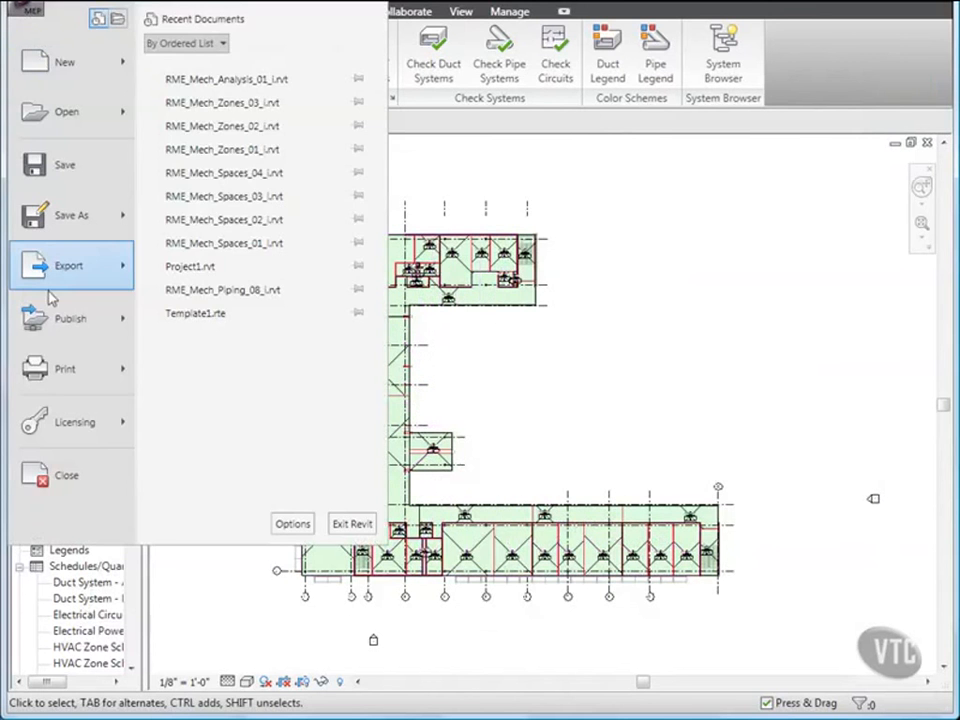
pyautogui.click(70, 478)
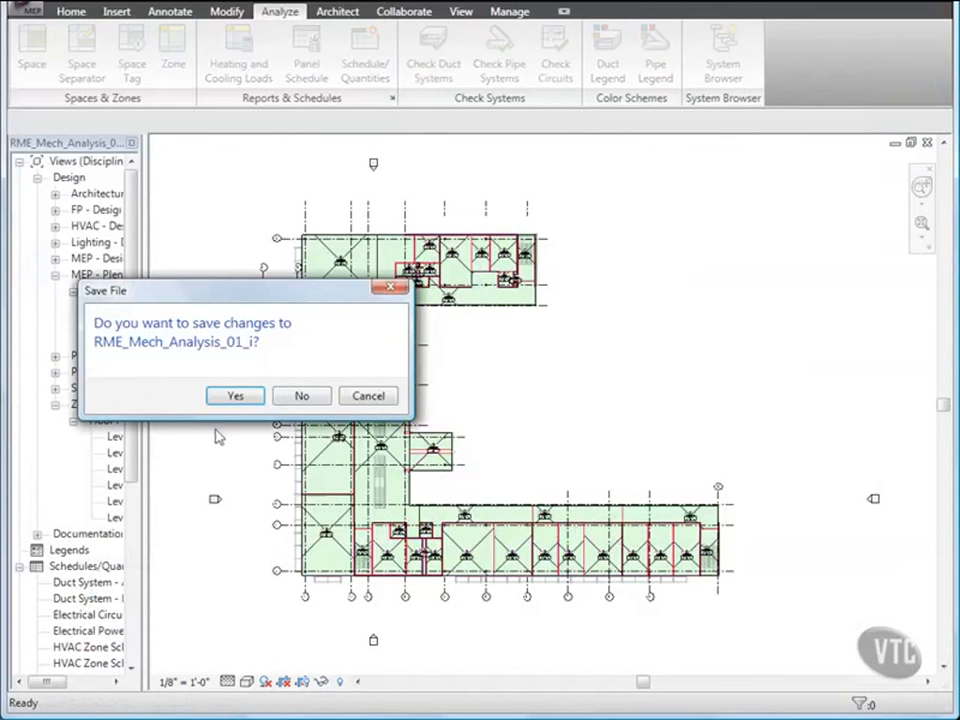
pyautogui.click(300, 394)
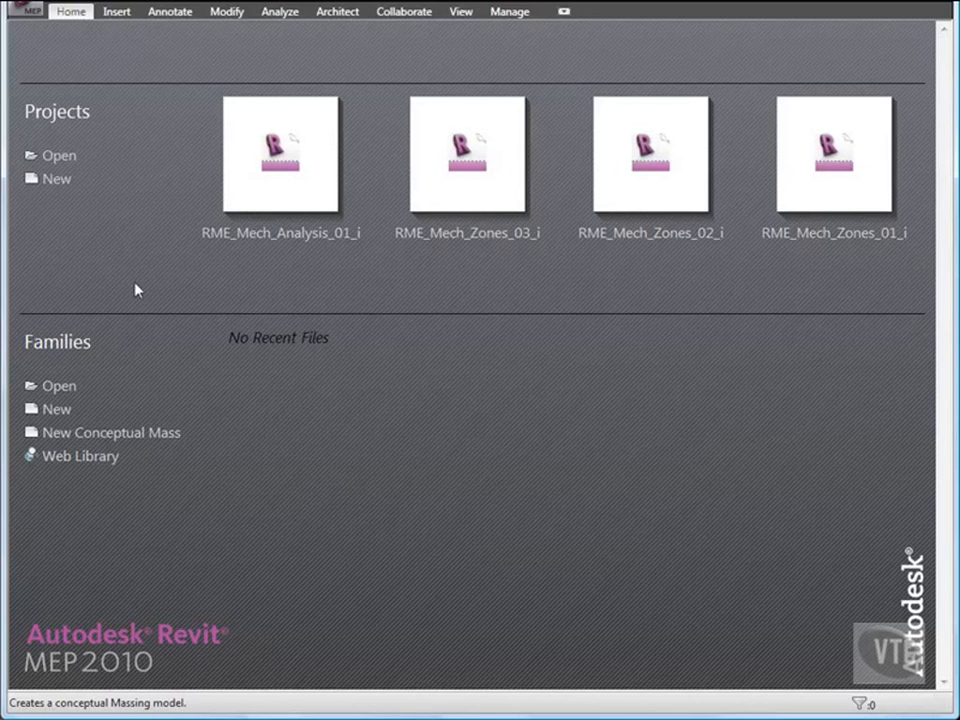
# Open the RME_Mech_Analysis_02_i project from the 02_Mechanical Systems folder
pyautogui.click(28, 17)
pyautogui.click(60, 116)
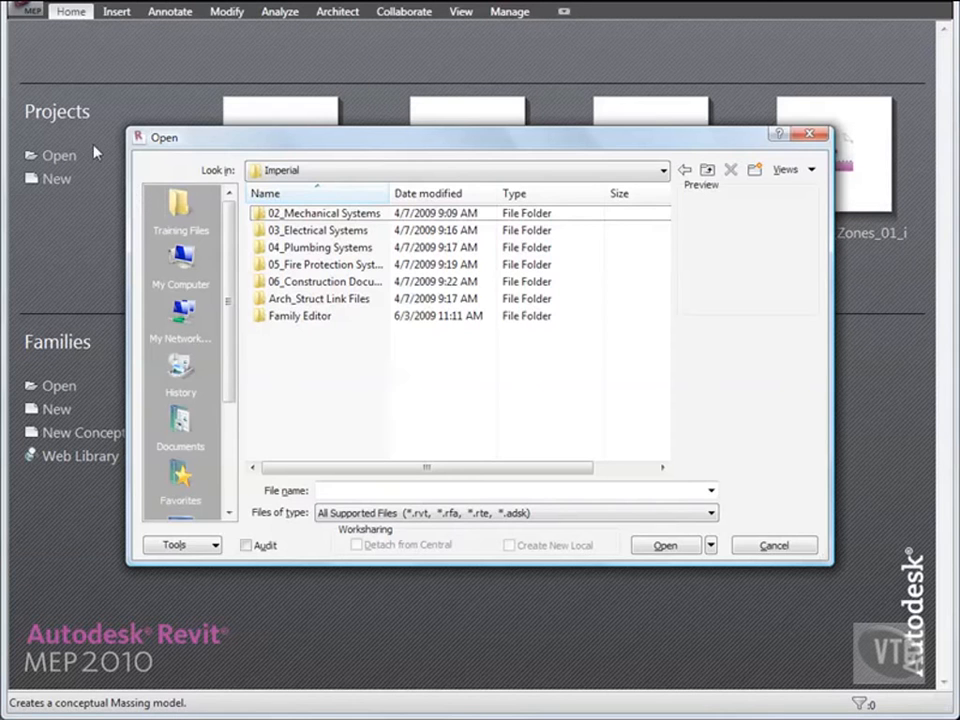
pyautogui.doubleClick(318, 215)
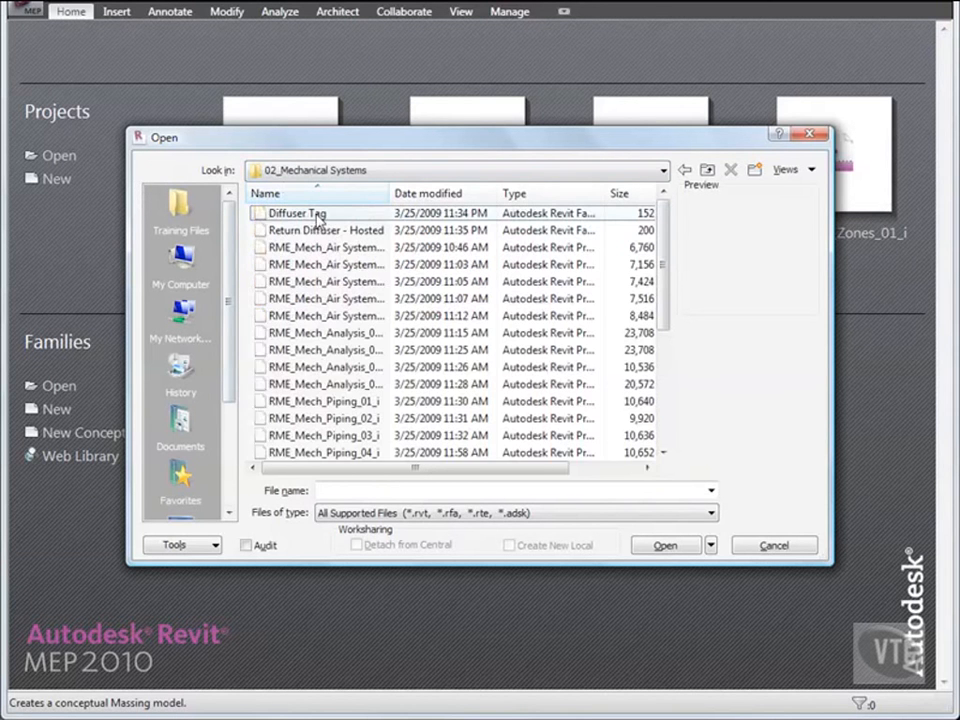
pyautogui.doubleClick(390, 195)
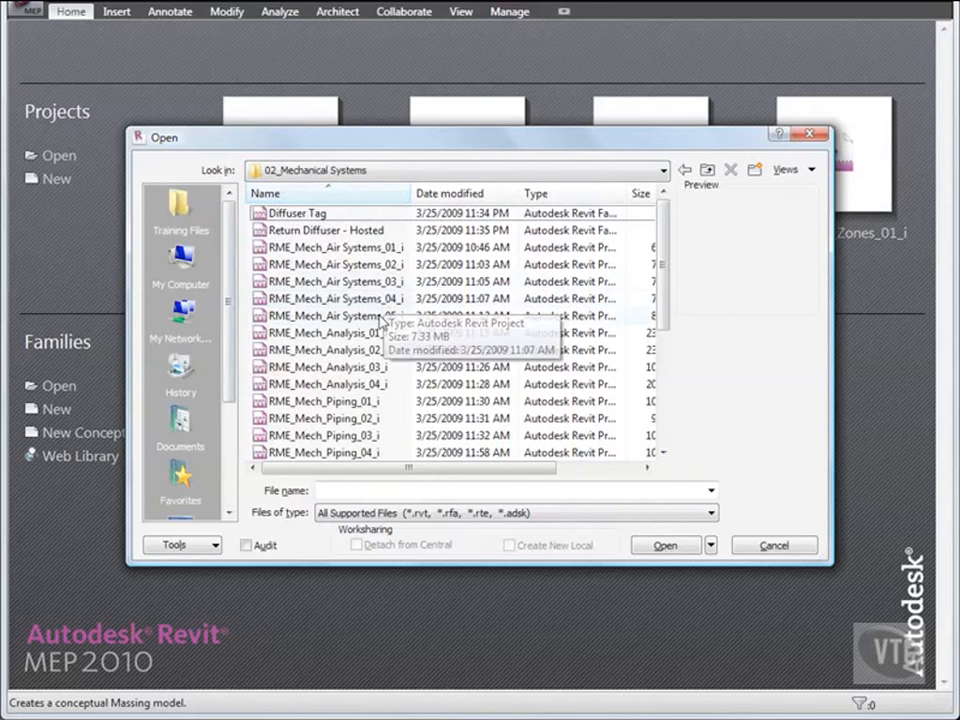
pyautogui.doubleClick(360, 350)
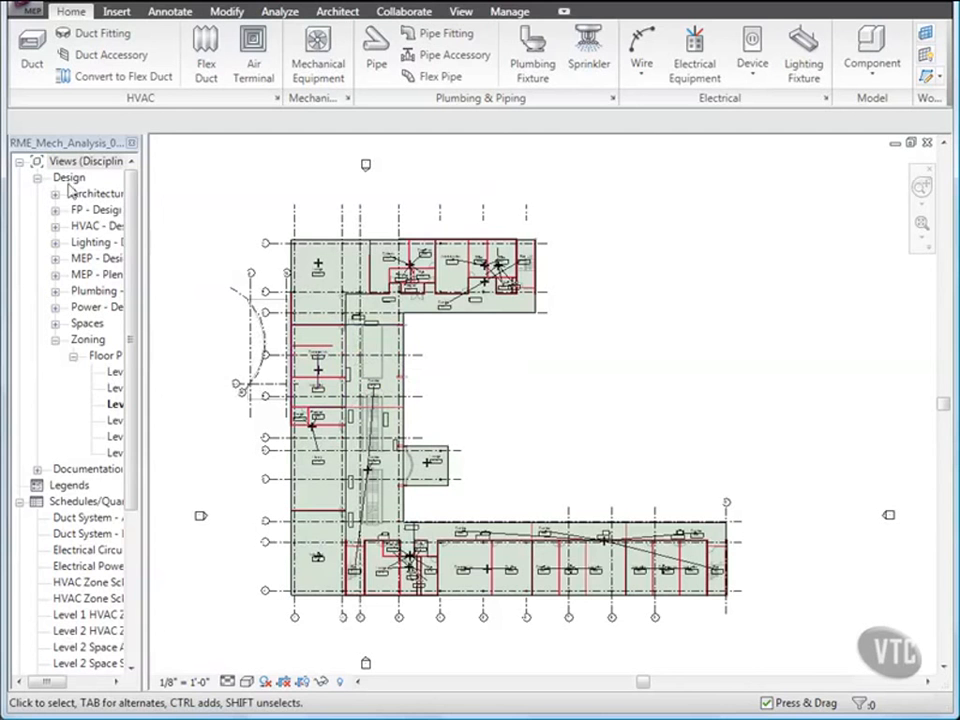
# Display the second floor plan listed under the Spaces design views
pyautogui.click(56, 324)
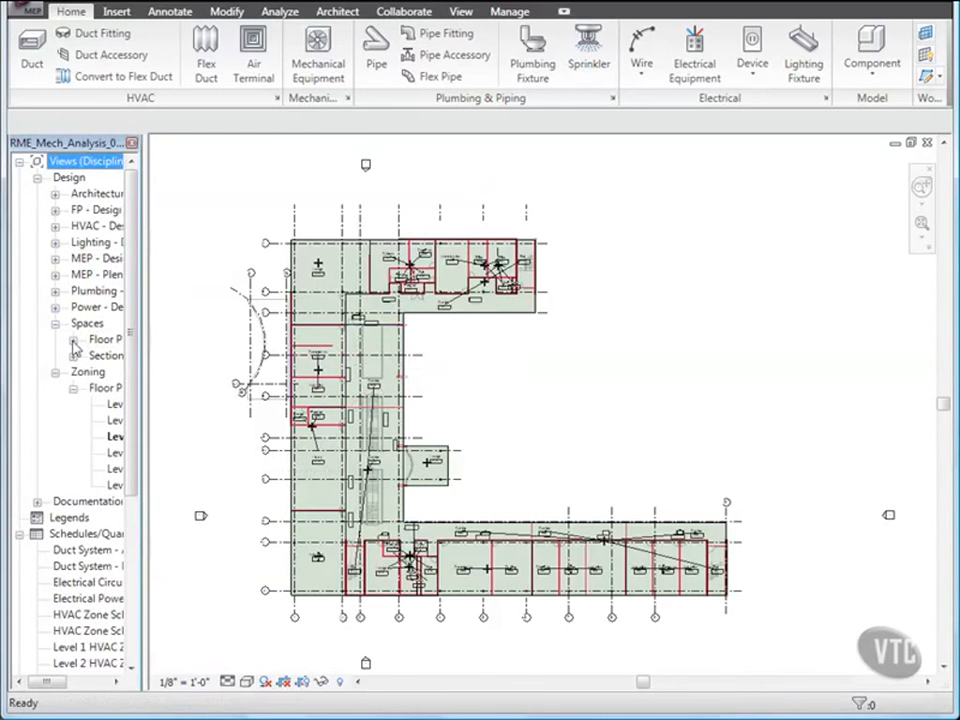
pyautogui.click(73, 340)
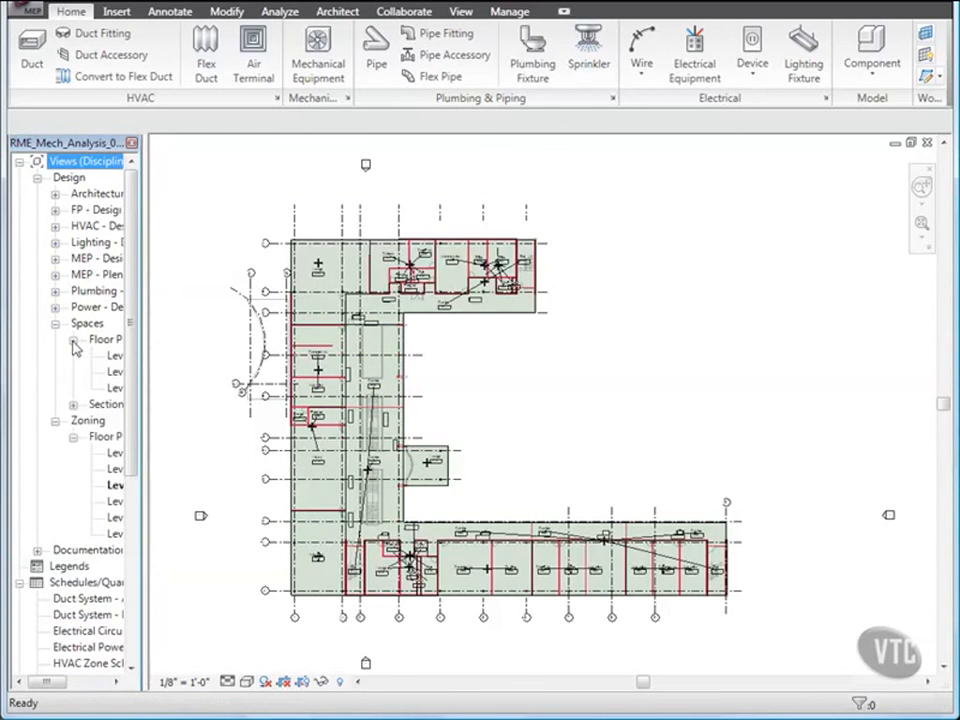
pyautogui.doubleClick(113, 372)
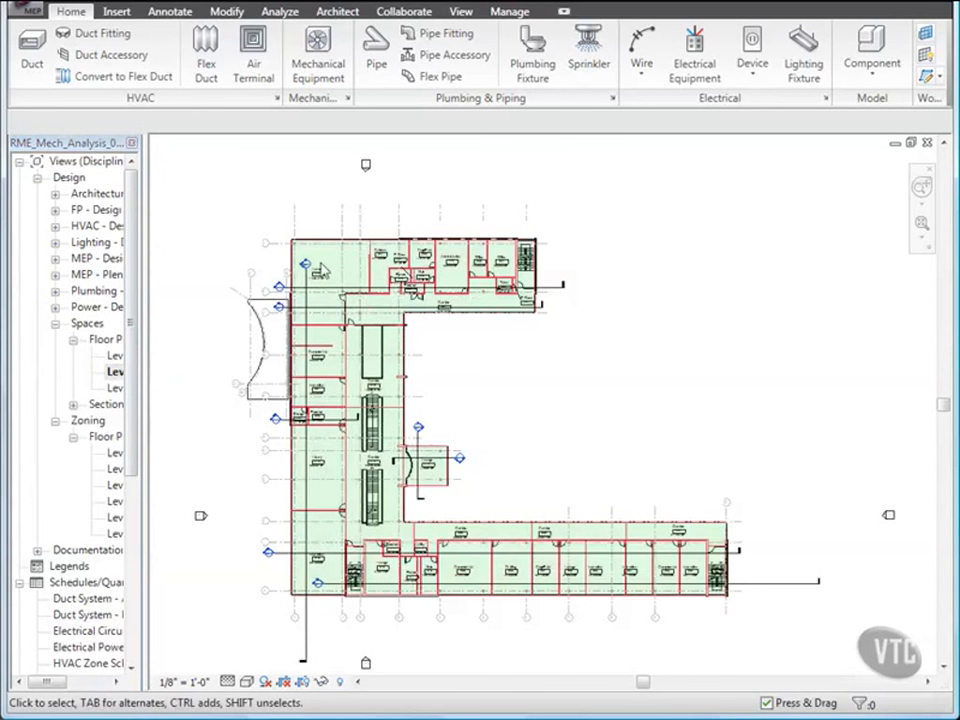
# Open the energy data in the project information and set the building type to School or University
pyautogui.click(510, 12)
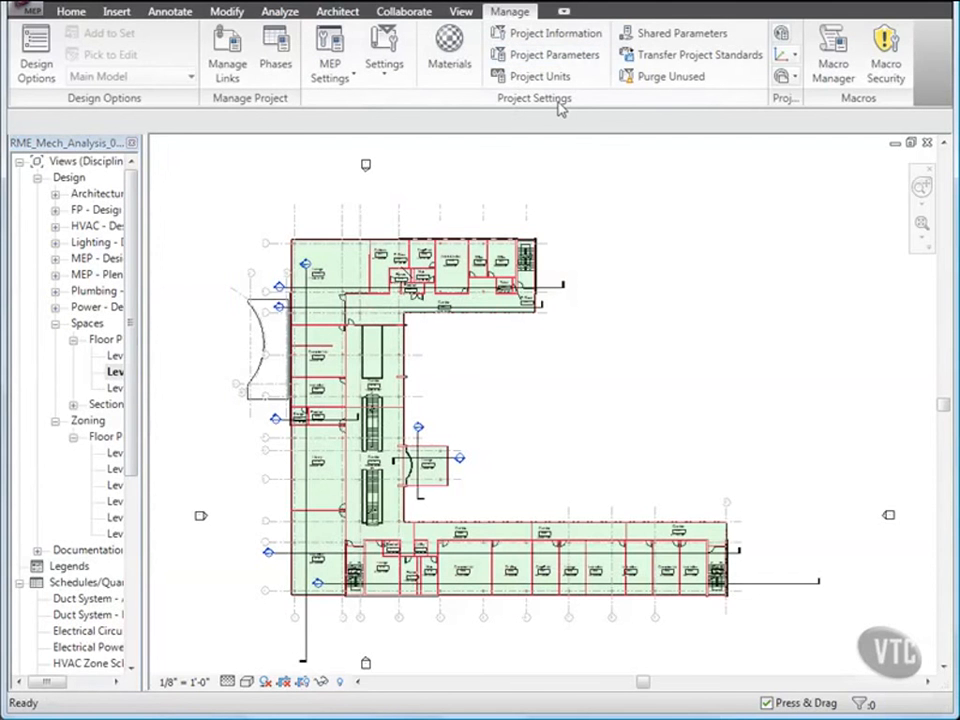
pyautogui.click(540, 34)
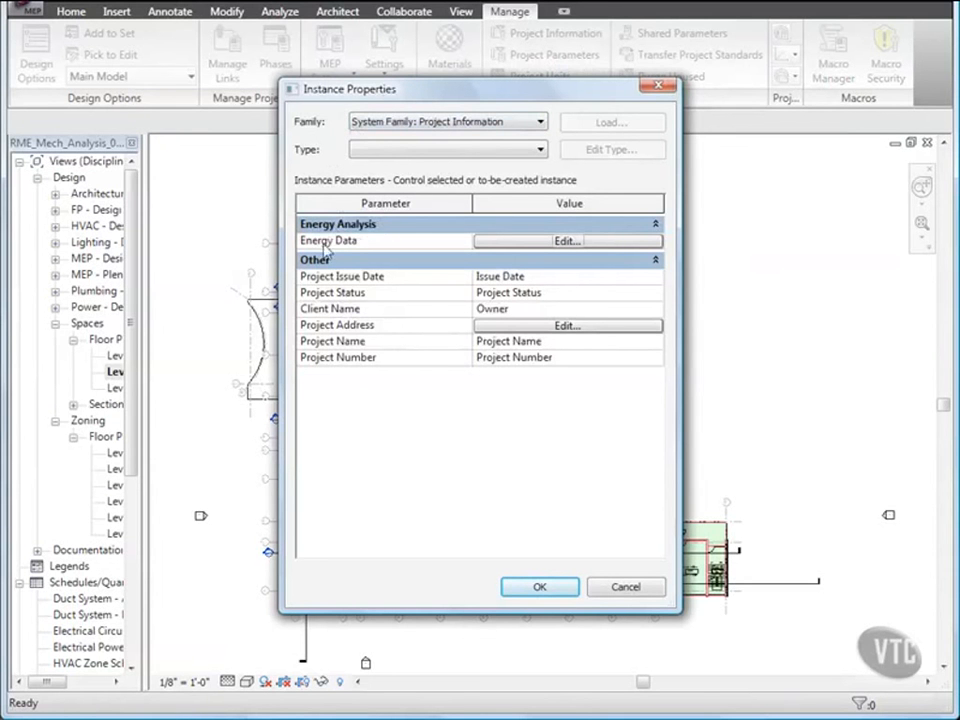
pyautogui.click(540, 242)
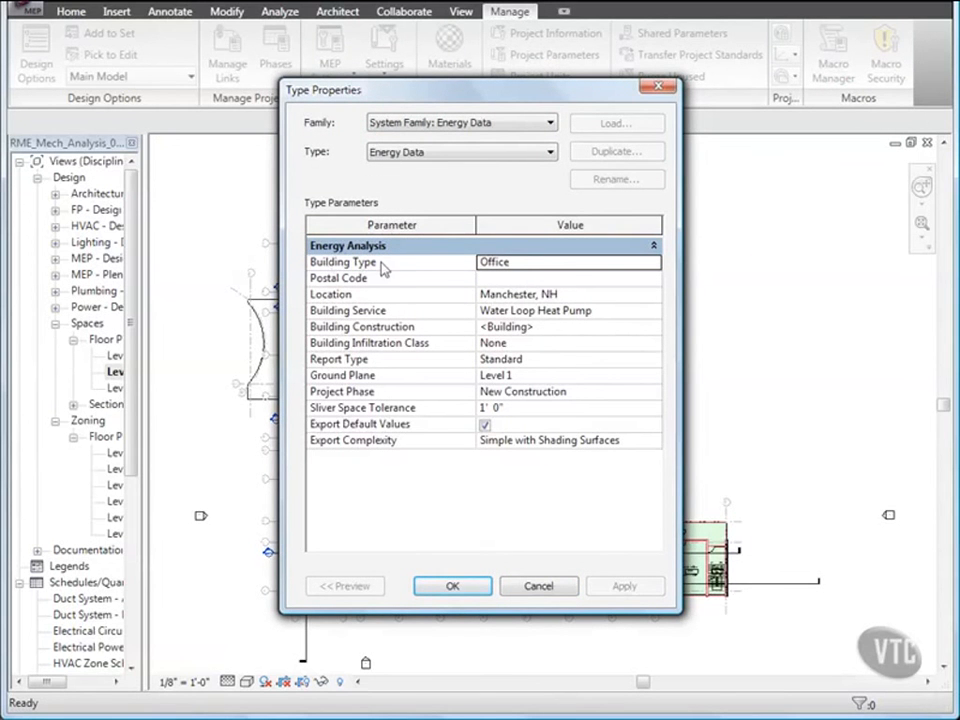
pyautogui.click(564, 264)
pyautogui.click(653, 262)
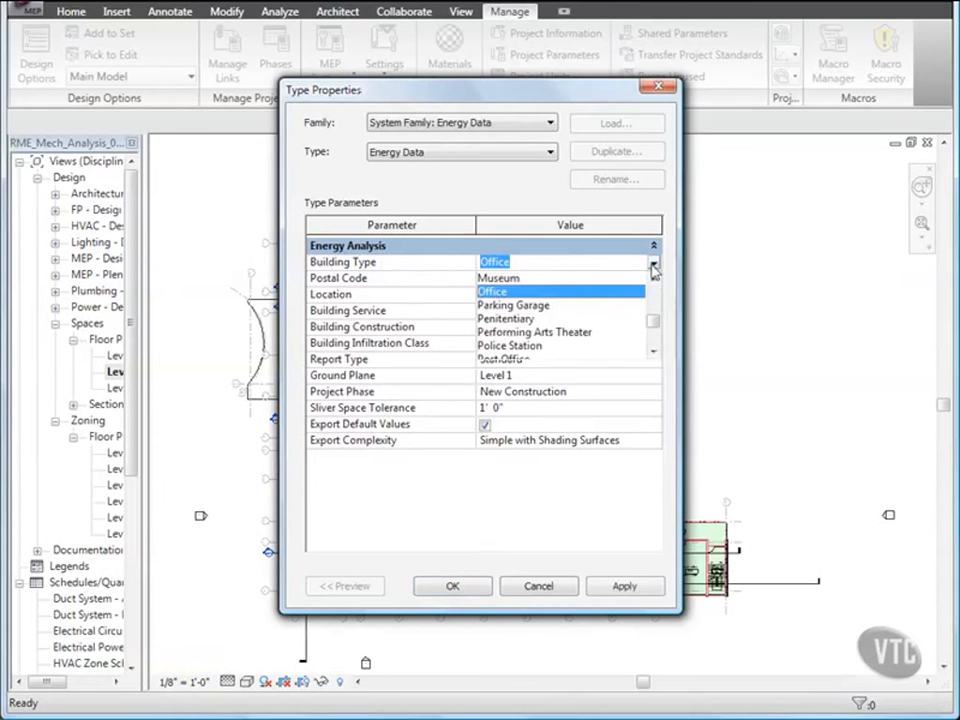
pyautogui.moveTo(653, 324); pyautogui.dragTo(652, 342)
pyautogui.click(545, 305)
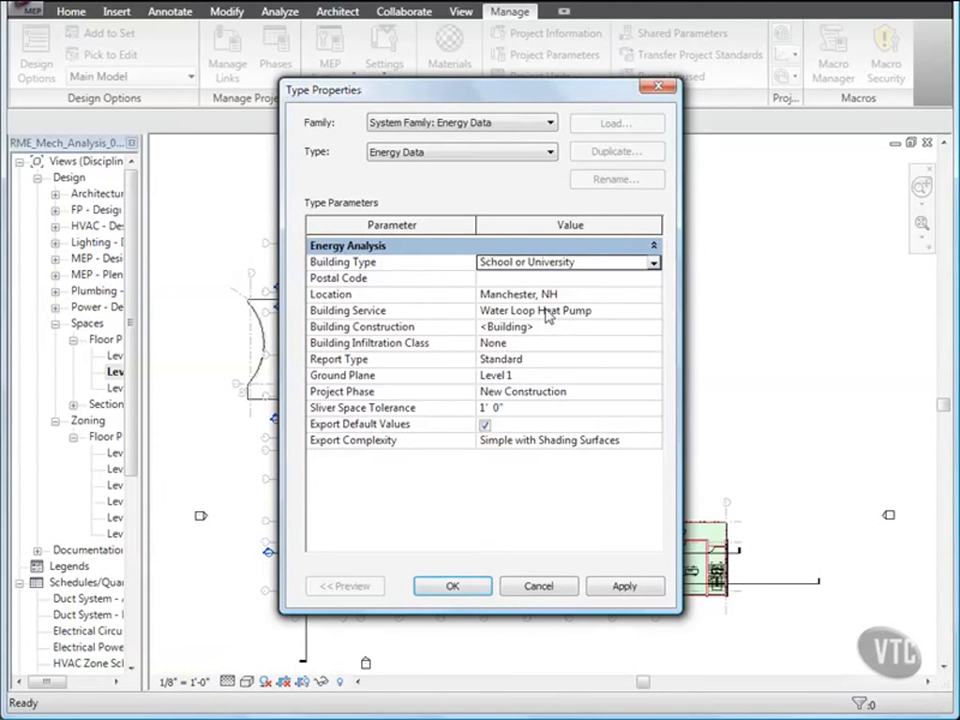
# Set the energy data's postal code to 03101, enable automatic daylight savings adjustment for Manchester, NH, review its weather data, and accept the project information
pyautogui.click(491, 278)
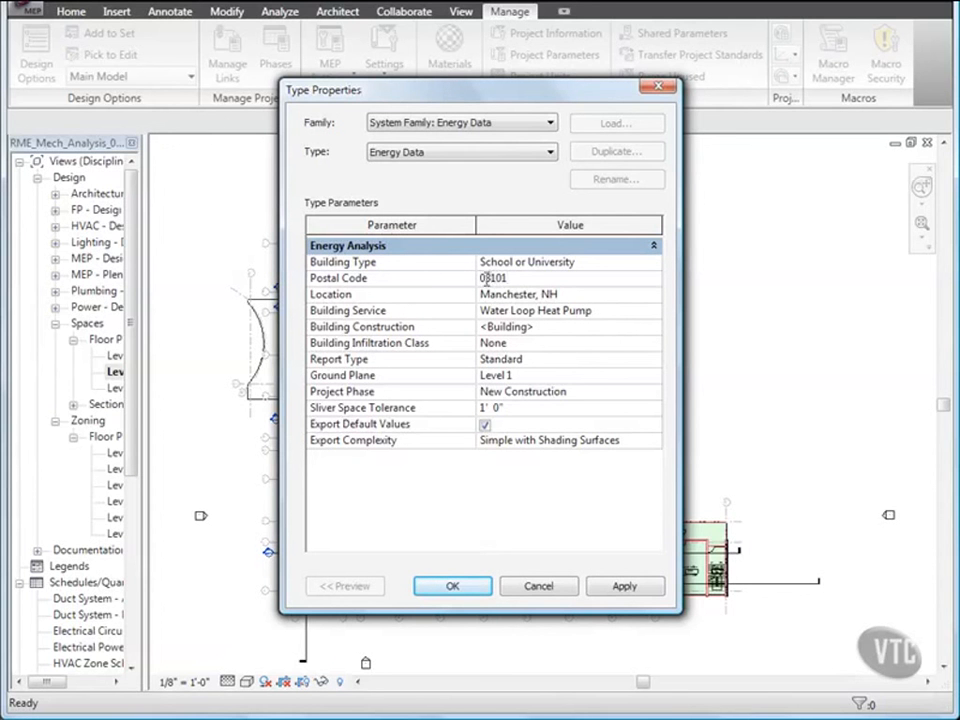
pyautogui.click(568, 294)
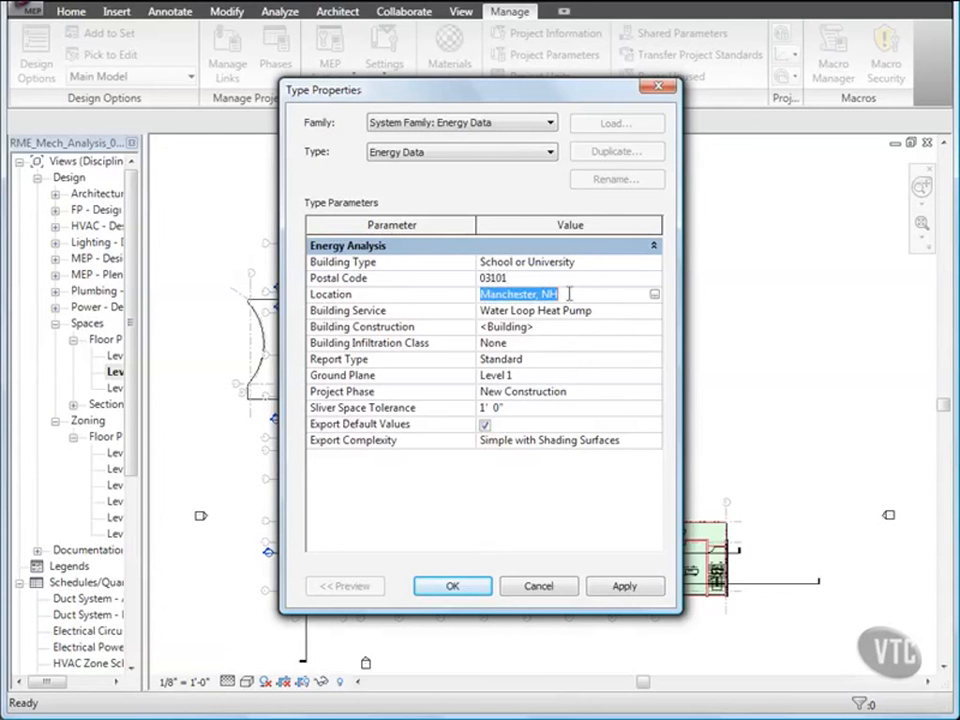
pyautogui.click(654, 296)
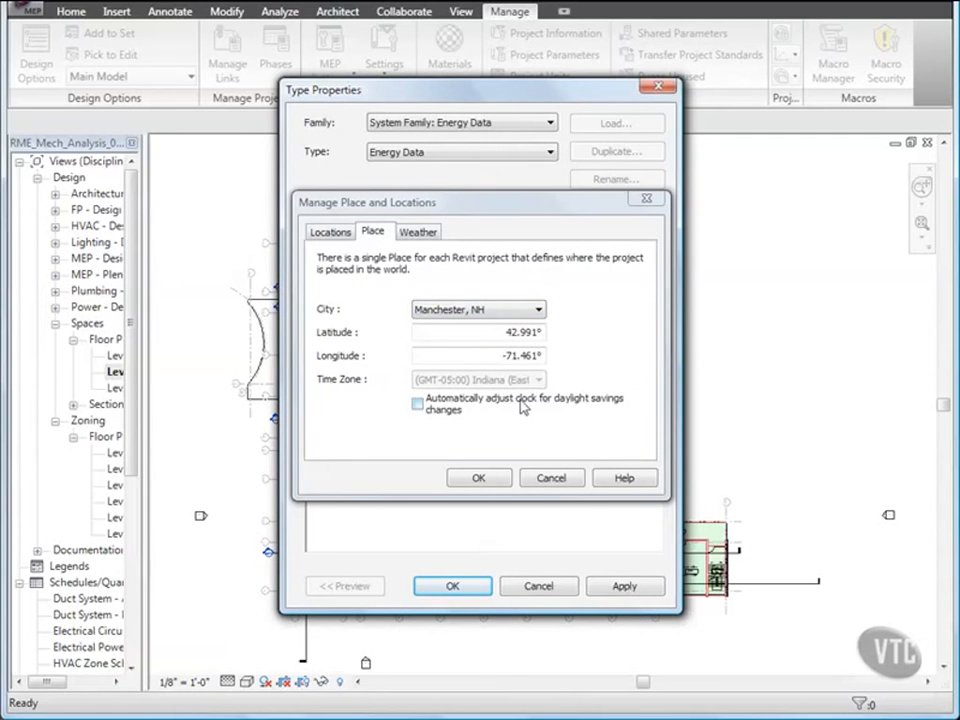
pyautogui.click(418, 405)
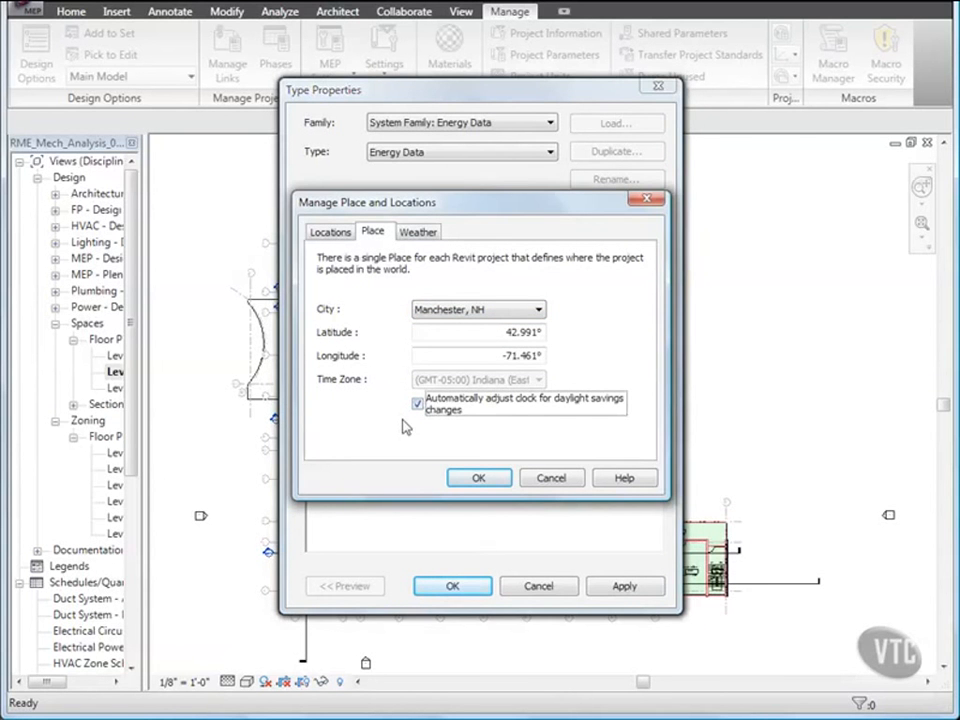
pyautogui.click(424, 233)
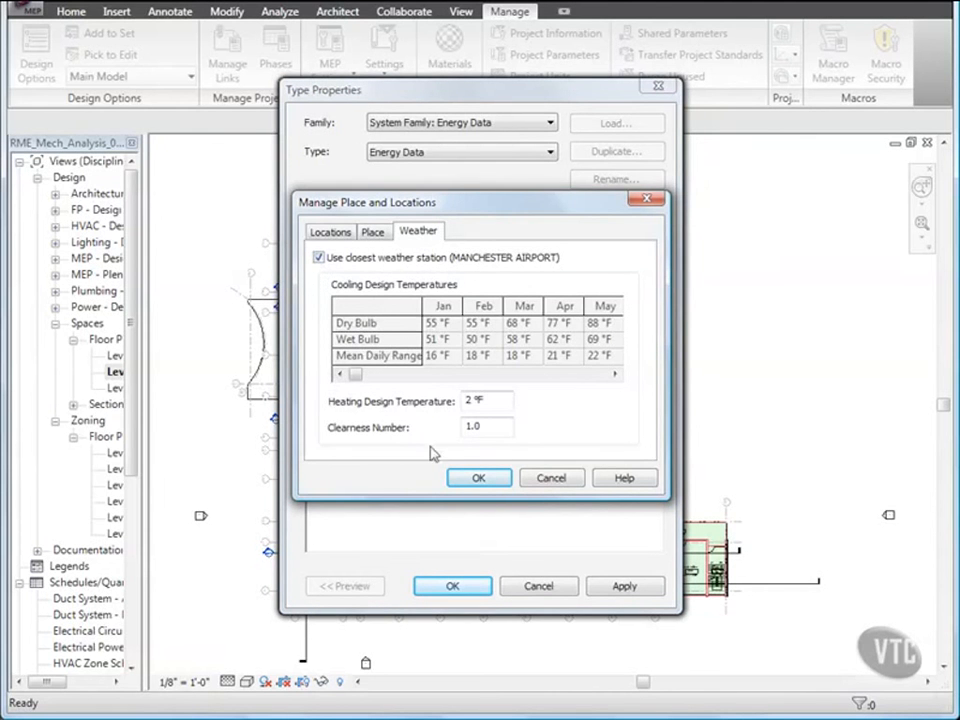
pyautogui.click(477, 477)
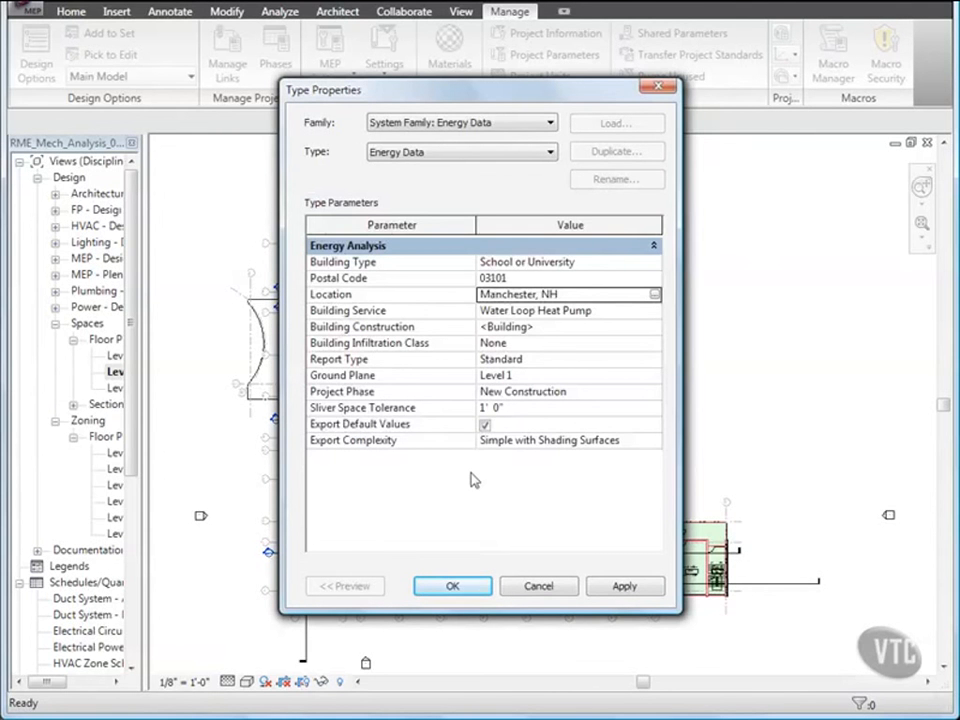
pyautogui.click(453, 588)
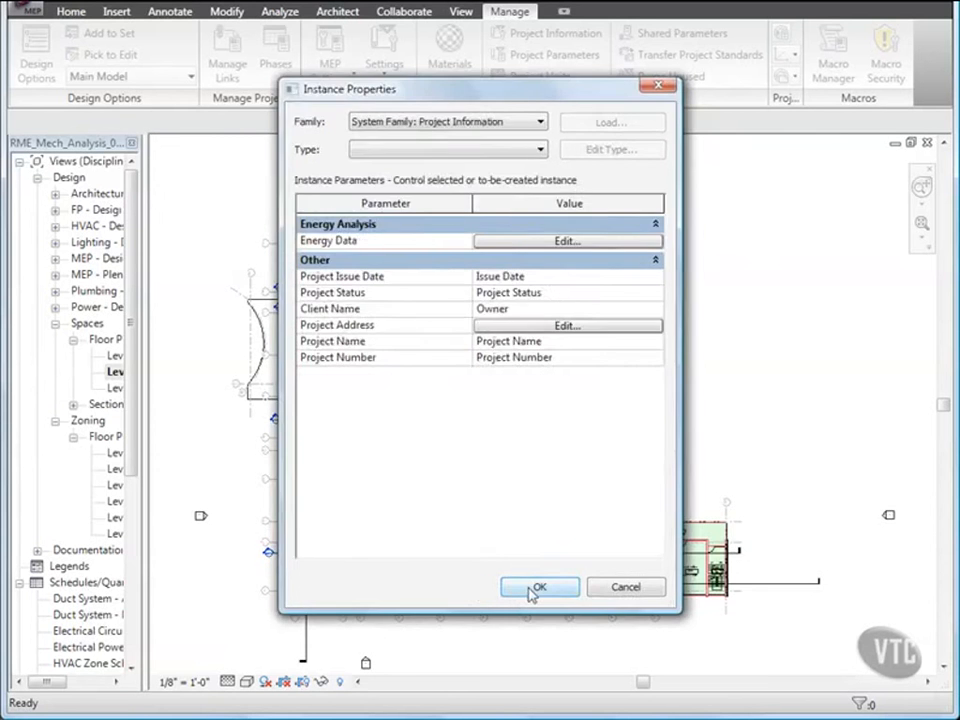
pyautogui.click(540, 585)
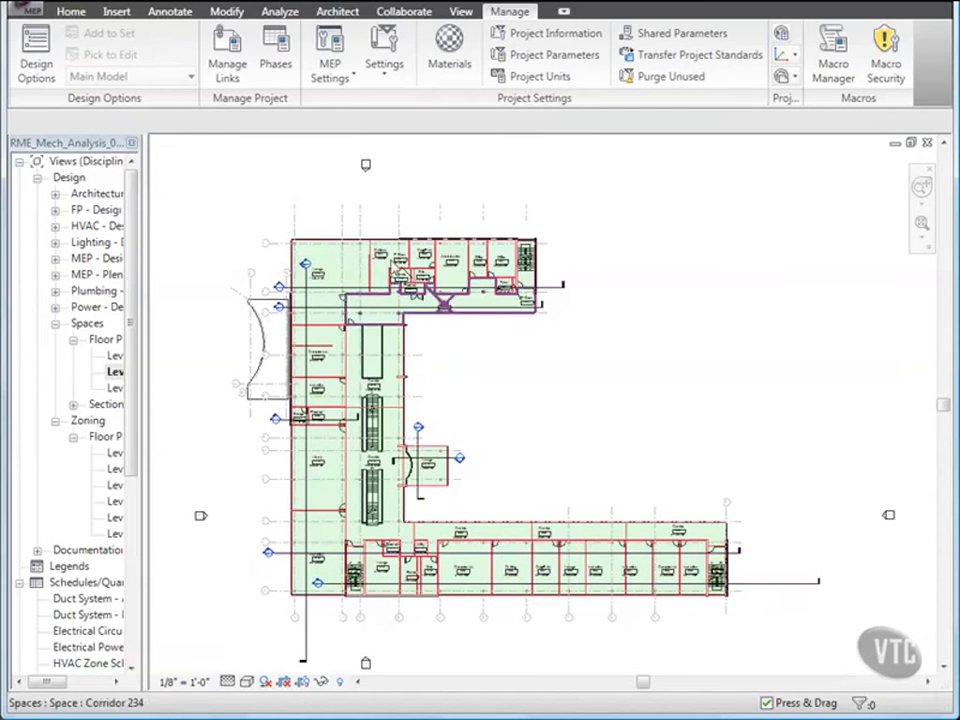
# Review the project's area and volume computation settings, including how volumes and room areas are computed
pyautogui.click(338, 12)
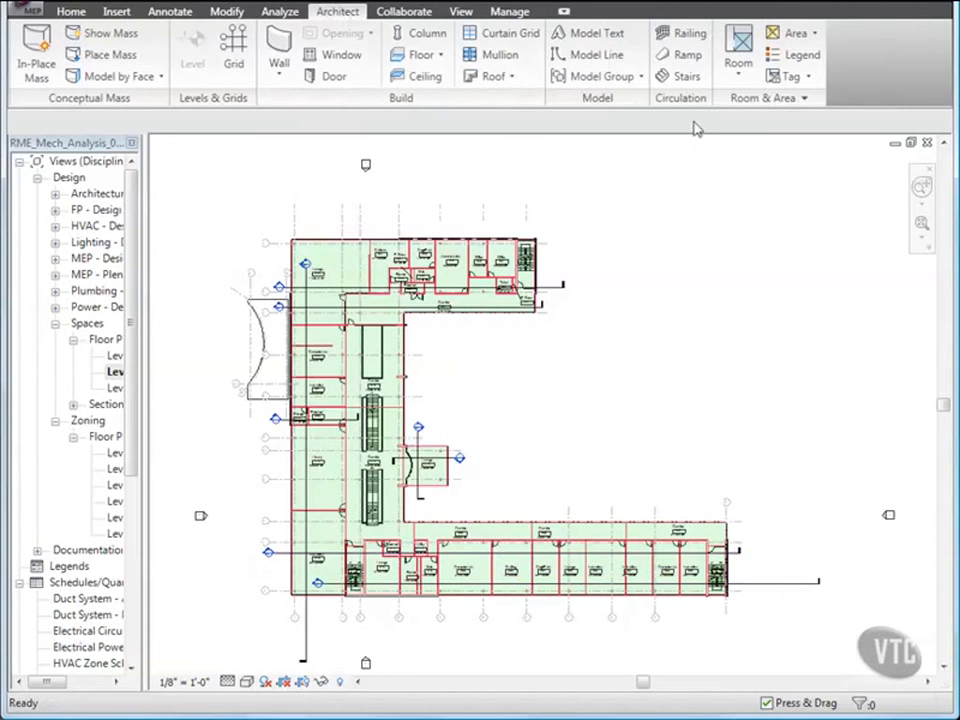
pyautogui.click(804, 99)
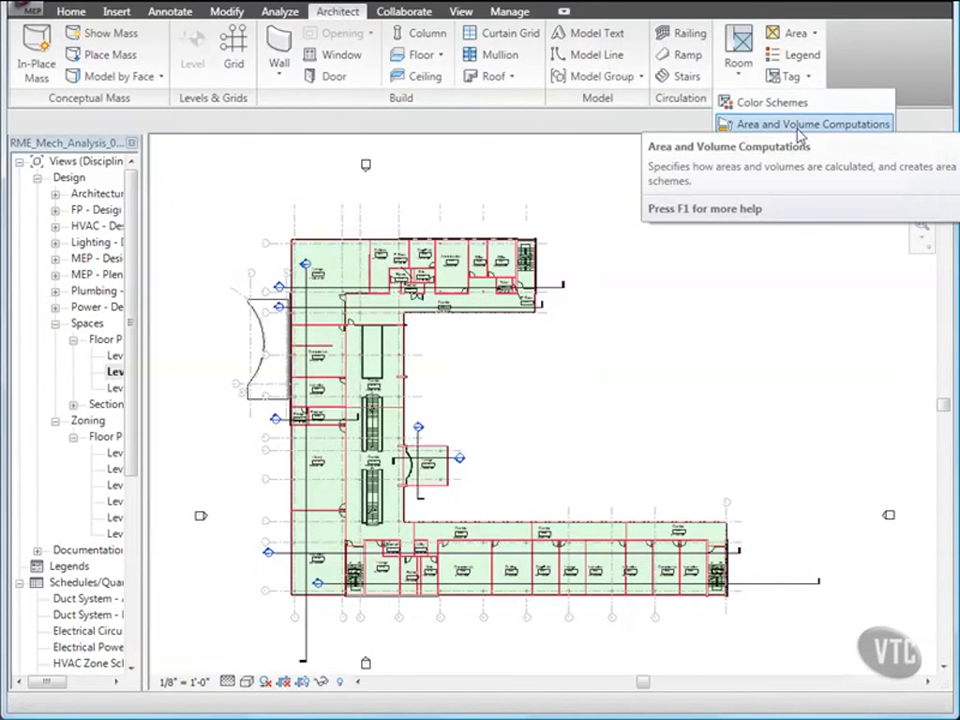
pyautogui.click(800, 126)
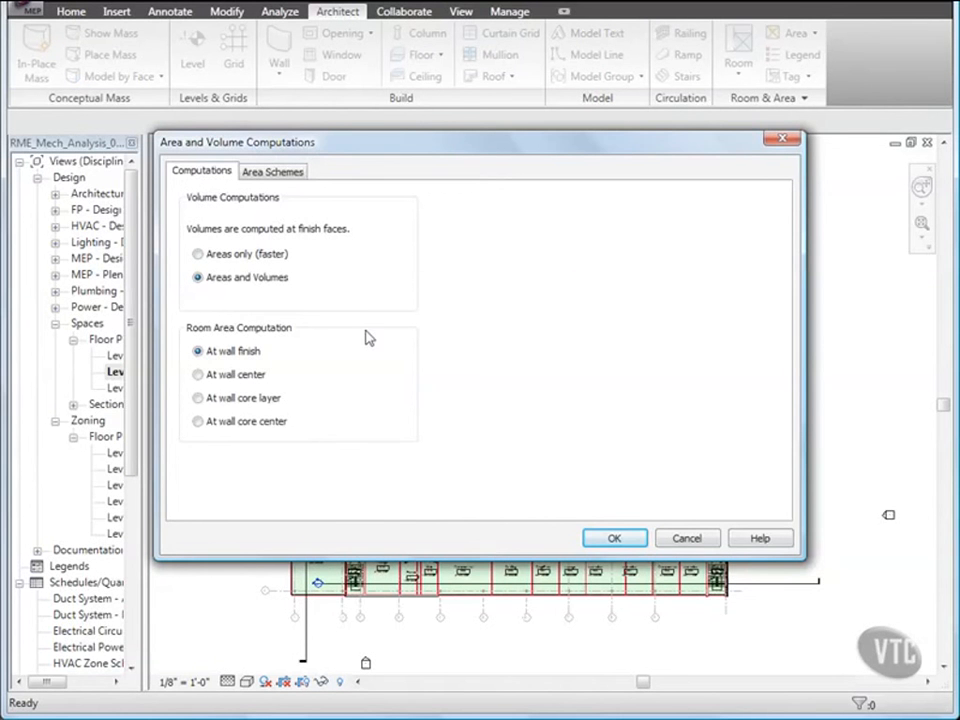
pyautogui.click(616, 540)
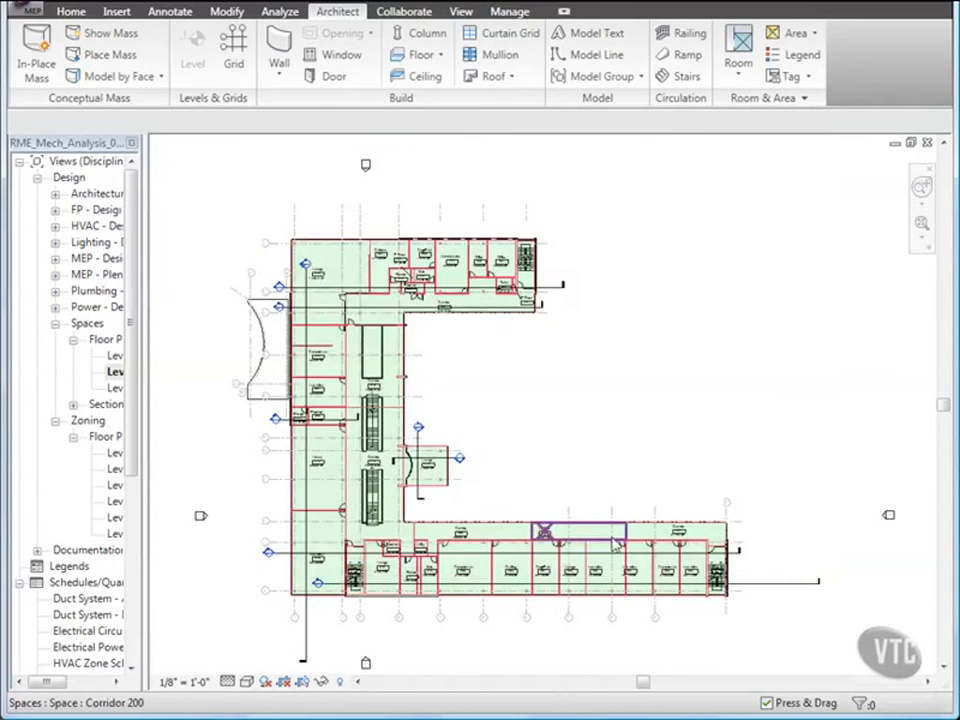
# In the element properties of the Library 219 space, set the space type to Library - Audio Visual - Library-Audio Visual
pyautogui.scroll(6, 328, 475)
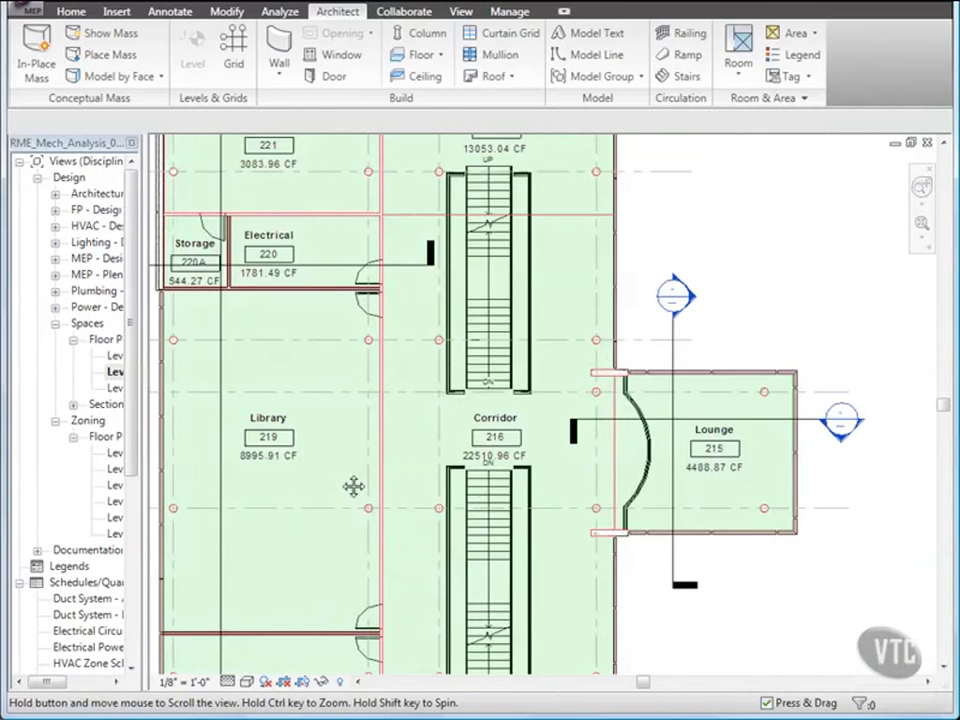
pyautogui.moveTo(354, 486); pyautogui.dragTo(408, 448, button='middle')
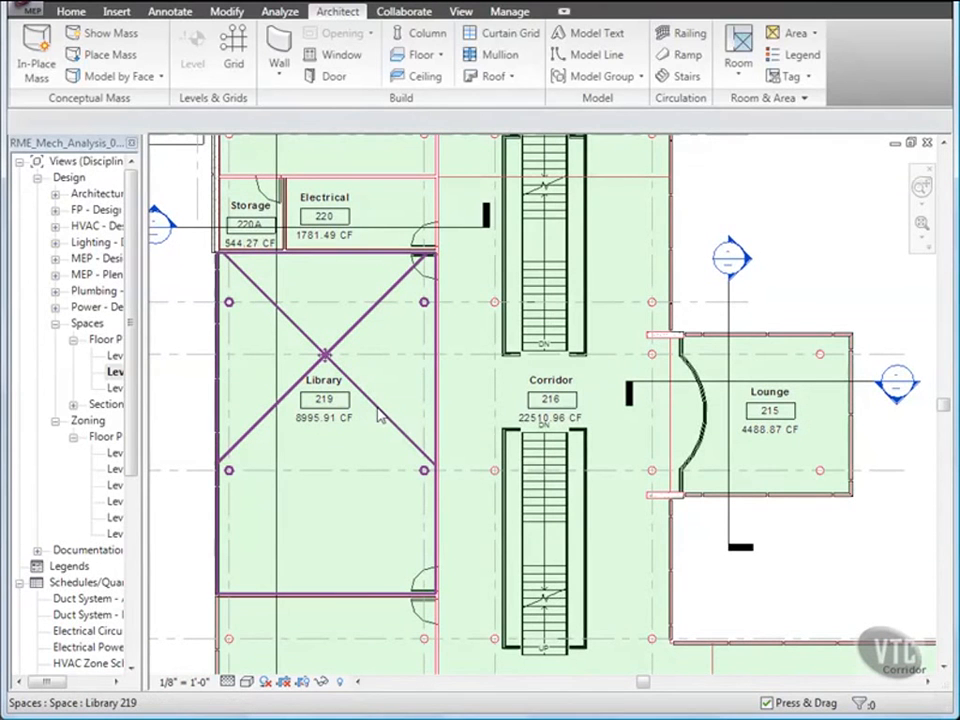
pyautogui.click(380, 415)
pyautogui.rightClick(405, 440)
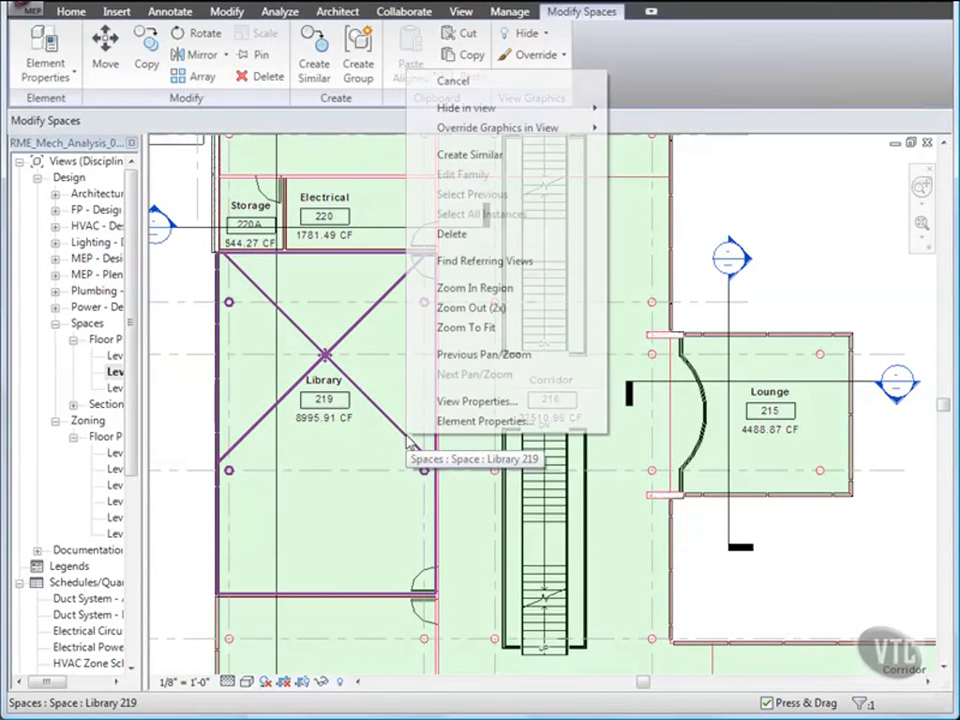
pyautogui.click(459, 423)
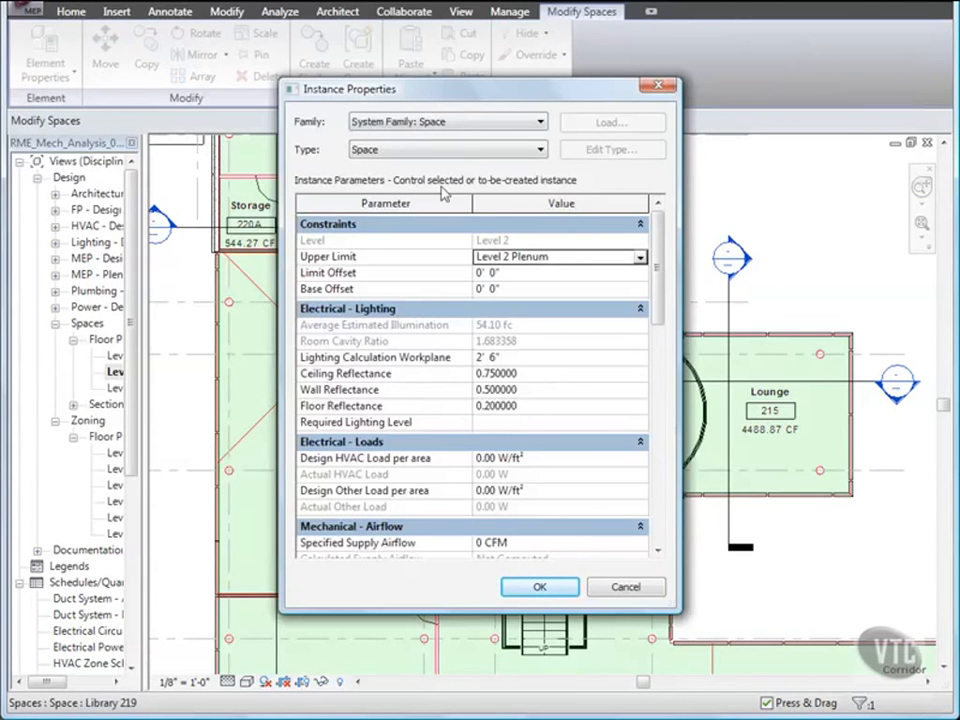
pyautogui.moveTo(659, 280); pyautogui.dragTo(655, 487)
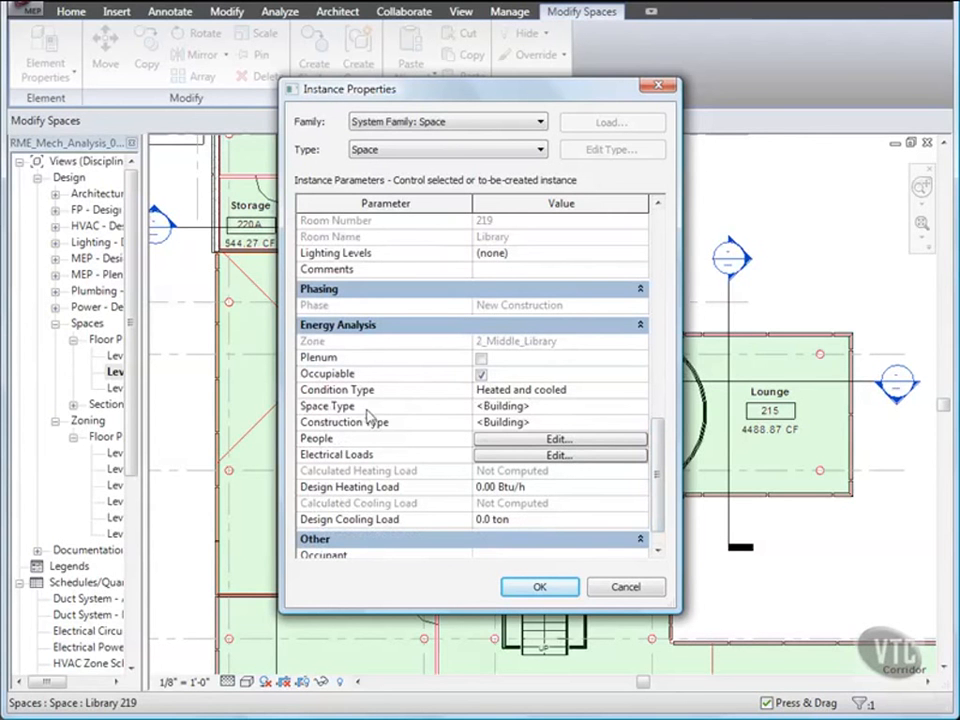
pyautogui.click(537, 406)
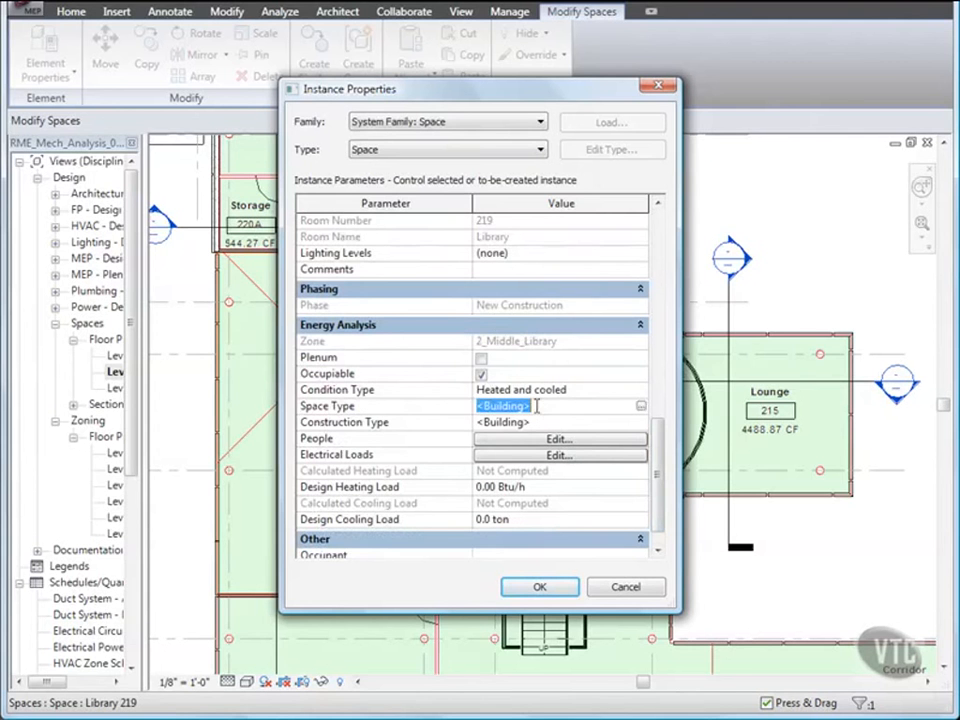
pyautogui.click(640, 407)
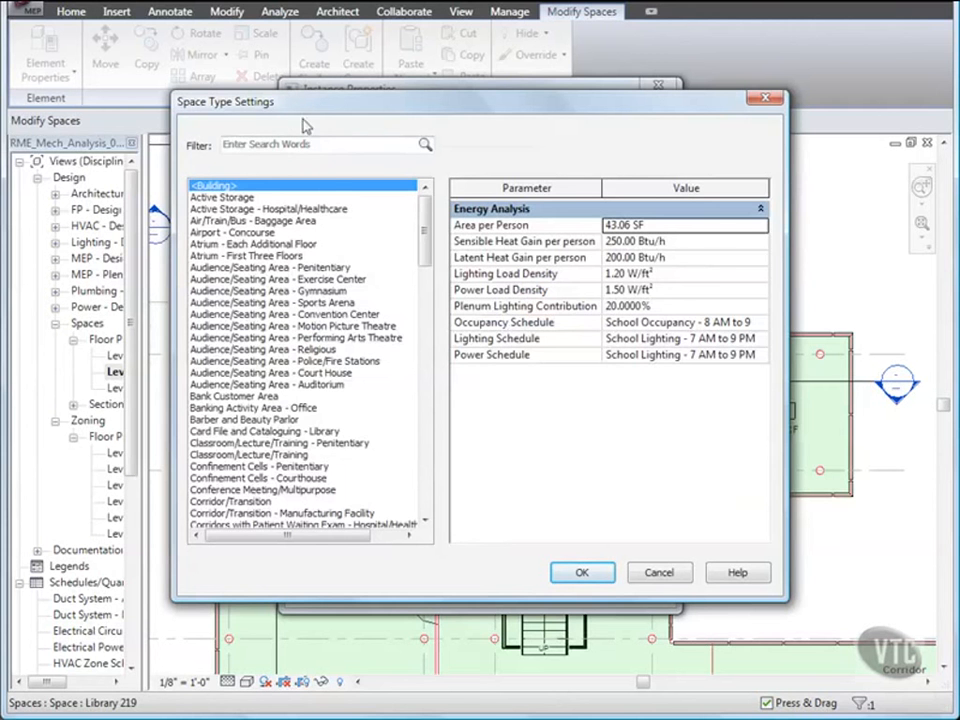
pyautogui.moveTo(424, 246); pyautogui.dragTo(424, 402)
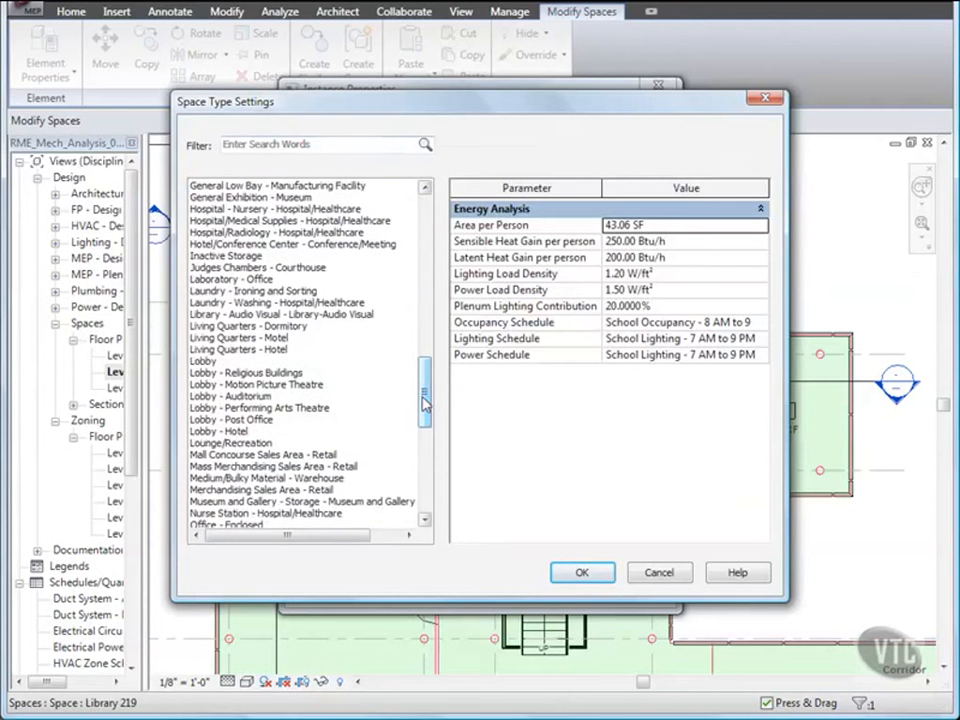
pyautogui.click(255, 315)
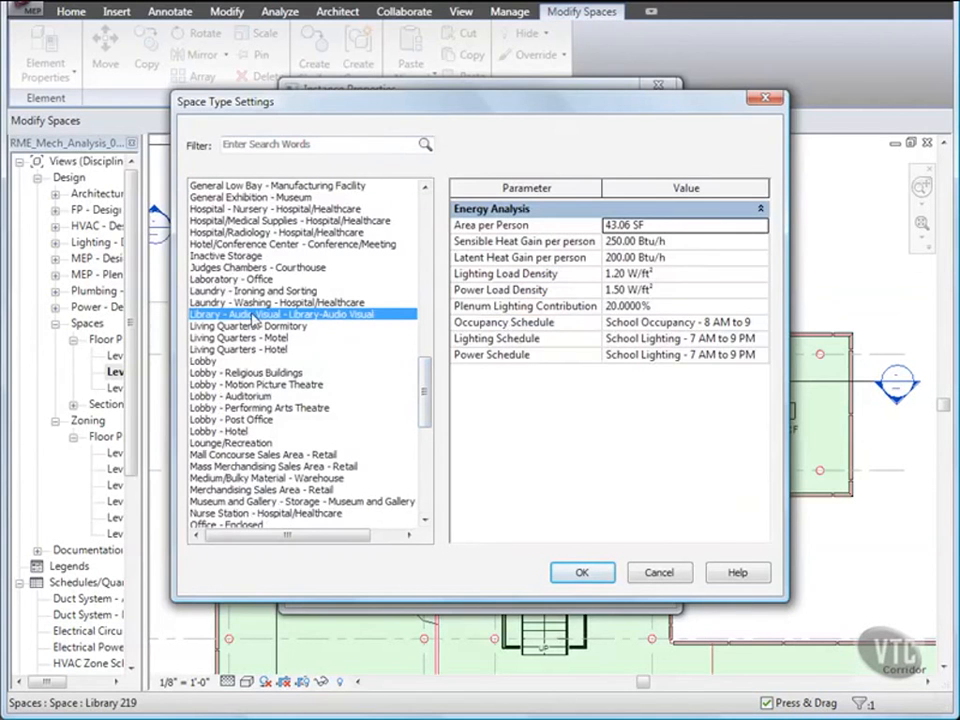
pyautogui.click(581, 572)
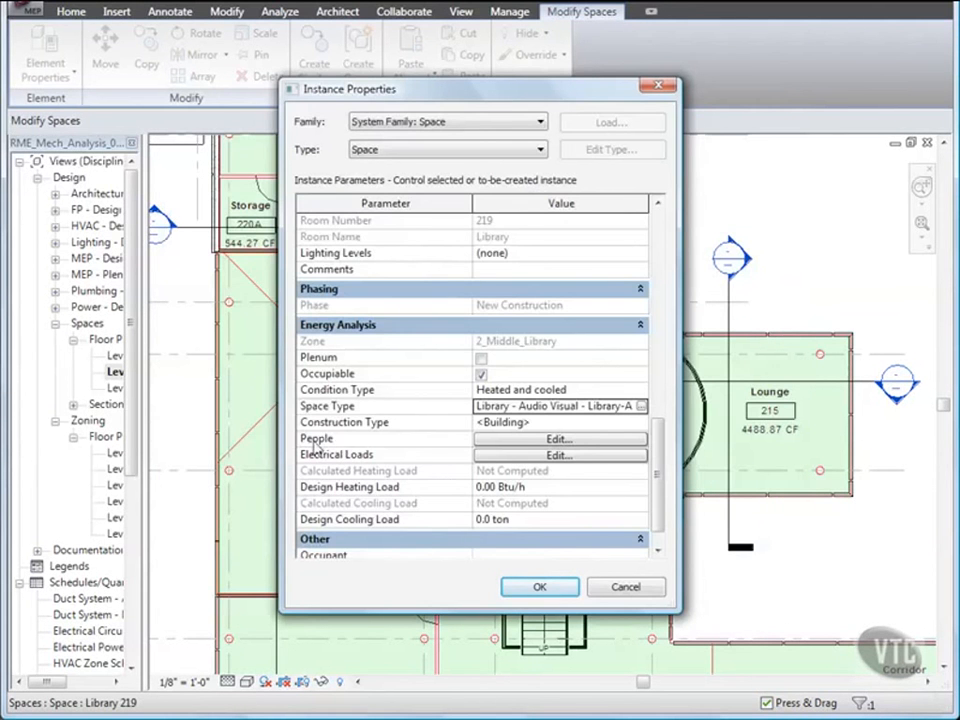
# Edit the library space's people settings to use a specified occupancy of 50 SF area per person
pyautogui.click(526, 443)
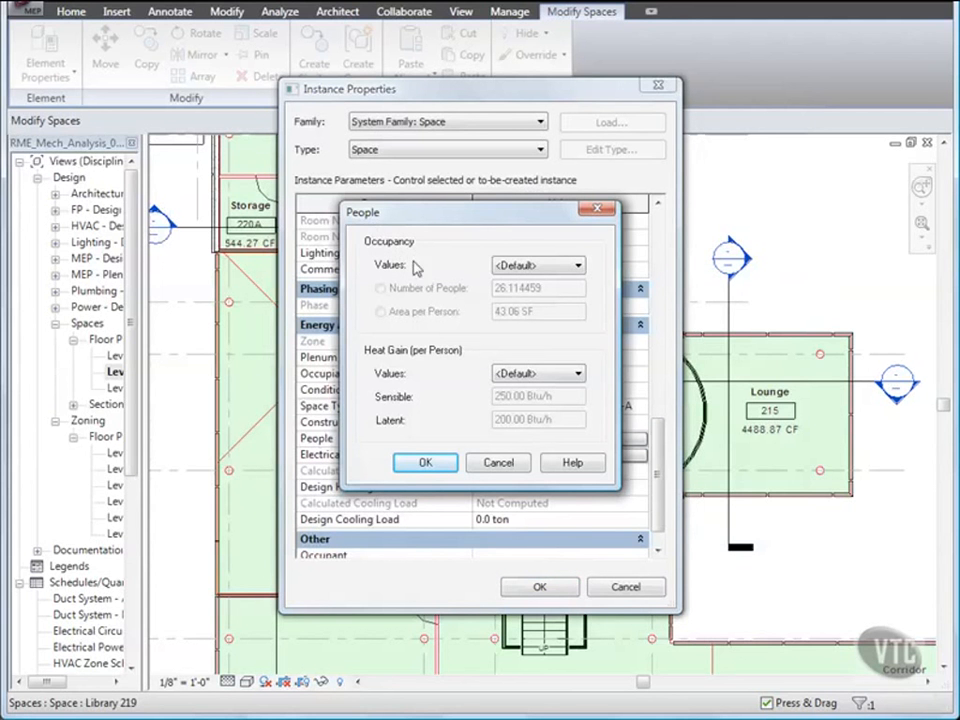
pyautogui.click(546, 268)
pyautogui.click(533, 295)
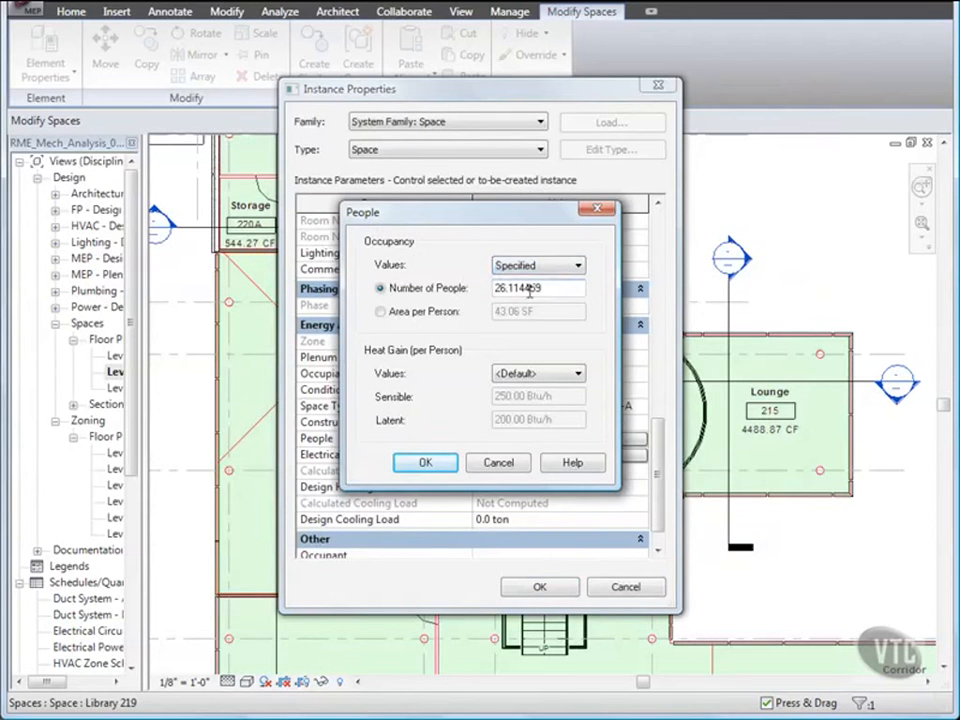
pyautogui.click(381, 313)
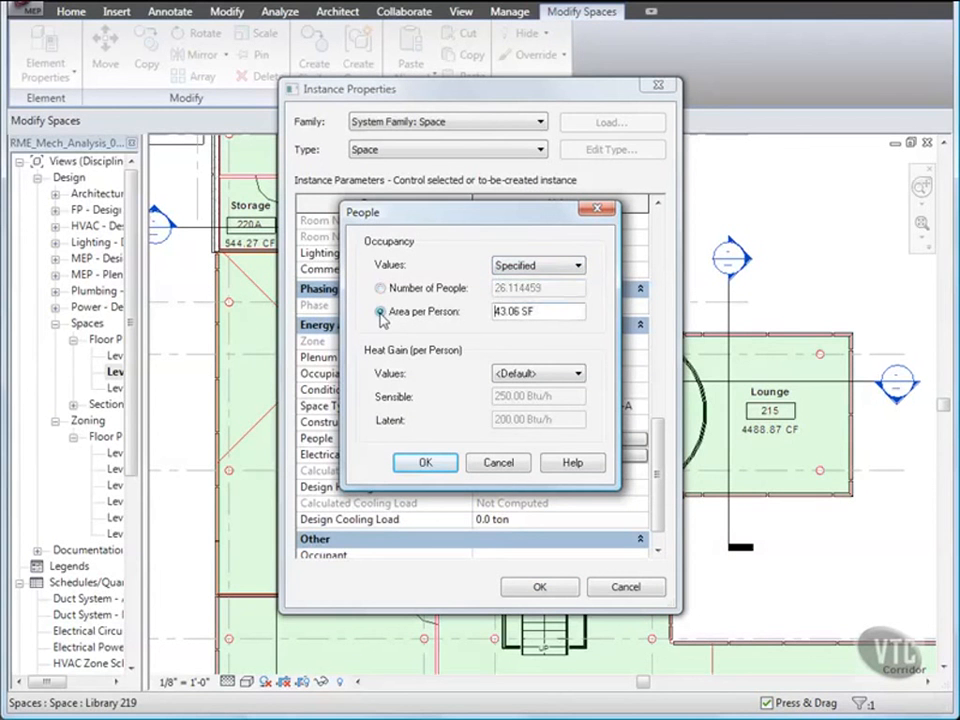
pyautogui.doubleClick(493, 312)
pyautogui.write('50')
# Specify the library's heat gain per person as 200 Btu/h sensible and 150 Btu/h latent, and accept the people settings
pyautogui.click(532, 378)
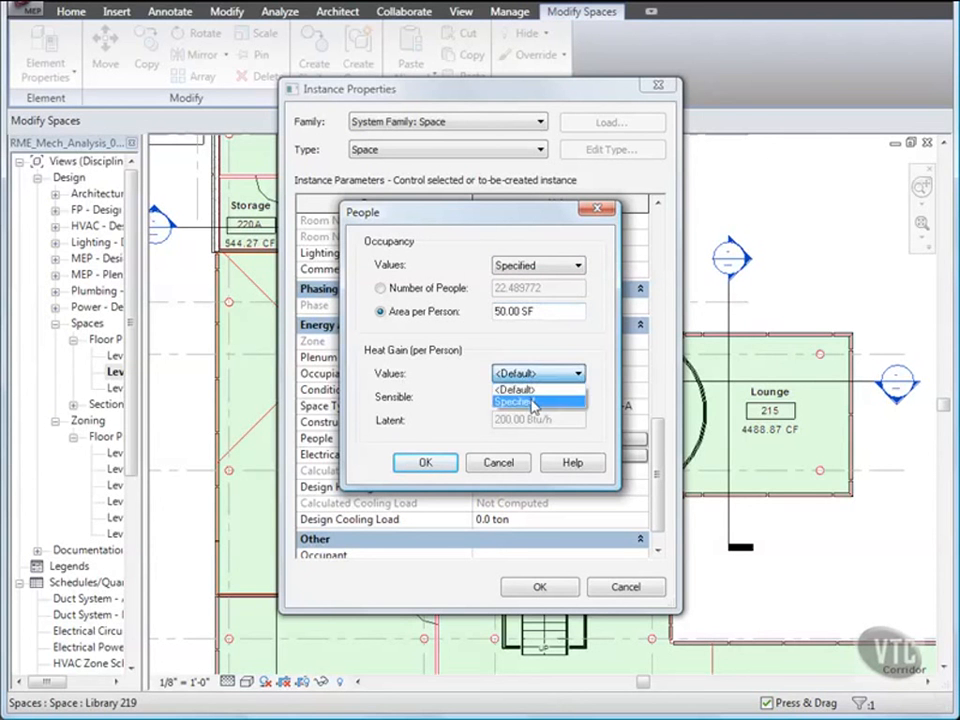
pyautogui.click(533, 402)
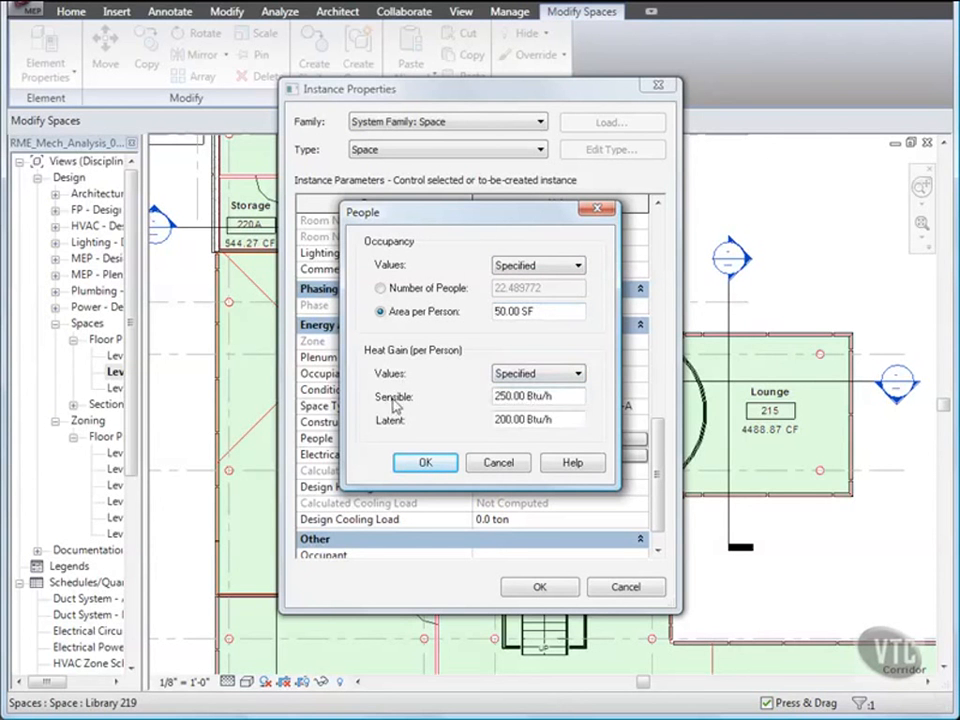
pyautogui.click(508, 397)
pyautogui.press('BackSpace')
pyautogui.write('0')
pyautogui.moveTo(506, 421); pyautogui.dragTo(486, 429)
pyautogui.write('15')
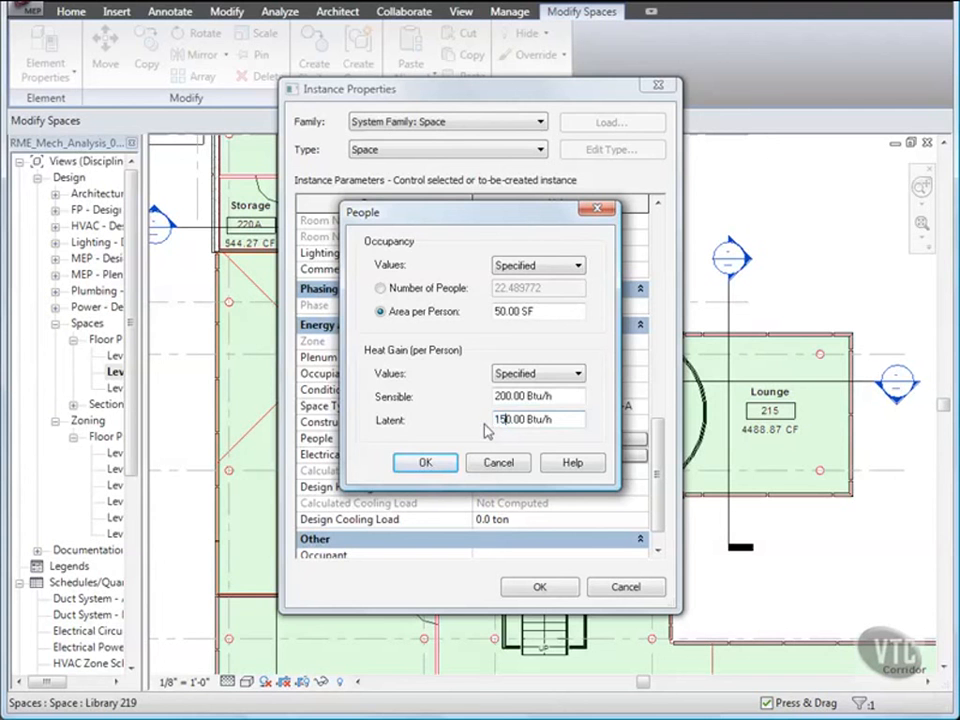
pyautogui.click(424, 462)
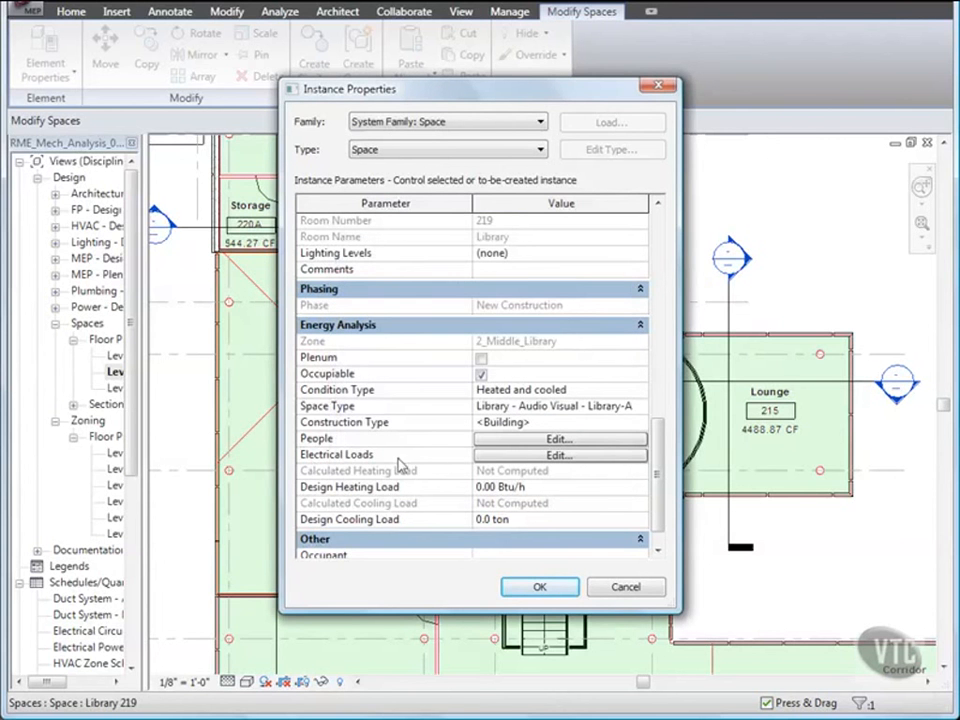
# Set both the lighting and power values in the library space's electrical loads to Actual and accept the space properties
pyautogui.click(529, 456)
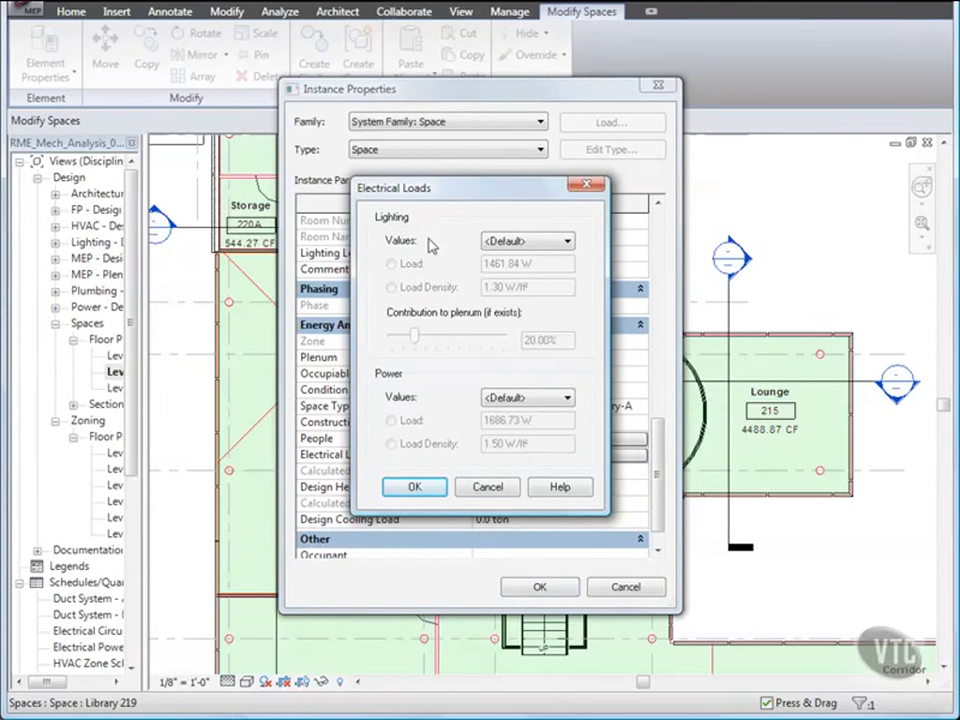
pyautogui.click(527, 242)
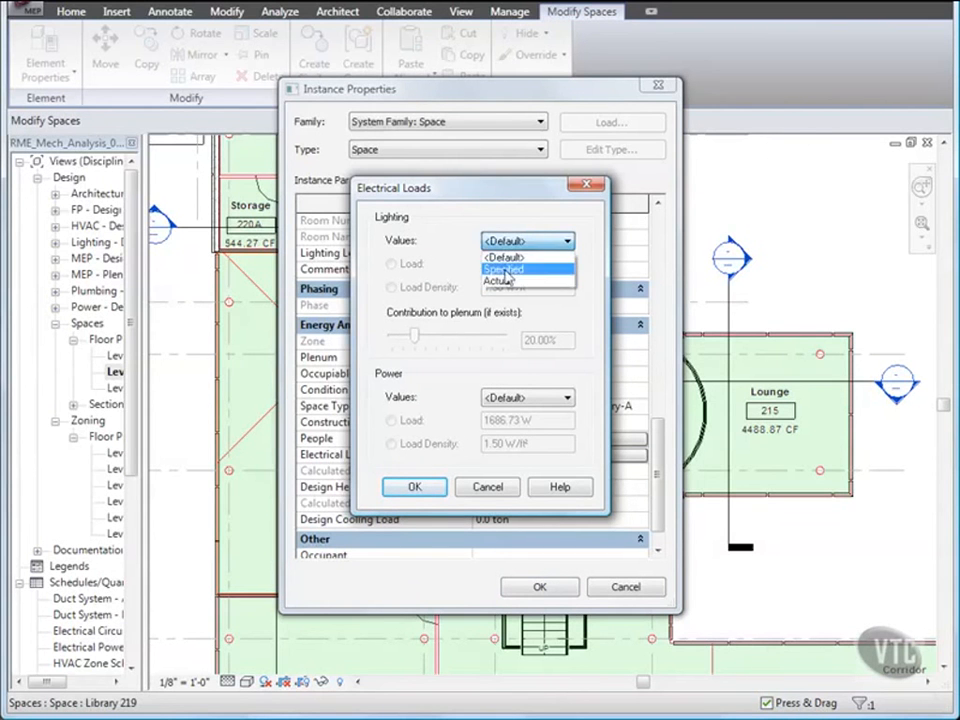
pyautogui.click(507, 281)
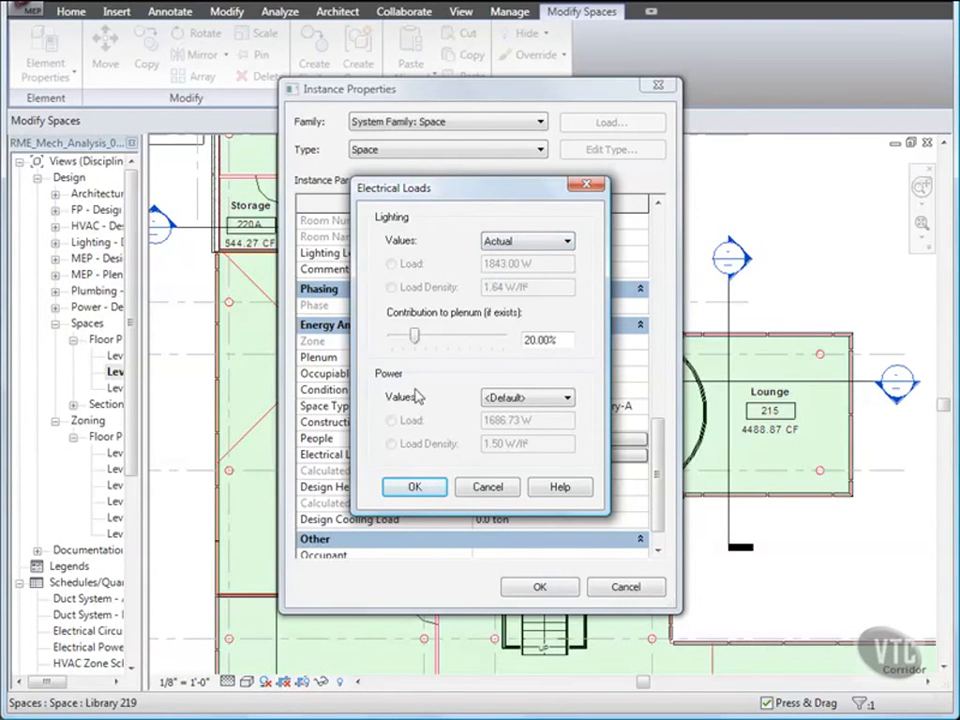
pyautogui.click(512, 398)
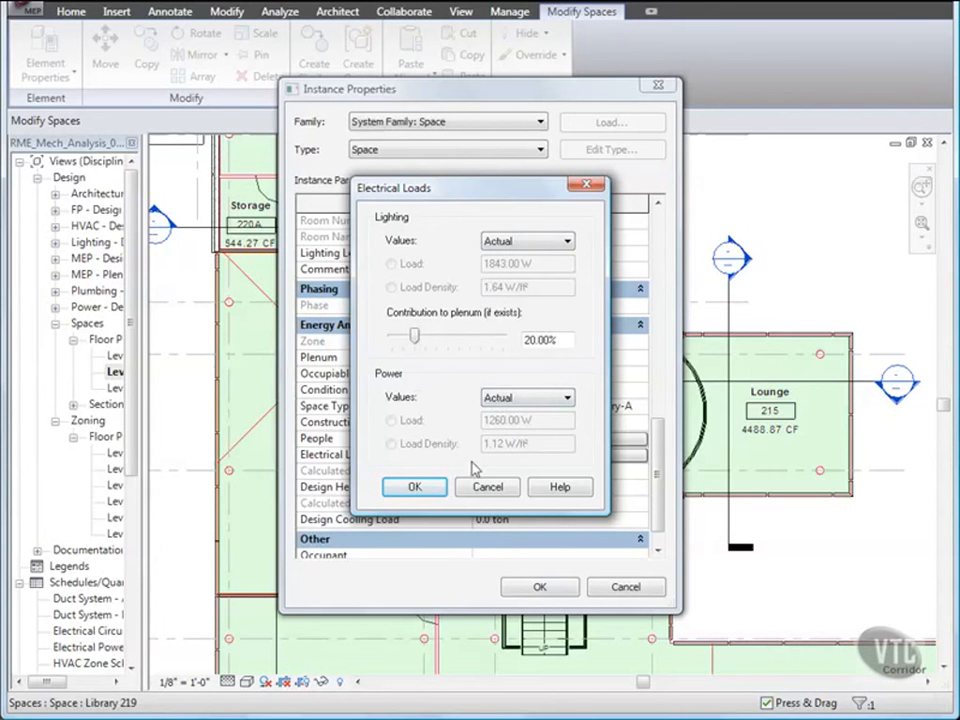
pyautogui.click(426, 488)
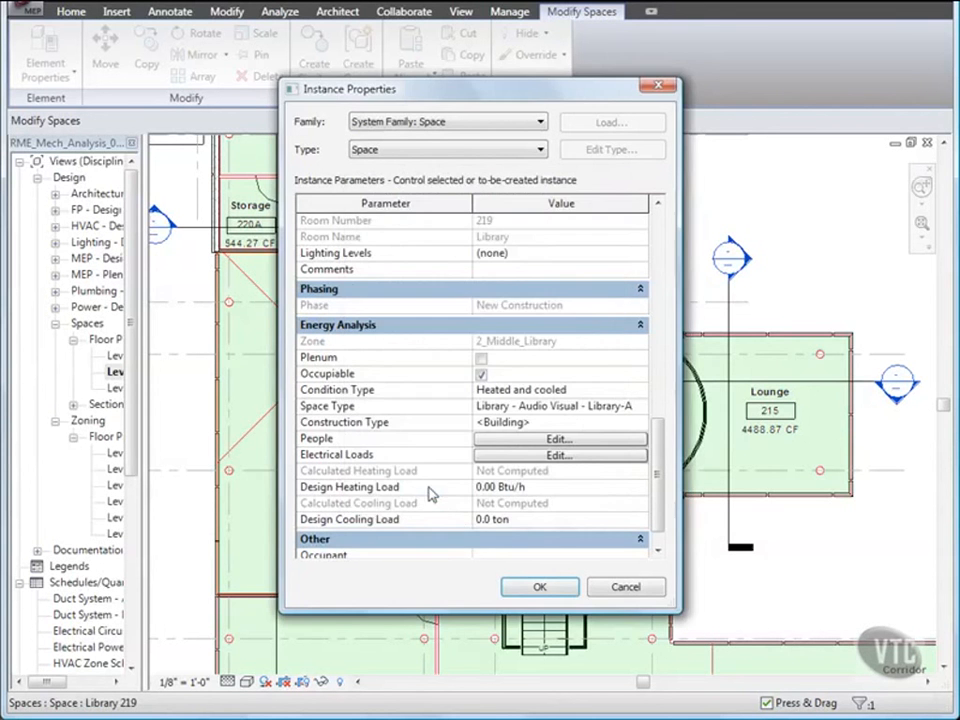
pyautogui.click(539, 586)
pyautogui.click(485, 447)
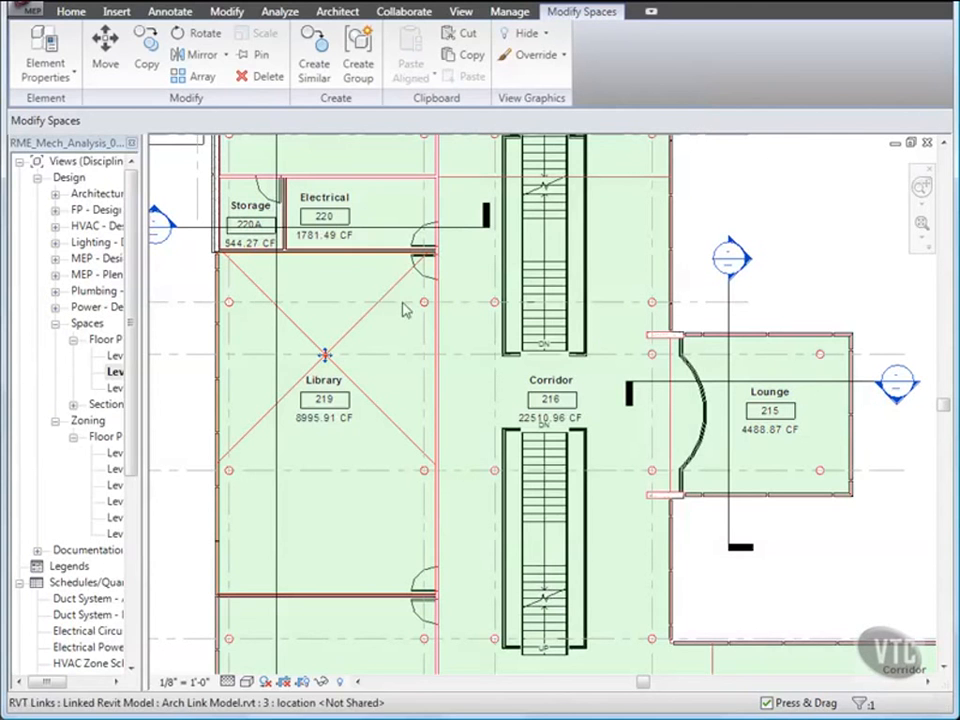
# Run the heating and cooling loads calculation after checking the details of space 219 Library in the 2_Middle_Library zone
pyautogui.click(280, 12)
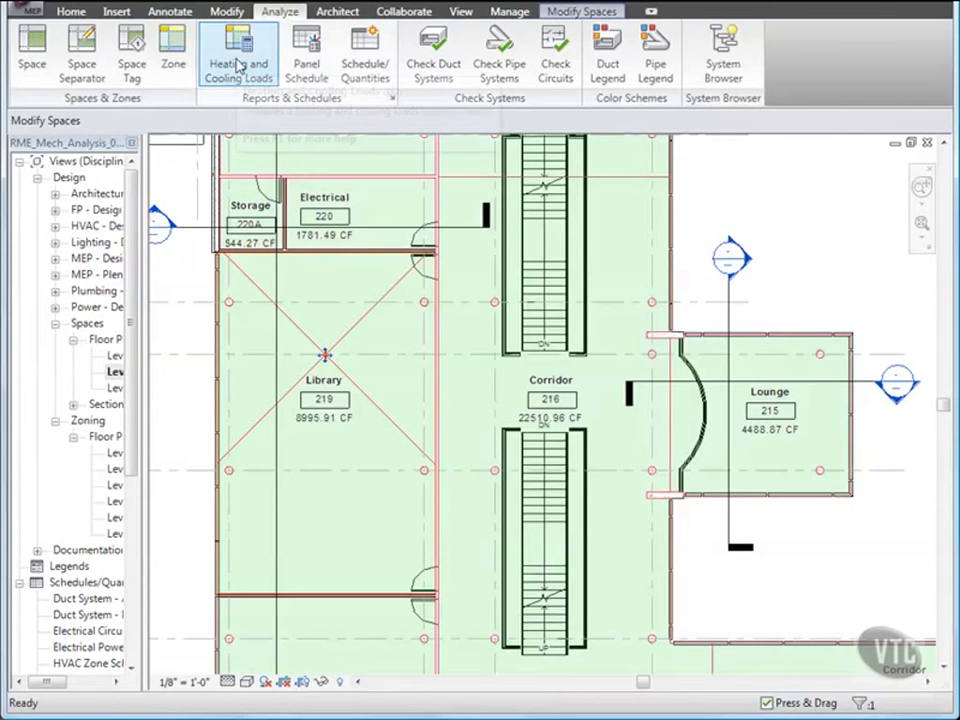
pyautogui.click(239, 66)
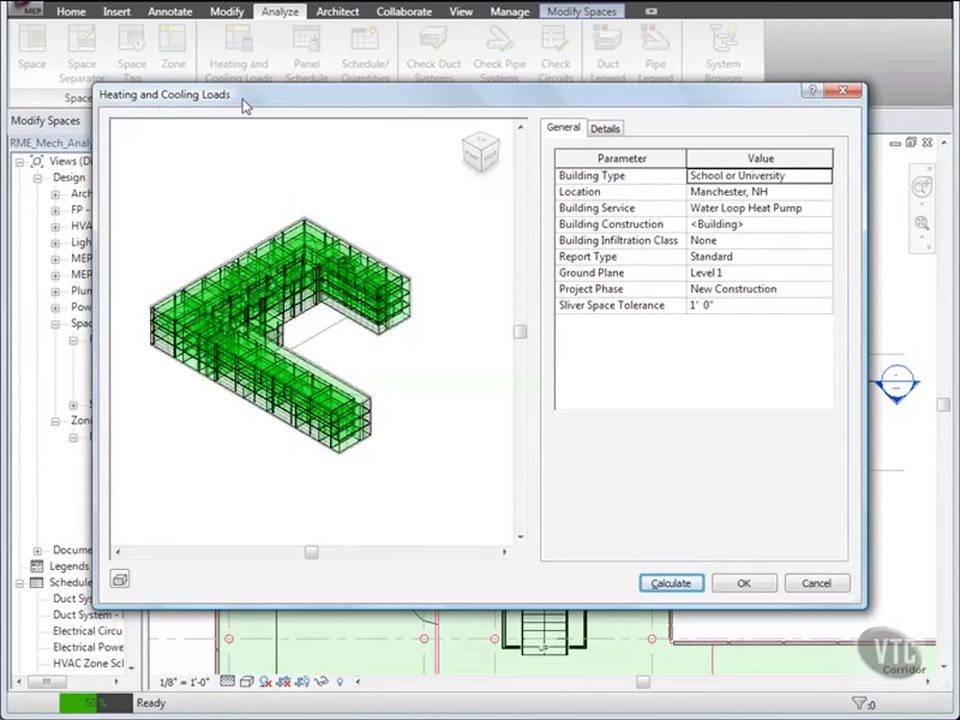
pyautogui.click(604, 129)
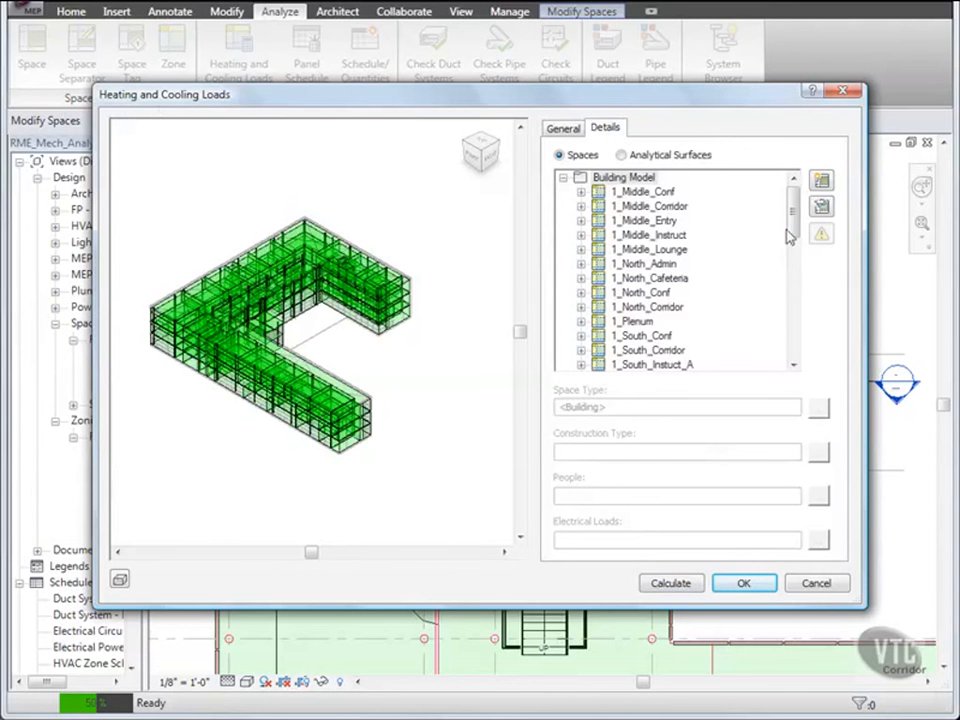
pyautogui.moveTo(793, 204); pyautogui.dragTo(800, 282)
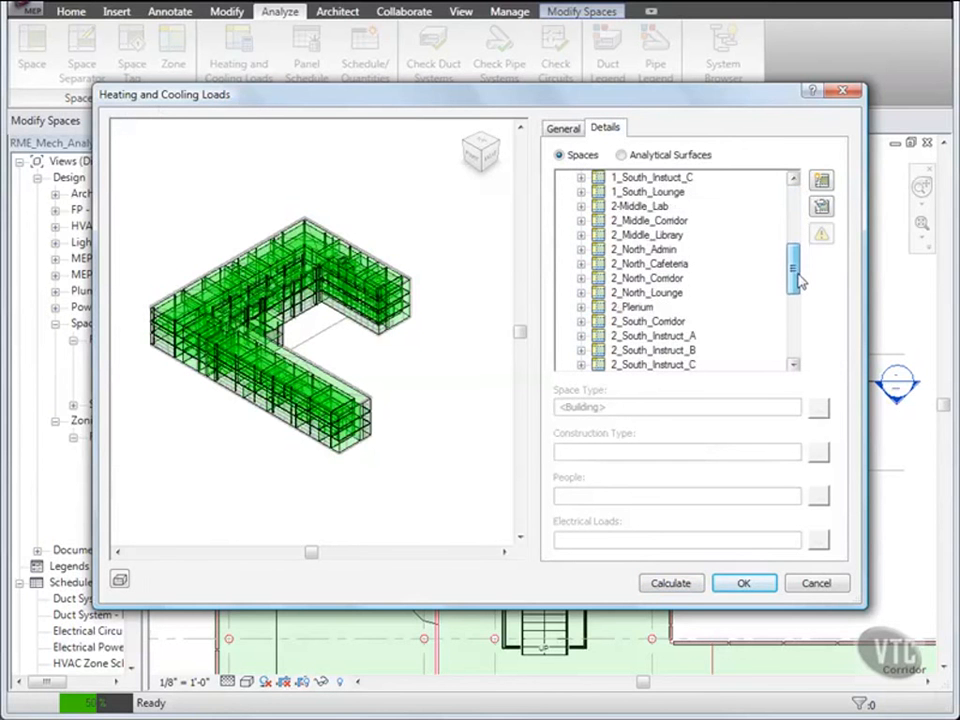
pyautogui.click(581, 236)
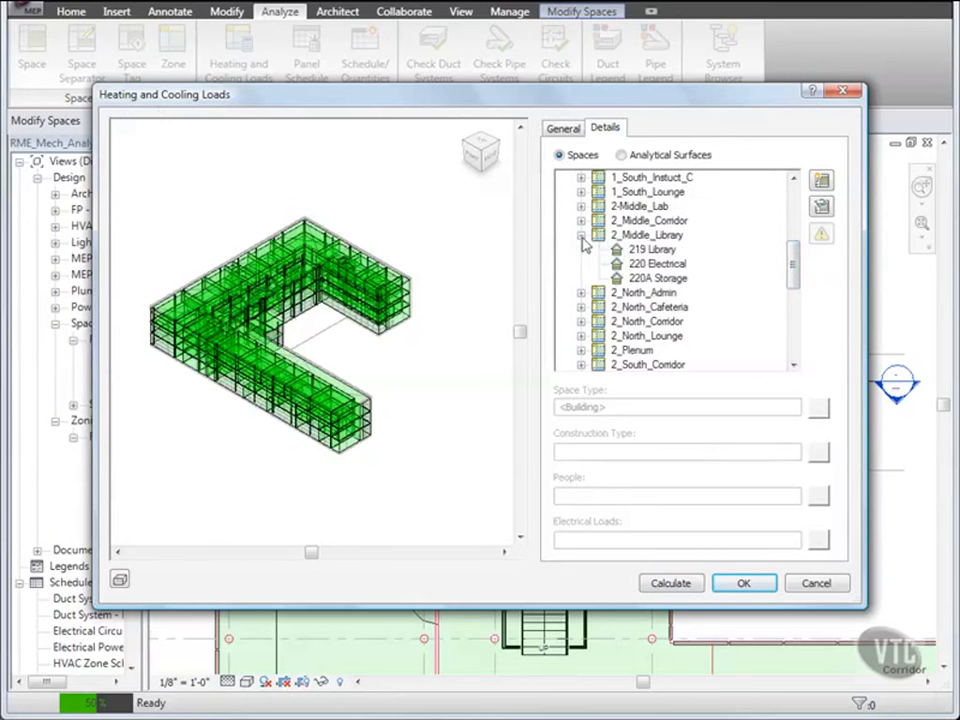
pyautogui.click(660, 250)
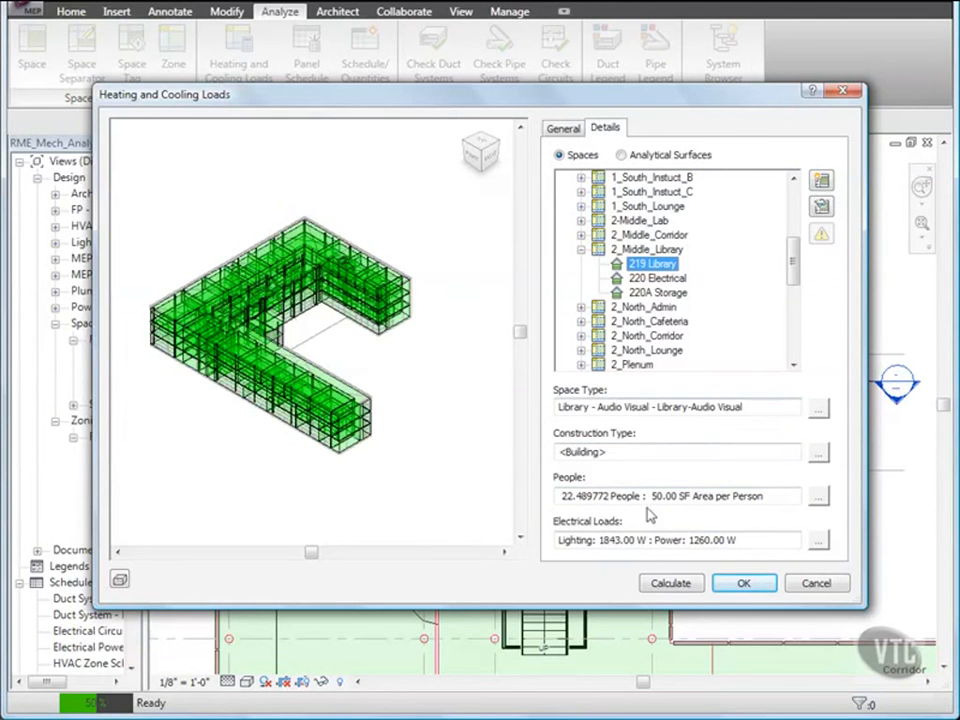
pyautogui.click(664, 585)
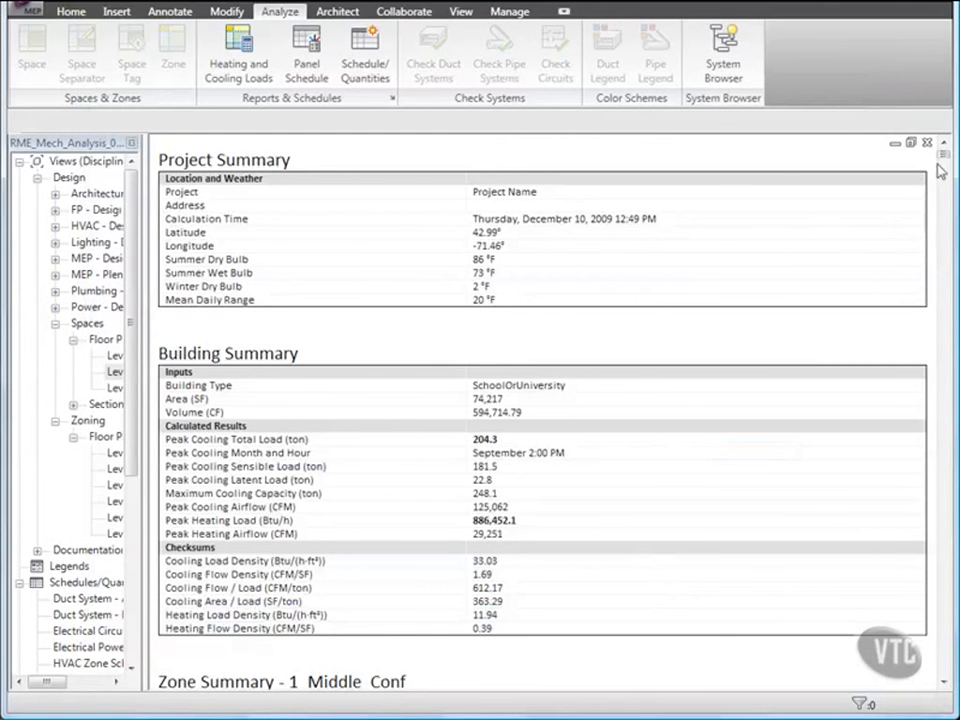
# Review the 219 Library space summary in the loads report through the 2_Middle_Library spaces table, and close the report
pyautogui.moveTo(945, 160); pyautogui.dragTo(949, 275)
pyautogui.scroll(-5, 414, 281)
pyautogui.scroll(-10, 414, 285)
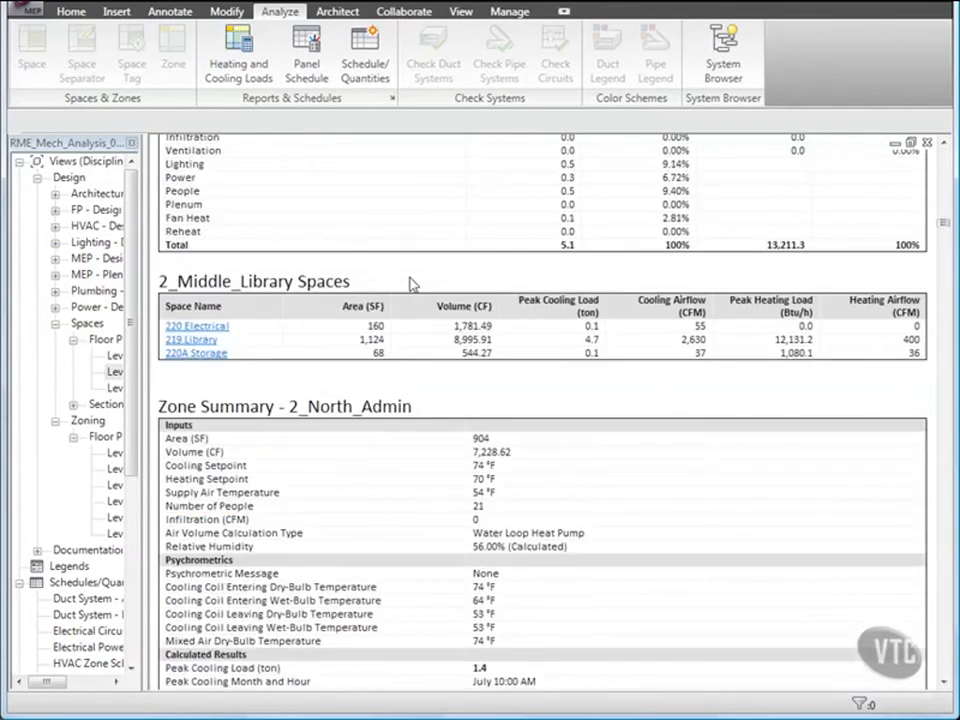
pyautogui.click(198, 341)
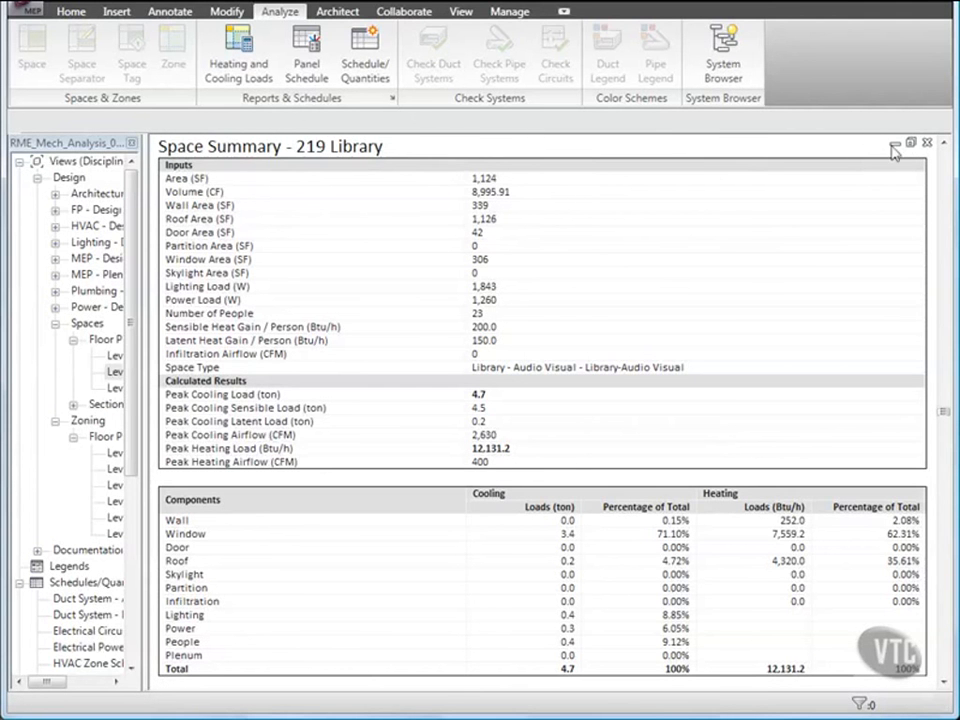
pyautogui.click(927, 142)
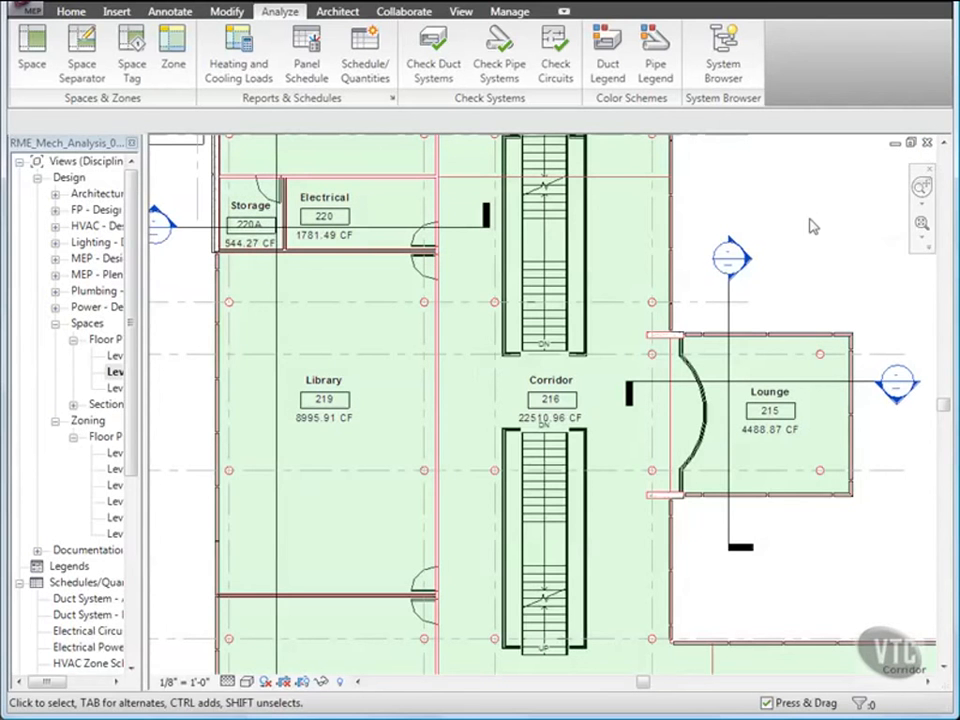
# Check the calculated and design heating and cooling loads in the Library 219 space's element properties
pyautogui.click(118, 372)
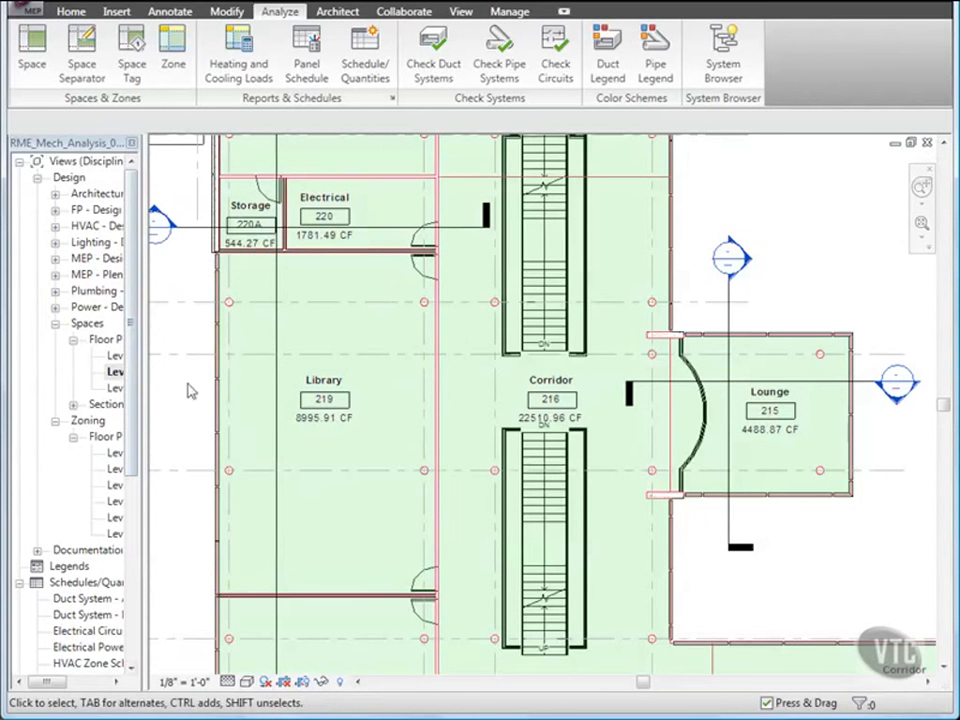
pyautogui.click(395, 432)
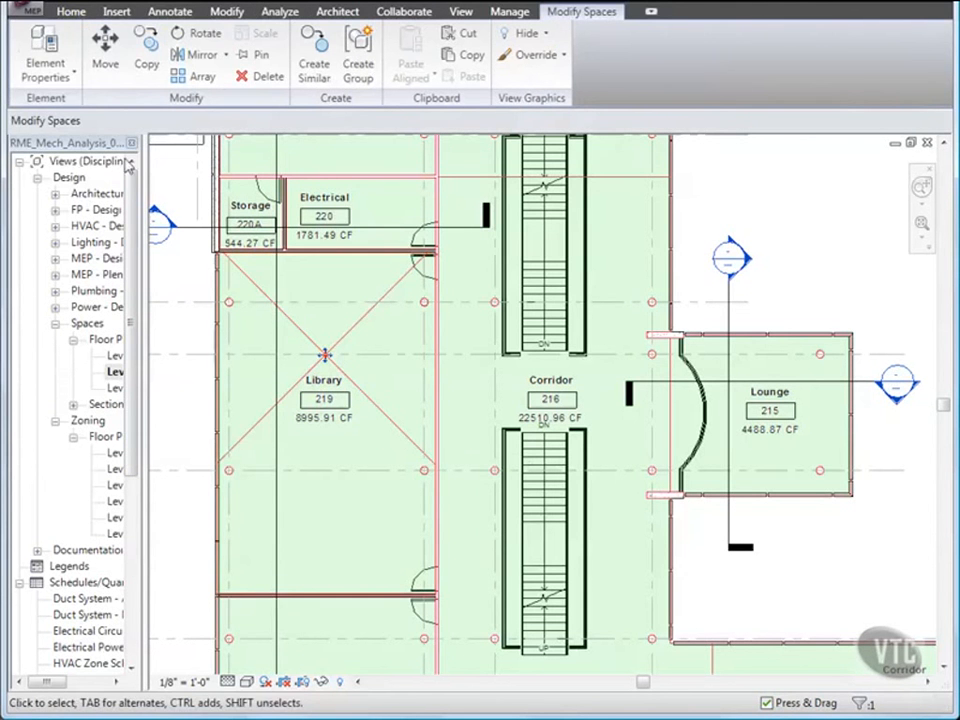
pyautogui.click(76, 80)
pyautogui.click(82, 103)
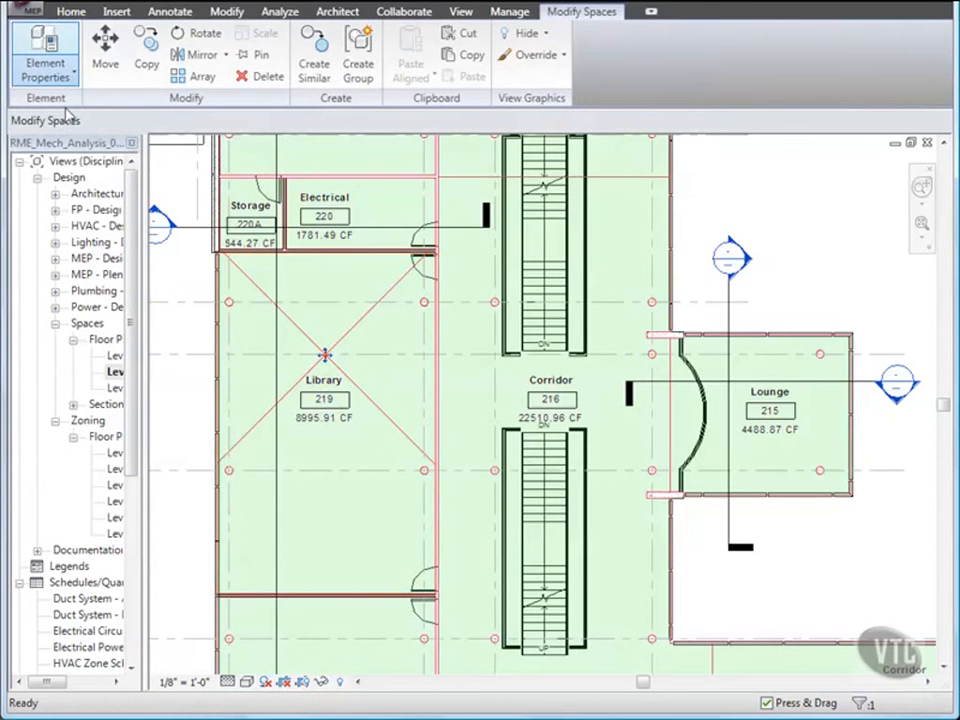
pyautogui.moveTo(656, 281); pyautogui.dragTo(659, 478)
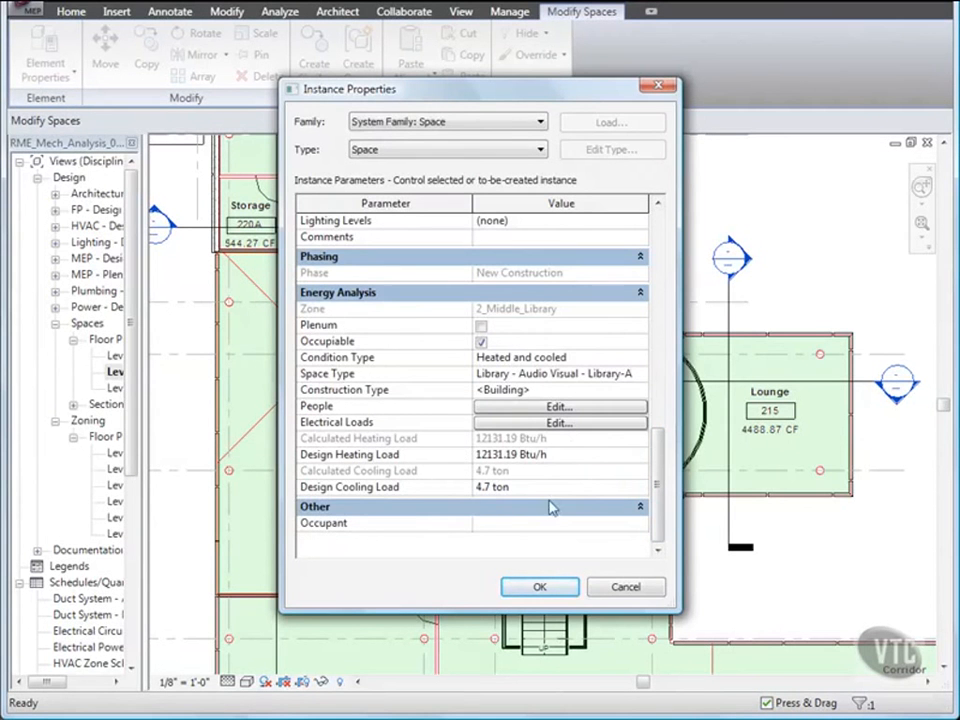
pyautogui.click(540, 588)
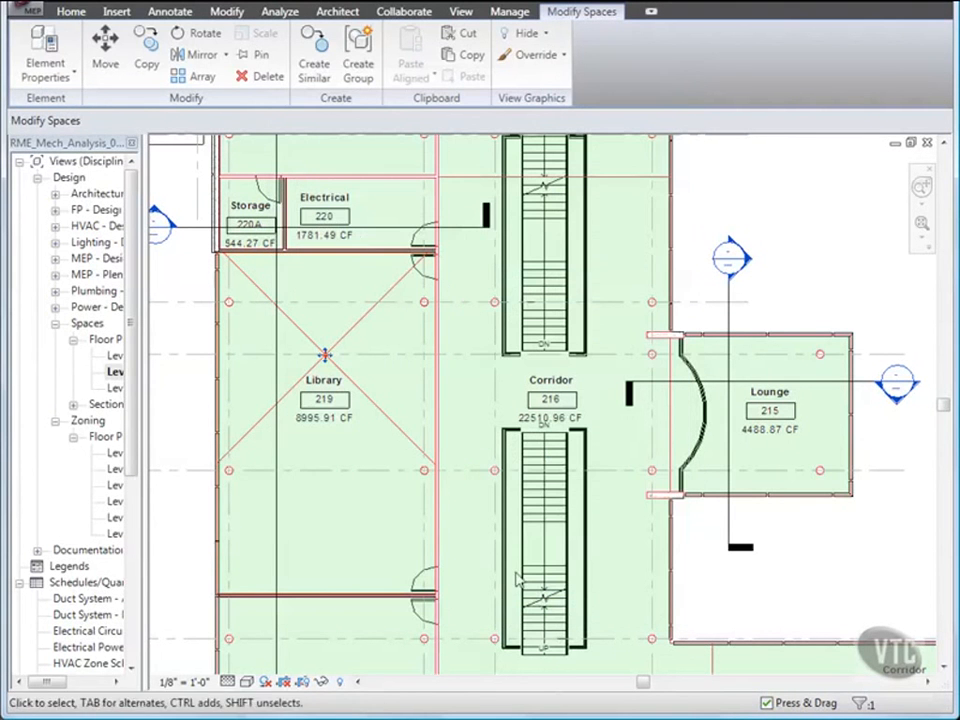
# Close the RME_Mech_Analysis_02_i project
pyautogui.click(34, 12)
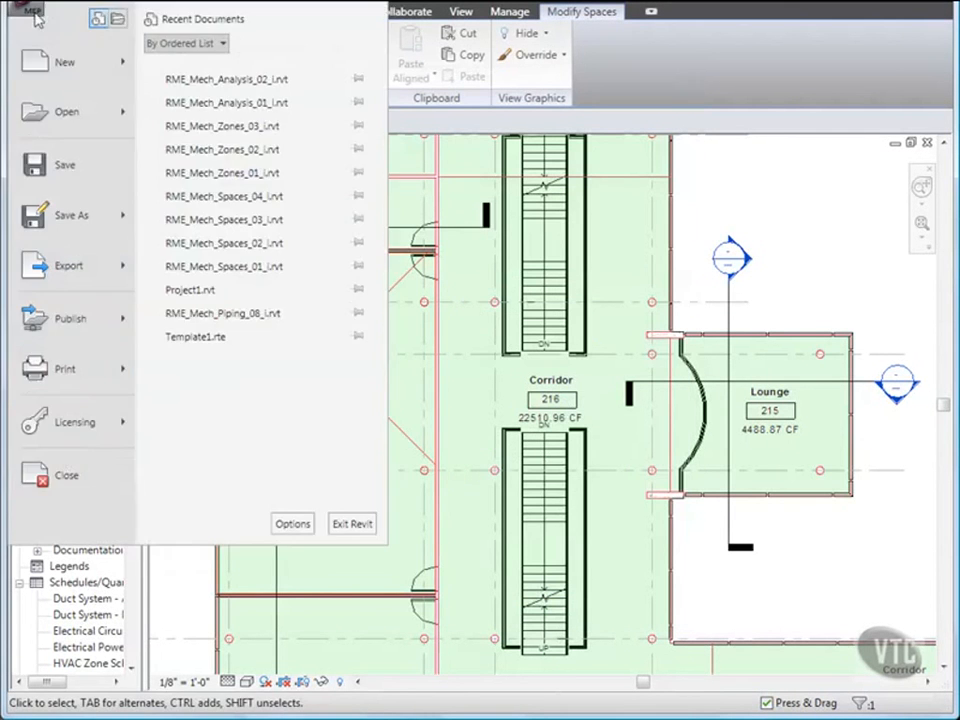
pyautogui.click(65, 476)
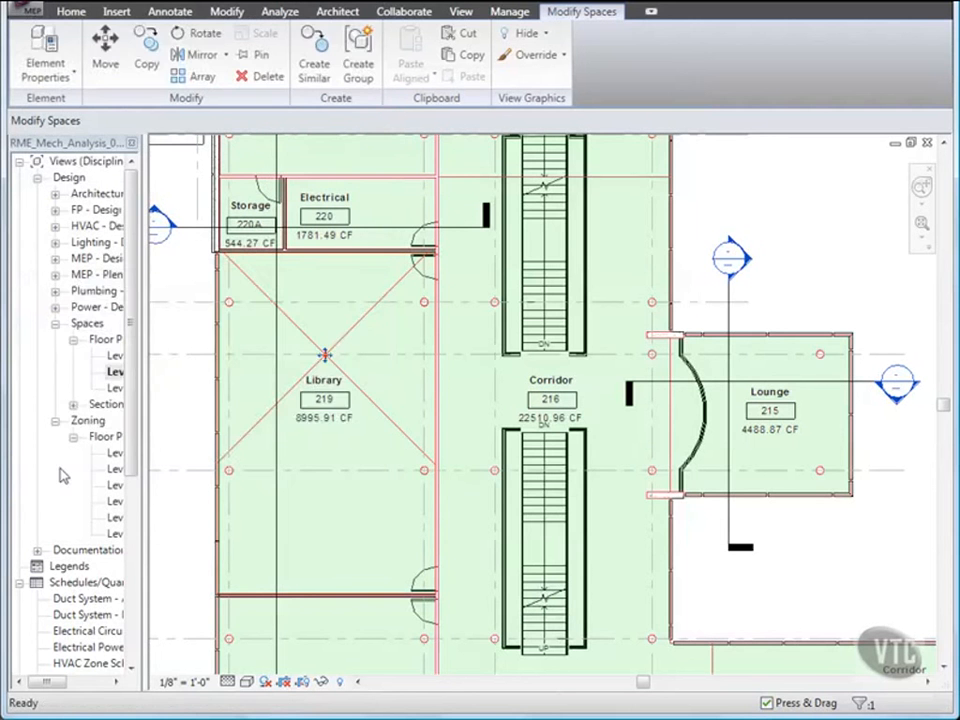
pyautogui.click(299, 399)
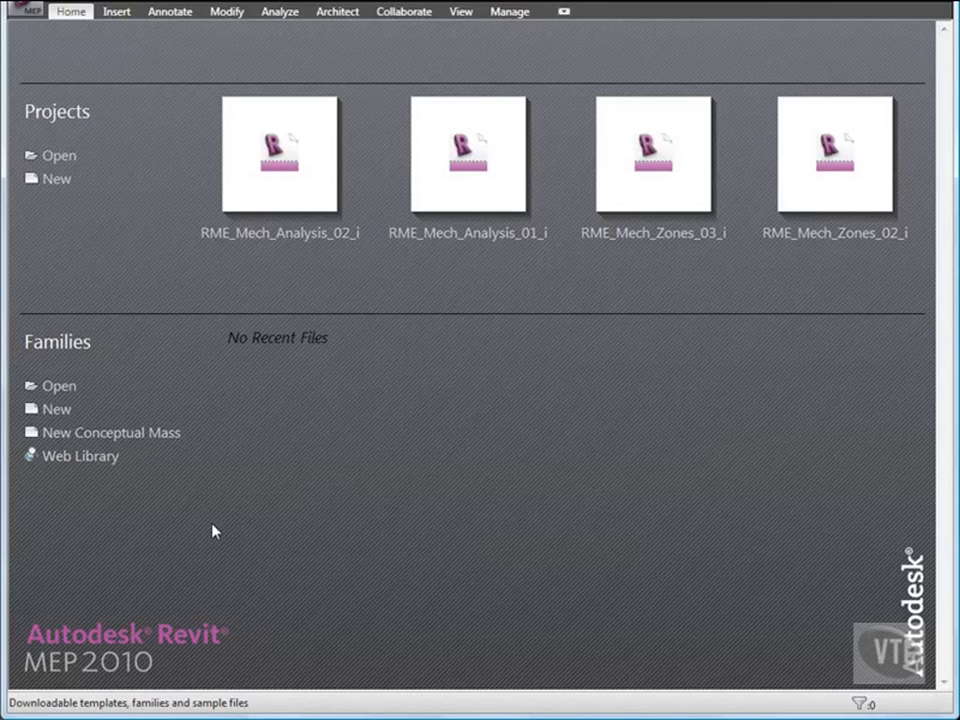
# Open the RME_Mech_Analysis_03_i project from the 02_Mechanical Systems folder
pyautogui.click(28, 14)
pyautogui.click(48, 111)
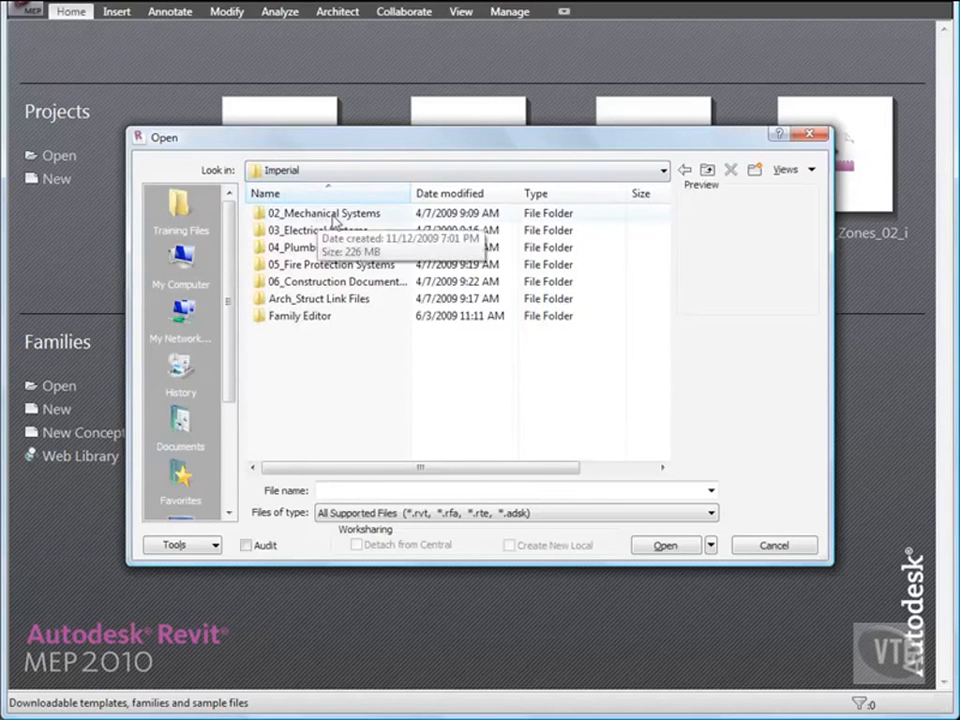
pyautogui.doubleClick(276, 214)
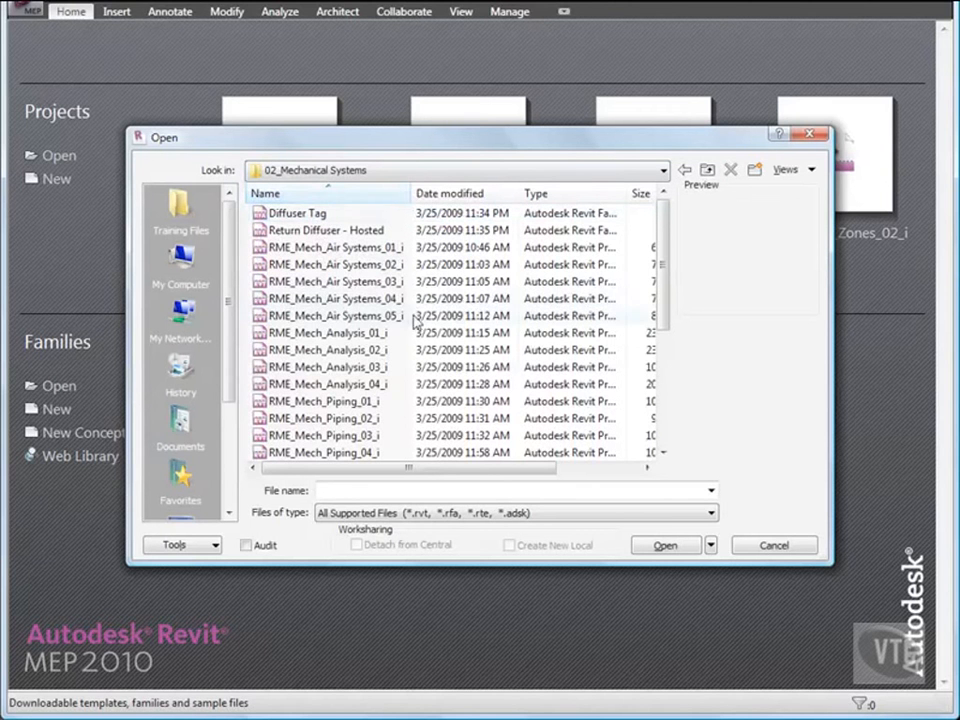
pyautogui.scroll(-1, 412, 318)
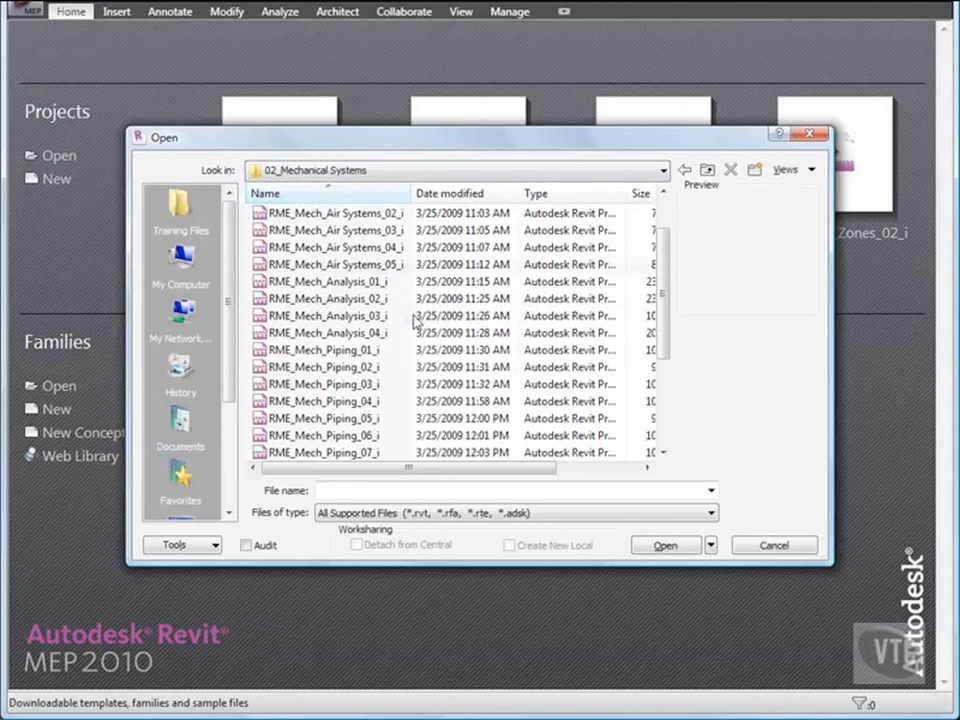
pyautogui.doubleClick(355, 318)
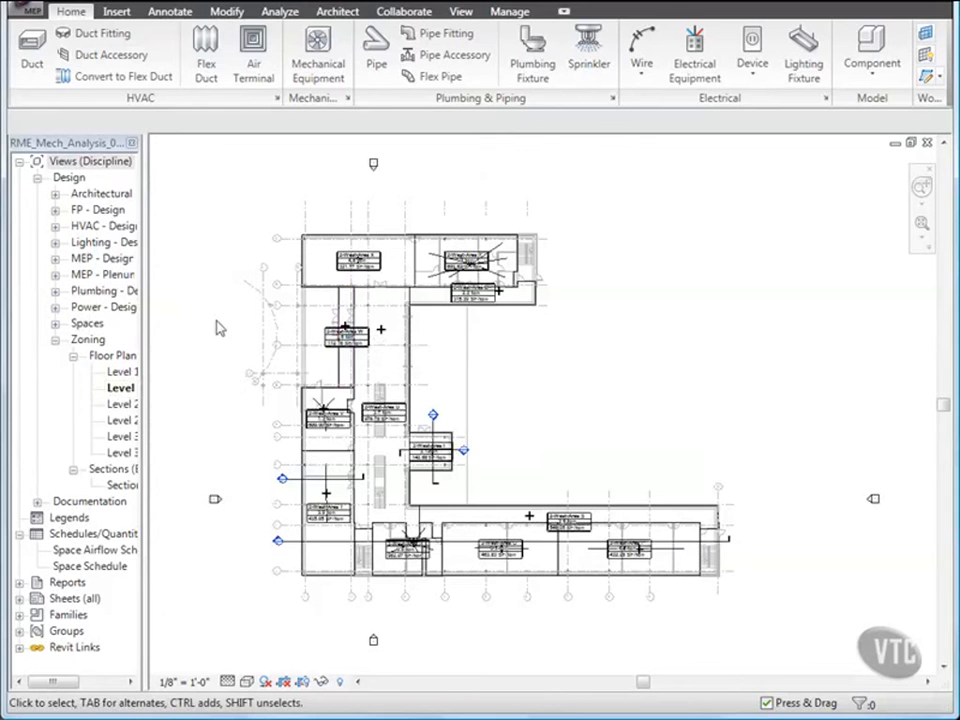
# Place a color scheme legend beside the building's upper wing, using the HVAC Zones space type and the Cooling Load by Zone scheme
pyautogui.click(341, 14)
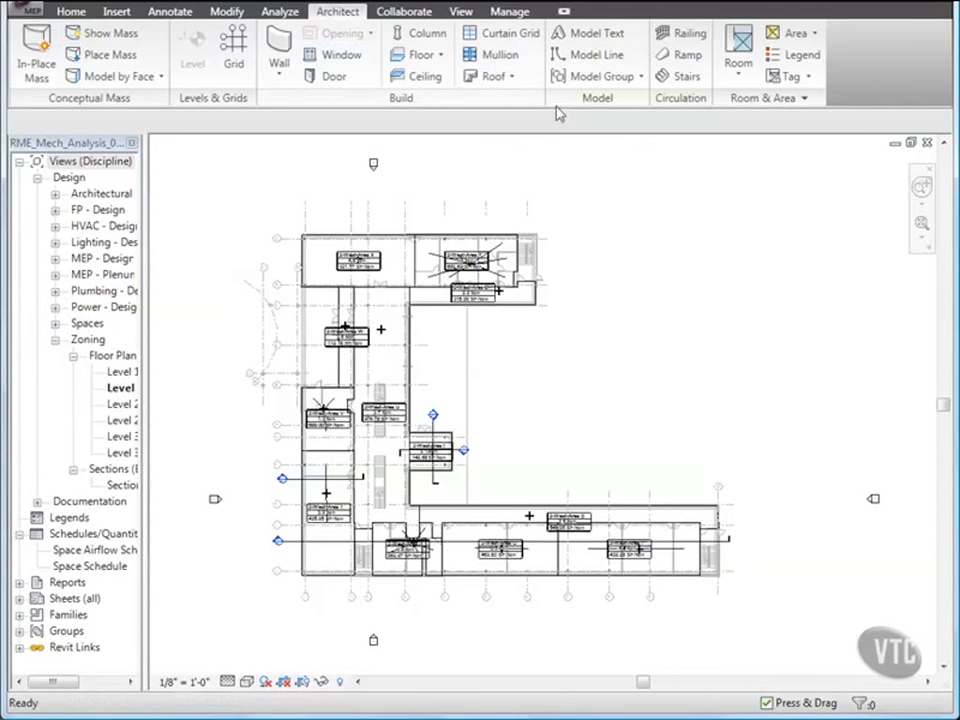
pyautogui.click(801, 58)
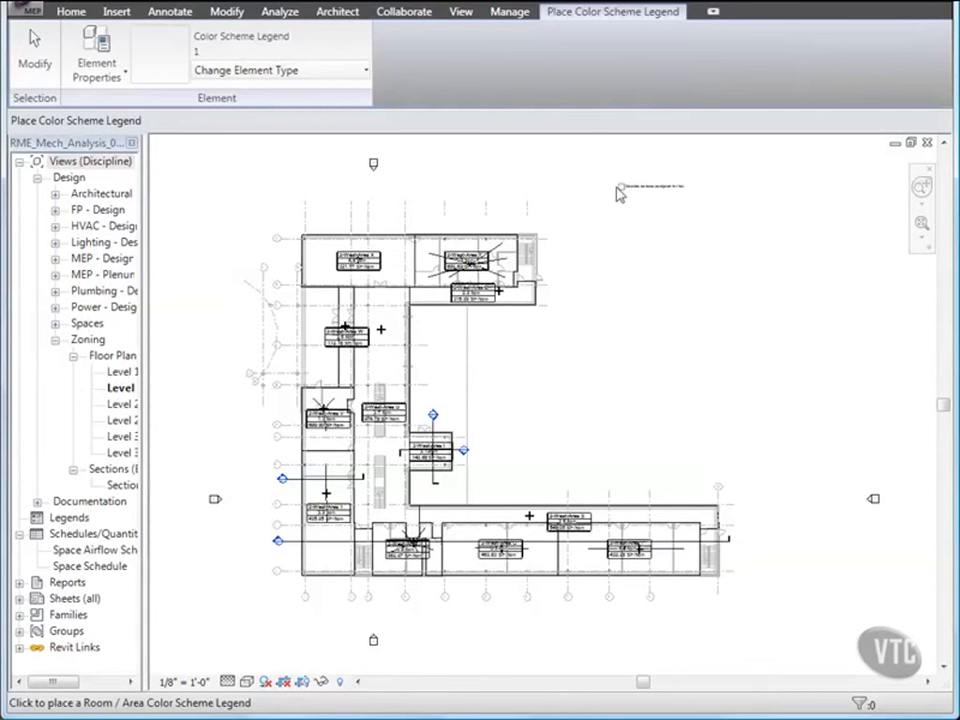
pyautogui.click(598, 256)
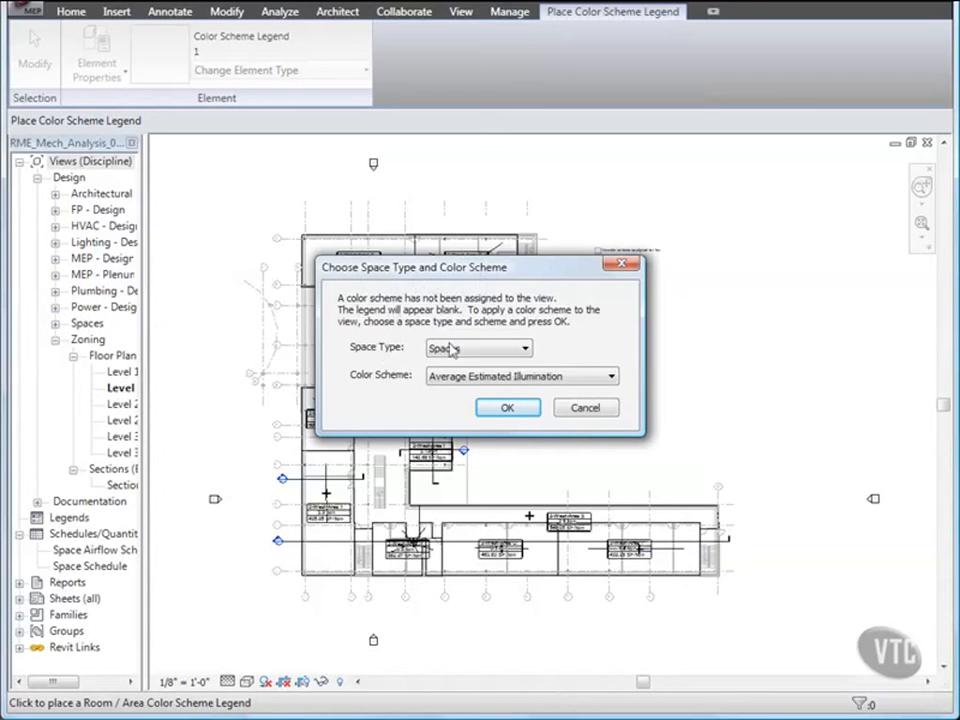
pyautogui.click(512, 352)
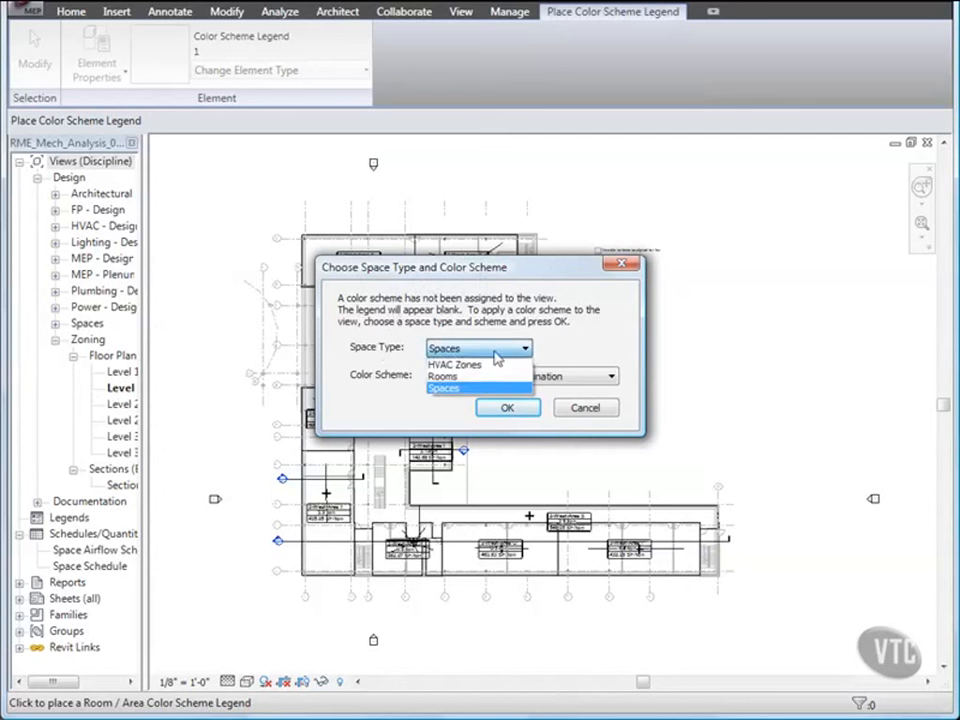
pyautogui.click(483, 366)
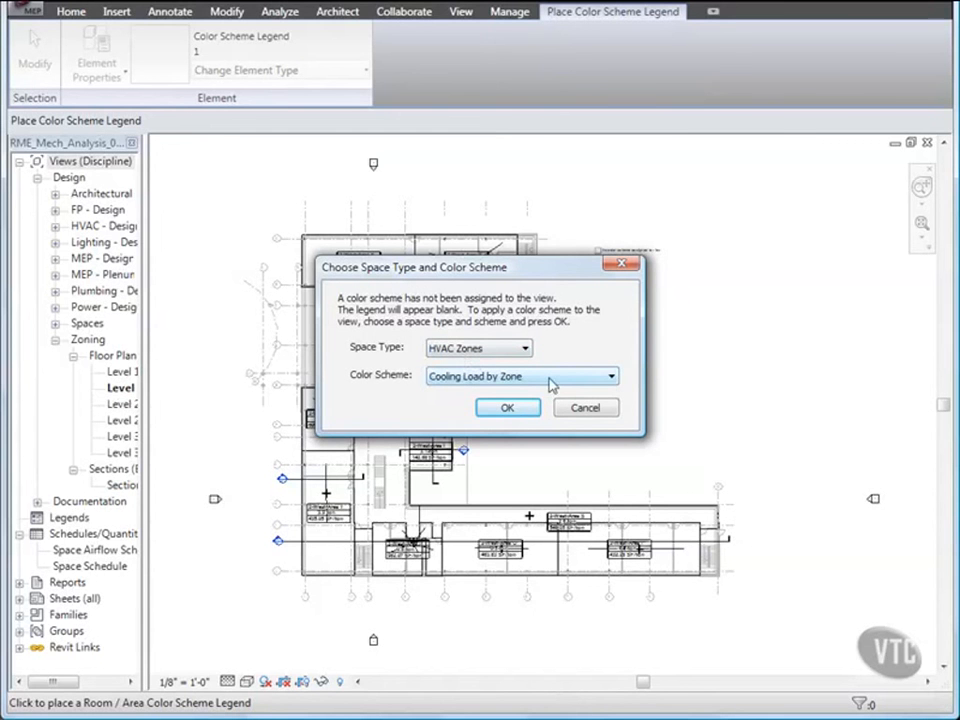
pyautogui.click(512, 410)
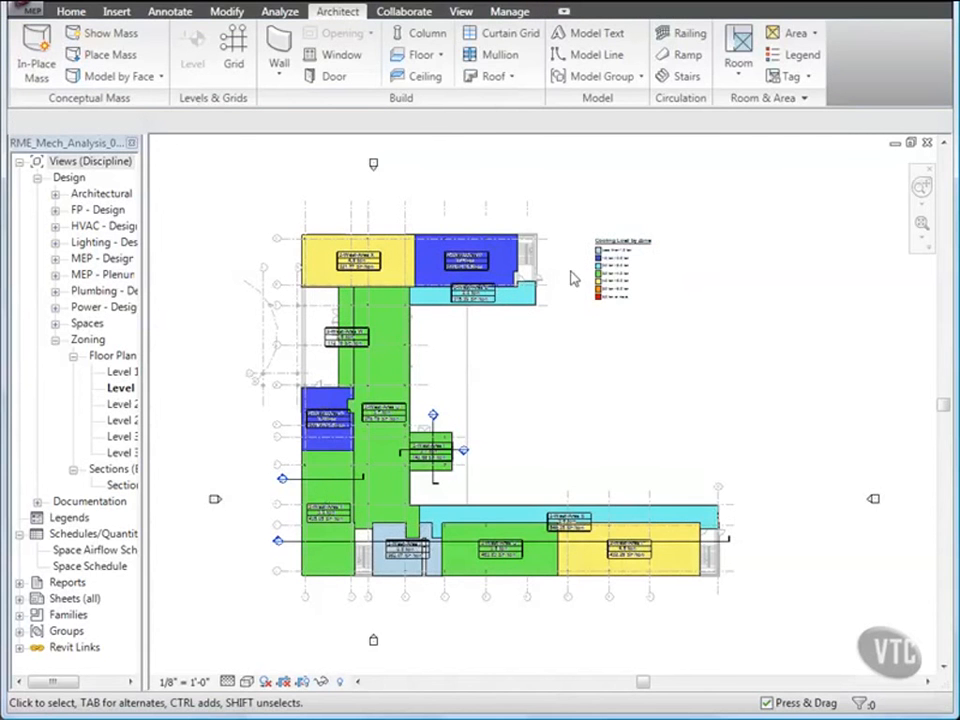
# Change the placed legend's color scheme to Tonnage Range in the HVAC Zones category
pyautogui.click(595, 242)
pyautogui.scroll(3, 597, 244)
pyautogui.scroll(3, 600, 244)
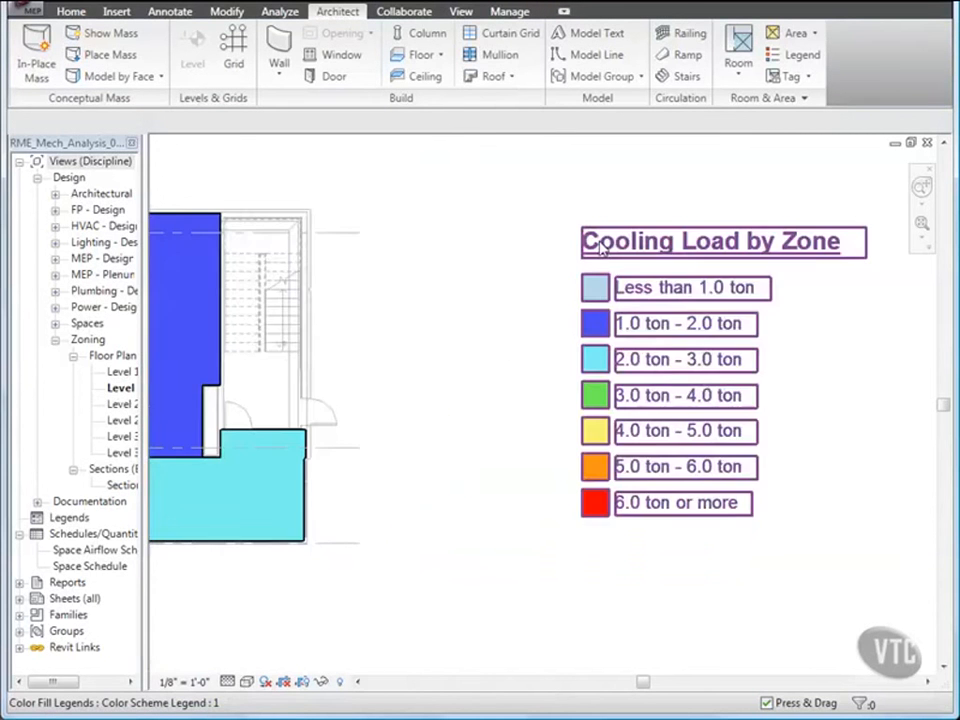
pyautogui.scroll(1, 600, 243)
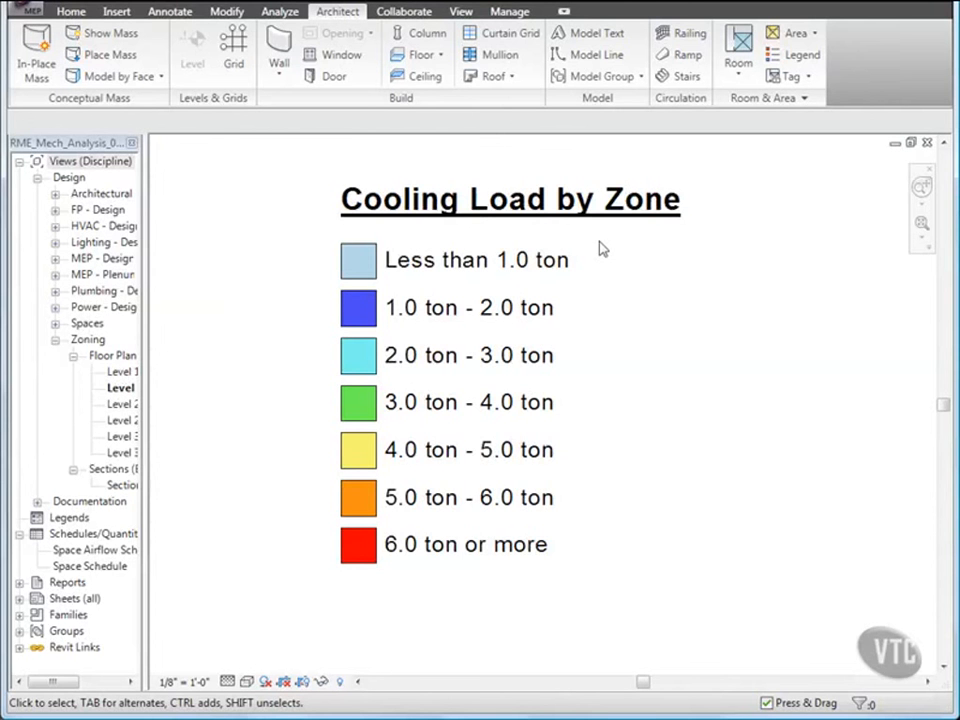
pyautogui.click(534, 221)
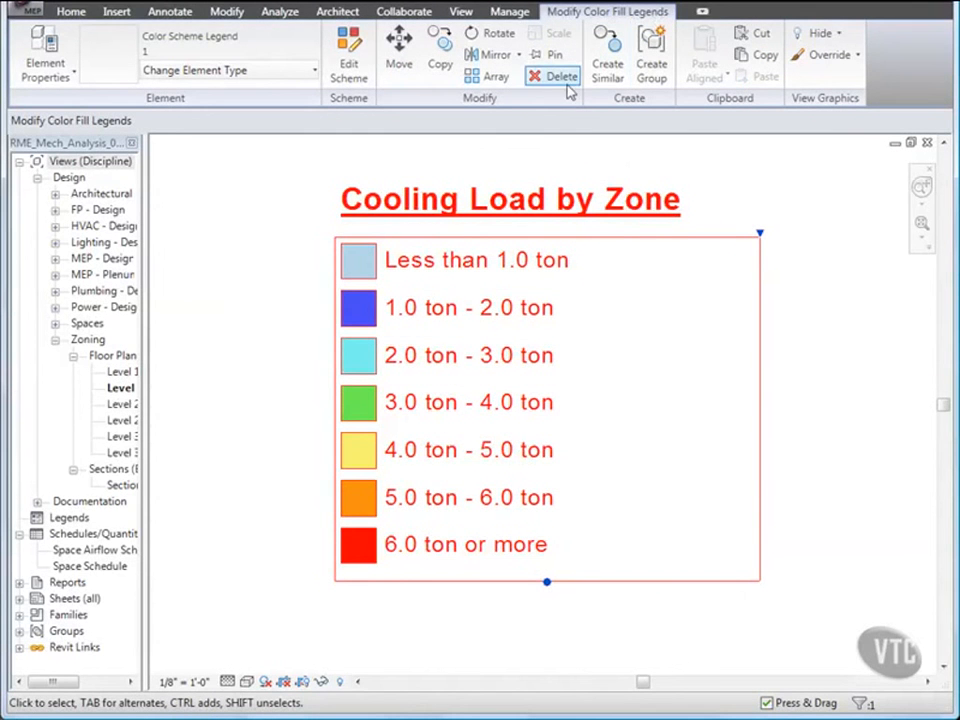
pyautogui.click(349, 62)
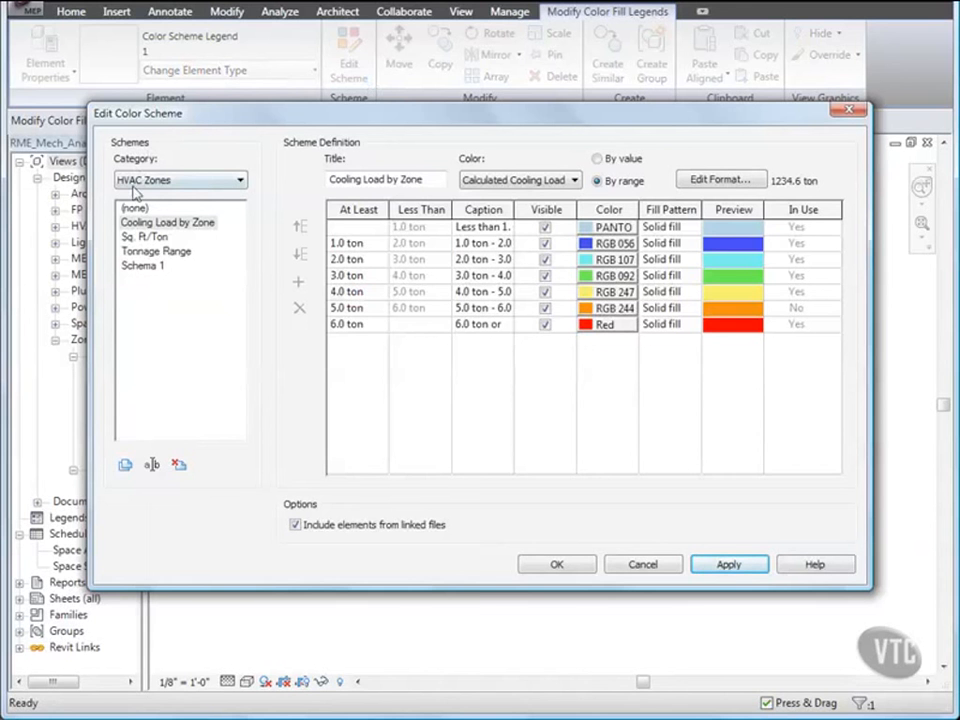
pyautogui.click(146, 253)
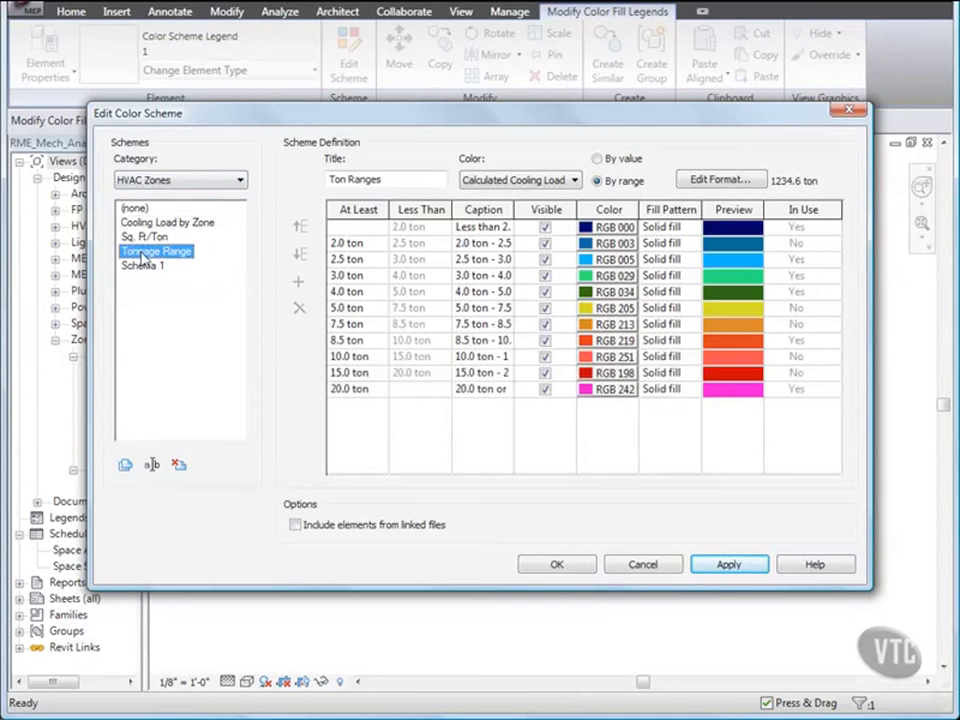
pyautogui.click(555, 566)
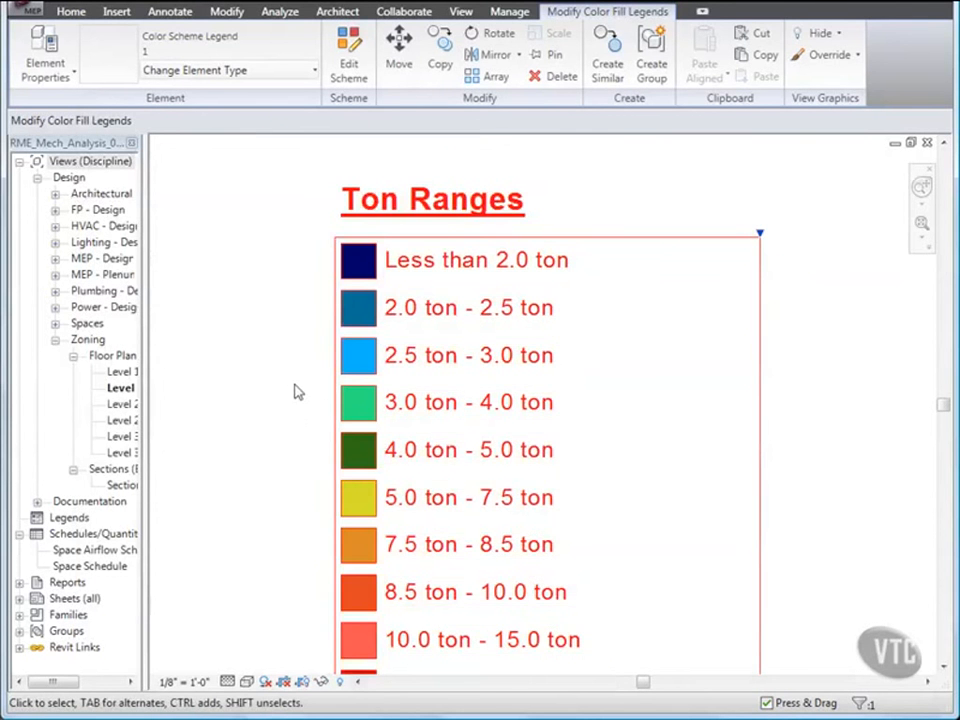
pyautogui.scroll(-3, 295, 392)
pyautogui.moveTo(298, 412); pyautogui.dragTo(306, 340, button='middle')
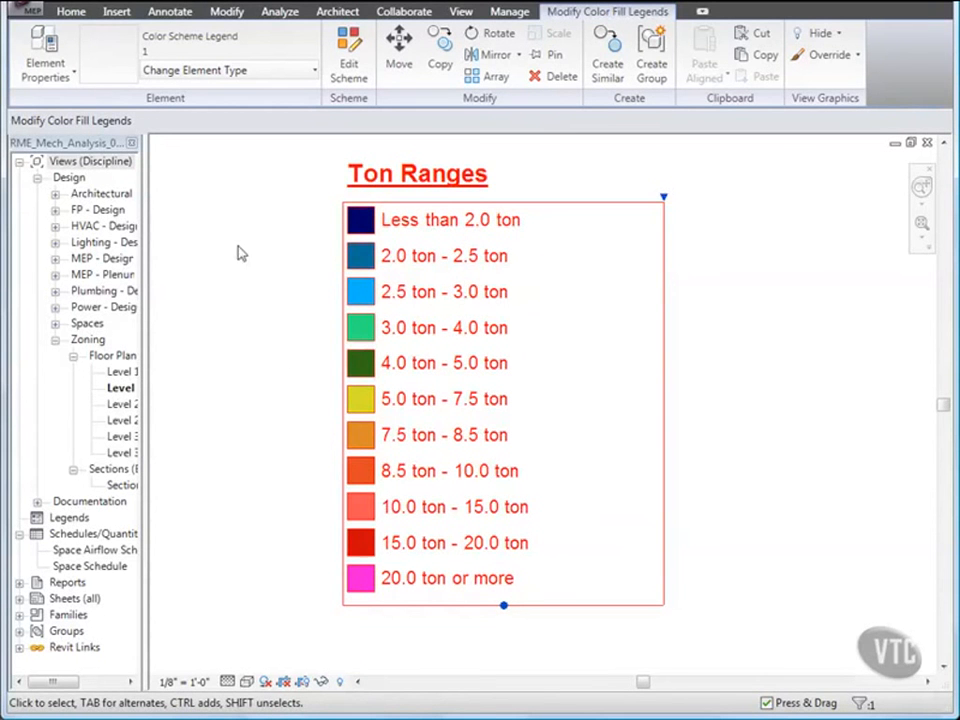
# Open the Zoning section view and place a color scheme legend beside the section, using HVAC Zones and the Cooling Load by Zone scheme
pyautogui.rightClick(219, 227)
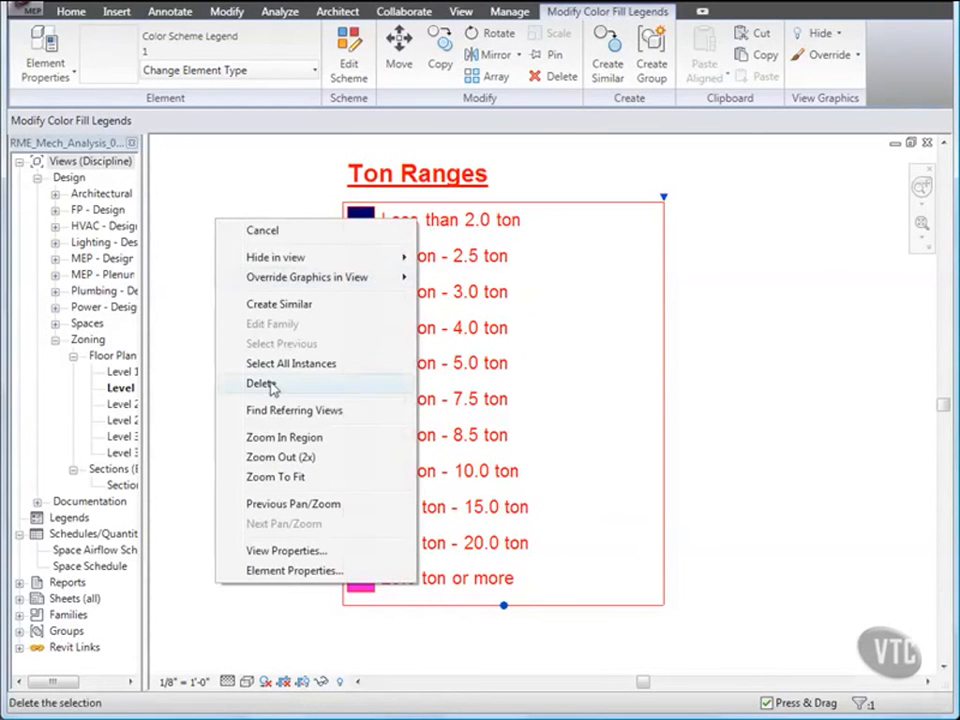
pyautogui.click(300, 477)
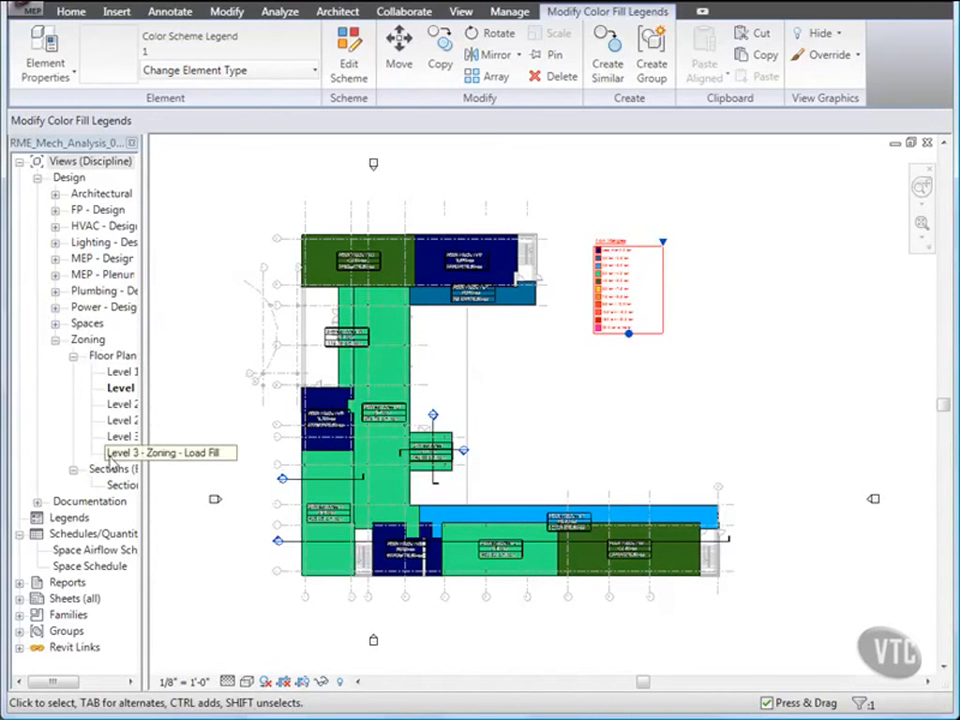
pyautogui.doubleClick(121, 485)
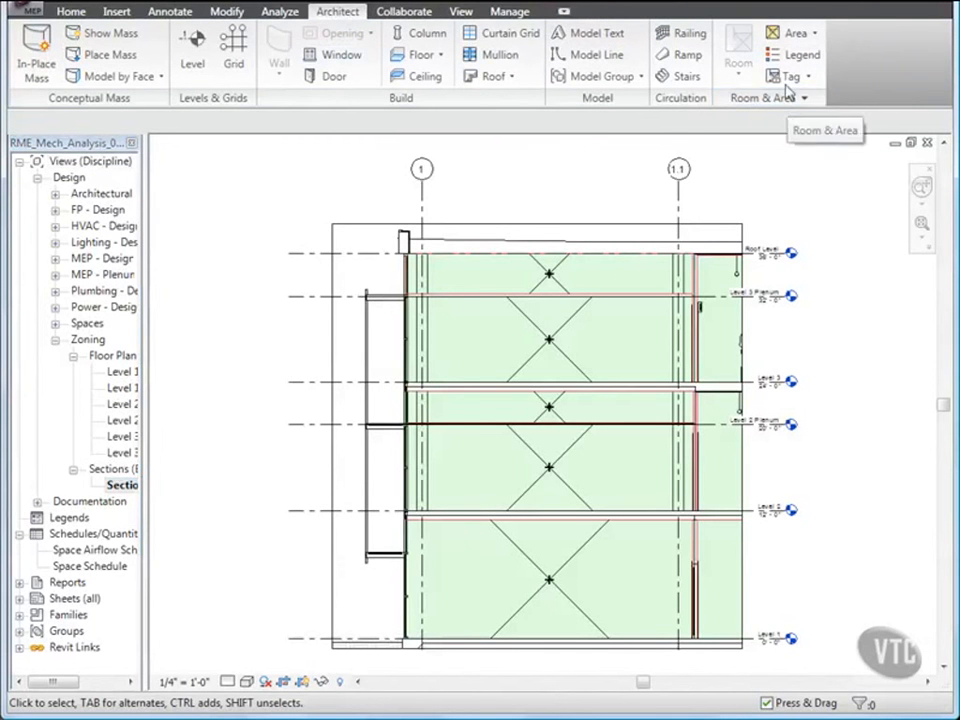
pyautogui.click(800, 58)
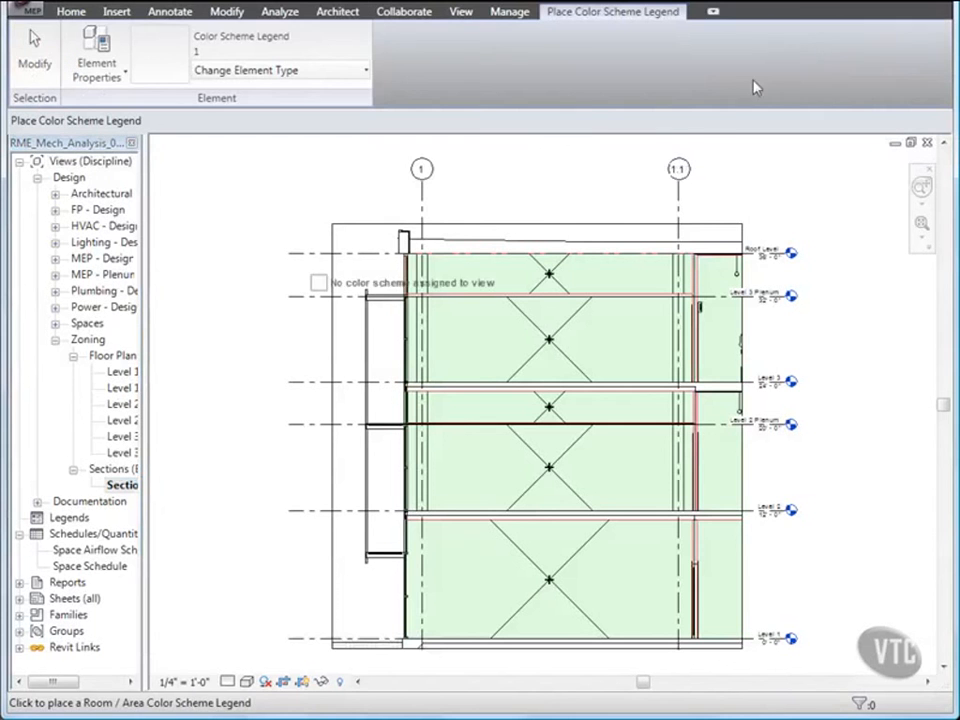
pyautogui.moveTo(620, 290); pyautogui.dragTo(512, 292, button='middle')
pyautogui.click(726, 238)
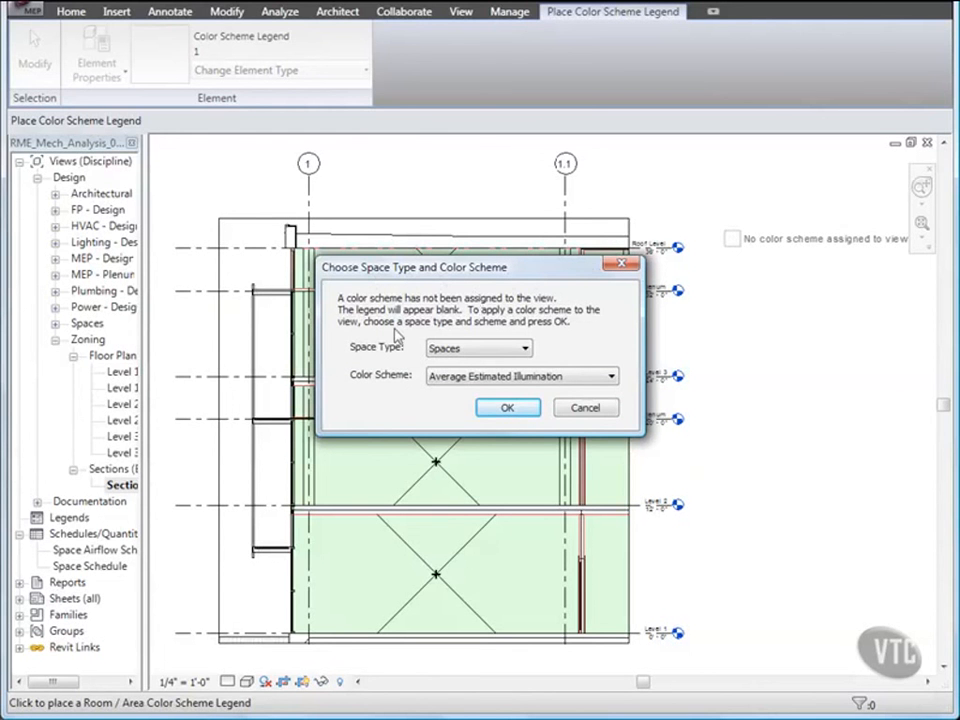
pyautogui.click(494, 351)
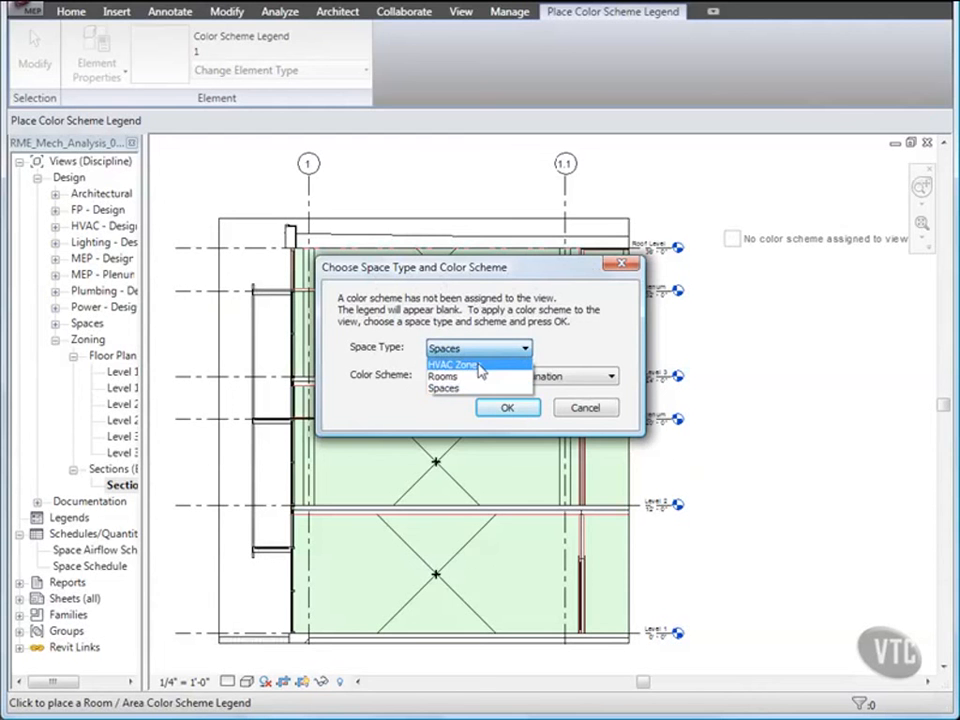
pyautogui.click(484, 365)
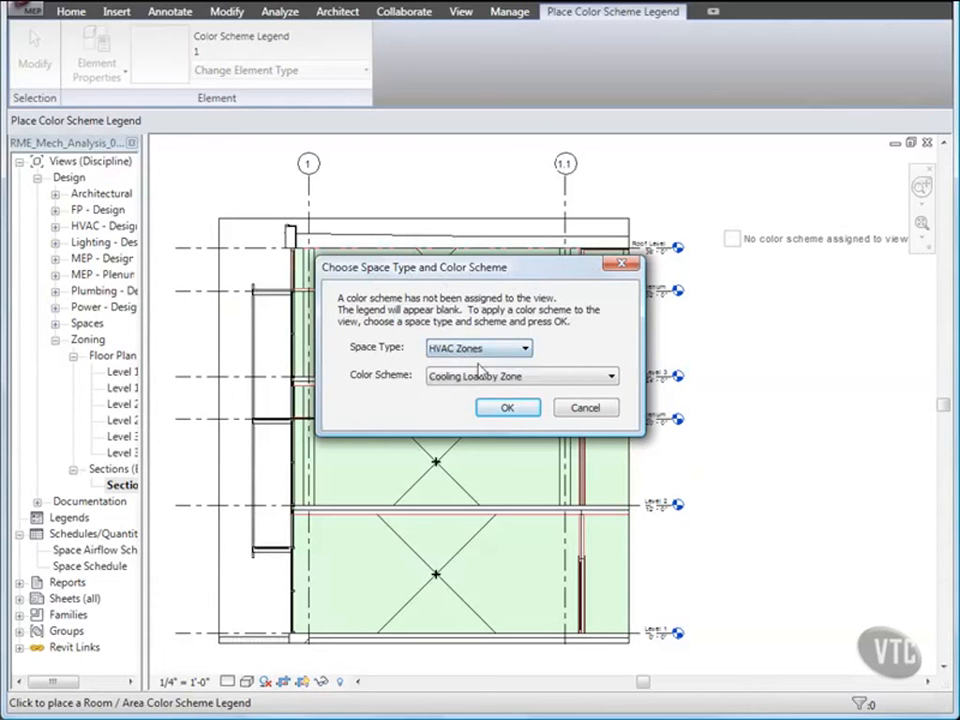
pyautogui.click(507, 409)
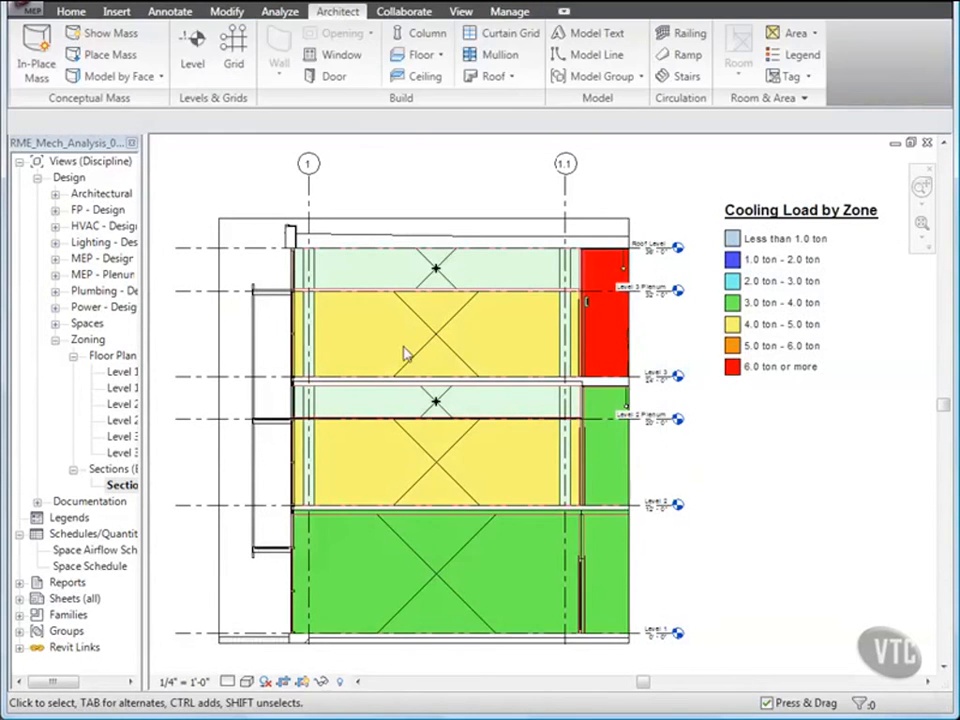
# Close the RME_Mech_Analysis_03_i project
pyautogui.click(28, 10)
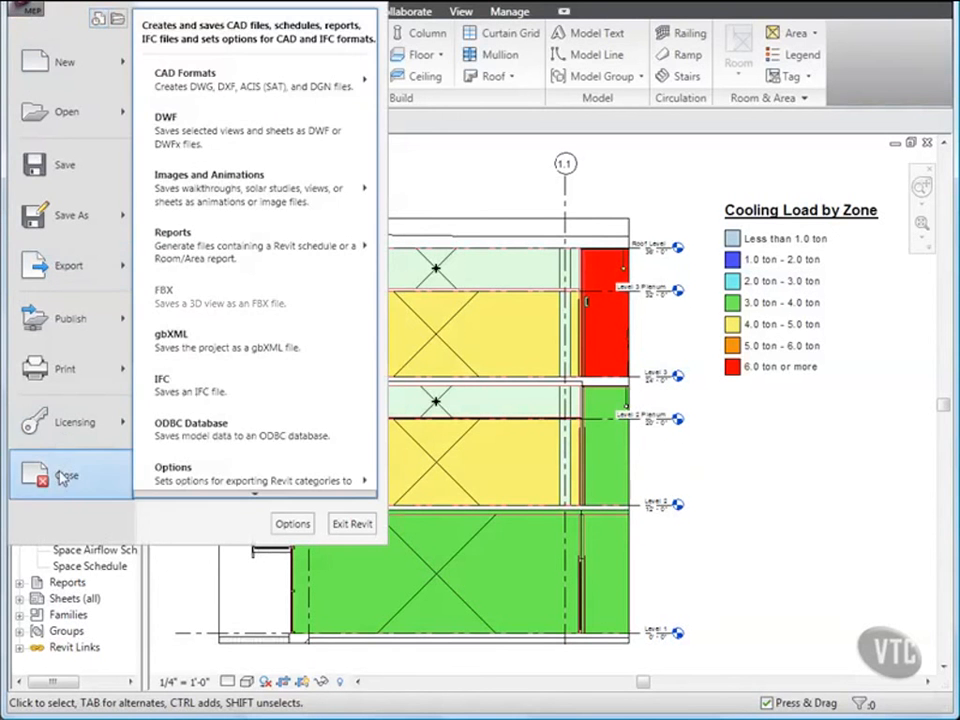
pyautogui.click(66, 478)
pyautogui.click(300, 395)
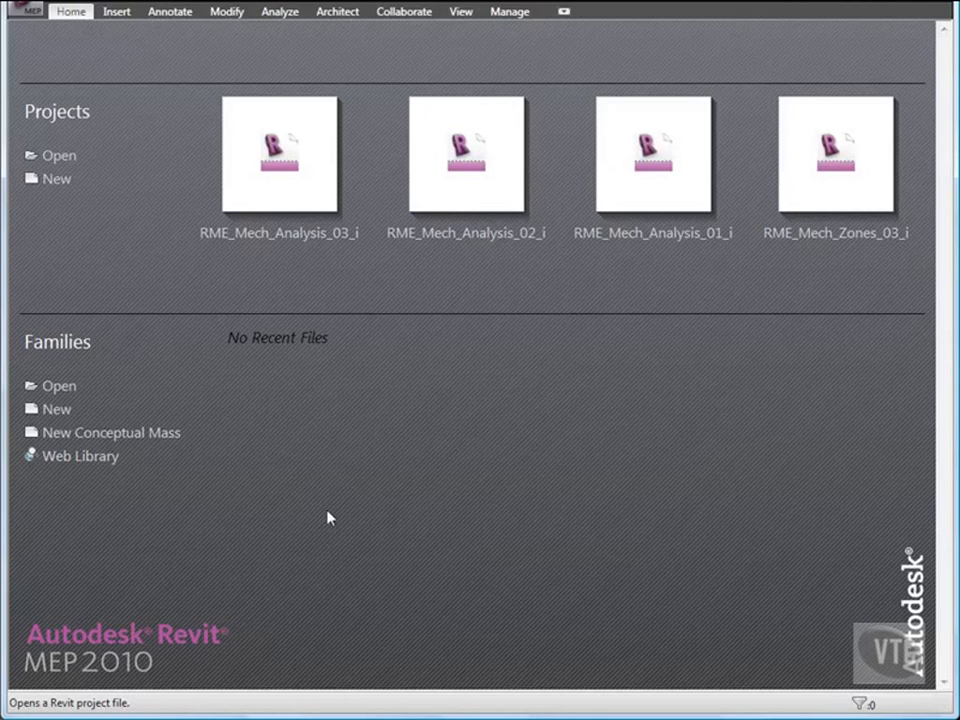
# Open the RME_Mech_Analysis_04_i project from the 02_Mechanical Systems folder
pyautogui.click(32, 14)
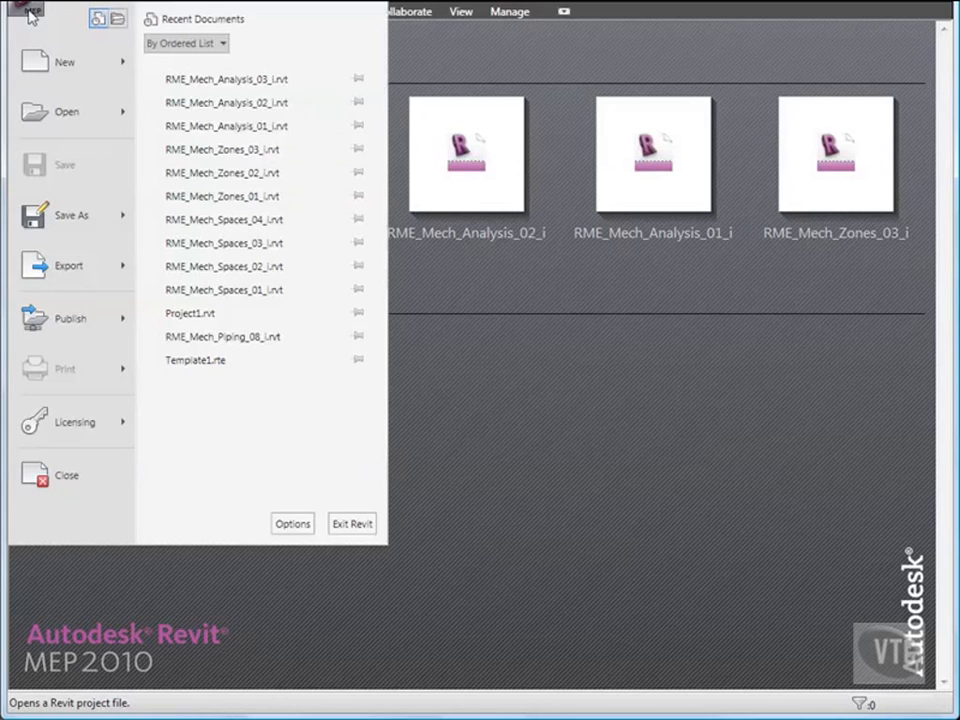
pyautogui.click(62, 114)
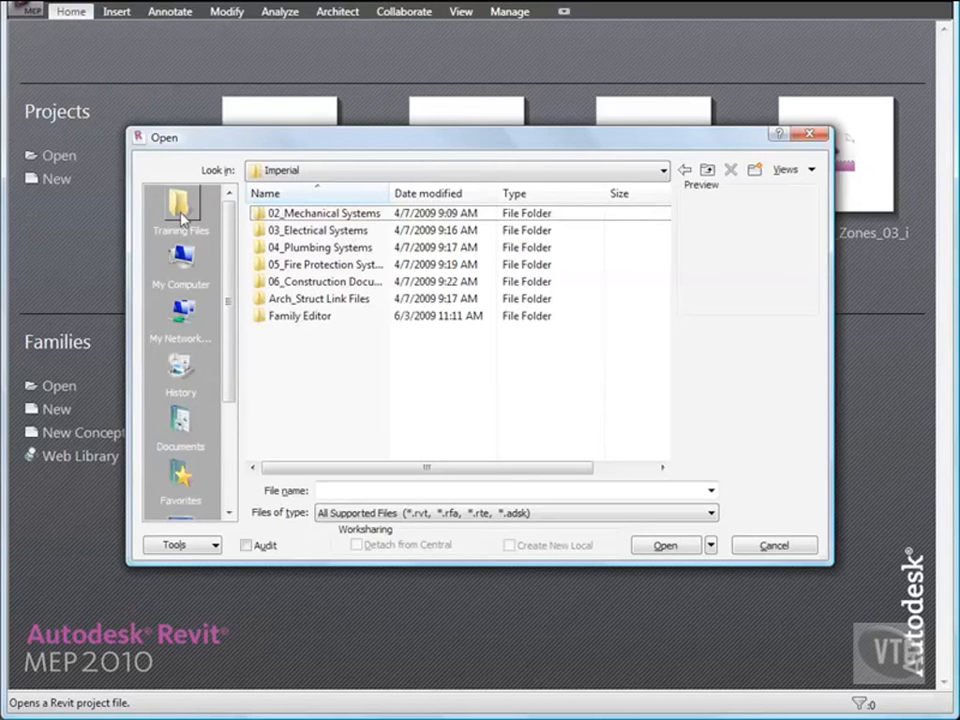
pyautogui.doubleClick(333, 216)
pyautogui.doubleClick(389, 194)
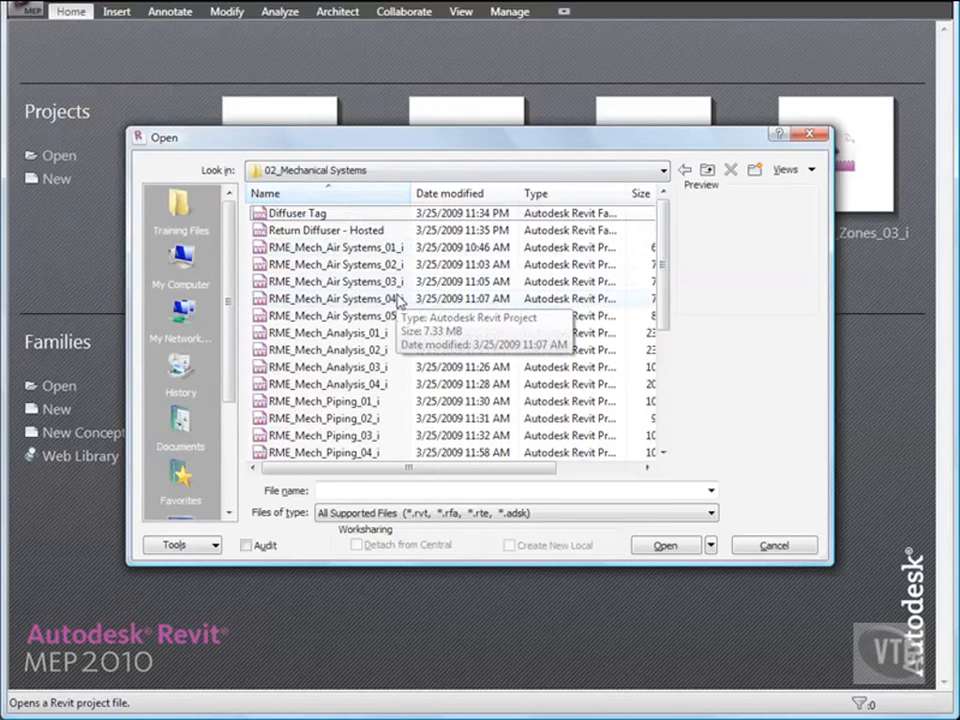
pyautogui.scroll(-1, 398, 300)
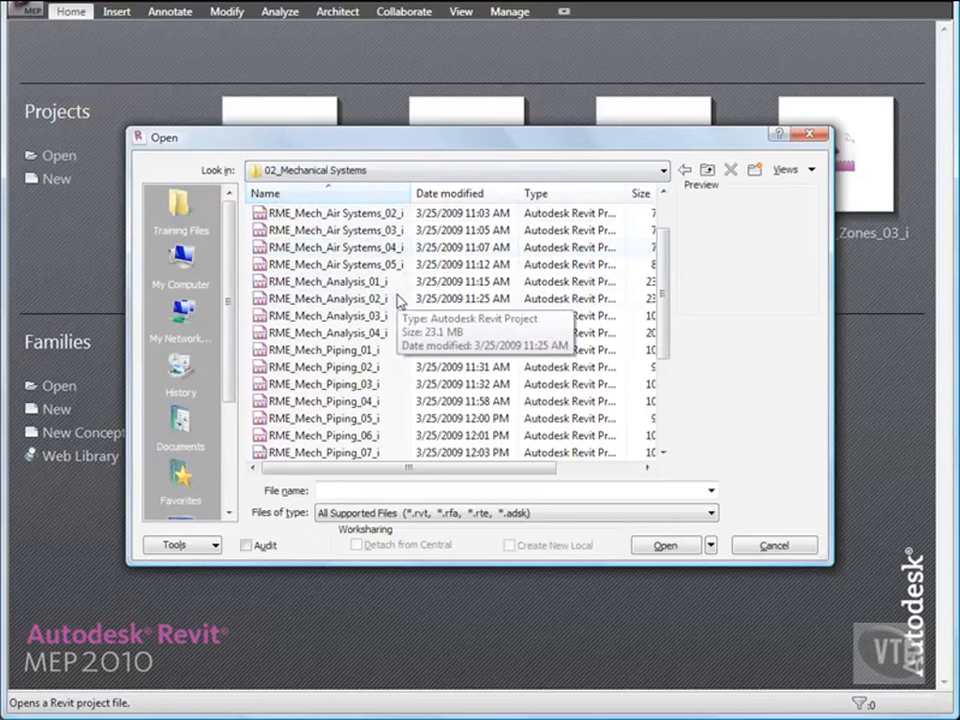
pyautogui.click(357, 333)
pyautogui.doubleClick(357, 335)
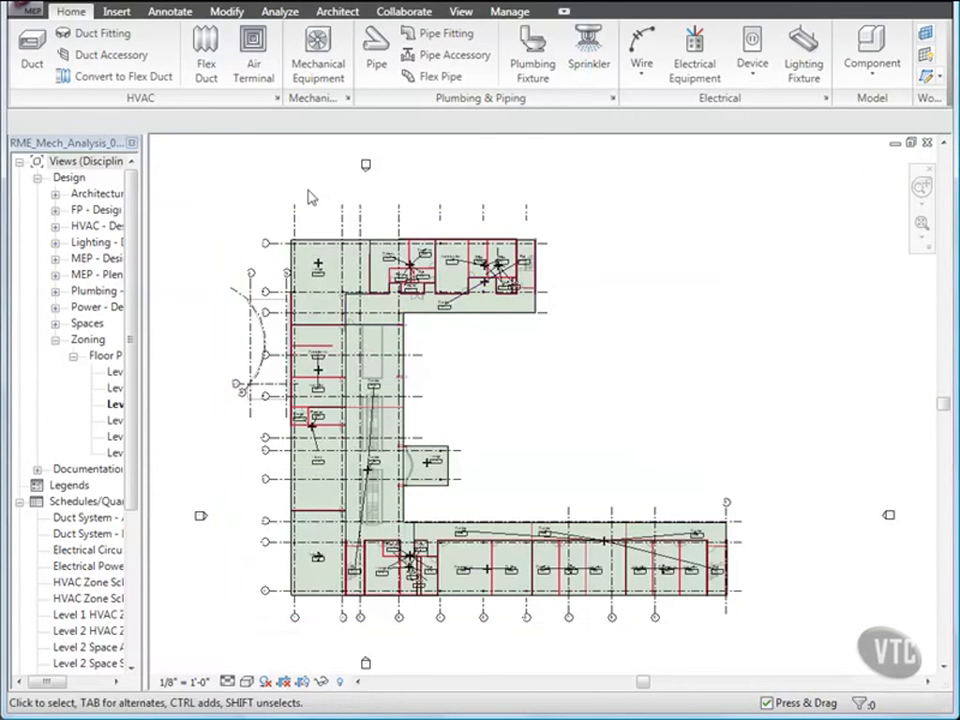
# Create a new schedule of building components for the Spaces category, inserting Airflow before the word Schedule in its name
pyautogui.click(282, 14)
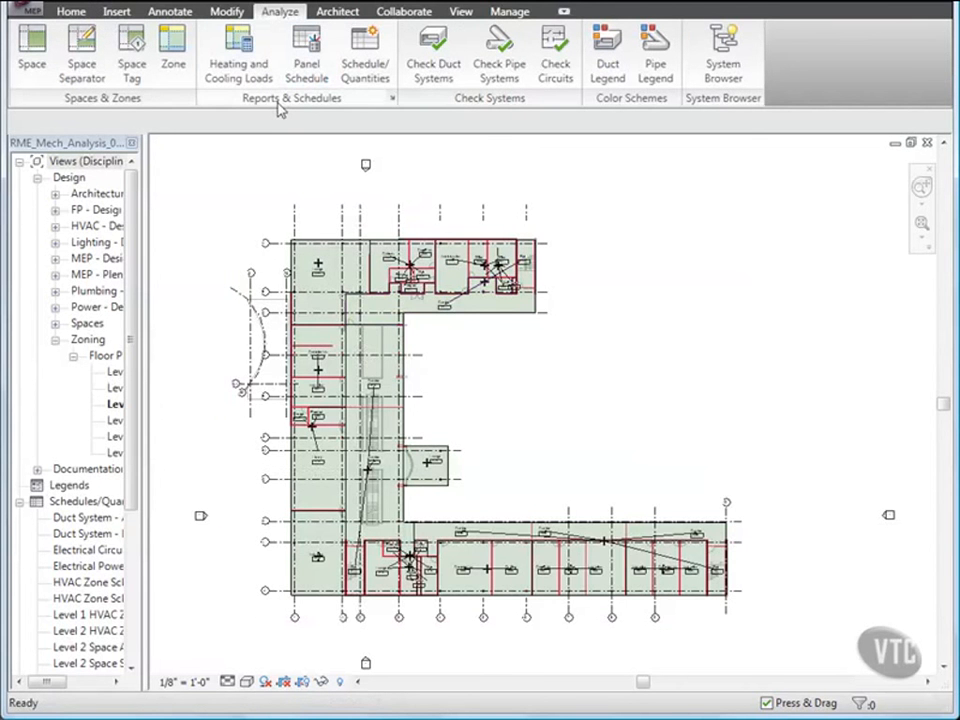
pyautogui.click(362, 64)
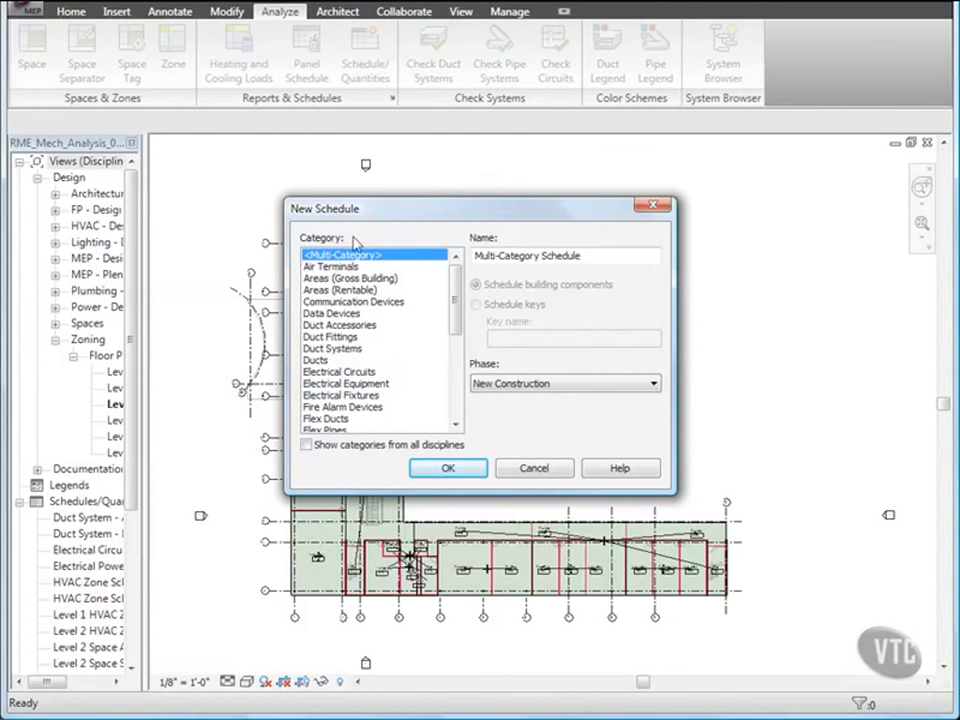
pyautogui.moveTo(456, 302); pyautogui.dragTo(452, 390)
pyautogui.click(338, 386)
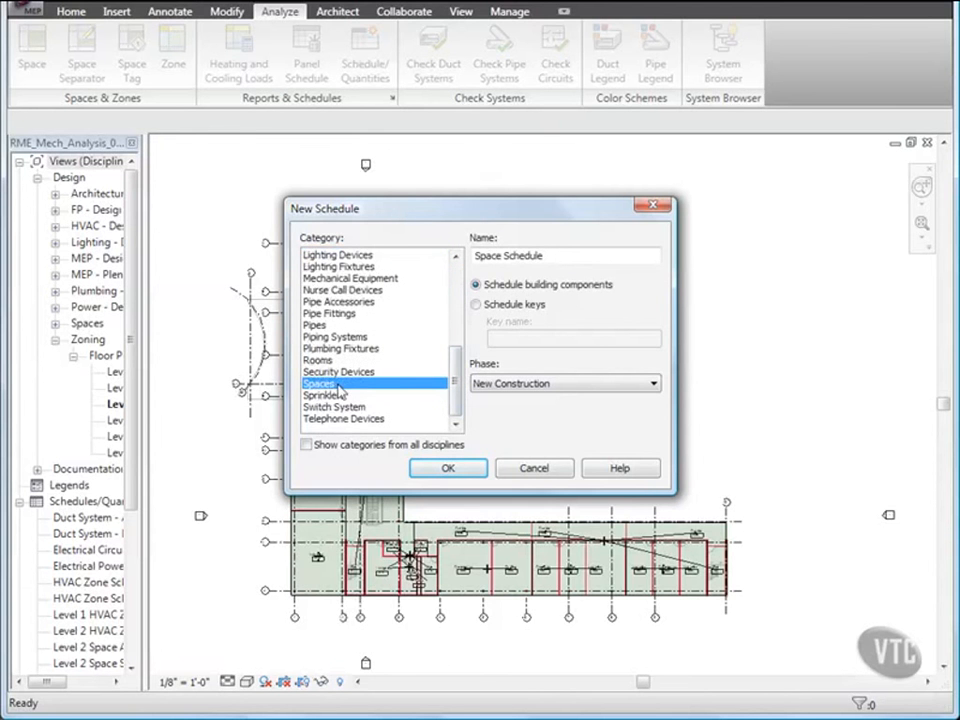
pyautogui.click(504, 256)
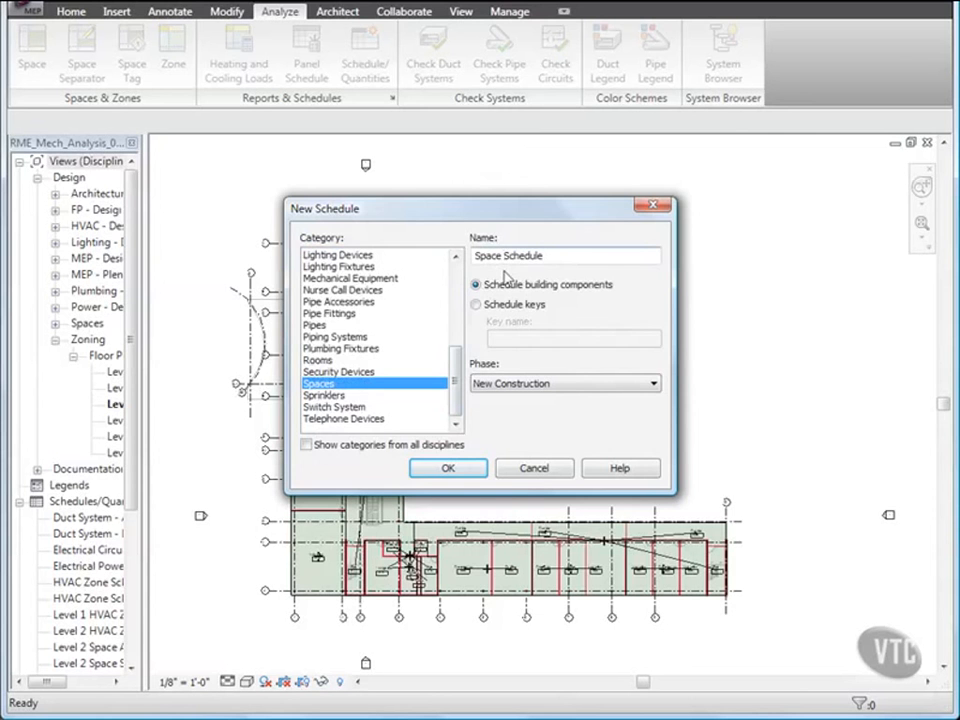
pyautogui.write('Air ')
pyautogui.write('low')
pyautogui.click(455, 469)
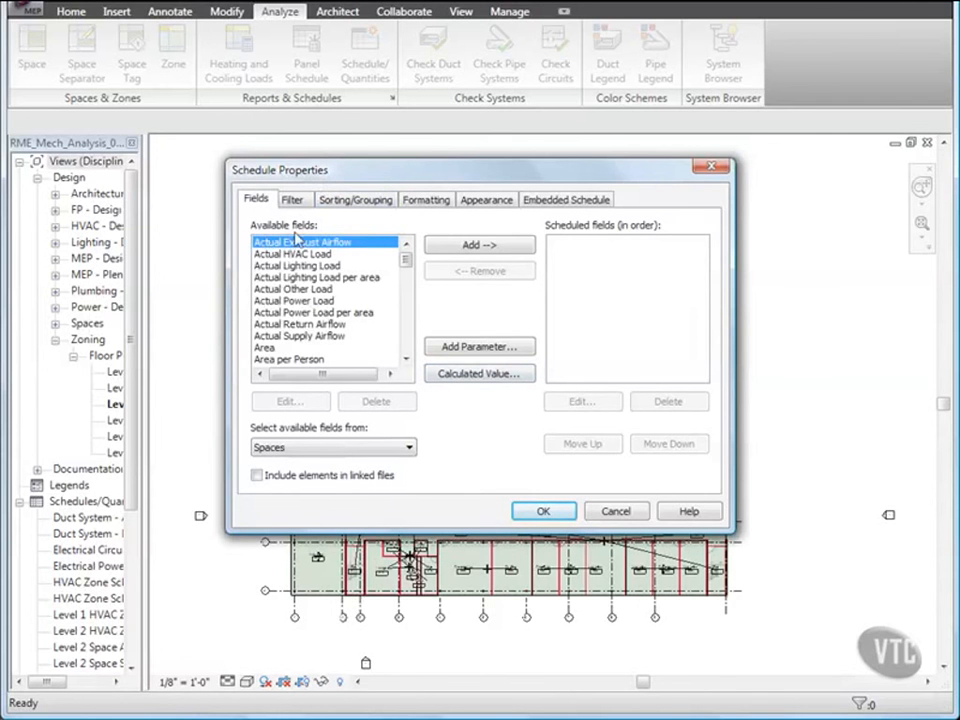
# Add the fields Level, Number, Name, Calculated Supply Airflow and Actual Supply Airflow to the space schedule in that order
pyautogui.moveTo(406, 268); pyautogui.dragTo(403, 316)
pyautogui.doubleClick(272, 266)
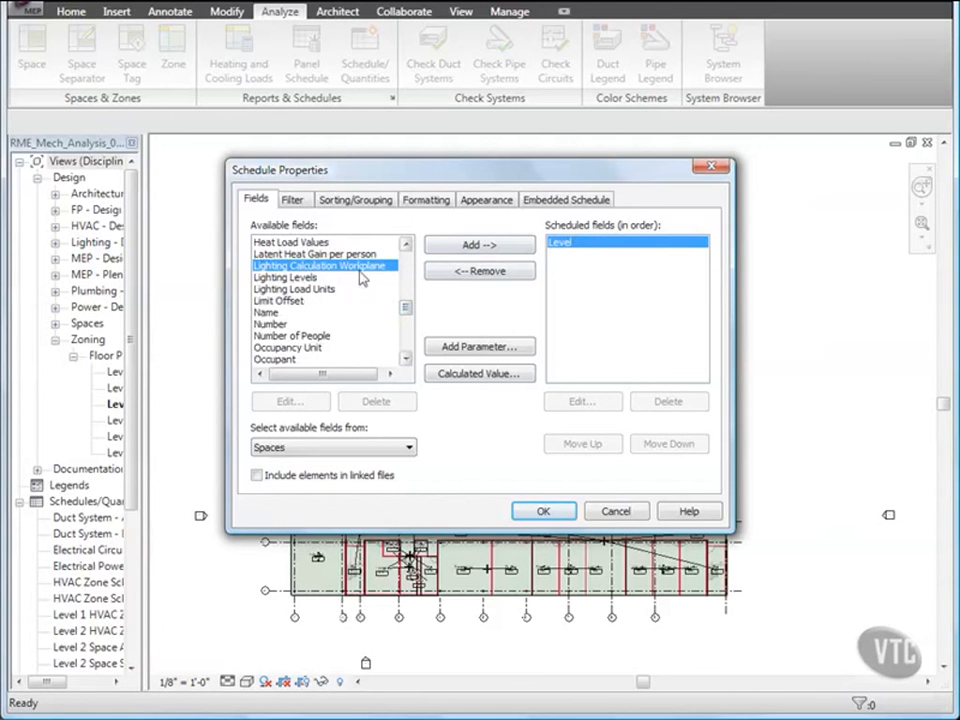
pyautogui.click(271, 325)
pyautogui.doubleClick(271, 325)
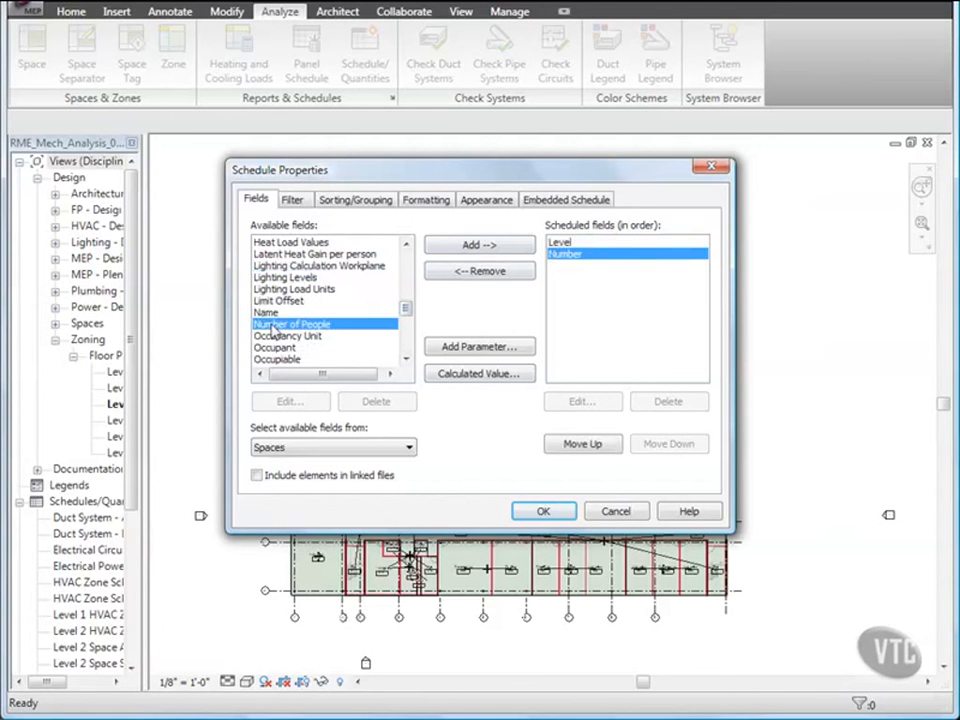
pyautogui.doubleClick(267, 313)
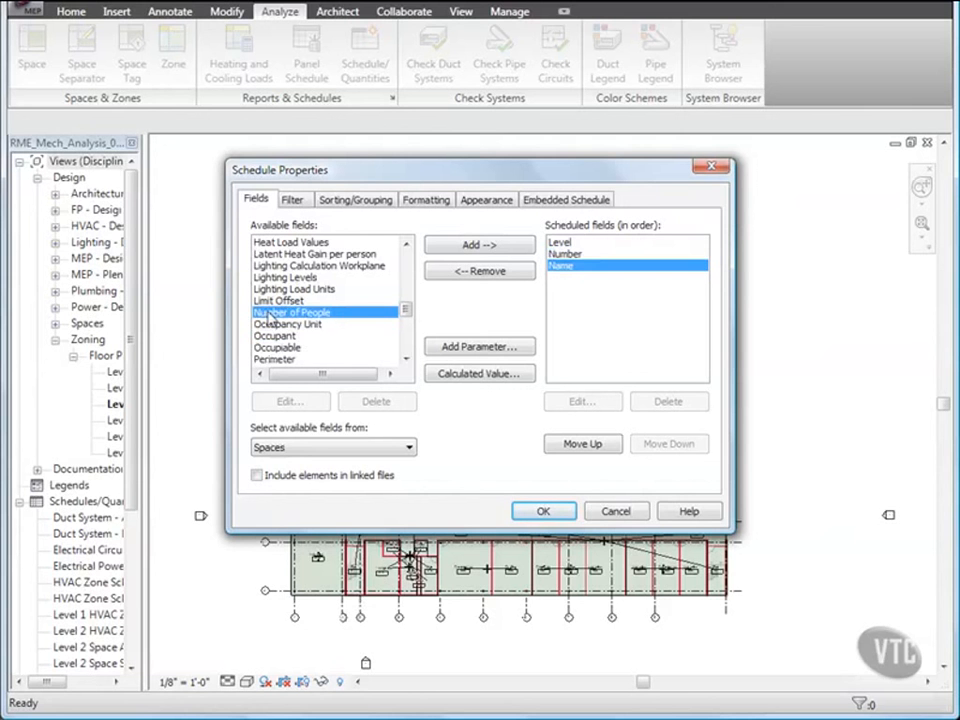
pyautogui.moveTo(405, 309); pyautogui.dragTo(405, 284)
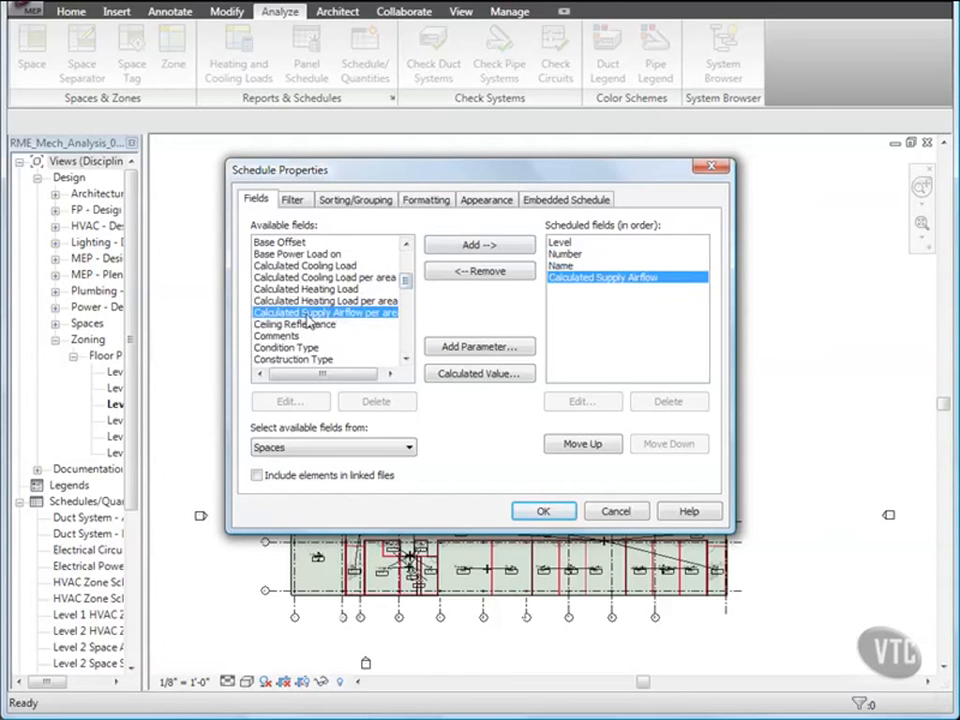
pyautogui.moveTo(407, 284); pyautogui.dragTo(407, 274)
pyautogui.doubleClick(375, 292)
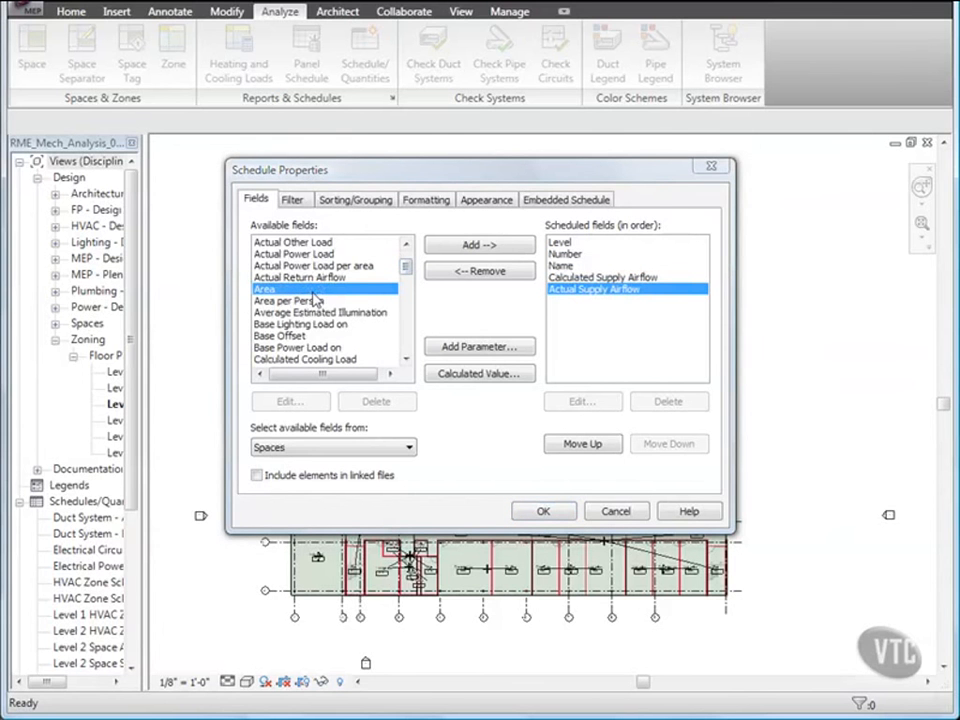
# Define a calculated value named Airflow Delta as a formula, with the HVAC discipline and the Air Flow type
pyautogui.click(450, 375)
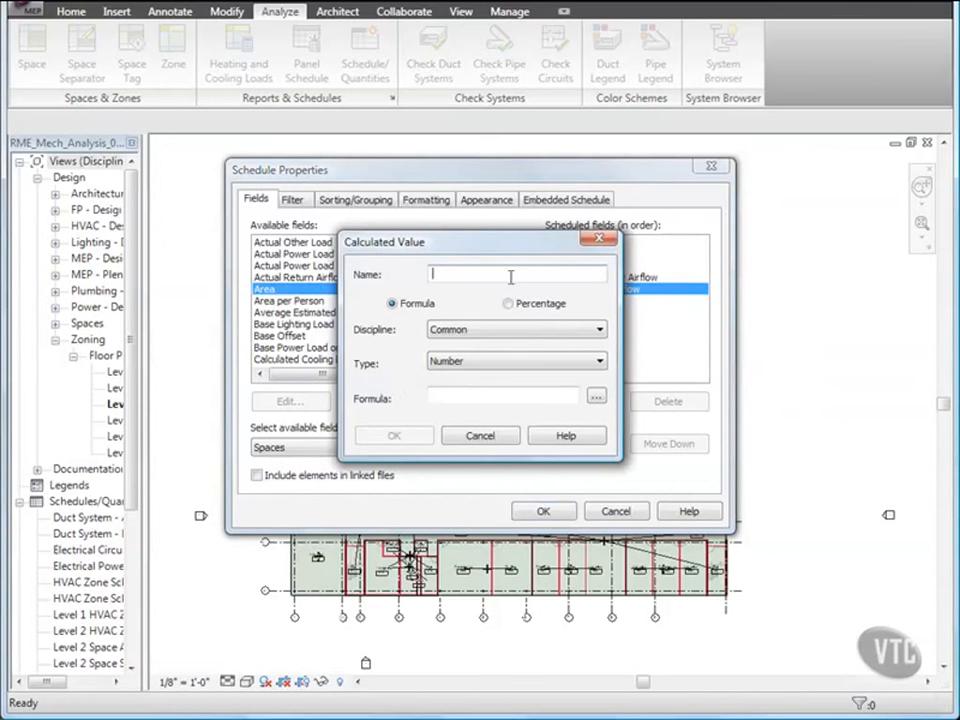
pyautogui.write('Airflow ')
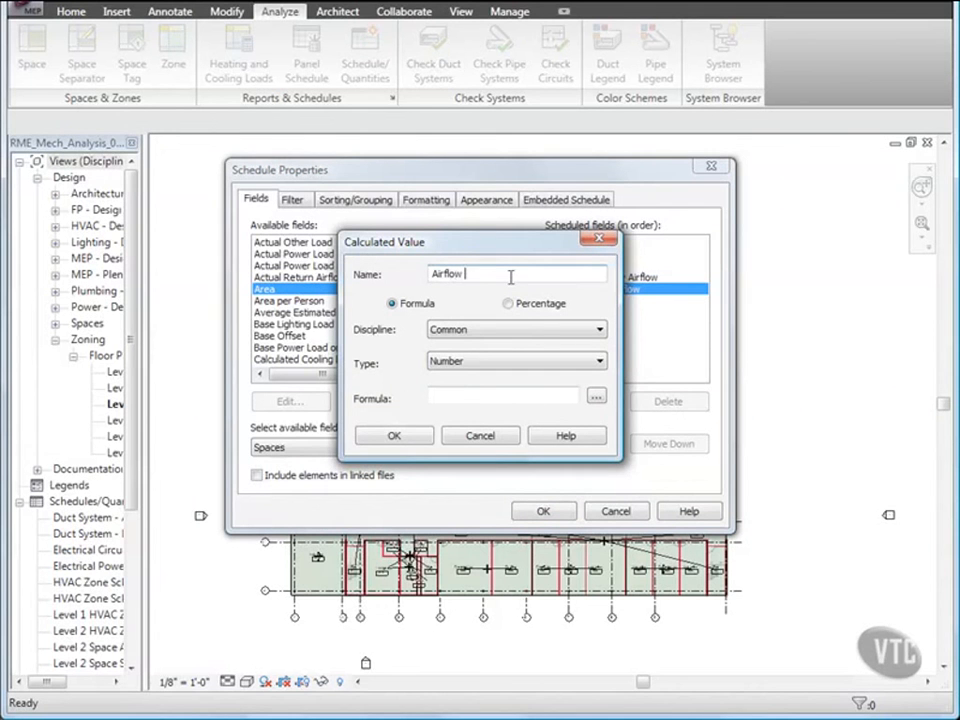
pyautogui.write('Delta')
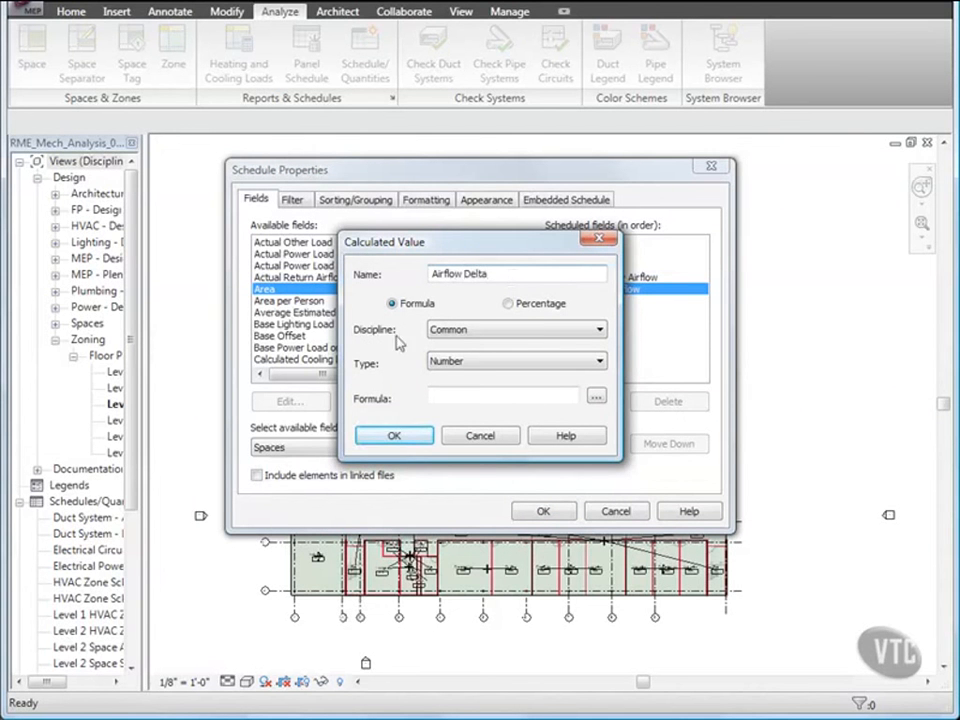
pyautogui.click(510, 333)
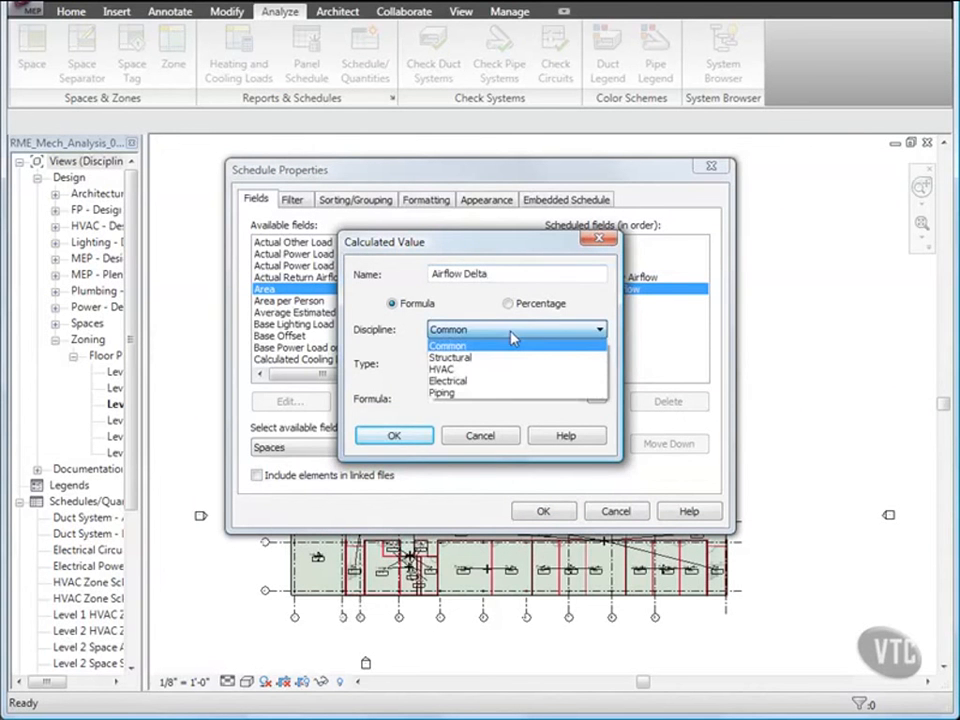
pyautogui.click(452, 369)
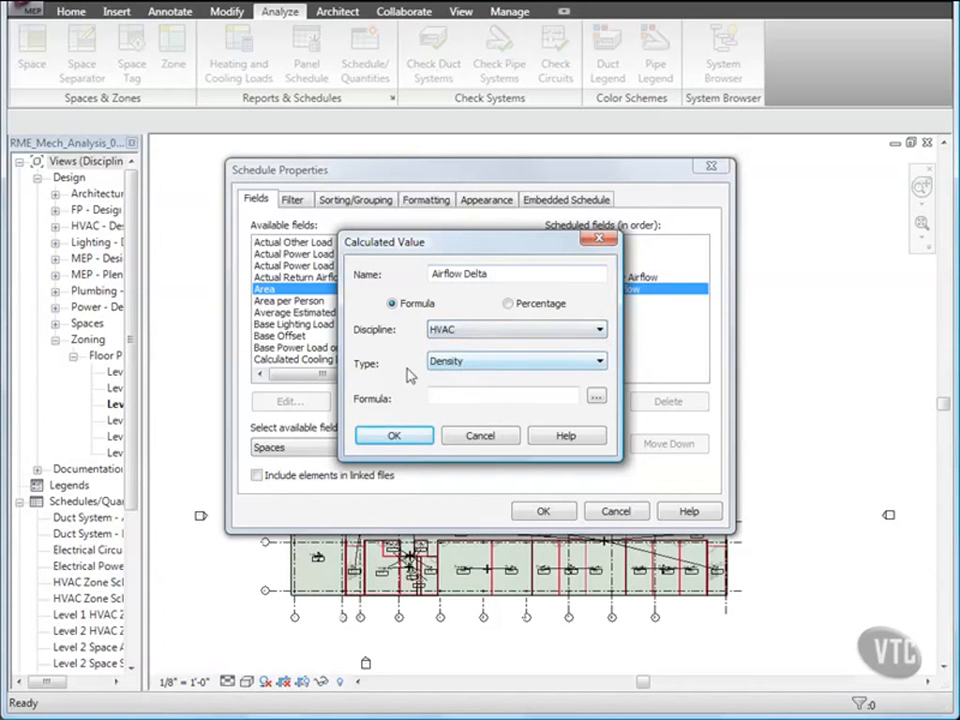
pyautogui.click(489, 364)
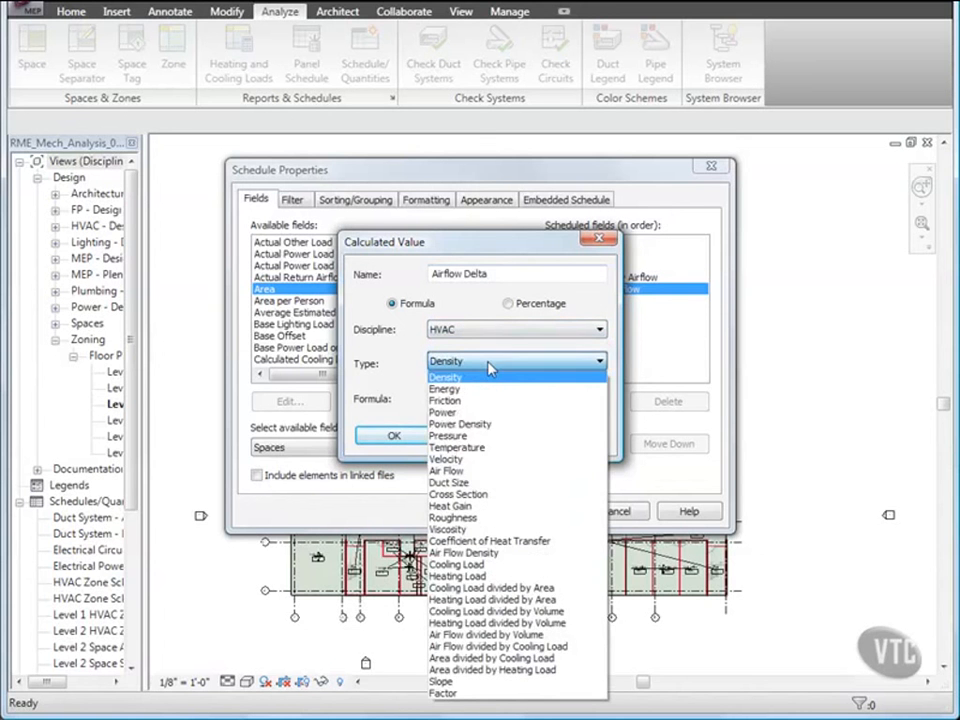
pyautogui.click(466, 471)
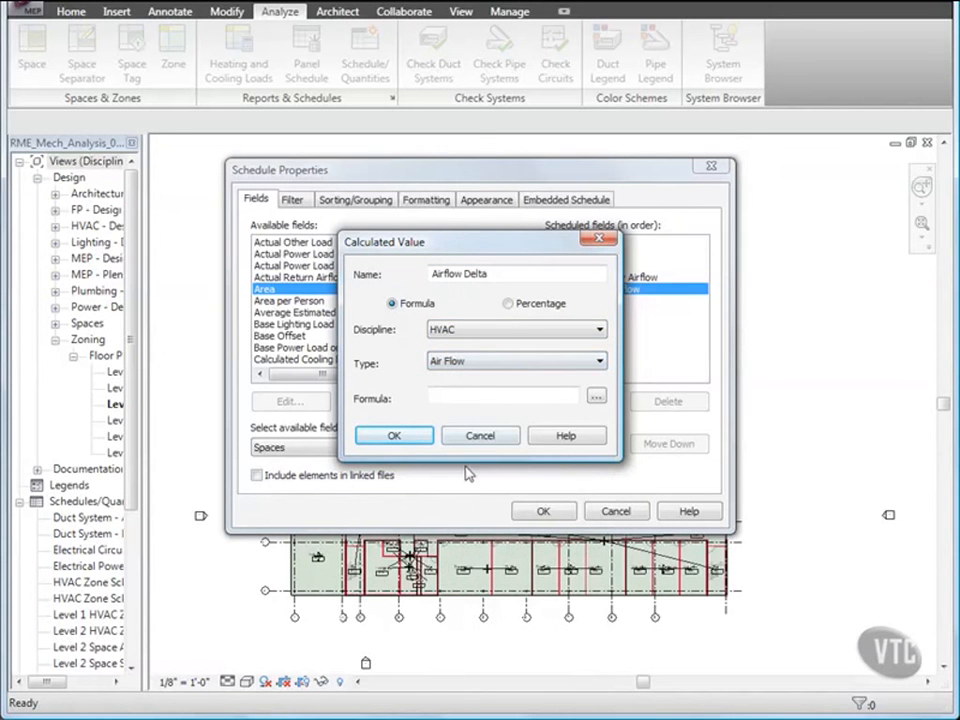
# Set the Airflow Delta formula to Calculated Supply Airflow - Actual Supply Airflow and add the calculated value to the schedule
pyautogui.click(596, 397)
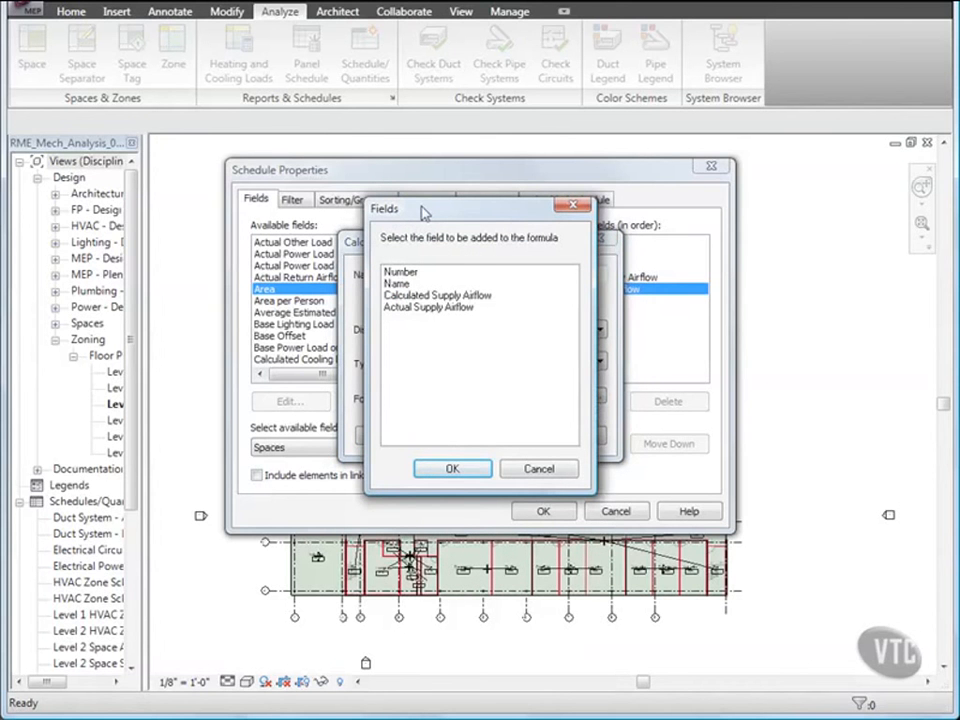
pyautogui.click(428, 297)
pyautogui.click(452, 470)
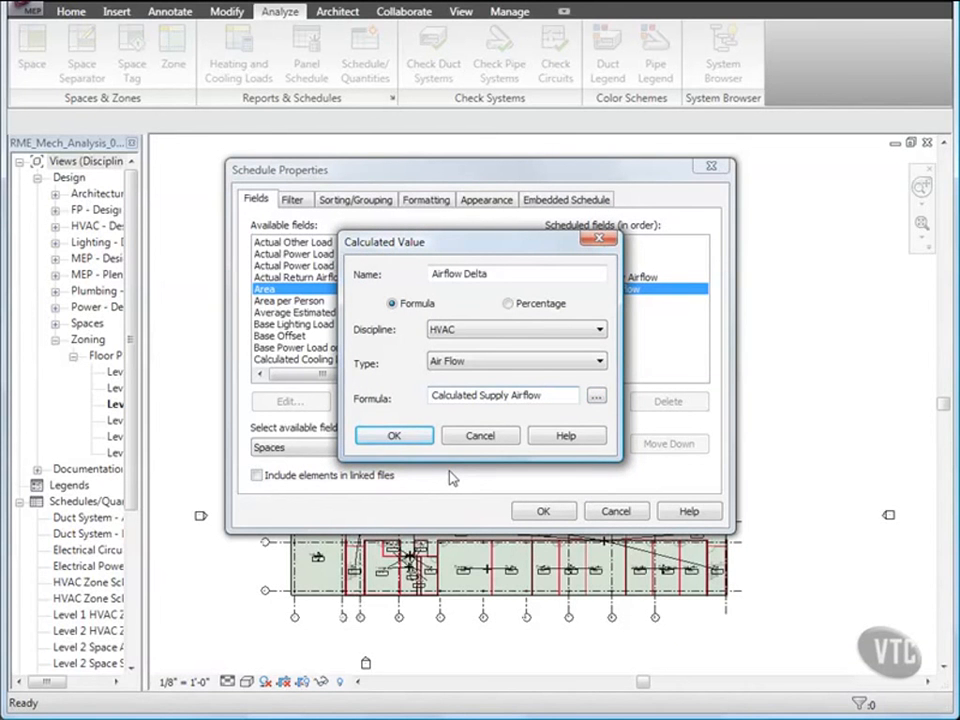
pyautogui.write('-')
pyautogui.click(596, 397)
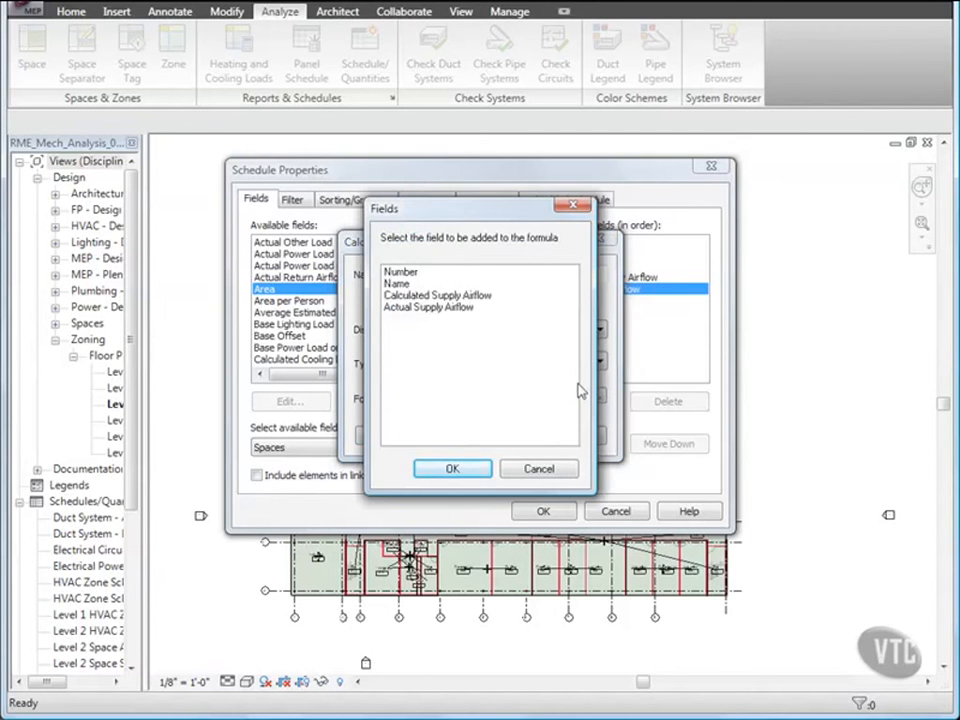
pyautogui.click(426, 309)
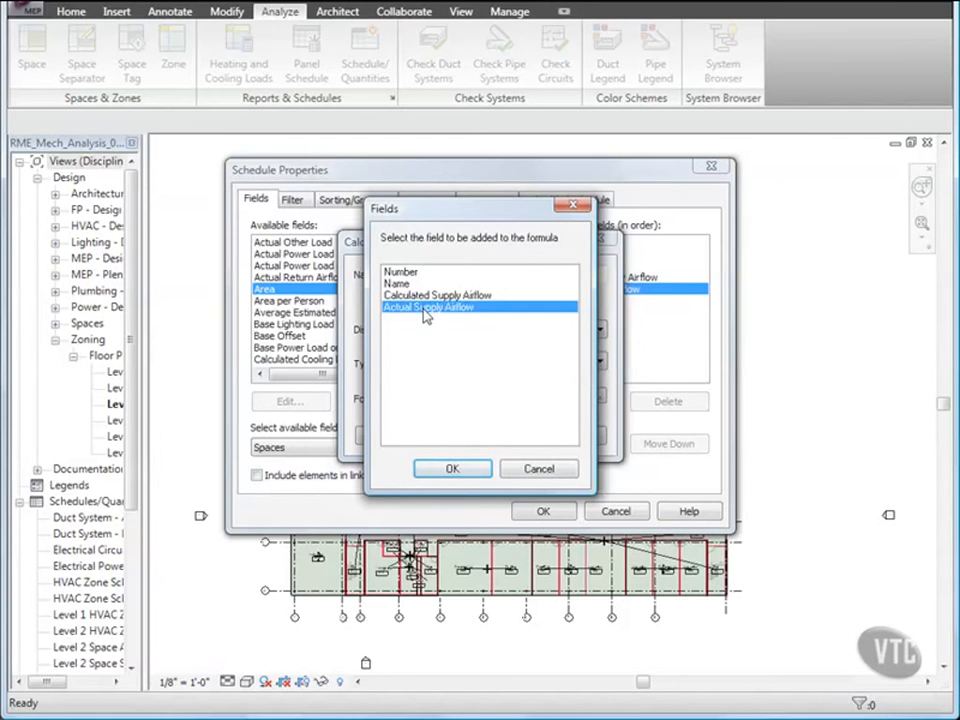
pyautogui.click(452, 468)
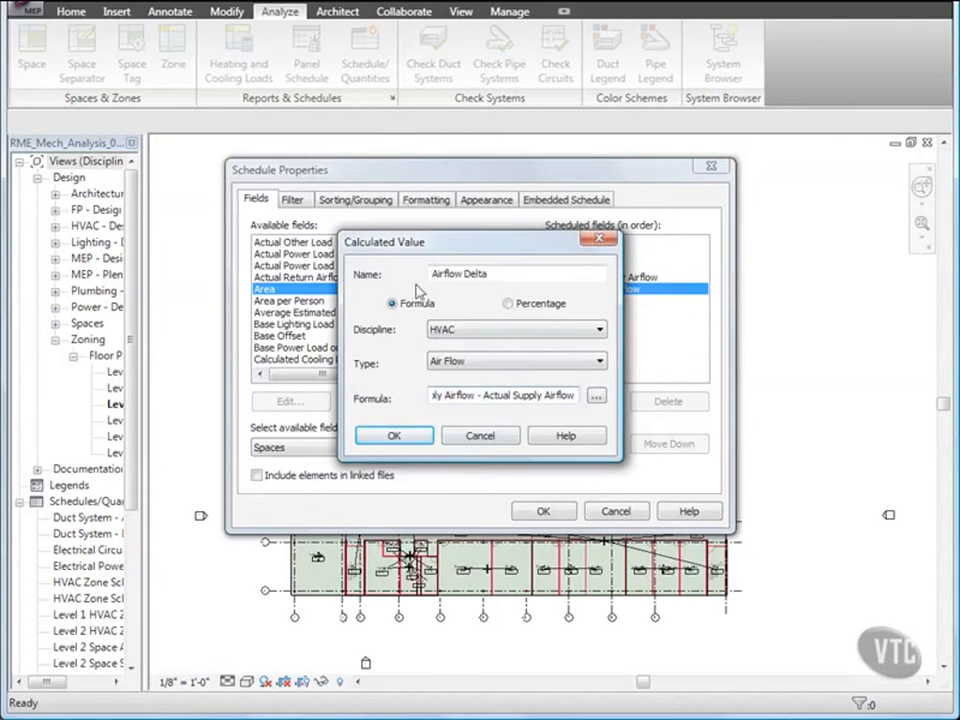
pyautogui.click(395, 437)
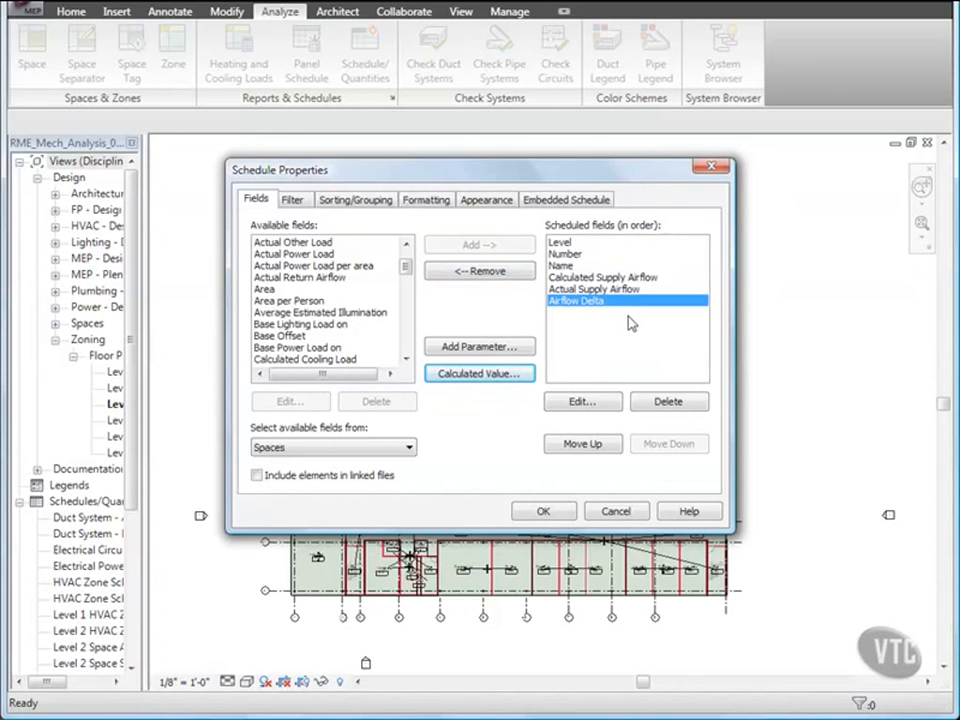
# Sort the schedule by Level with a header and blank line, then by Number, both ascending
pyautogui.click(360, 203)
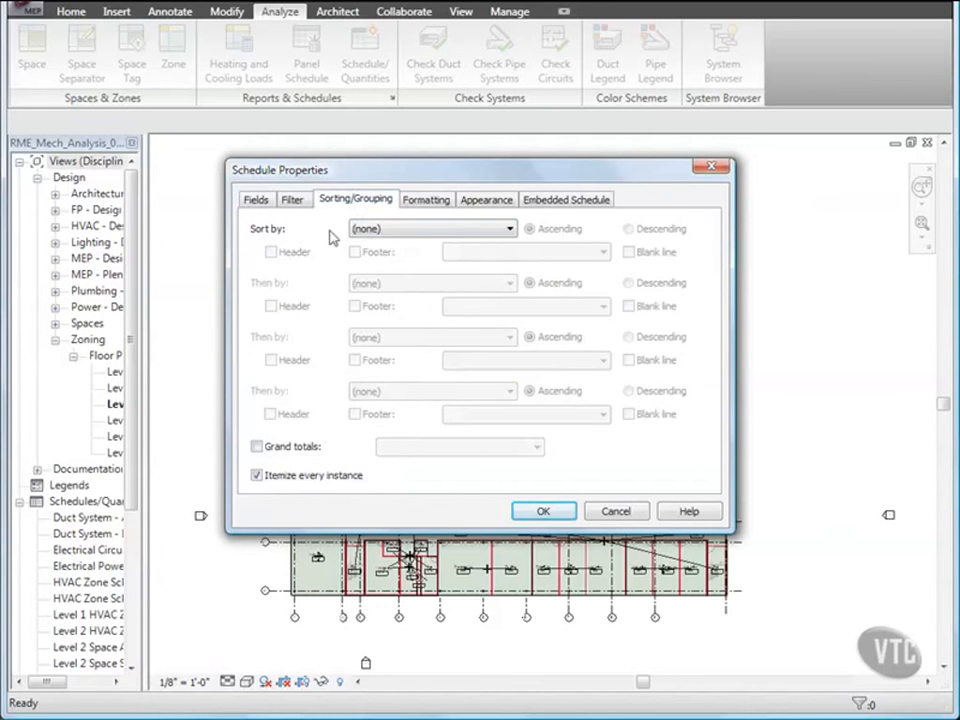
pyautogui.click(413, 230)
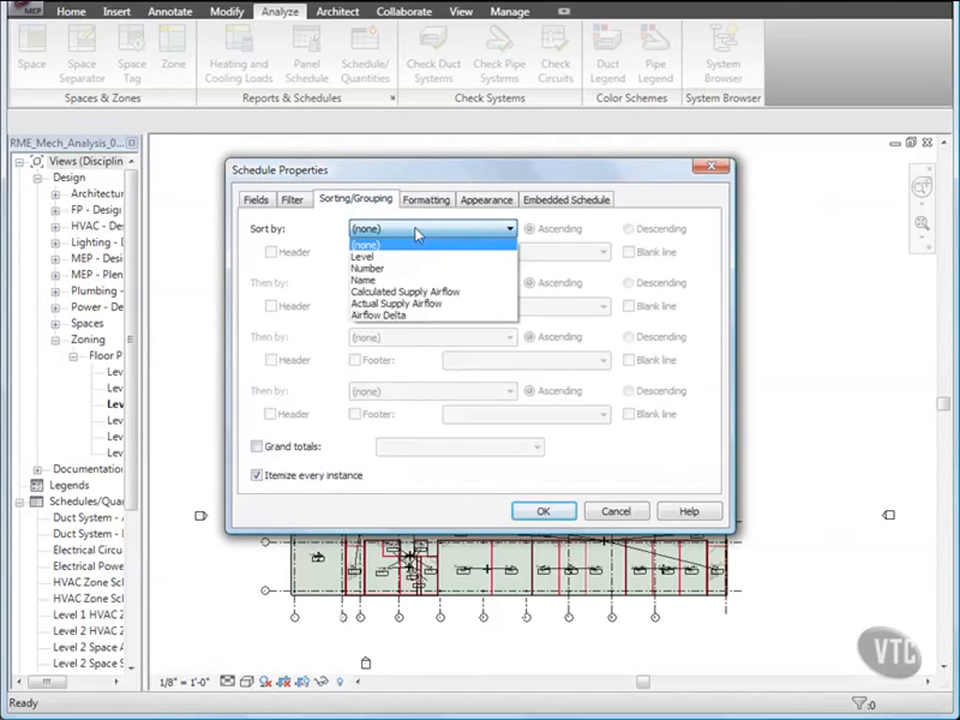
pyautogui.click(371, 256)
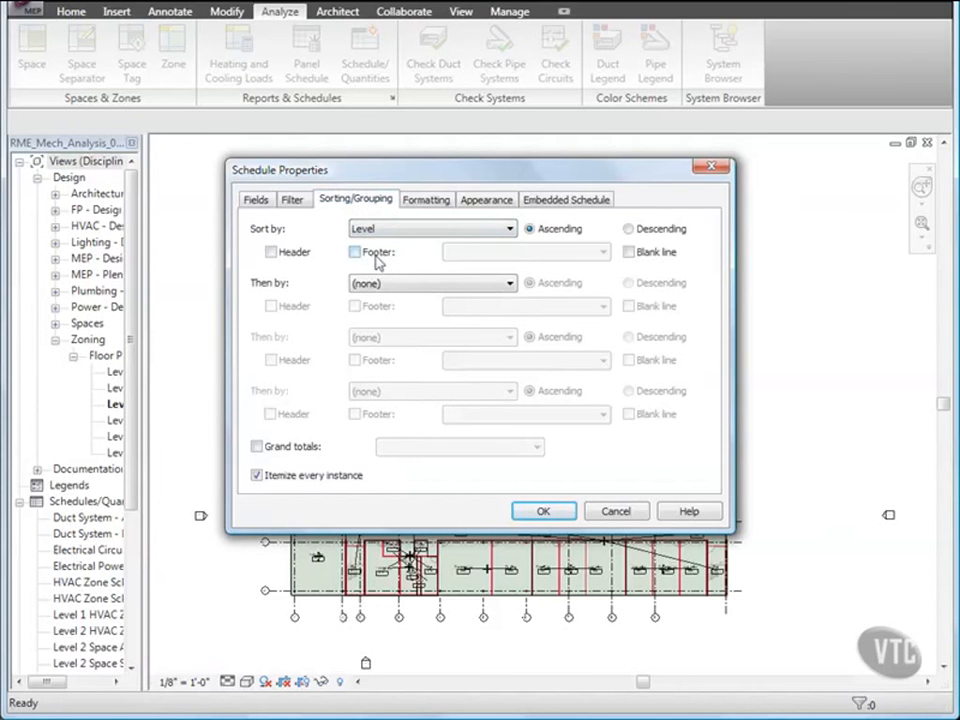
pyautogui.click(272, 253)
pyautogui.click(629, 254)
pyautogui.click(416, 288)
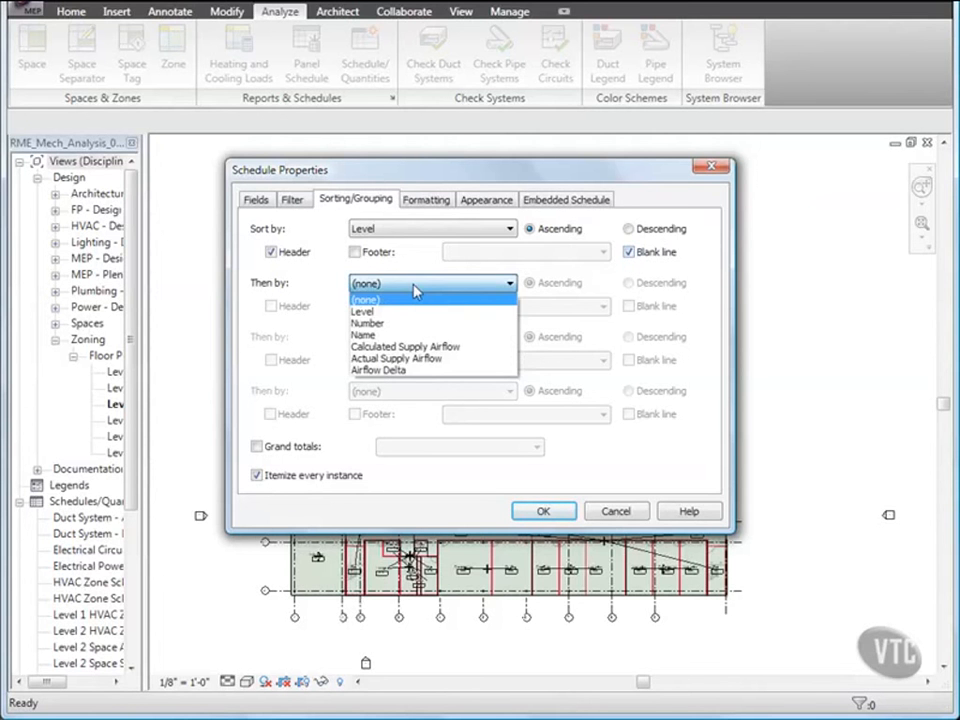
pyautogui.click(386, 323)
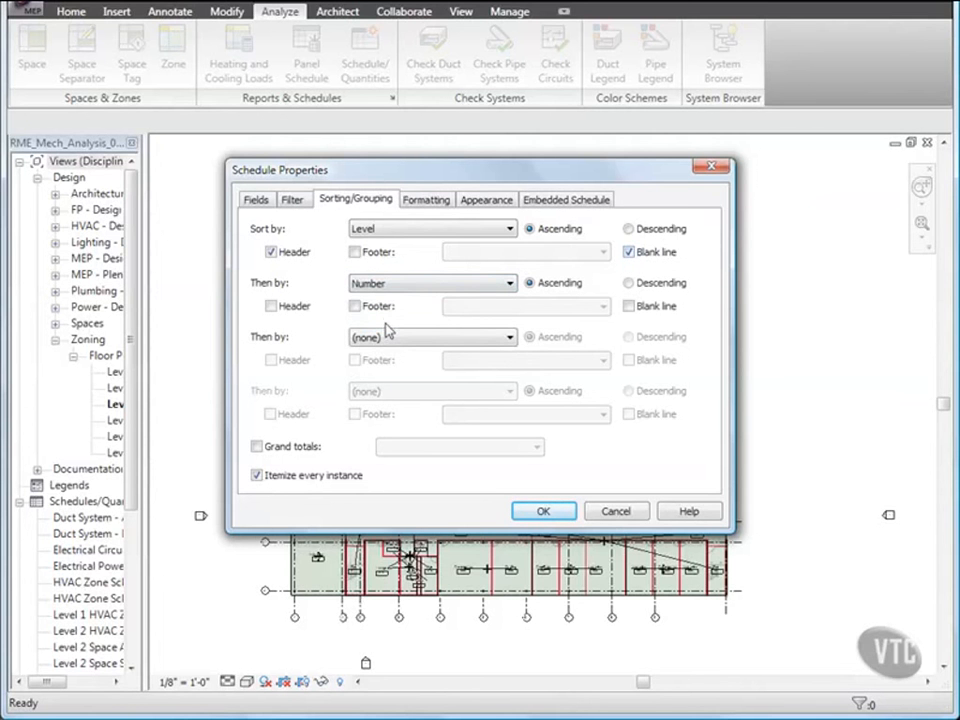
# Hide the Level field and give Airflow Delta a conditional format testing Not Between -25 CFM and 25 CFM
pyautogui.click(425, 200)
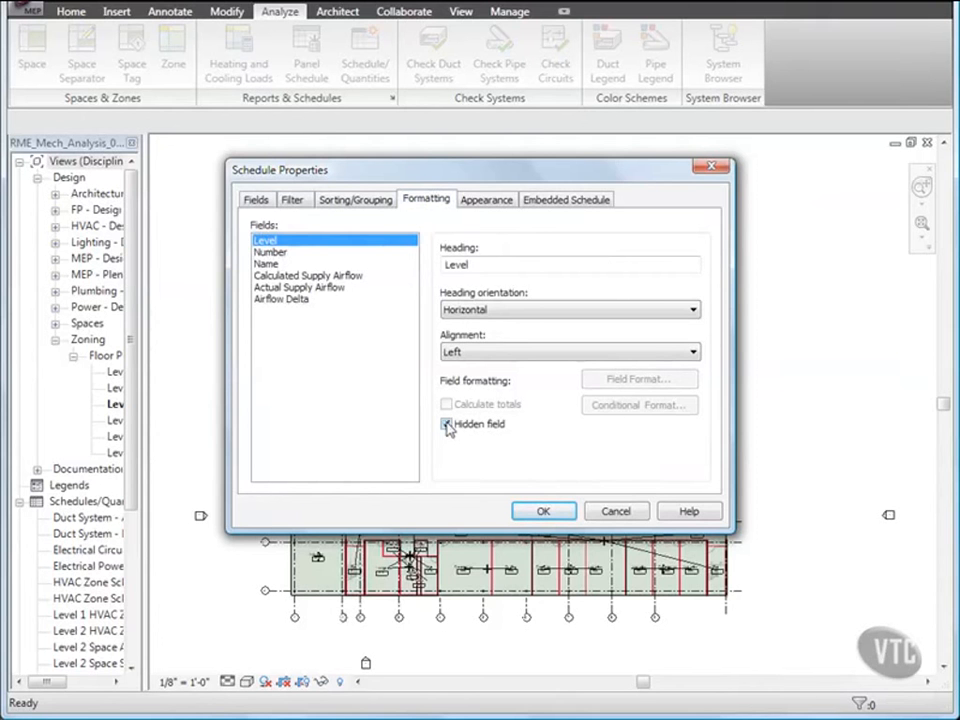
pyautogui.click(285, 301)
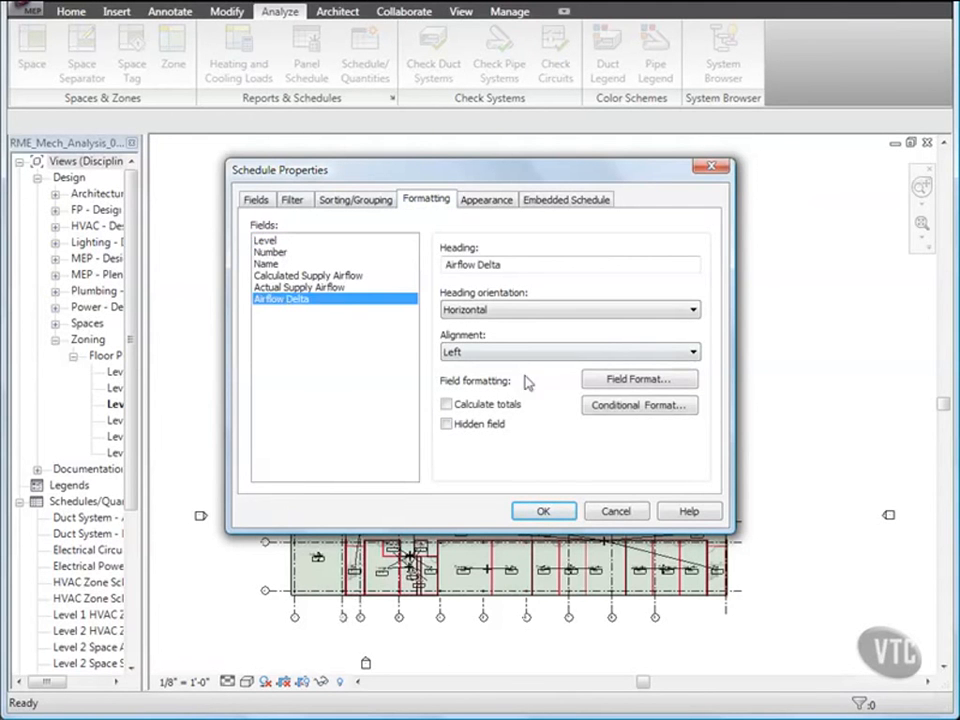
pyautogui.click(606, 405)
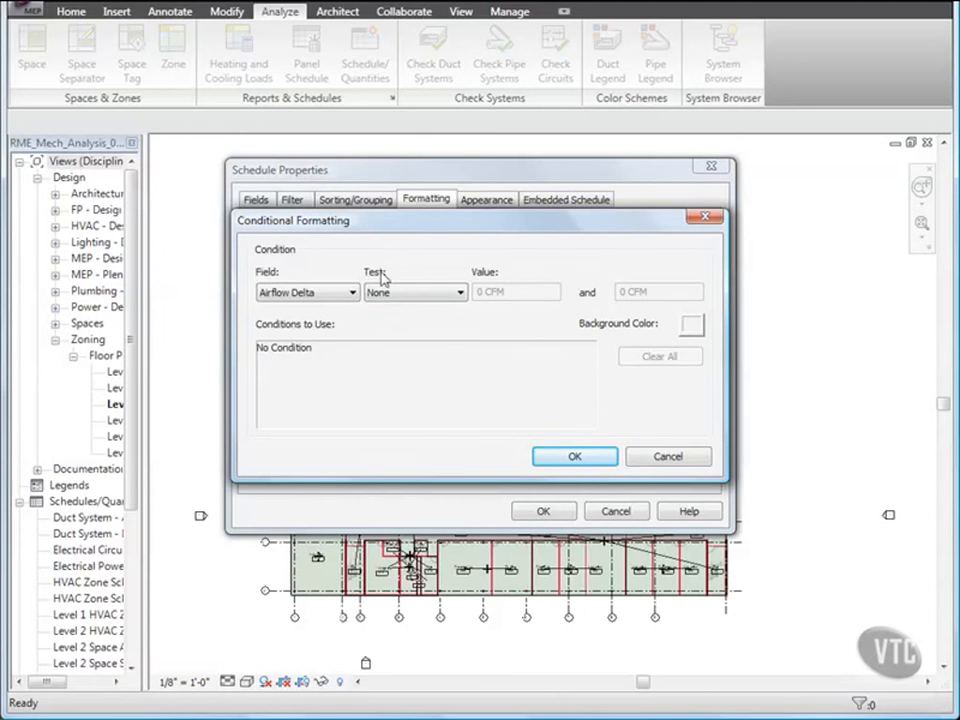
pyautogui.click(420, 295)
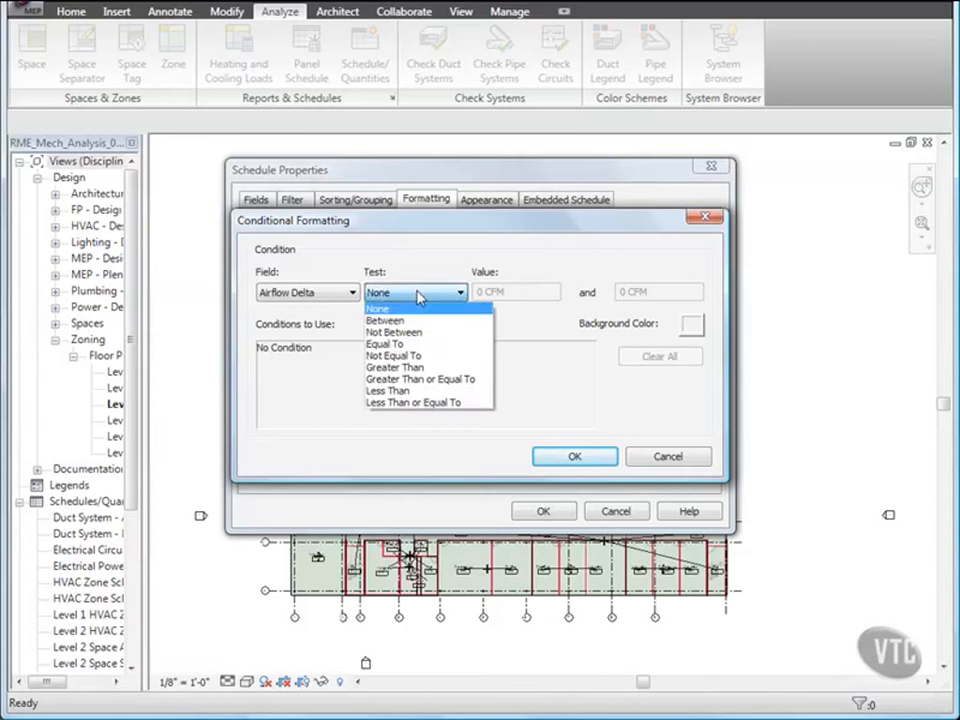
pyautogui.click(413, 334)
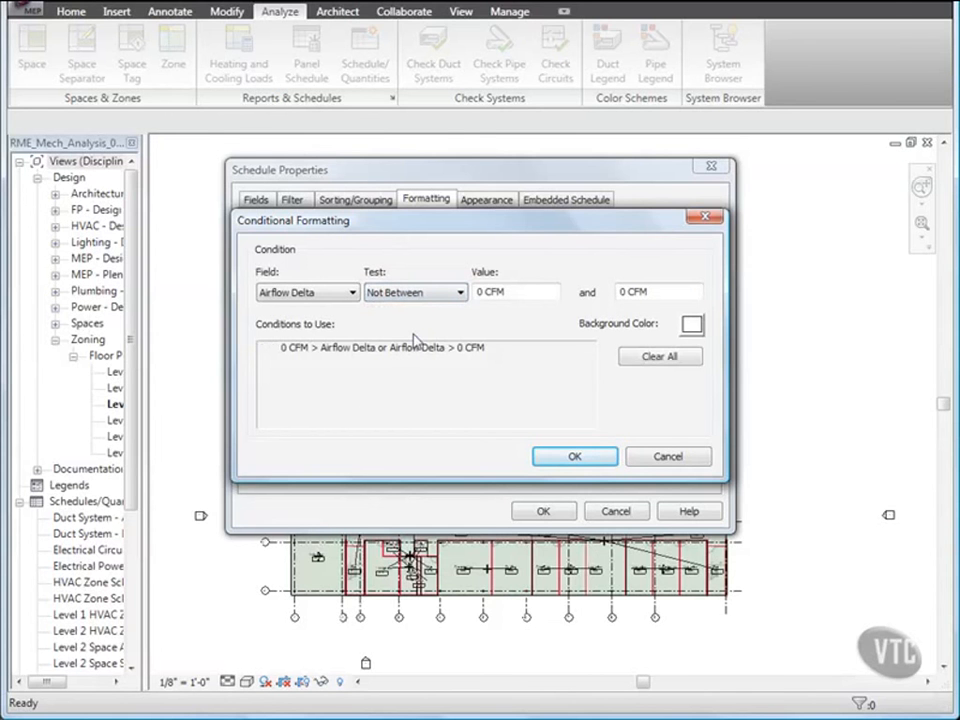
pyautogui.doubleClick(481, 290)
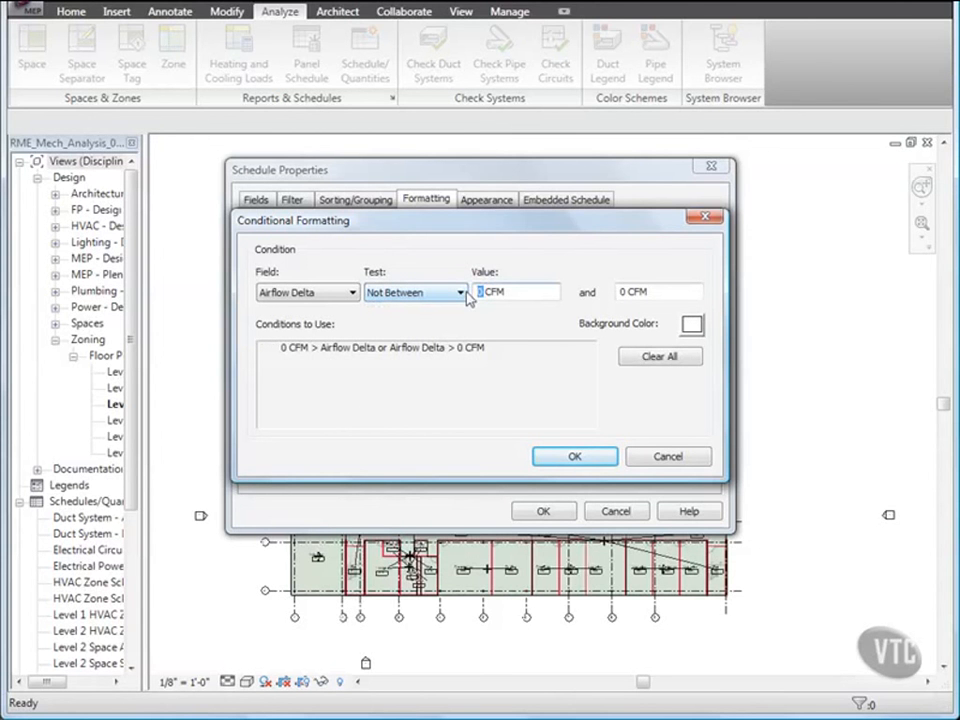
pyautogui.write('-25')
pyautogui.doubleClick(621, 290)
pyautogui.write('25')
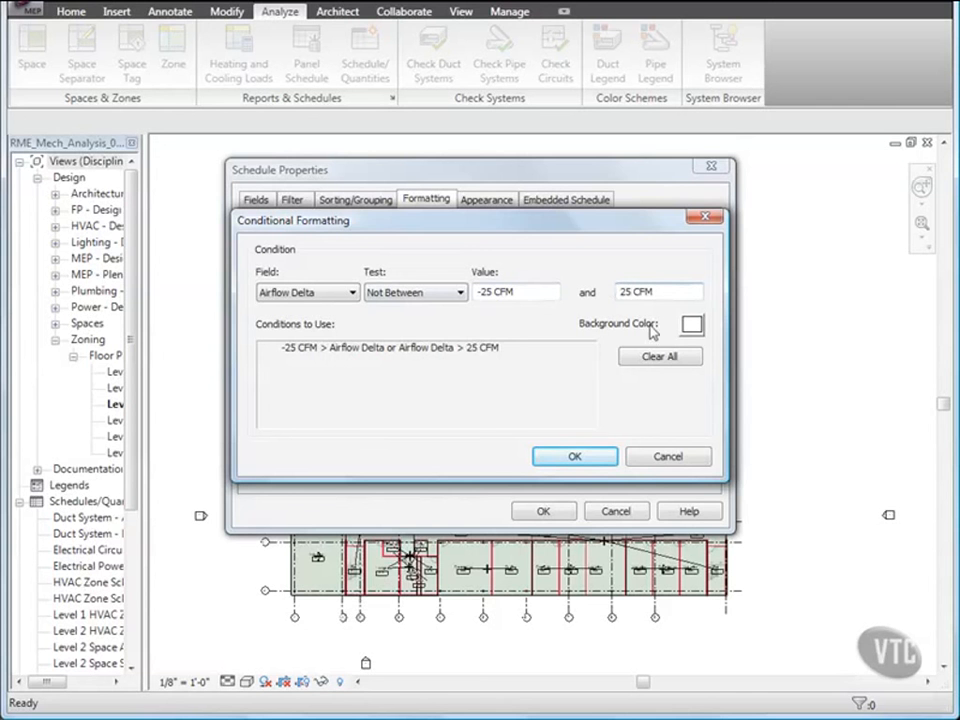
# Set the background color of the Airflow Delta condition to basic Red and accept the conditional formatting
pyautogui.click(692, 324)
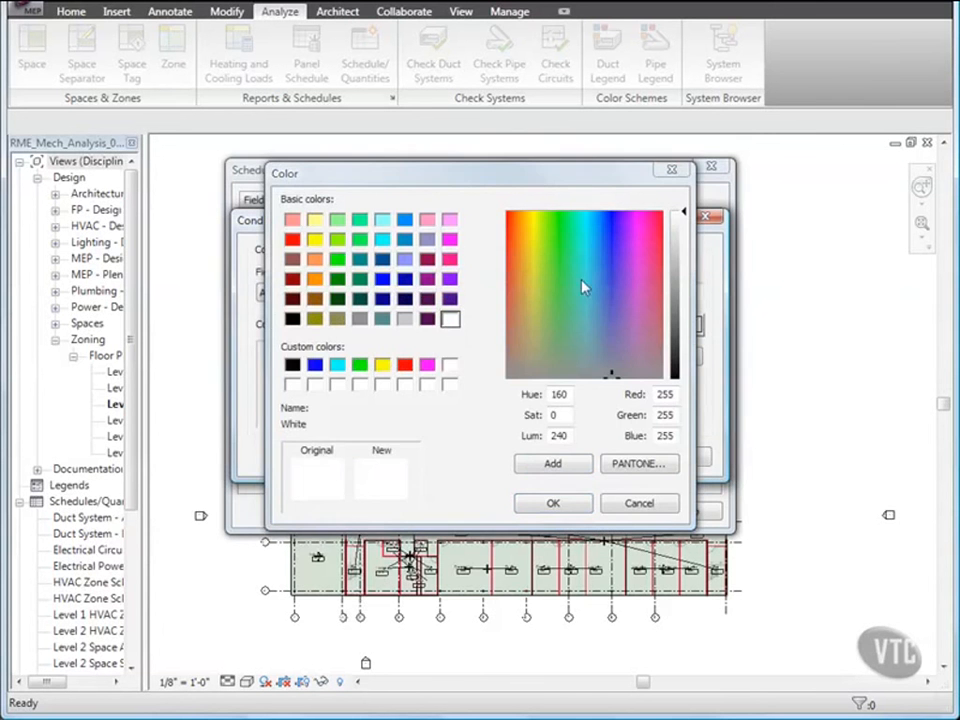
pyautogui.click(291, 240)
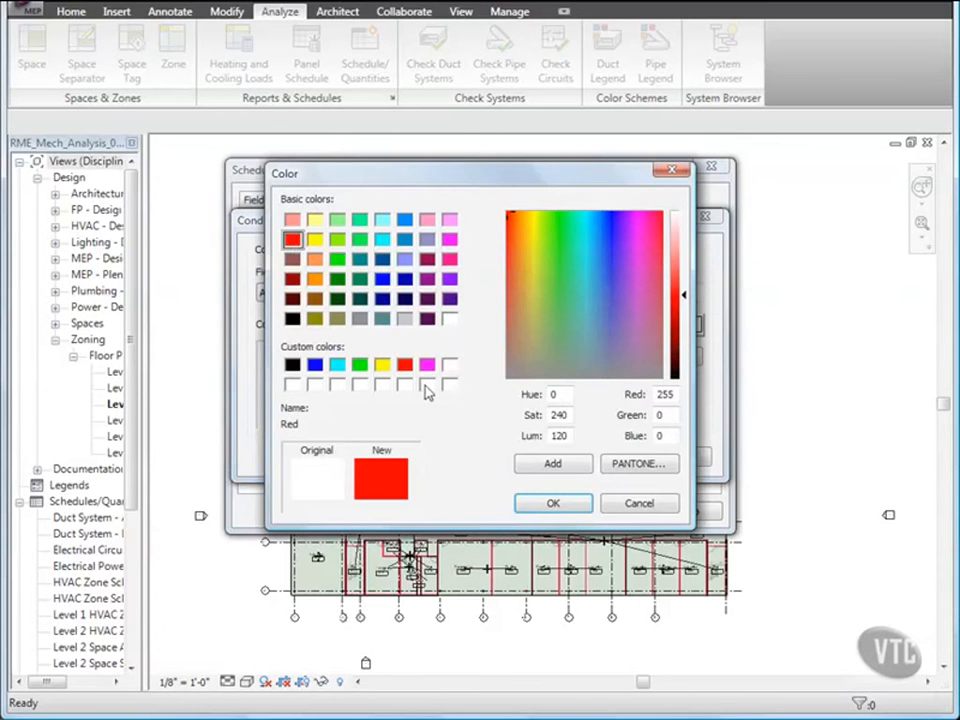
pyautogui.click(547, 504)
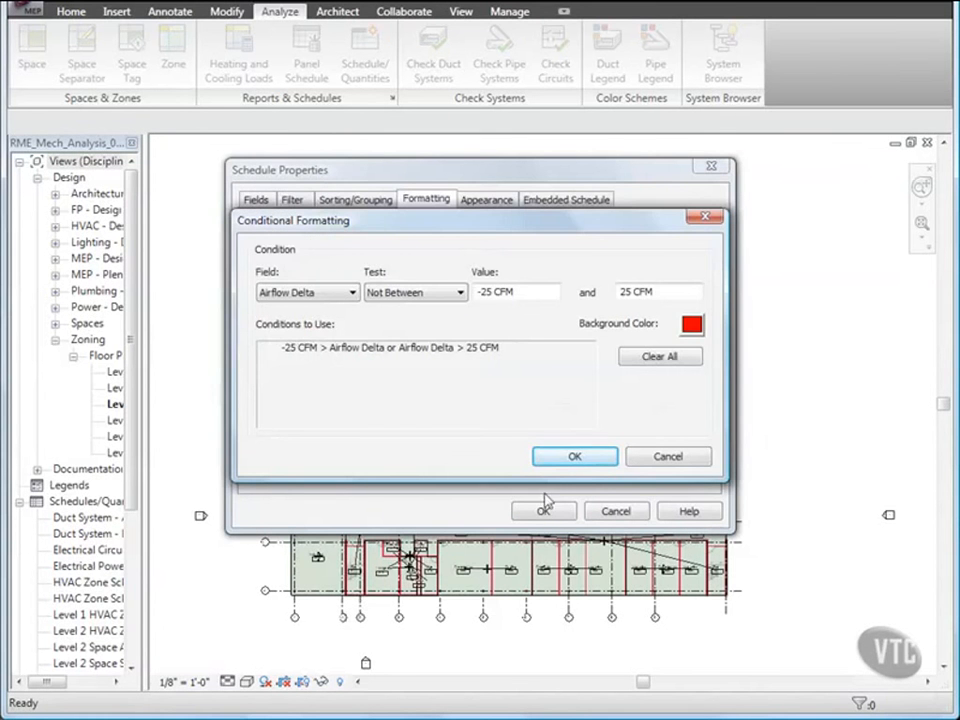
pyautogui.click(570, 459)
# Generate the space airflow schedule and widen the Actual and Calculated Supply Airflow columns to fit their headings
pyautogui.click(545, 510)
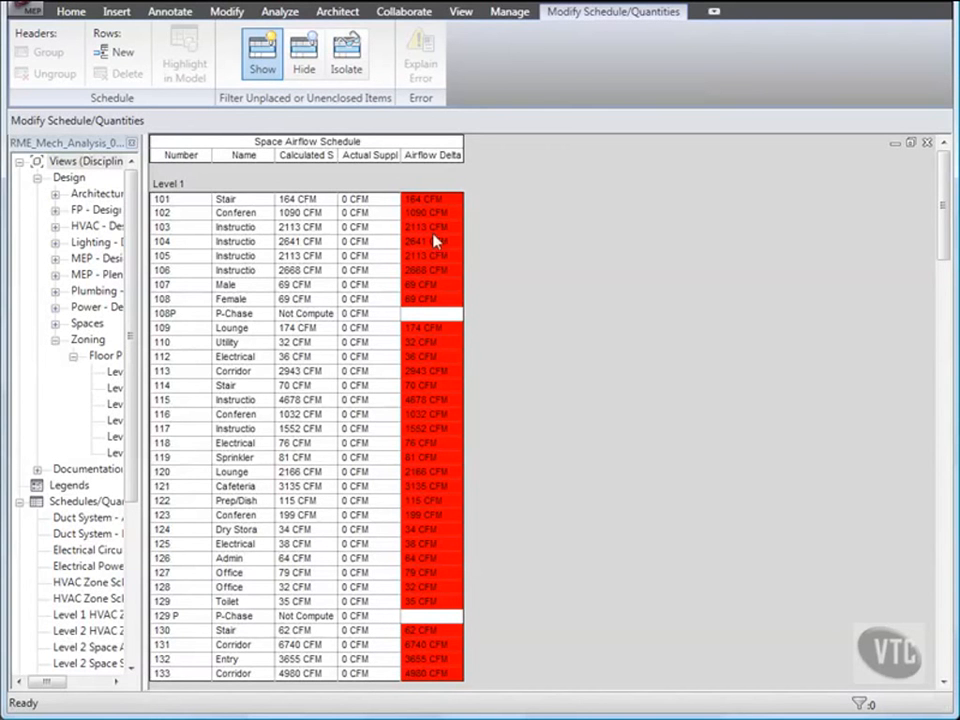
pyautogui.doubleClick(401, 155)
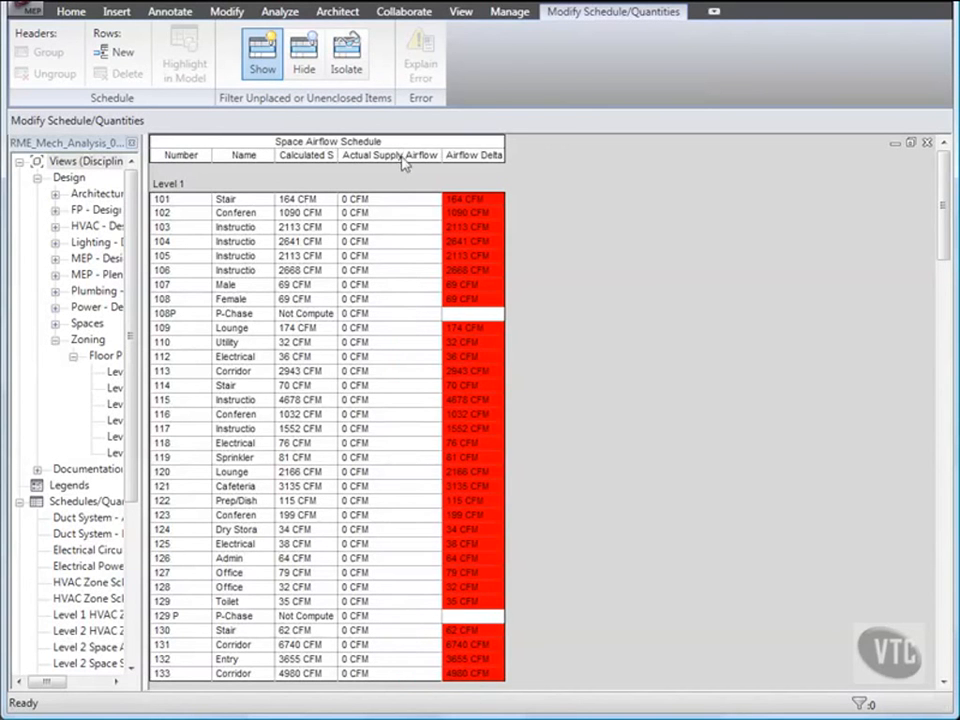
pyautogui.doubleClick(338, 157)
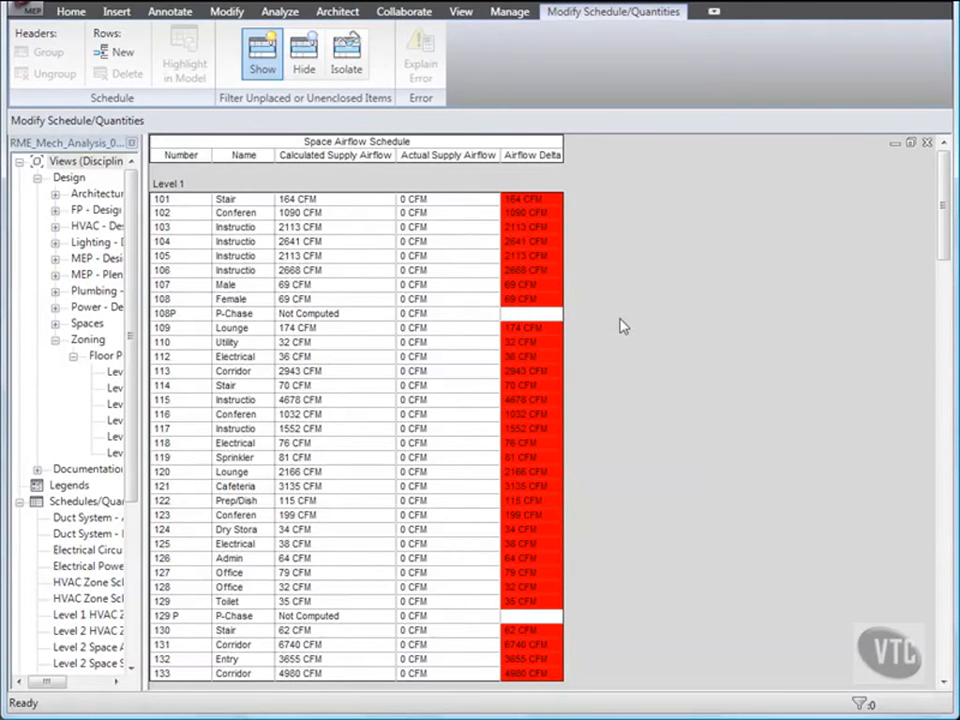
# Close the RME_Mech_Analysis_04_i project
pyautogui.click(31, 16)
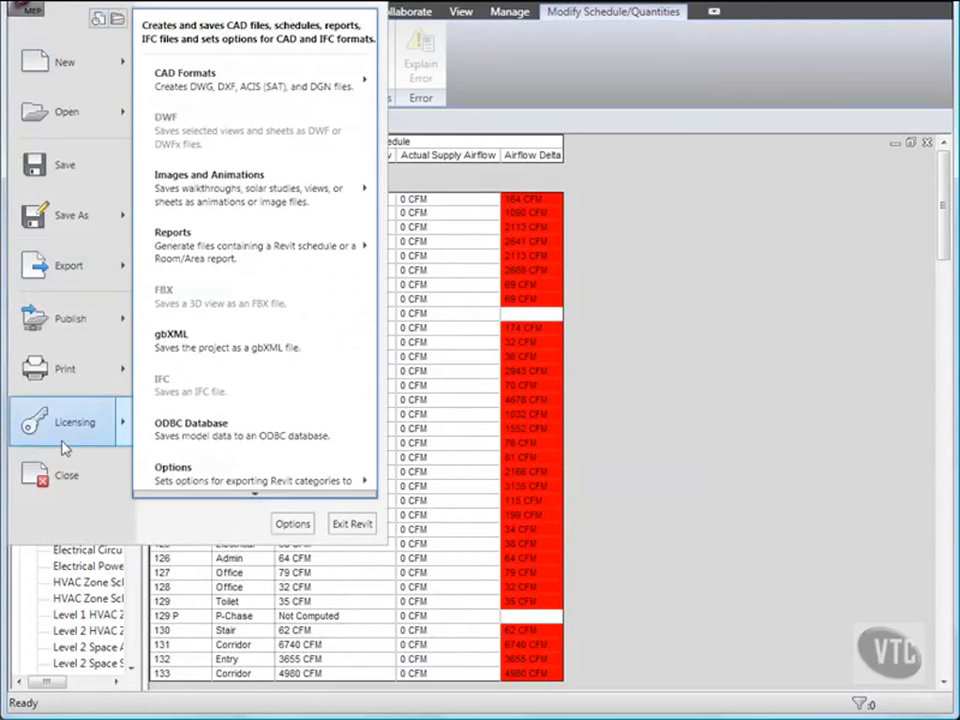
pyautogui.click(67, 476)
pyautogui.click(301, 400)
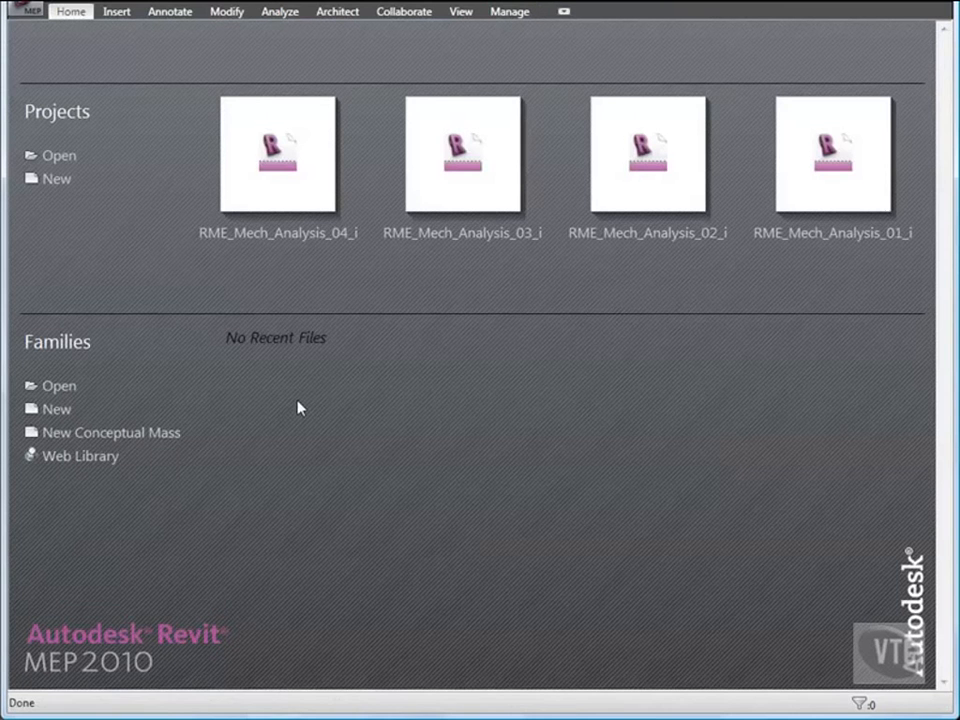